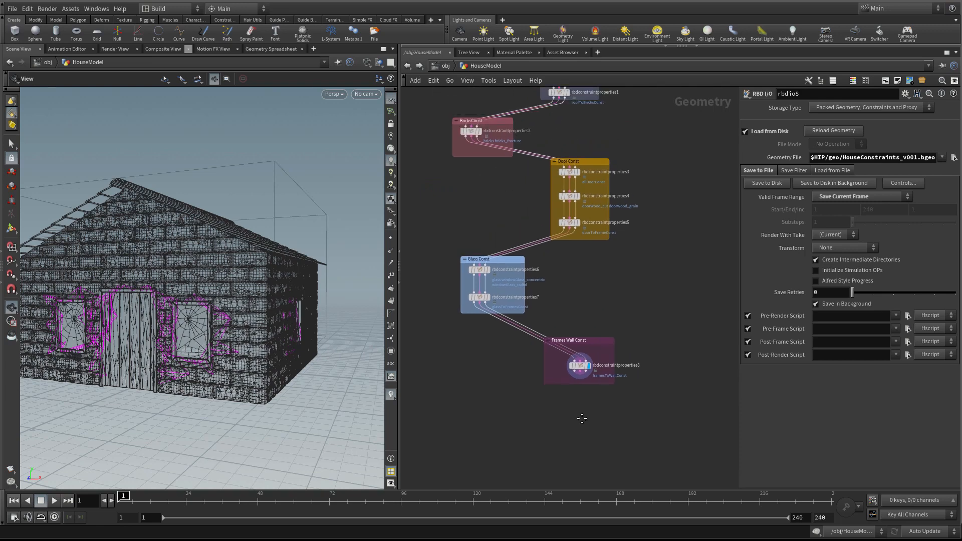
{"action": "scroll", "coordinate": [609, 305], "scroll_direction": "up", "scroll_amount": 5}
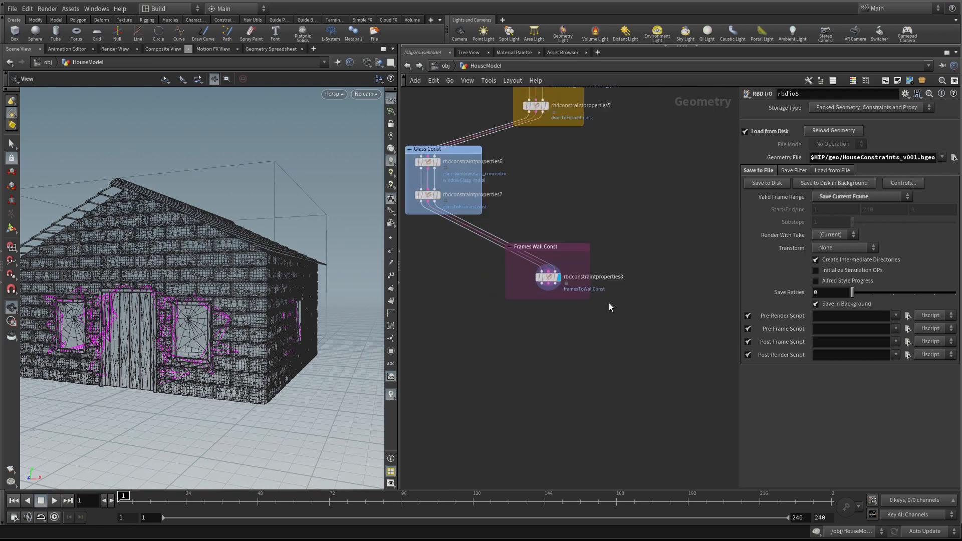
{"action": "middle_click_drag", "start_coordinate": [590, 333], "coordinate": [565, 355]}
{"action": "scroll", "coordinate": [561, 352], "scroll_direction": "up", "scroll_amount": 1}
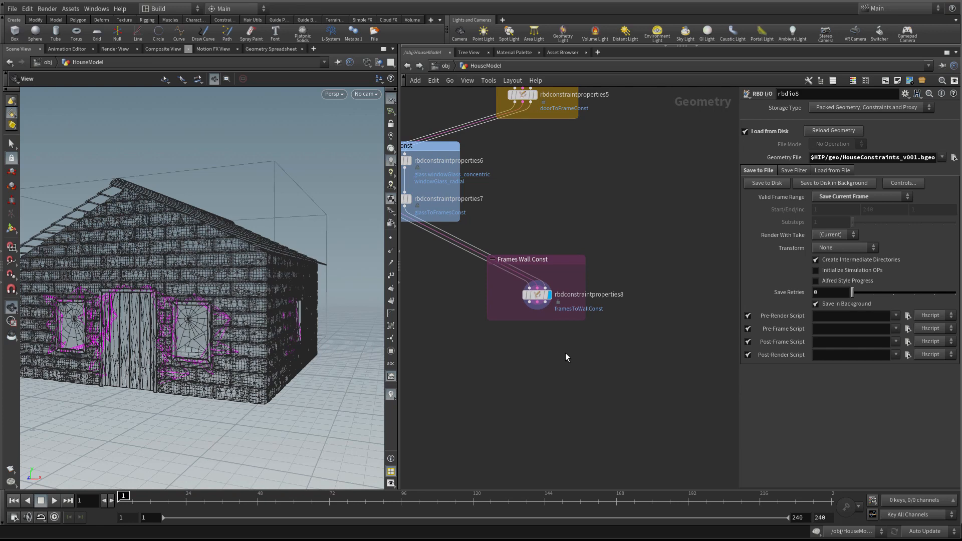
{"action": "key", "text": "Tab"}
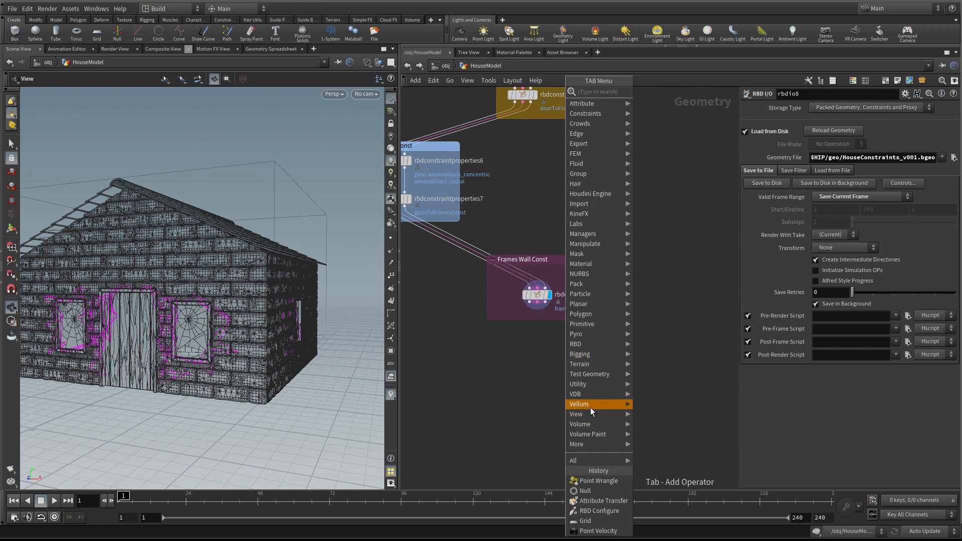
{"action": "mouse_move", "coordinate": [598, 344]}
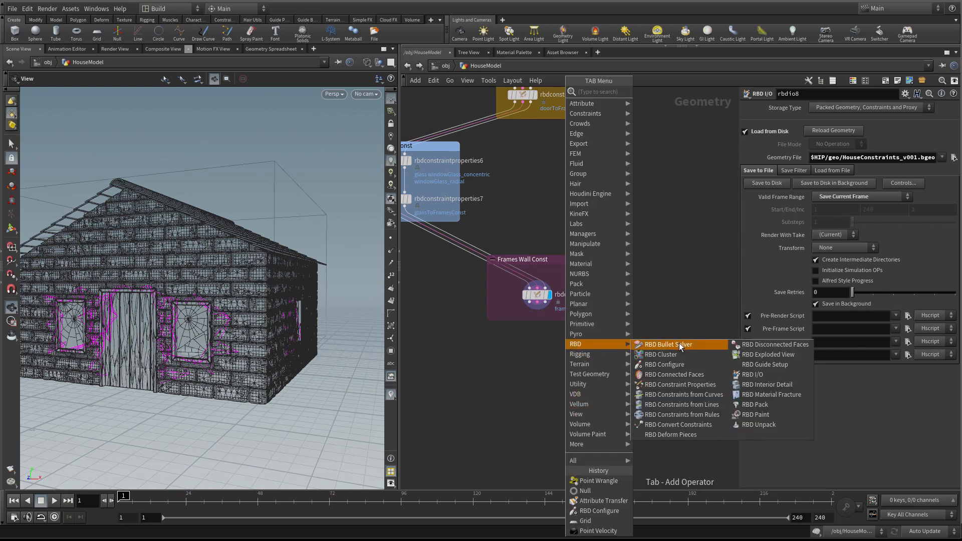
{"action": "left_click", "coordinate": [679, 345]}
{"action": "key", "text": "Escape"}
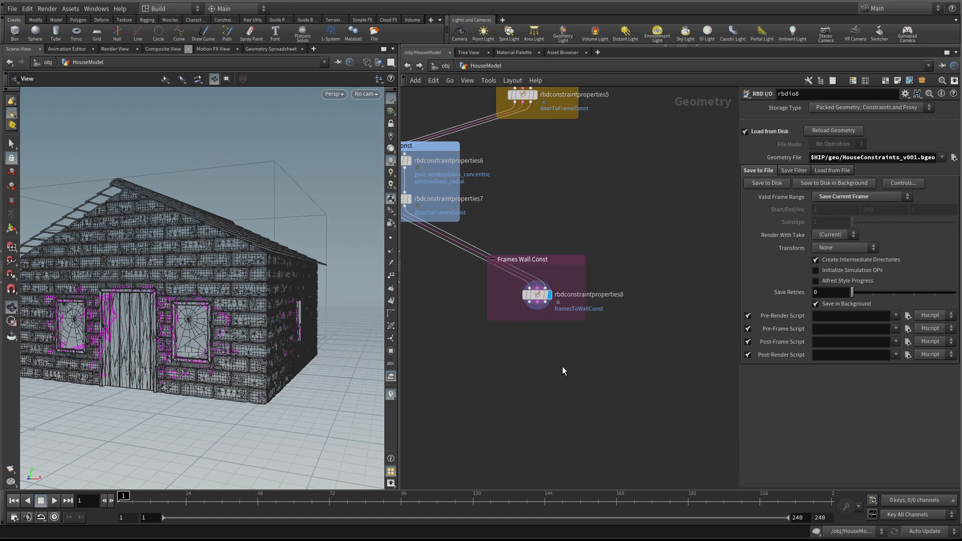
- Add an RBD Bullet Solver node and place it below rbdconstraintproperties8 in the HouseModel network
{"action": "key", "text": "Tab"}
{"action": "mouse_move", "coordinate": [596, 344]}
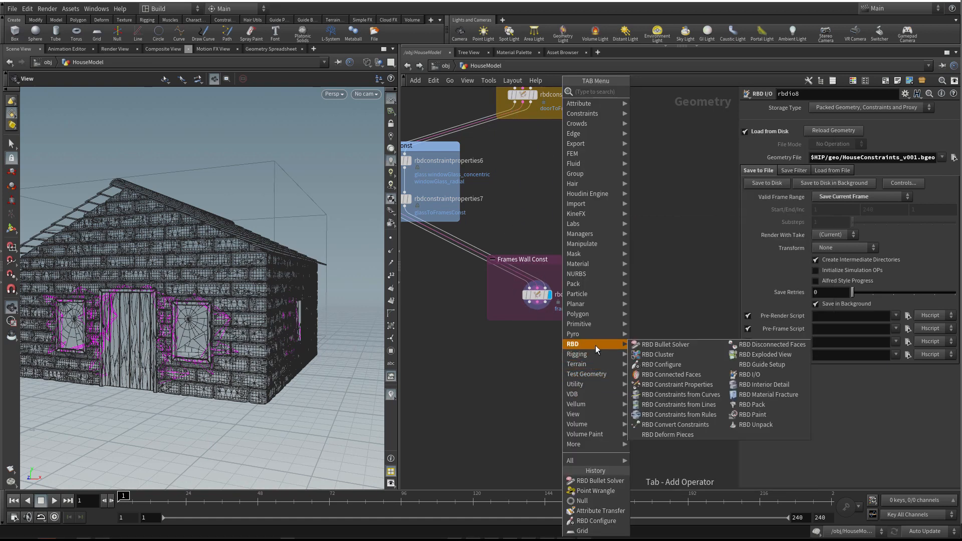
{"action": "left_click", "coordinate": [677, 345]}
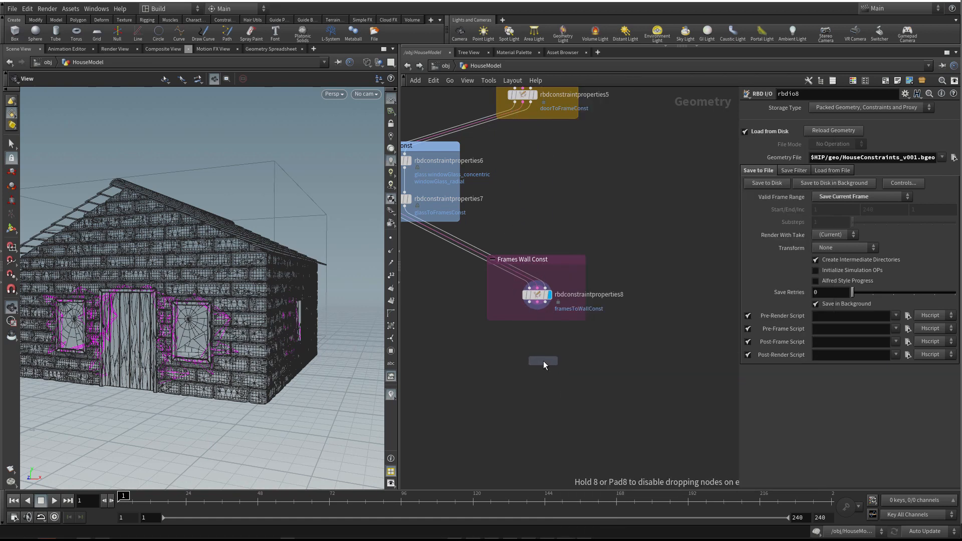
{"action": "left_click", "coordinate": [517, 350]}
{"action": "scroll", "coordinate": [516, 343], "scroll_direction": "up", "scroll_amount": 2}
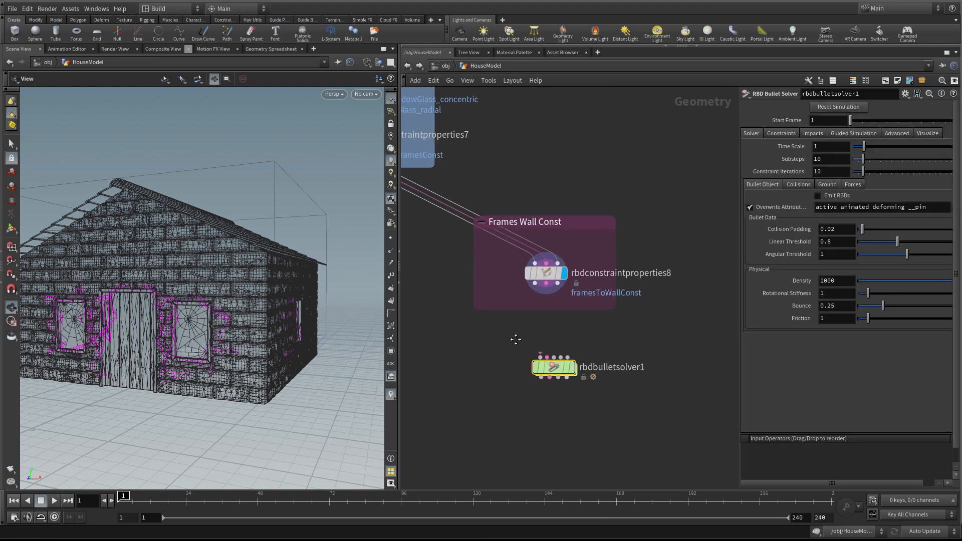
{"action": "middle_click_drag", "start_coordinate": [516, 340], "coordinate": [513, 332]}
{"action": "left_click_drag", "start_coordinate": [548, 359], "coordinate": [541, 368]}
{"action": "middle_click_drag", "start_coordinate": [559, 330], "coordinate": [538, 340]}
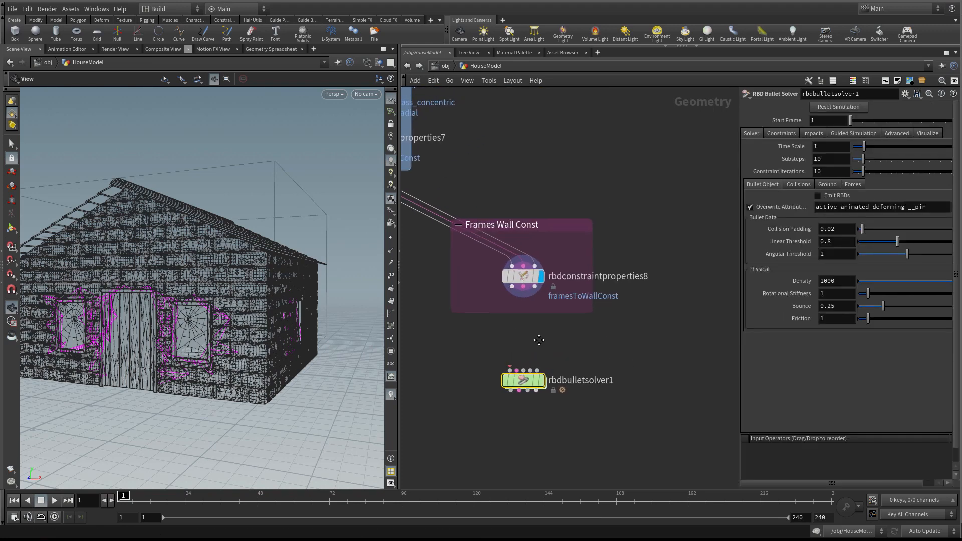
{"action": "scroll", "coordinate": [539, 341], "scroll_direction": "down", "scroll_amount": 1}
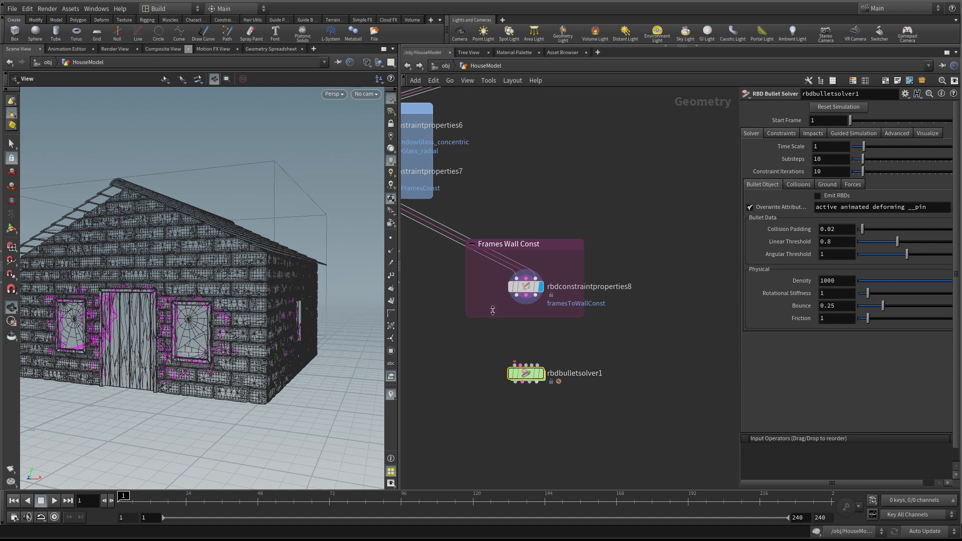
- Reposition the RBD Bullet Solver node beneath the Frames Wall Const group, leaving space for its connections
{"action": "scroll", "coordinate": [525, 336], "scroll_direction": "down", "scroll_amount": 10}
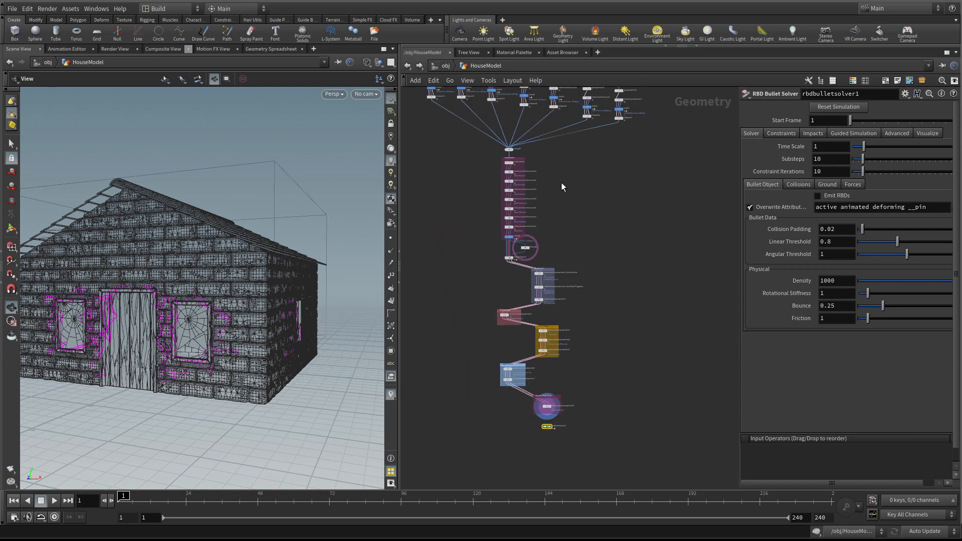
{"action": "scroll", "coordinate": [544, 401], "scroll_direction": "up", "scroll_amount": 8}
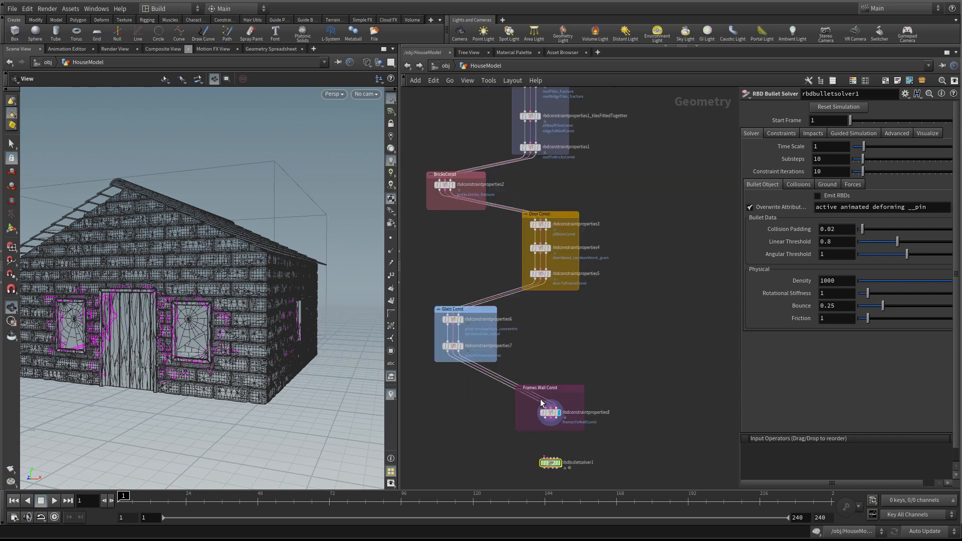
{"action": "middle_click_drag", "start_coordinate": [617, 416], "coordinate": [559, 281]}
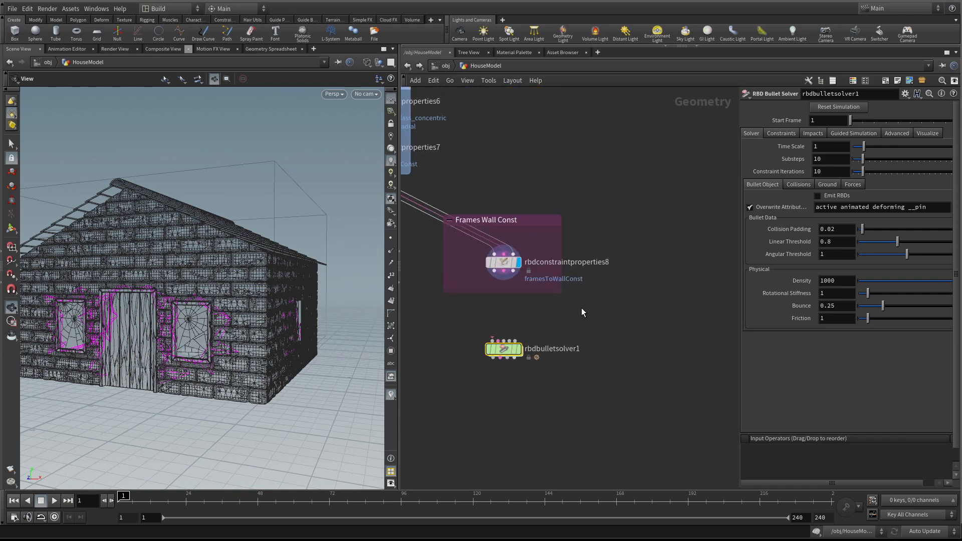
{"action": "scroll", "coordinate": [576, 300], "scroll_direction": "up", "scroll_amount": 2}
{"action": "middle_click_drag", "start_coordinate": [599, 324], "coordinate": [635, 323]}
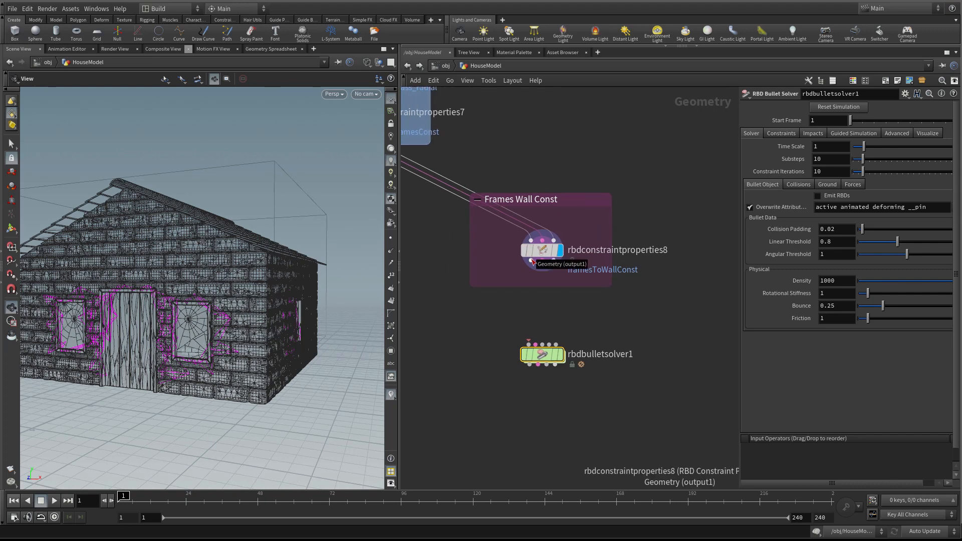
{"action": "left_click_drag", "start_coordinate": [542, 355], "coordinate": [513, 374]}
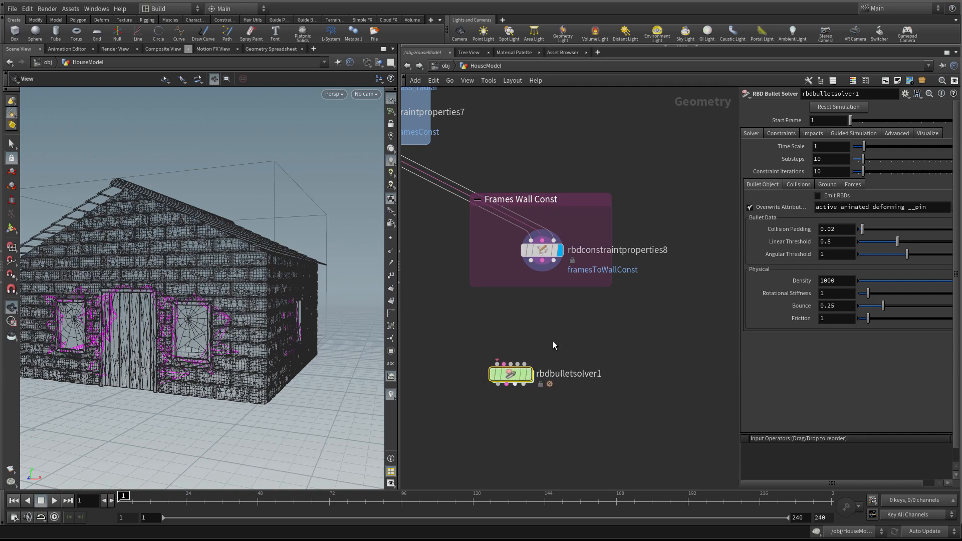
{"action": "middle_click_drag", "start_coordinate": [547, 327], "coordinate": [527, 325]}
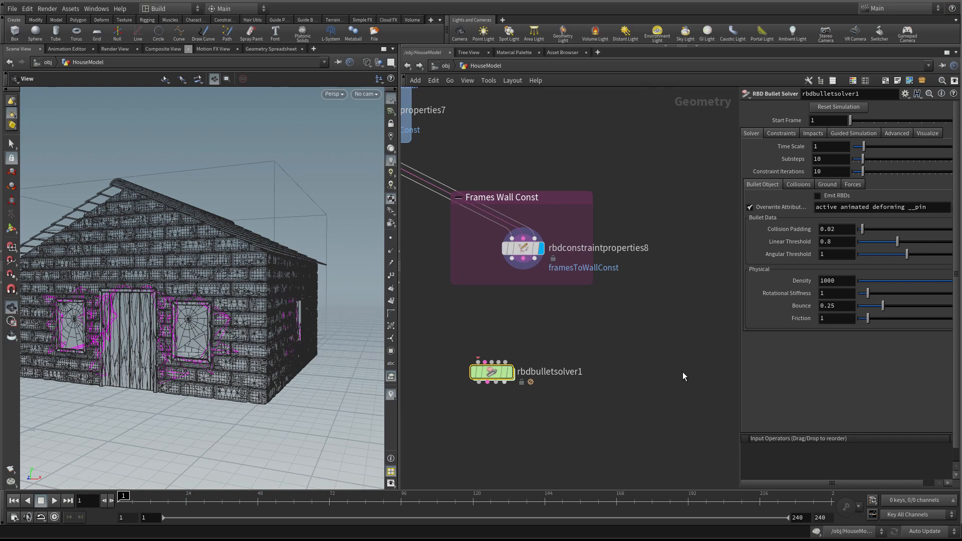
{"action": "left_click_drag", "start_coordinate": [487, 383], "coordinate": [507, 385]}
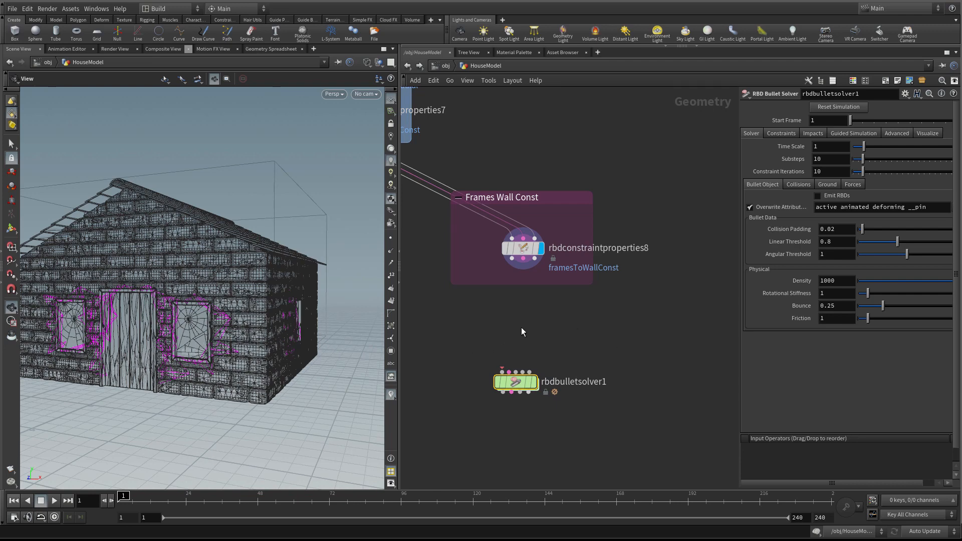
{"action": "mouse_move", "coordinate": [517, 385]}
{"action": "left_mouse_down"}
{"action": "mouse_move", "coordinate": [498, 398]}
{"action": "mouse_move", "coordinate": [517, 383]}
{"action": "left_mouse_up"}
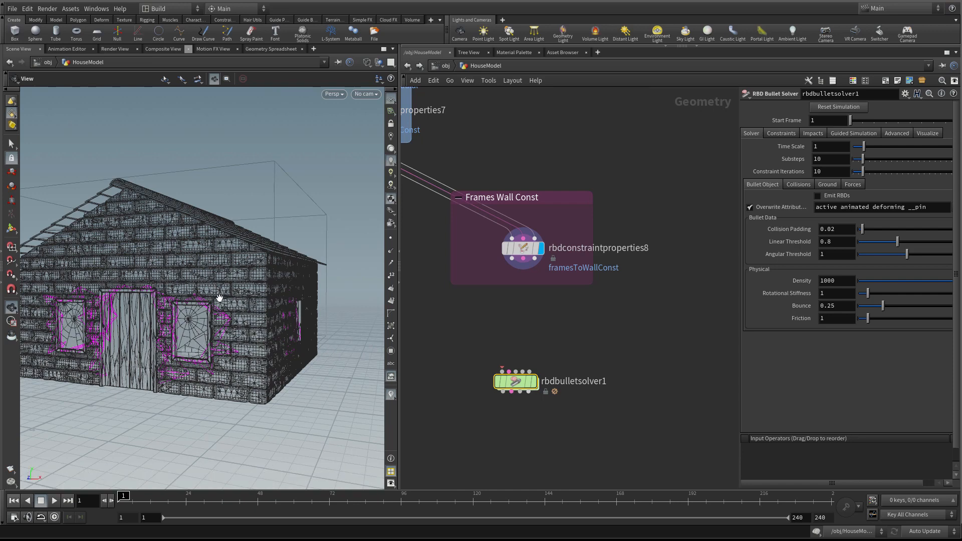
{"action": "middle_click_drag", "start_coordinate": [510, 327], "coordinate": [511, 320]}
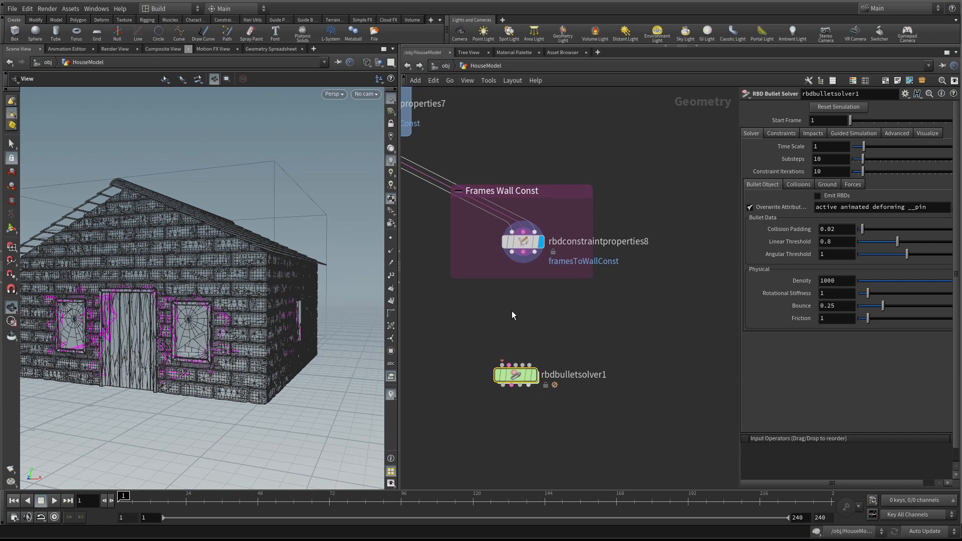
- Look inside the bullet solver's forces network and return to the HouseModel network
{"action": "double_click", "coordinate": [515, 375]}
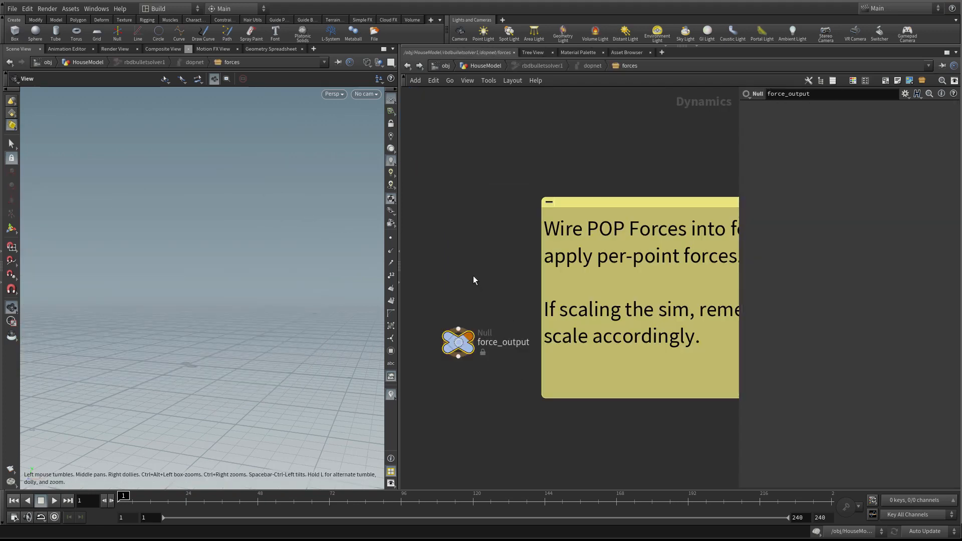
{"action": "key", "text": "Tab"}
{"action": "key", "text": "Escape"}
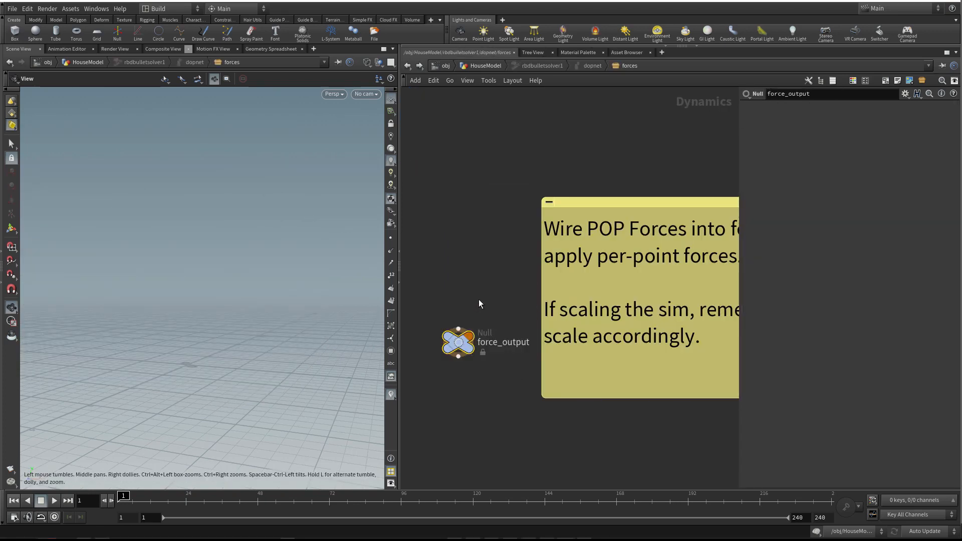
{"action": "key", "text": "u"}
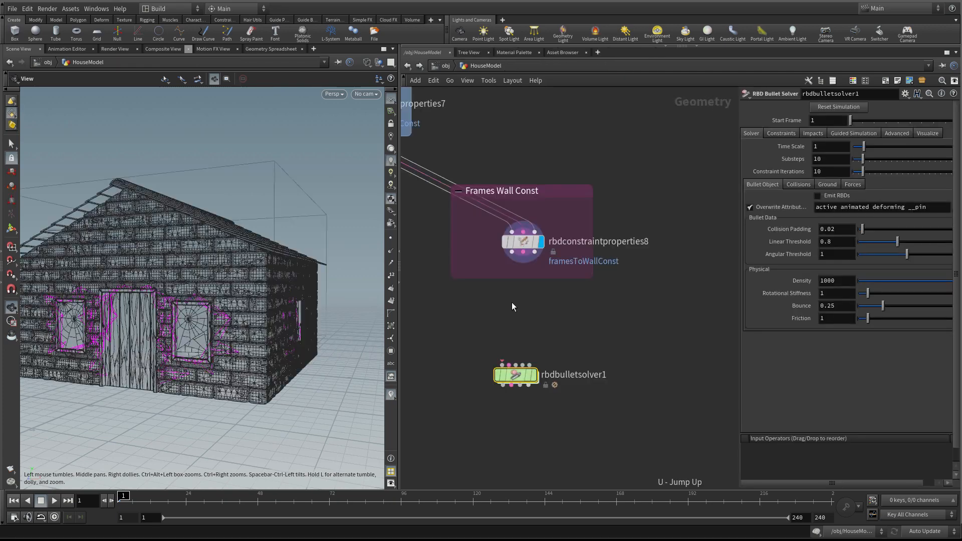
- Connect all three outputs of rbdconstraintproperties8 to the first three inputs of the RBD Bullet Solver
{"action": "left_click_drag", "start_coordinate": [258, 290], "coordinate": [281, 284]}
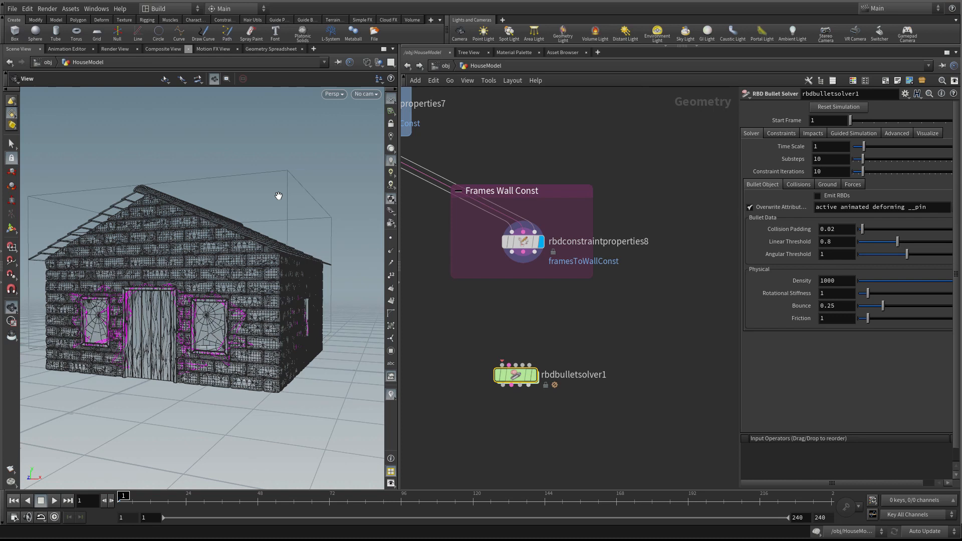
{"action": "scroll", "coordinate": [557, 298], "scroll_direction": "down", "scroll_amount": 2}
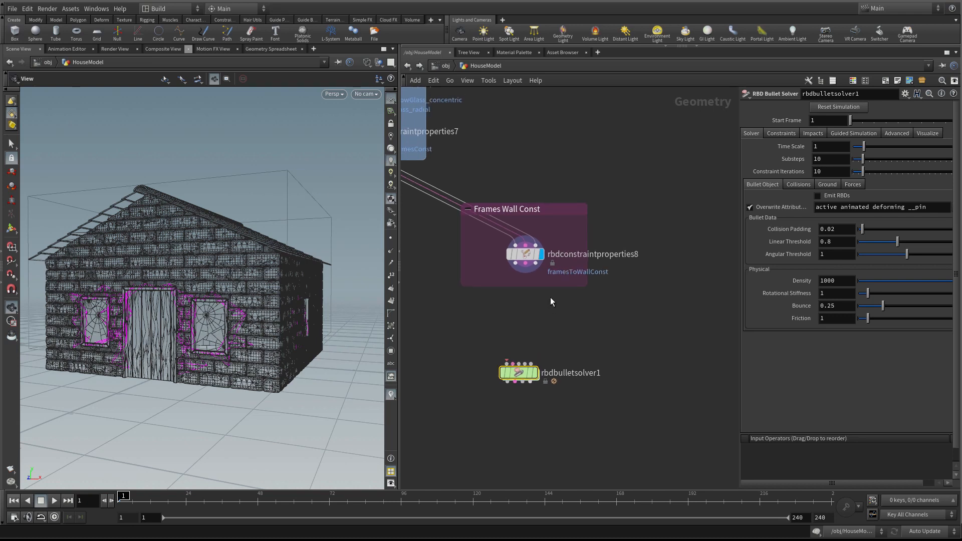
{"action": "scroll", "coordinate": [549, 302], "scroll_direction": "down", "scroll_amount": 2}
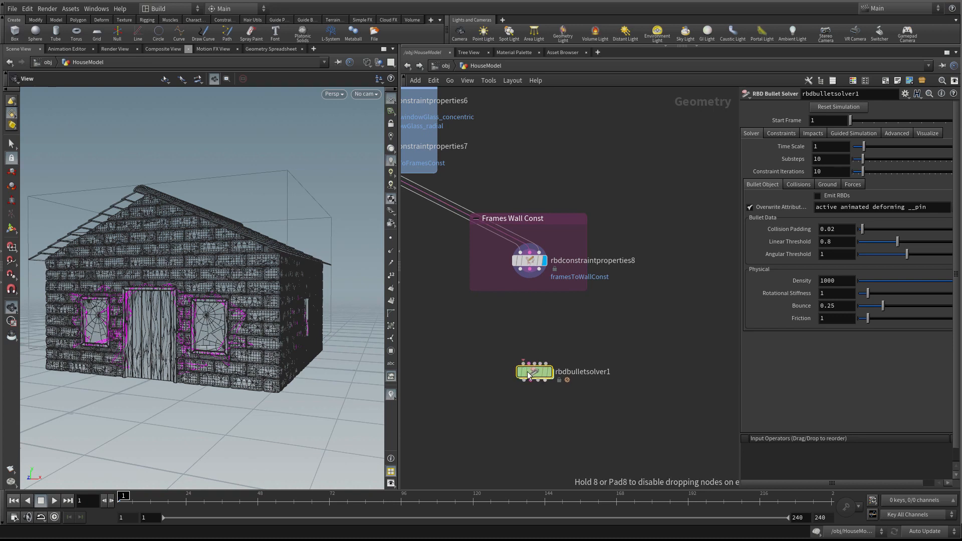
{"action": "scroll", "coordinate": [553, 346], "scroll_direction": "down", "scroll_amount": 2}
{"action": "scroll", "coordinate": [552, 335], "scroll_direction": "up", "scroll_amount": 2}
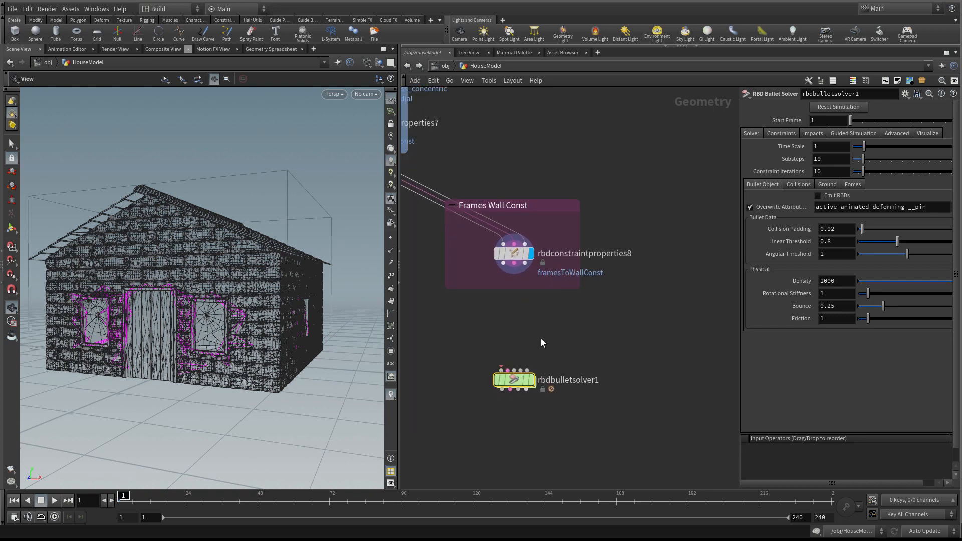
{"action": "middle_click_drag", "start_coordinate": [513, 290], "coordinate": [528, 285]}
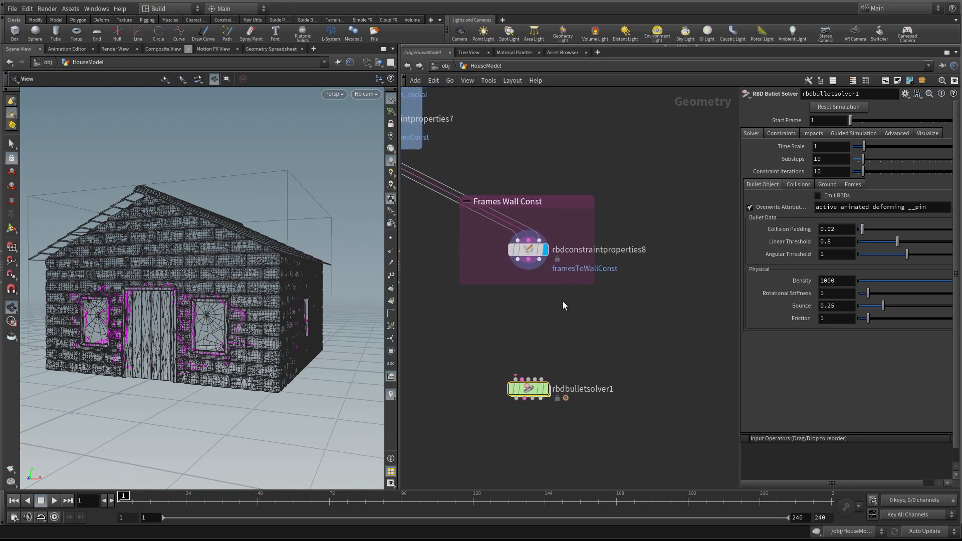
{"action": "left_click", "coordinate": [528, 260]}
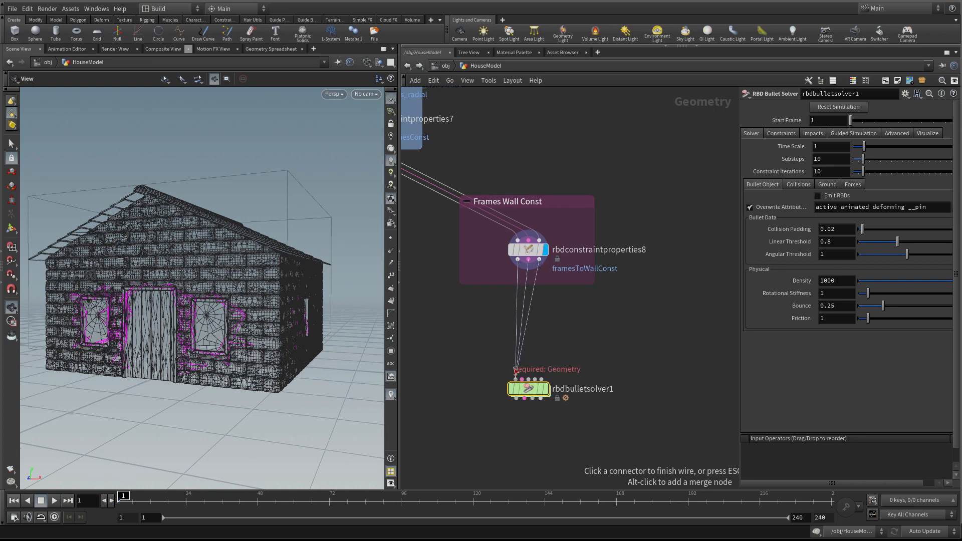
{"action": "left_click", "coordinate": [526, 386]}
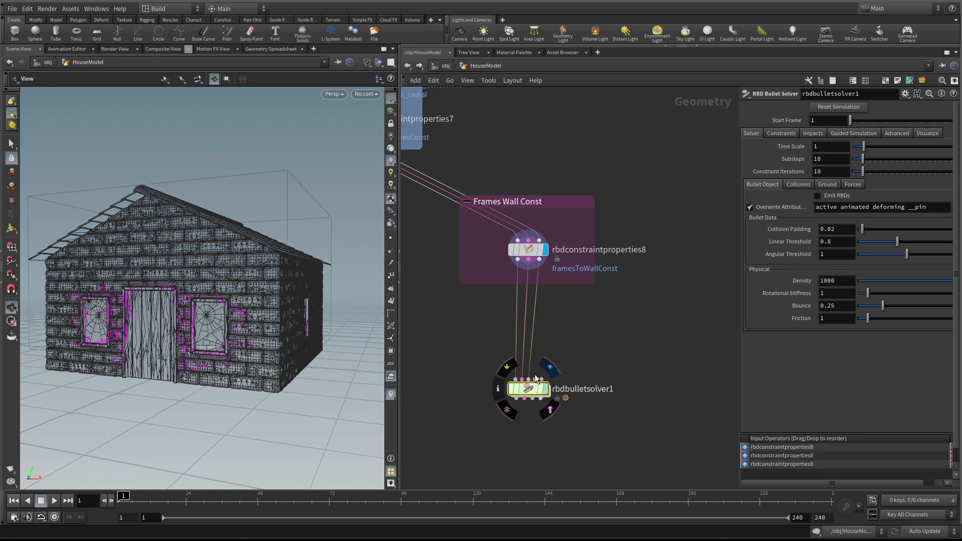
- Turn on the display of the RBD Bullet Solver and move its node slightly lower in the network
{"action": "left_click", "coordinate": [546, 390]}
{"action": "middle_click_drag", "start_coordinate": [596, 322], "coordinate": [555, 307]}
{"action": "scroll", "coordinate": [555, 307], "scroll_direction": "down", "scroll_amount": 2}
{"action": "left_click_drag", "start_coordinate": [508, 367], "coordinate": [513, 394]}
{"action": "left_click_drag", "start_coordinate": [224, 269], "coordinate": [290, 211]}
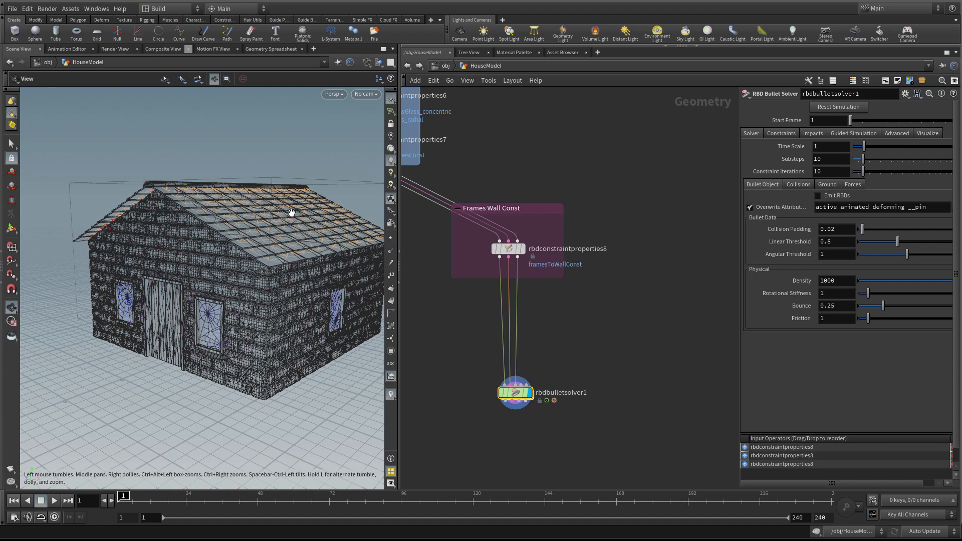
{"action": "left_click_drag", "start_coordinate": [256, 235], "coordinate": [342, 241]}
{"action": "scroll", "coordinate": [494, 300], "scroll_direction": "up", "scroll_amount": 3}
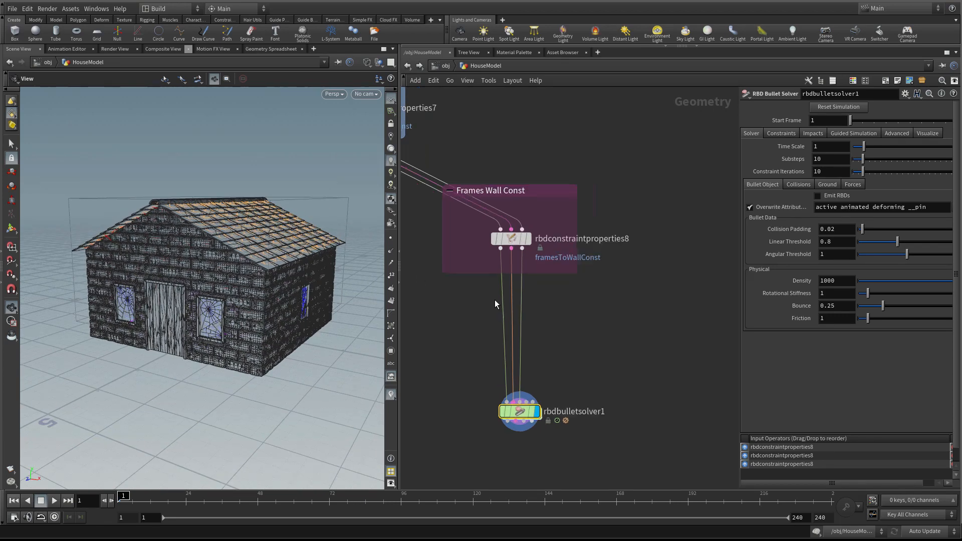
- Disconnect the constraint geometry wire between rbdconstraintproperties8 and the bullet solver, keeping the geometry and proxy geometry wires
{"action": "key", "text": "y"}
{"action": "left_click_drag", "start_coordinate": [519, 292], "coordinate": [507, 307]}
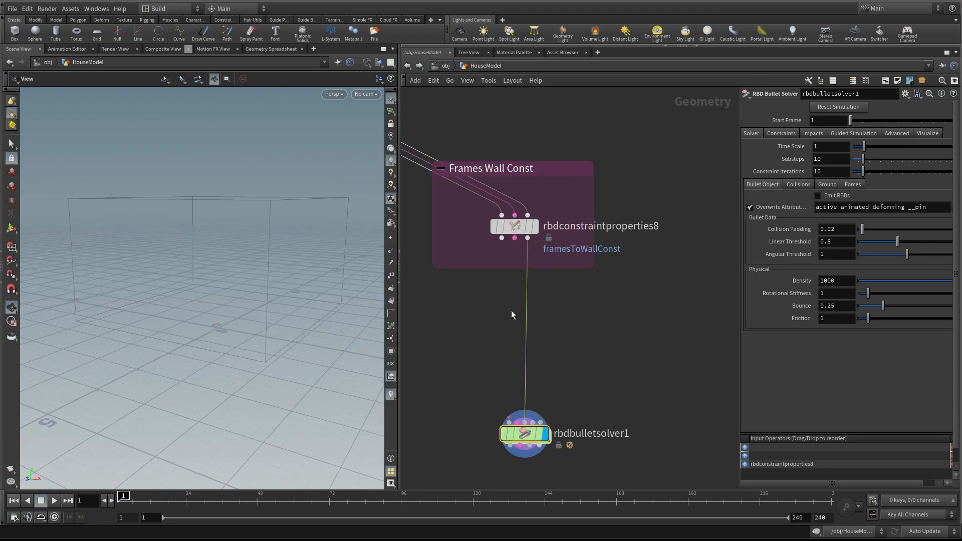
{"action": "middle_click_drag", "start_coordinate": [604, 381], "coordinate": [595, 350]}
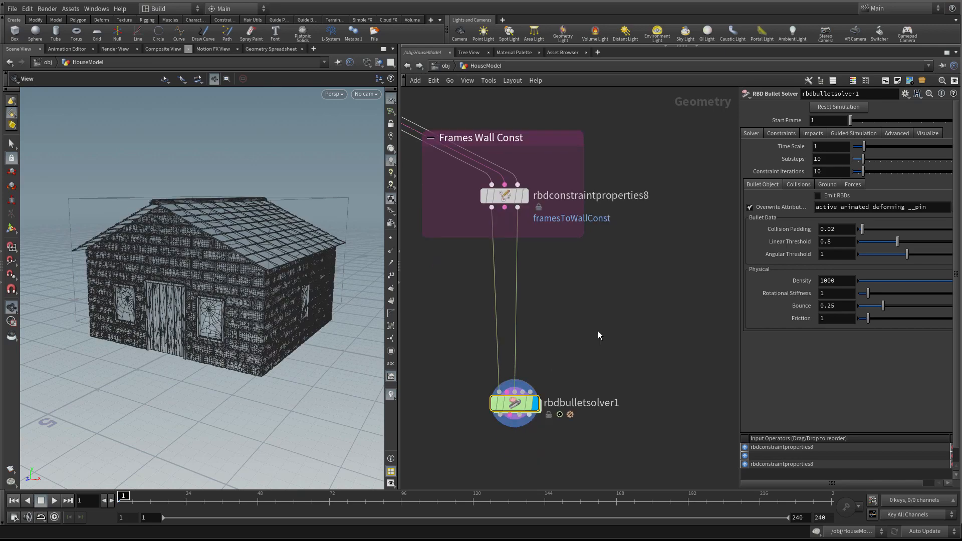
{"action": "left_click_drag", "start_coordinate": [260, 260], "coordinate": [245, 260]}
{"action": "key", "text": "shift+w"}
{"action": "mouse_move", "coordinate": [233, 258]}
{"action": "right_mouse_down"}
{"action": "mouse_move", "coordinate": [314, 258]}
{"action": "mouse_move", "coordinate": [198, 267]}
{"action": "right_mouse_up"}
{"action": "key", "text": "shift+w"}
{"action": "middle_click_drag", "start_coordinate": [198, 266], "coordinate": [178, 247]}
{"action": "middle_click_drag", "start_coordinate": [616, 348], "coordinate": [604, 328]}
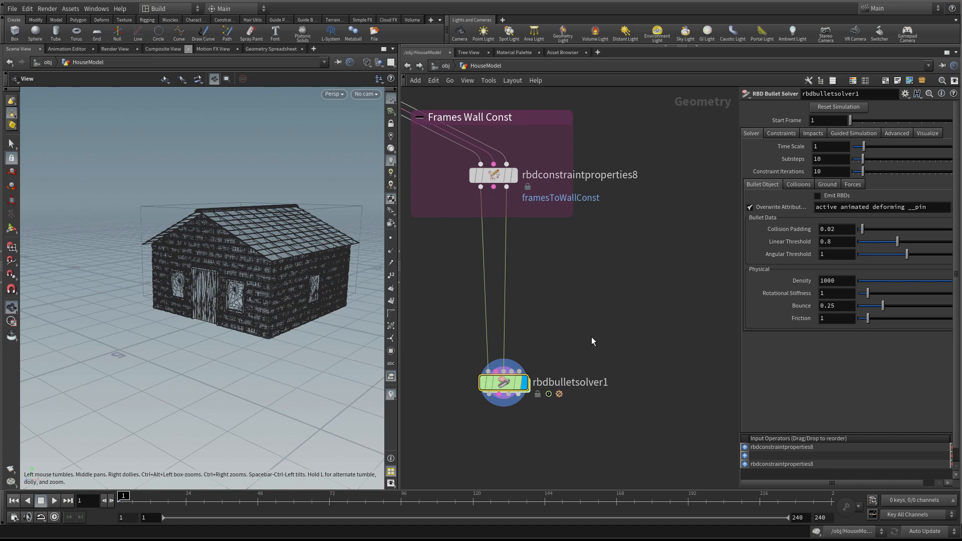
- Turn off Sleeping and Enable Sleeping in rbdconfigure1 for the BRICKS group and the door and window frames group
{"action": "scroll", "coordinate": [592, 337], "scroll_direction": "down", "scroll_amount": 4}
{"action": "middle_click_drag", "start_coordinate": [597, 336], "coordinate": [628, 459]}
{"action": "middle_click_drag", "start_coordinate": [625, 284], "coordinate": [636, 409]}
{"action": "middle_click_drag", "start_coordinate": [558, 144], "coordinate": [571, 337]}
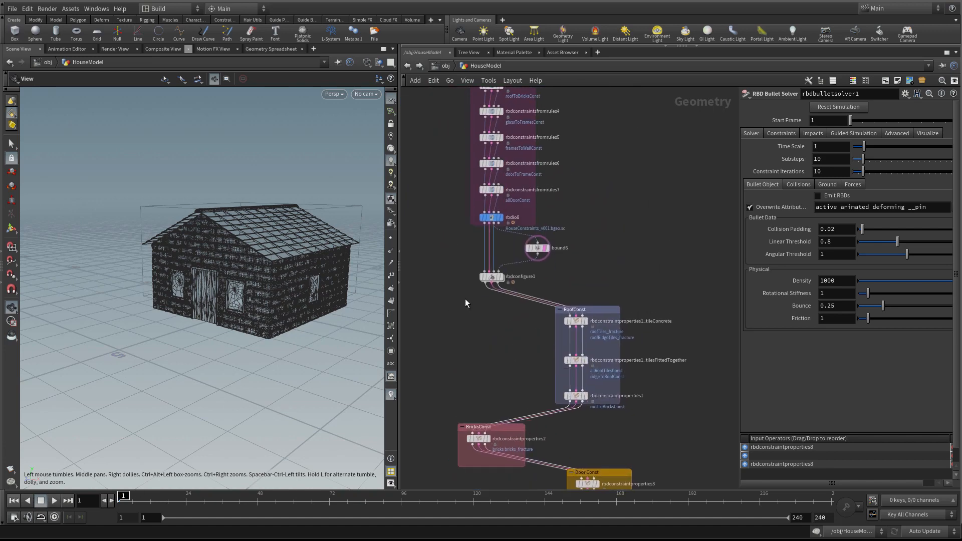
{"action": "scroll", "coordinate": [465, 299], "scroll_direction": "up", "scroll_amount": 2}
{"action": "left_click", "coordinate": [495, 273]}
{"action": "middle_click_drag", "start_coordinate": [505, 351], "coordinate": [486, 315]}
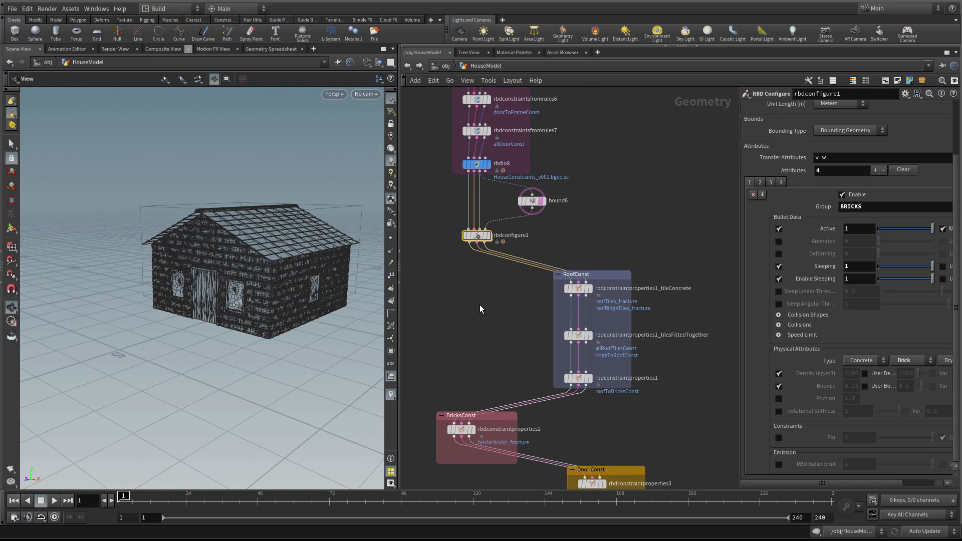
{"action": "left_click", "coordinate": [779, 266]}
{"action": "left_click", "coordinate": [760, 182]}
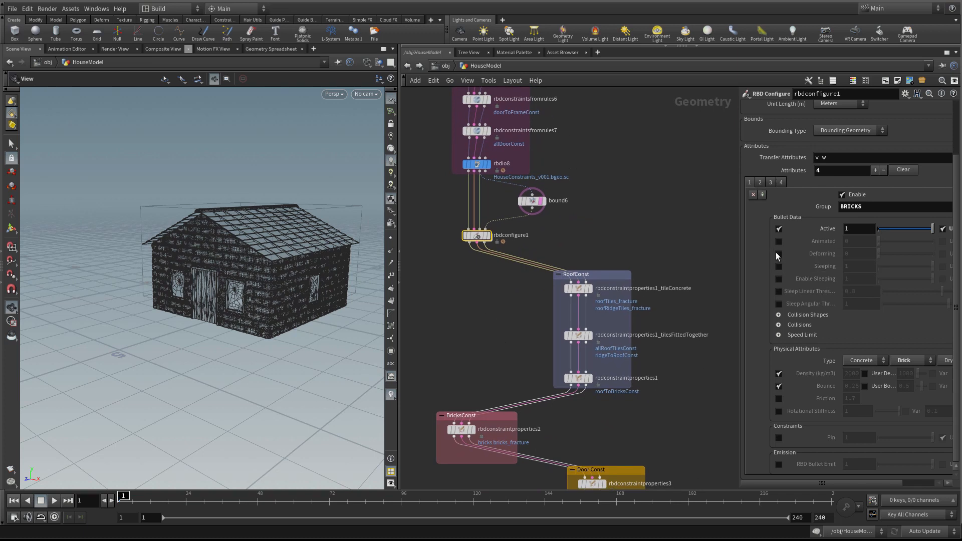
{"action": "left_click", "coordinate": [779, 266]}
- Turn off Sleeping and Enable Sleeping in rbdconfigure1 for the ROOF_TILES ROOF_RIDGETILES and WINDOW_GLASS groups
{"action": "left_click", "coordinate": [770, 181]}
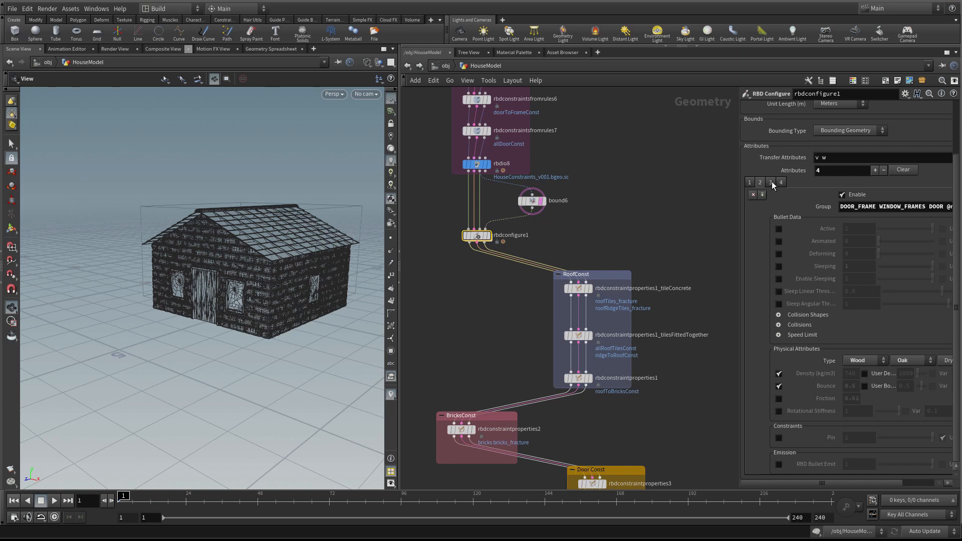
{"action": "left_click", "coordinate": [780, 266]}
{"action": "left_click", "coordinate": [780, 266]}
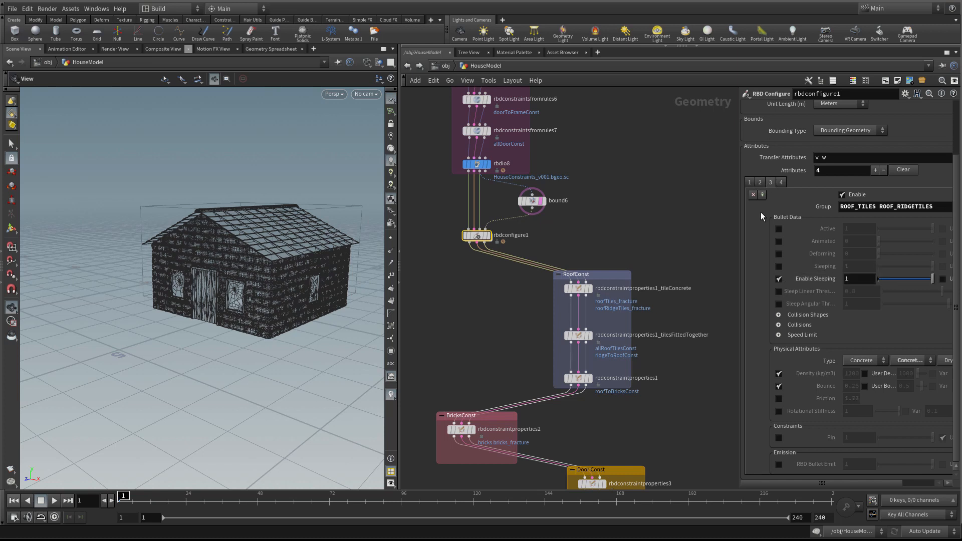
{"action": "left_click", "coordinate": [781, 182]}
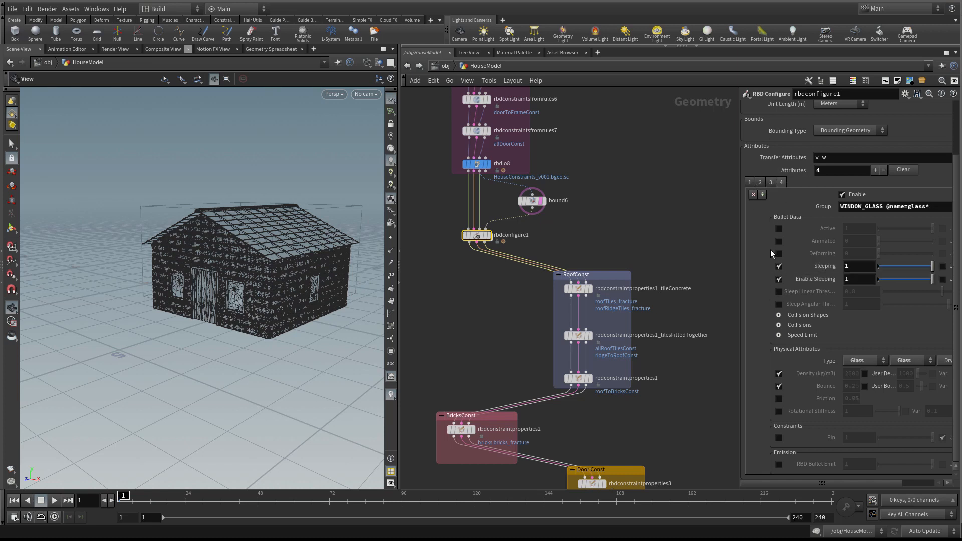
{"action": "left_click", "coordinate": [779, 279]}
{"action": "left_click", "coordinate": [779, 280]}
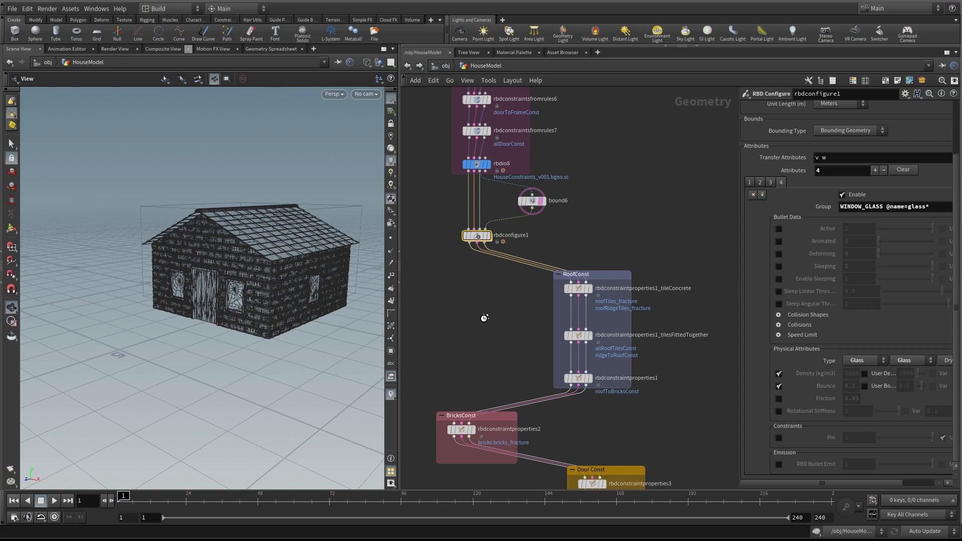
- Check the sleeping settings across all four attribute entries of rbdconfigure1, ending on the BRICKS entry
{"action": "middle_click_drag", "start_coordinate": [485, 318], "coordinate": [490, 169]}
{"action": "scroll", "coordinate": [498, 304], "scroll_direction": "down", "scroll_amount": 1}
{"action": "middle_click_drag", "start_coordinate": [509, 368], "coordinate": [517, 456]}
{"action": "scroll", "coordinate": [496, 225], "scroll_direction": "up", "scroll_amount": 2}
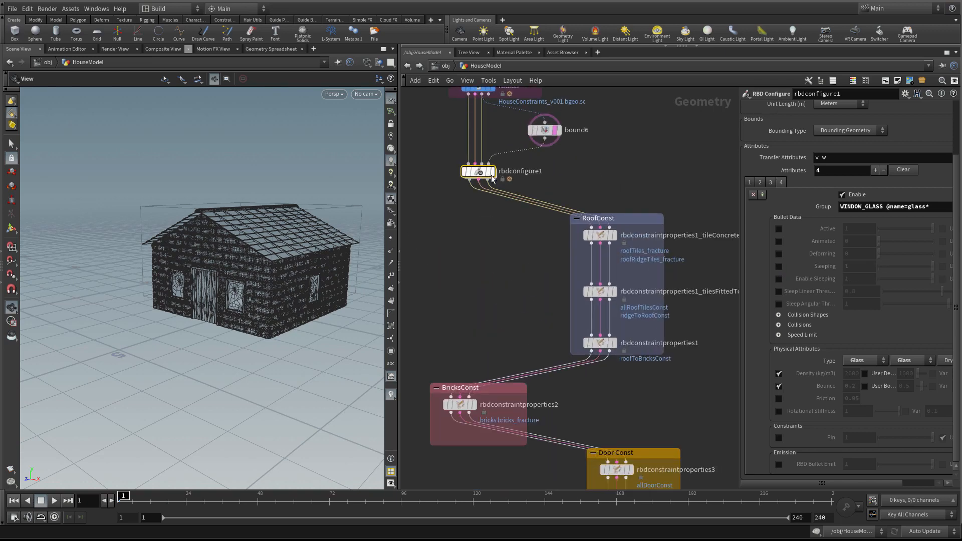
{"action": "left_click", "coordinate": [754, 182]}
{"action": "left_click", "coordinate": [764, 182]}
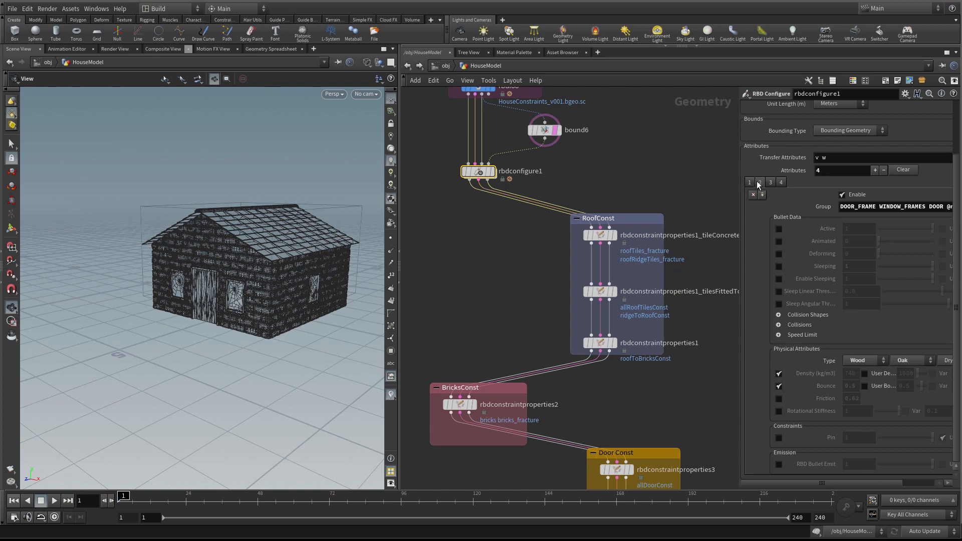
{"action": "left_click", "coordinate": [771, 182]}
{"action": "left_click", "coordinate": [784, 182]}
{"action": "left_click", "coordinate": [750, 181]}
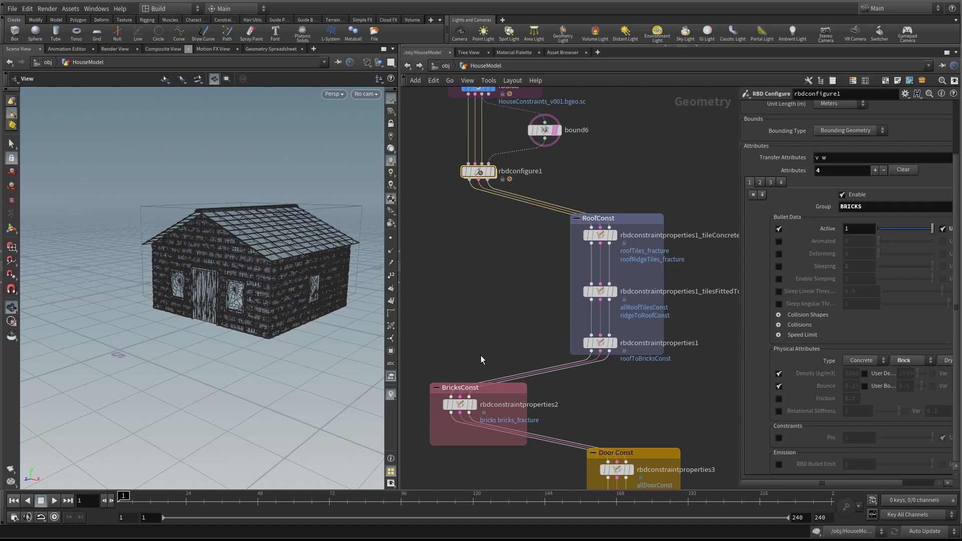
- Return to the bullet solver at the end of the network and move its node slightly closer to rbdconstraintproperties8
{"action": "scroll", "coordinate": [481, 356], "scroll_direction": "down", "scroll_amount": 5}
{"action": "scroll", "coordinate": [507, 353], "scroll_direction": "down", "scroll_amount": 5}
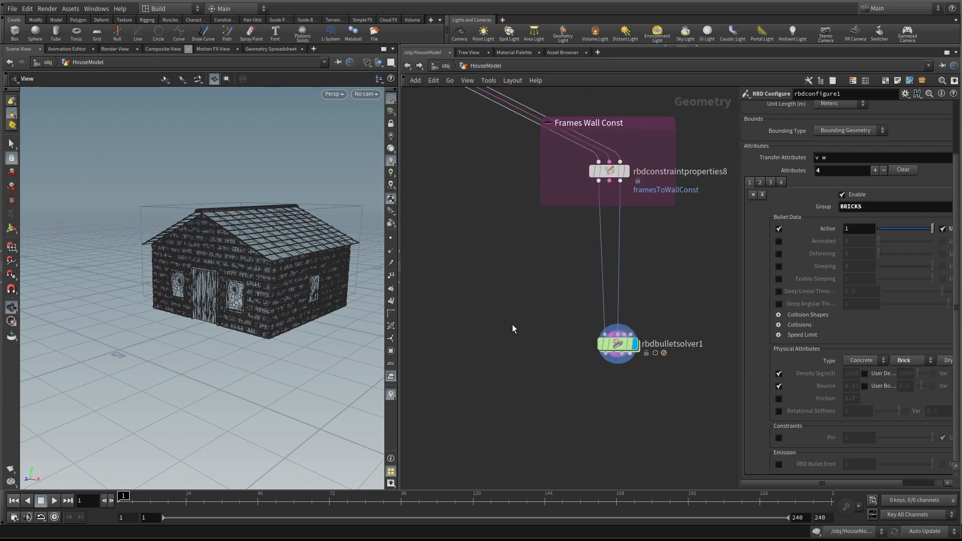
{"action": "scroll", "coordinate": [603, 291], "scroll_direction": "up", "scroll_amount": 1}
{"action": "scroll", "coordinate": [606, 401], "scroll_direction": "up", "scroll_amount": 3}
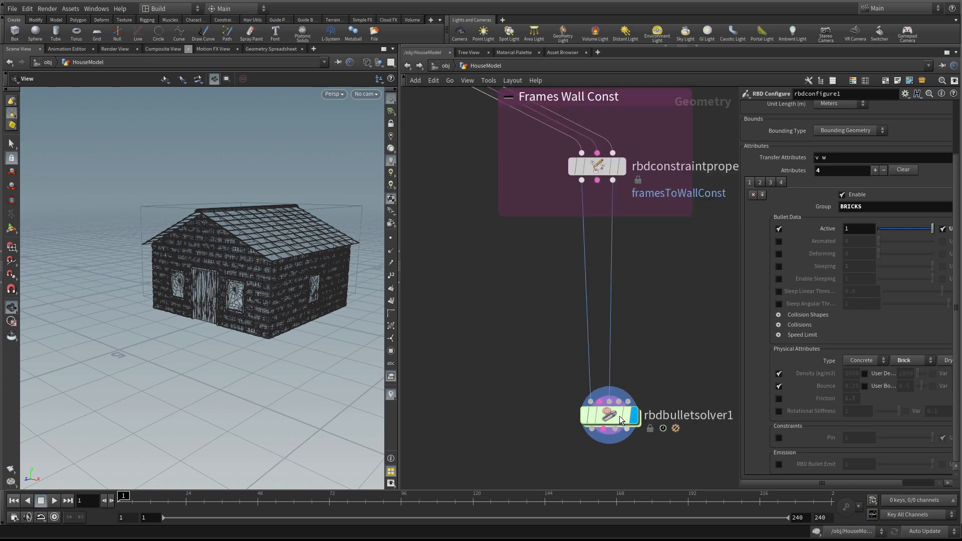
{"action": "middle_click_drag", "start_coordinate": [520, 382], "coordinate": [482, 371]}
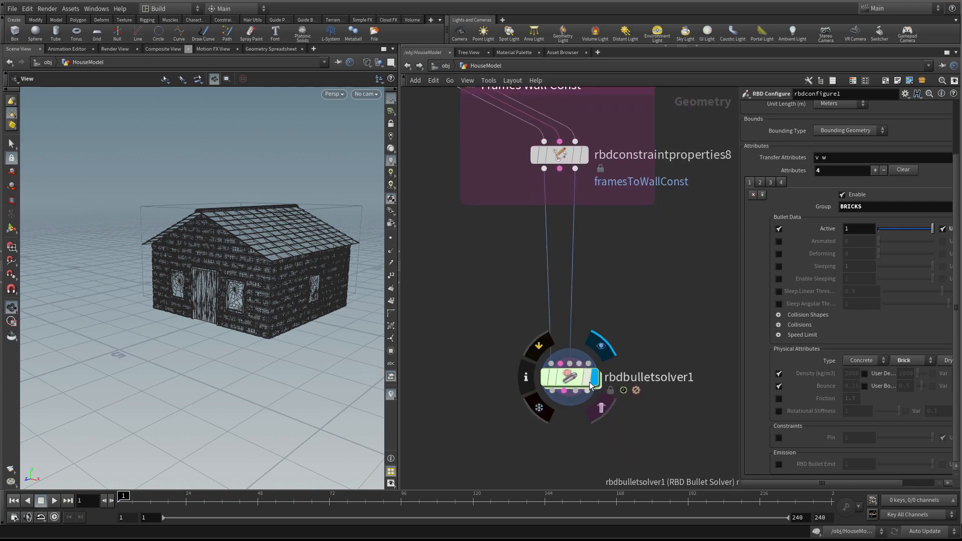
{"action": "left_click_drag", "start_coordinate": [576, 380], "coordinate": [544, 353]}
- Play the simulation up to frame 12, inspect the house from several angles, and return to frame 1
{"action": "left_click_drag", "start_coordinate": [259, 291], "coordinate": [245, 297]}
{"action": "key", "text": "Up"}
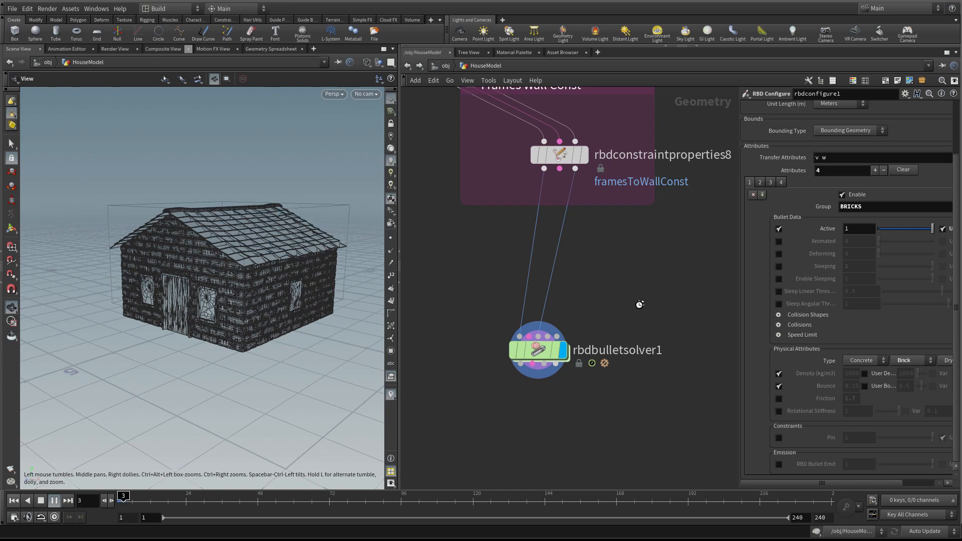
{"action": "left_click_drag", "start_coordinate": [492, 392], "coordinate": [639, 308]}
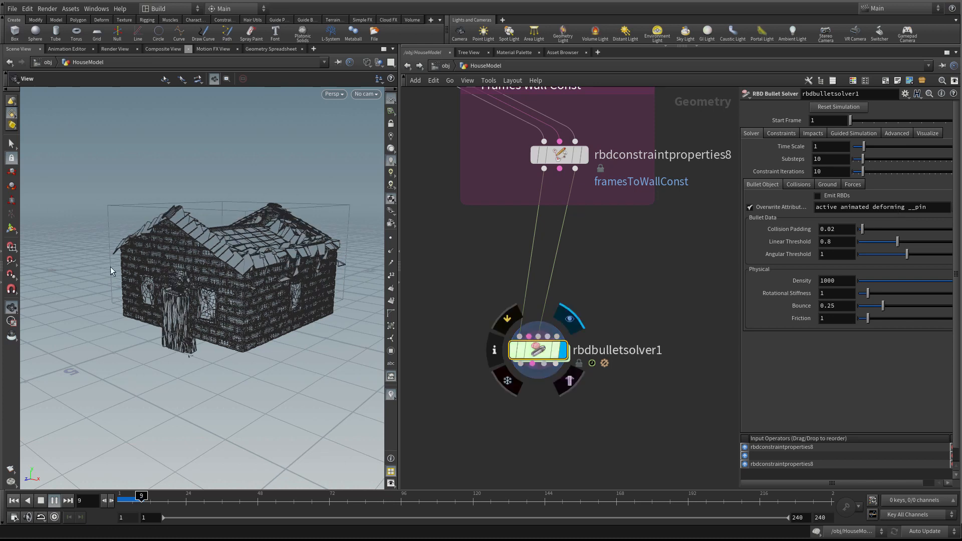
{"action": "left_click", "coordinate": [42, 501]}
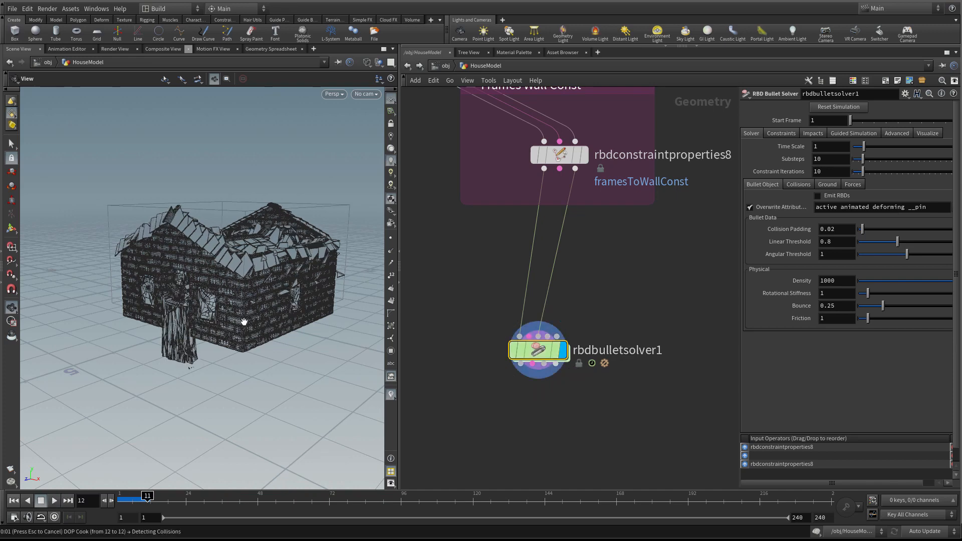
{"action": "scroll", "coordinate": [246, 317], "scroll_direction": "up", "scroll_amount": 1}
{"action": "mouse_move", "coordinate": [258, 316]}
{"action": "left_mouse_down"}
{"action": "mouse_move", "coordinate": [285, 303]}
{"action": "mouse_move", "coordinate": [198, 375]}
{"action": "left_mouse_up"}
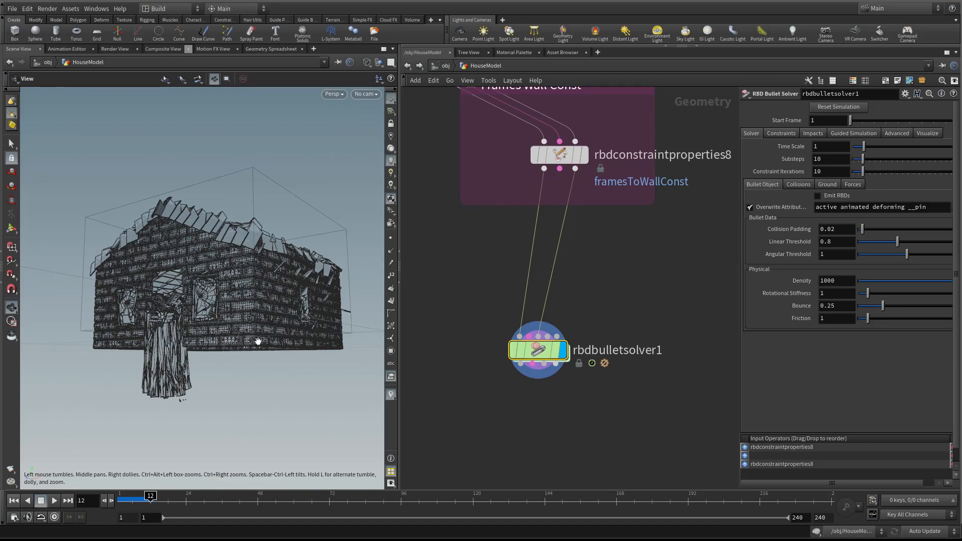
{"action": "left_click_drag", "start_coordinate": [250, 324], "coordinate": [231, 296]}
{"action": "left_click_drag", "start_coordinate": [249, 332], "coordinate": [160, 401]}
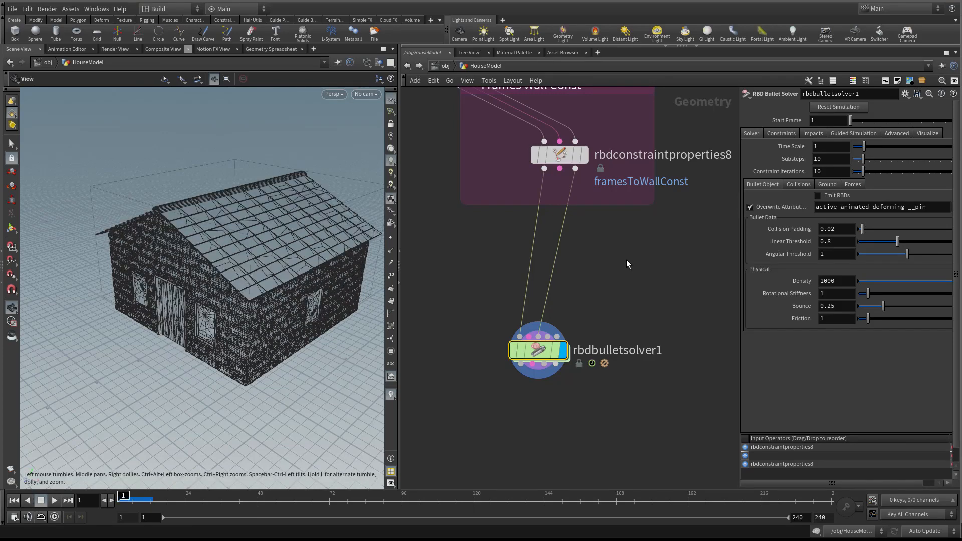
- Line up the bullet solver node directly beneath rbdconstraintproperties8
{"action": "middle_click_drag", "start_coordinate": [626, 260], "coordinate": [548, 312]}
{"action": "scroll", "coordinate": [593, 299], "scroll_direction": "down", "scroll_amount": 2}
{"action": "mouse_move", "coordinate": [491, 377]}
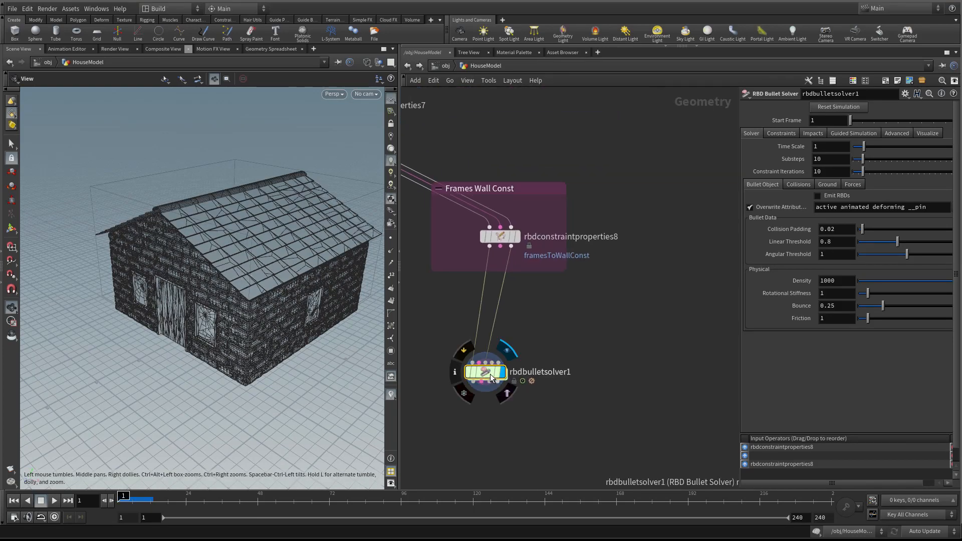
{"action": "left_click_drag", "start_coordinate": [491, 377], "coordinate": [506, 386]}
- Set the bullet solver's Add Ground Plane option to Ground Plane
{"action": "left_click", "coordinate": [827, 184]}
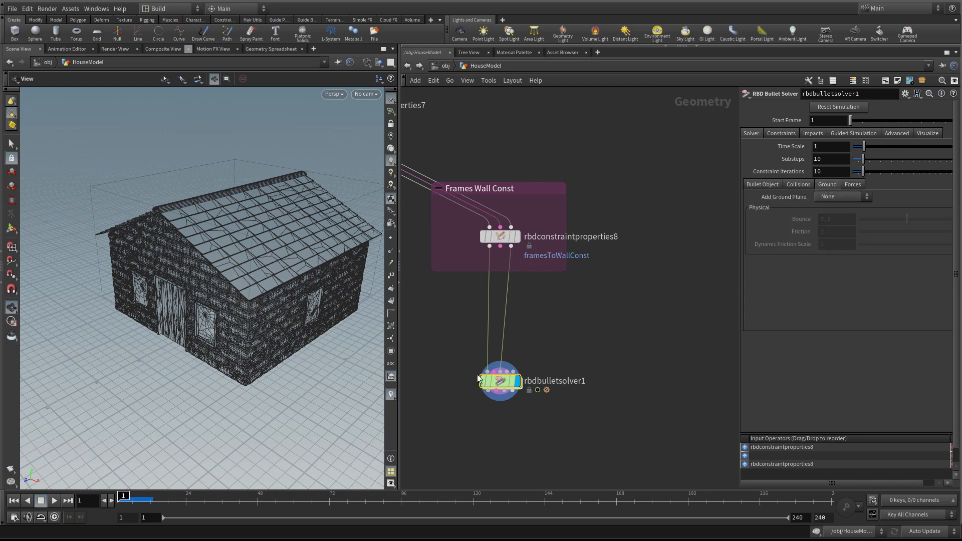
{"action": "scroll", "coordinate": [577, 303], "scroll_direction": "up", "scroll_amount": 2}
{"action": "scroll", "coordinate": [579, 278], "scroll_direction": "down", "scroll_amount": 2}
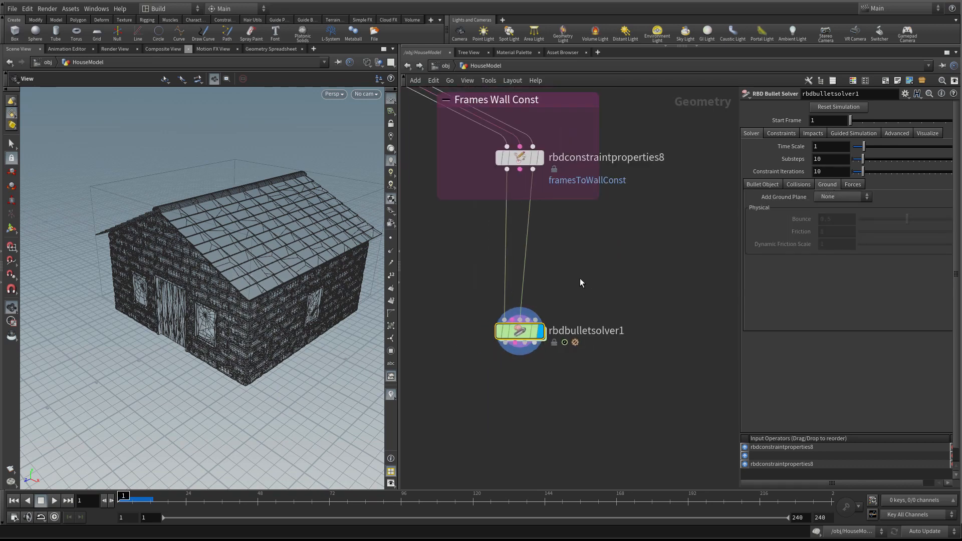
{"action": "middle_click_drag", "start_coordinate": [580, 278], "coordinate": [551, 327]}
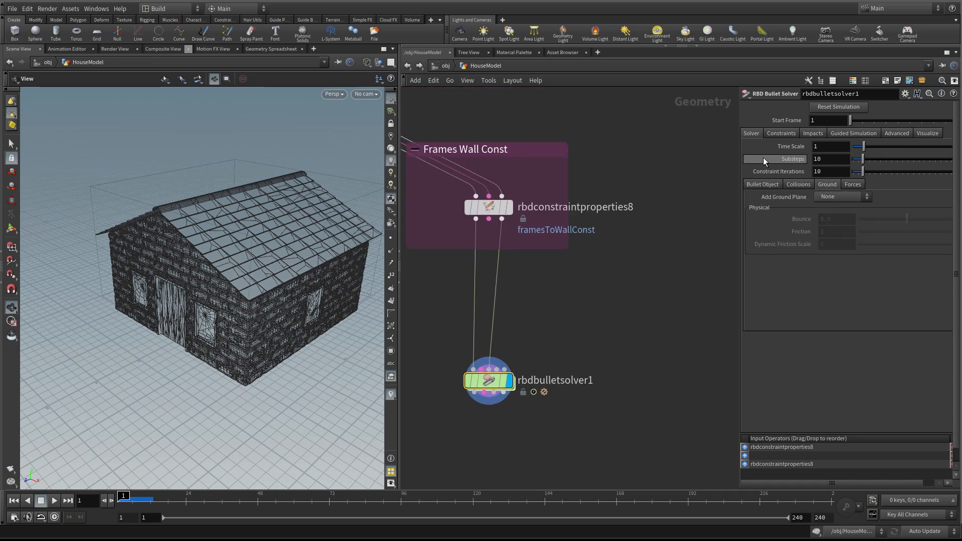
{"action": "left_click", "coordinate": [747, 134]}
{"action": "left_click", "coordinate": [828, 184]}
{"action": "left_click", "coordinate": [833, 197]}
{"action": "left_click", "coordinate": [839, 209]}
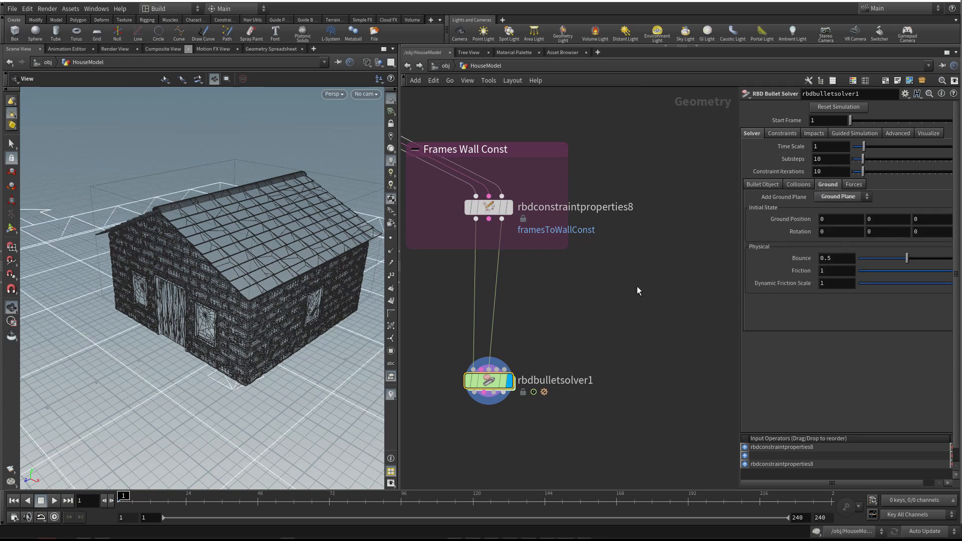
- Try the Height Field ground type on the bullet solver and switch back to Ground Plane
{"action": "scroll", "coordinate": [646, 286], "scroll_direction": "down", "scroll_amount": 2}
{"action": "left_click", "coordinate": [840, 228]}
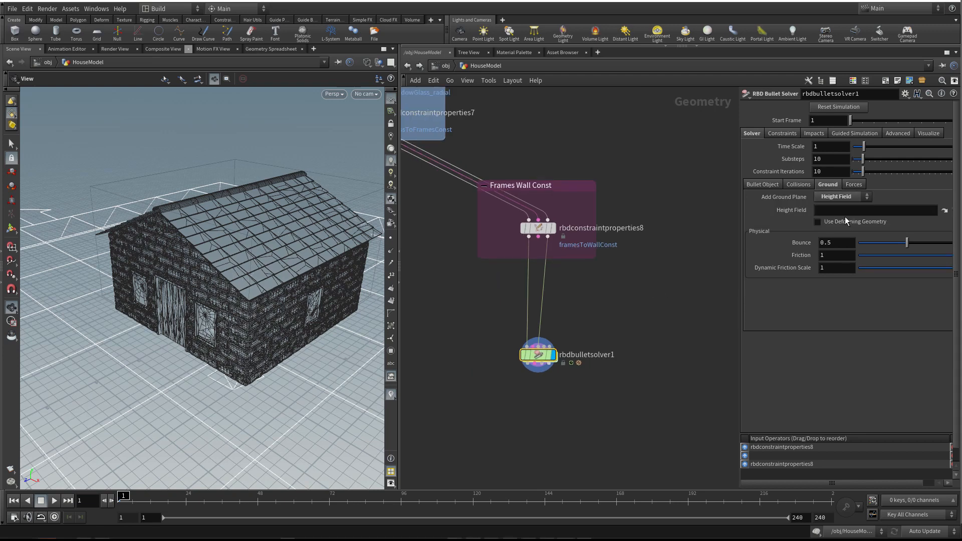
{"action": "left_click", "coordinate": [844, 218]}
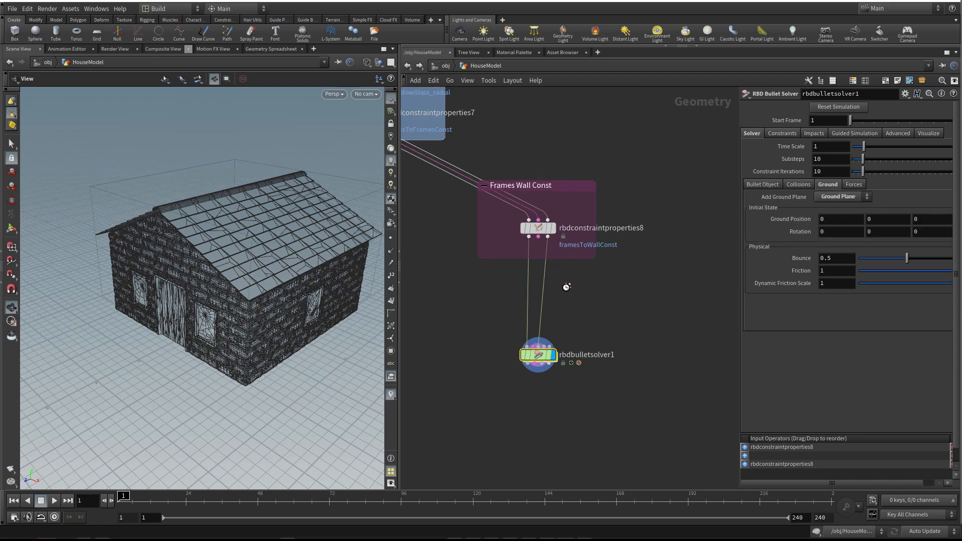
{"action": "mouse_move", "coordinate": [292, 269]}
{"action": "left_mouse_down"}
{"action": "mouse_move", "coordinate": [234, 259]}
{"action": "mouse_move", "coordinate": [295, 268]}
{"action": "mouse_move", "coordinate": [239, 264]}
{"action": "mouse_move", "coordinate": [281, 264]}
{"action": "left_mouse_up"}
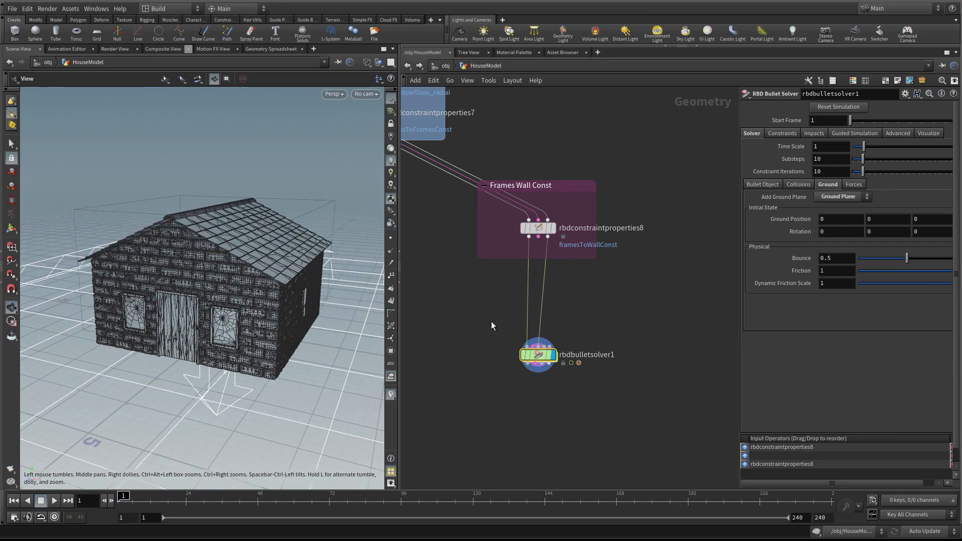
- Add a Grid node beside the bullet solver and connect it to the solver's Collision Geometry input
{"action": "key", "text": "Tab"}
{"action": "type", "text": "gr"}
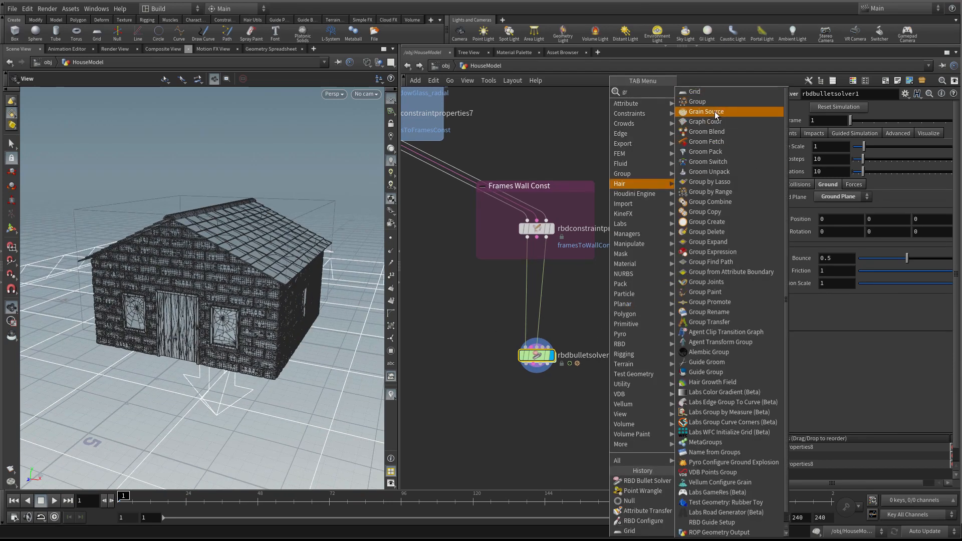
{"action": "left_click", "coordinate": [713, 93]}
{"action": "left_click", "coordinate": [612, 297]}
{"action": "left_click", "coordinate": [612, 303]}
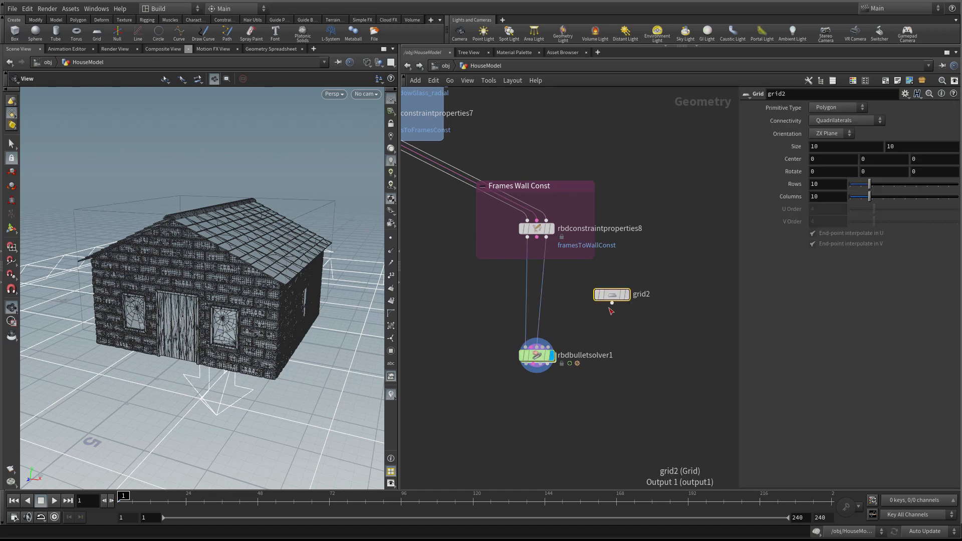
{"action": "scroll", "coordinate": [543, 343], "scroll_direction": "up", "scroll_amount": 3}
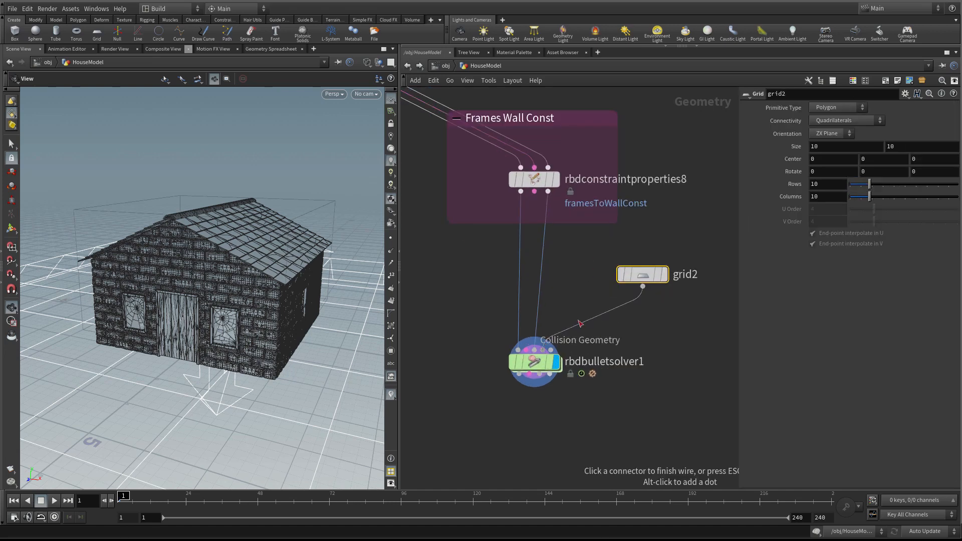
{"action": "left_click", "coordinate": [526, 379]}
{"action": "left_click", "coordinate": [554, 326]}
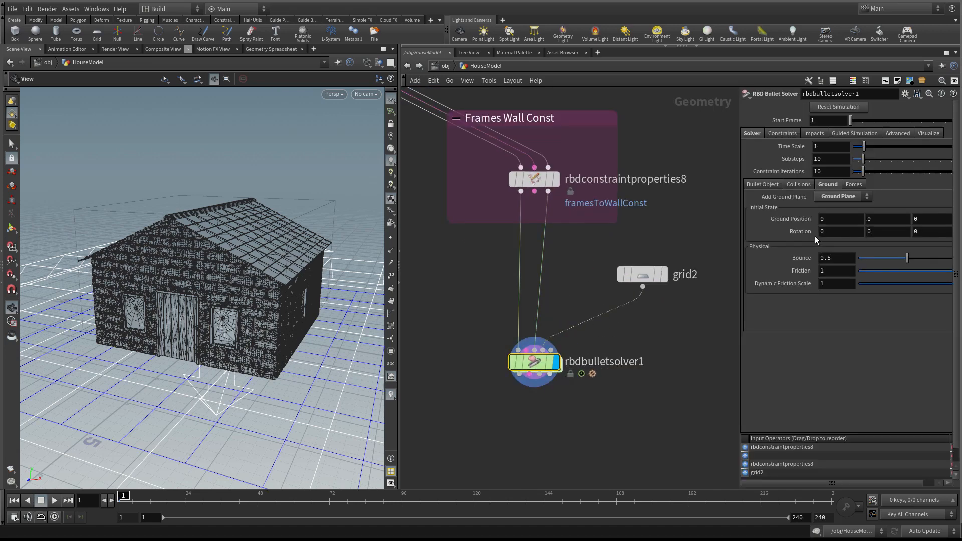
- Set the bullet solver's ground plane to None and switch the viewport from wireframe to shaded display
{"action": "left_click", "coordinate": [840, 197]}
{"action": "left_click", "coordinate": [839, 212]}
{"action": "mouse_move", "coordinate": [333, 287]}
{"action": "left_mouse_down"}
{"action": "mouse_move", "coordinate": [227, 295]}
{"action": "mouse_move", "coordinate": [260, 307]}
{"action": "mouse_move", "coordinate": [218, 311]}
{"action": "left_mouse_up"}
{"action": "key", "text": "shift+w"}
- Set the size of grid2 to 100 by 100 and reselect the bullet solver
{"action": "left_click_drag", "start_coordinate": [662, 322], "coordinate": [644, 257]}
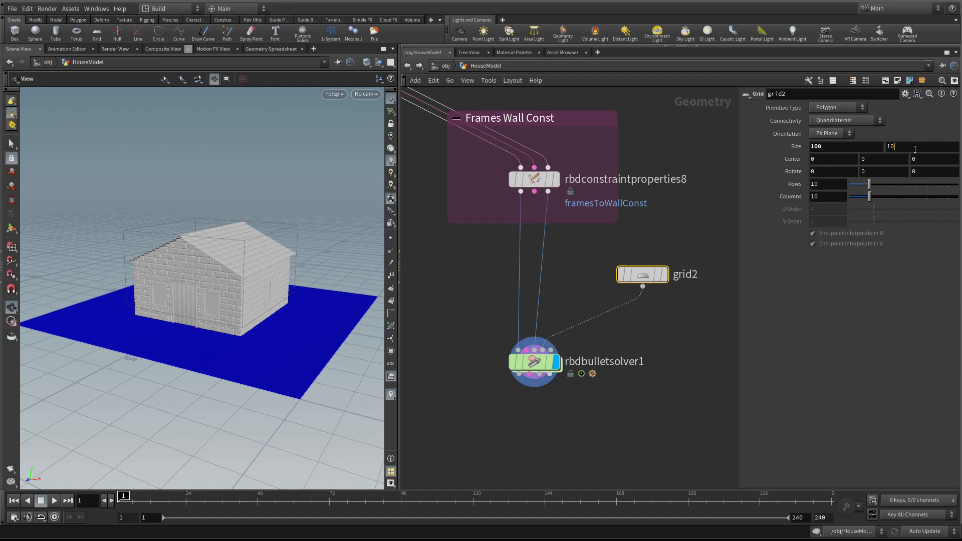
{"action": "type", "text": "0"}
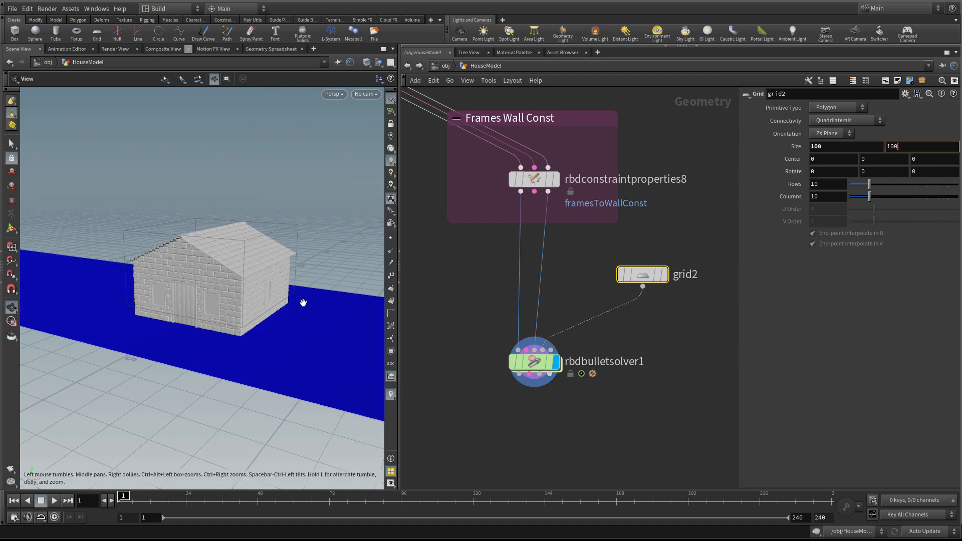
{"action": "right_click_drag", "start_coordinate": [303, 288], "coordinate": [256, 302]}
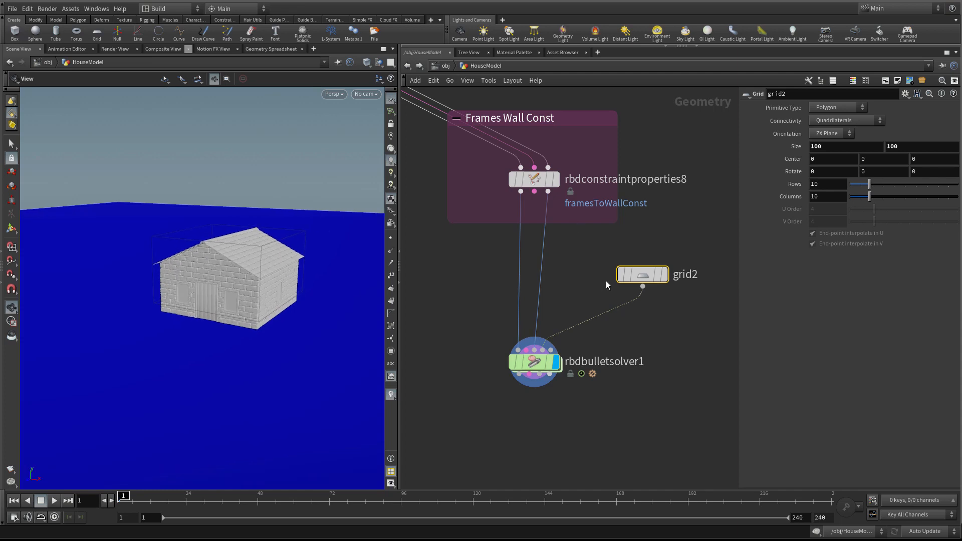
{"action": "left_click", "coordinate": [534, 366]}
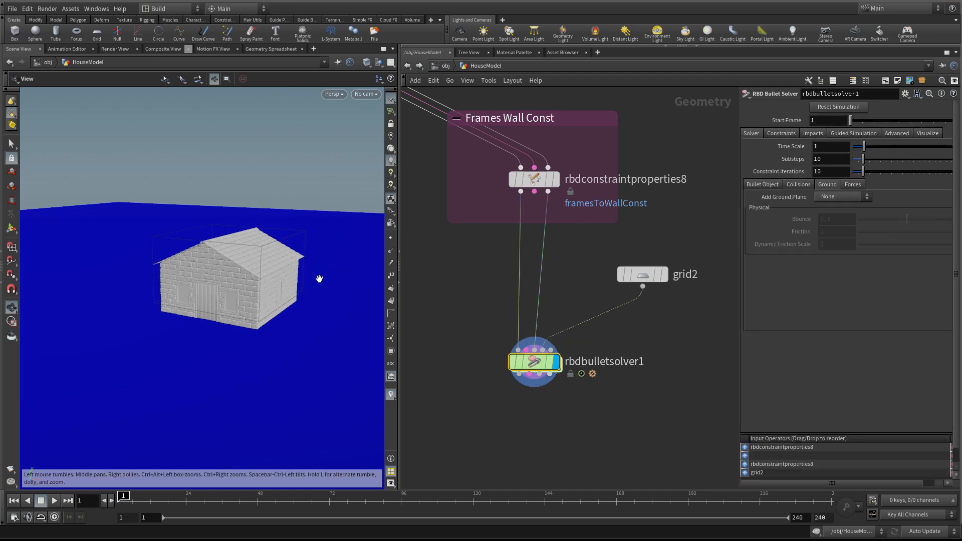
- Turn off Show Collision in the bullet solver's visualization settings to hide the collision grid around the house
{"action": "left_click", "coordinate": [926, 134]}
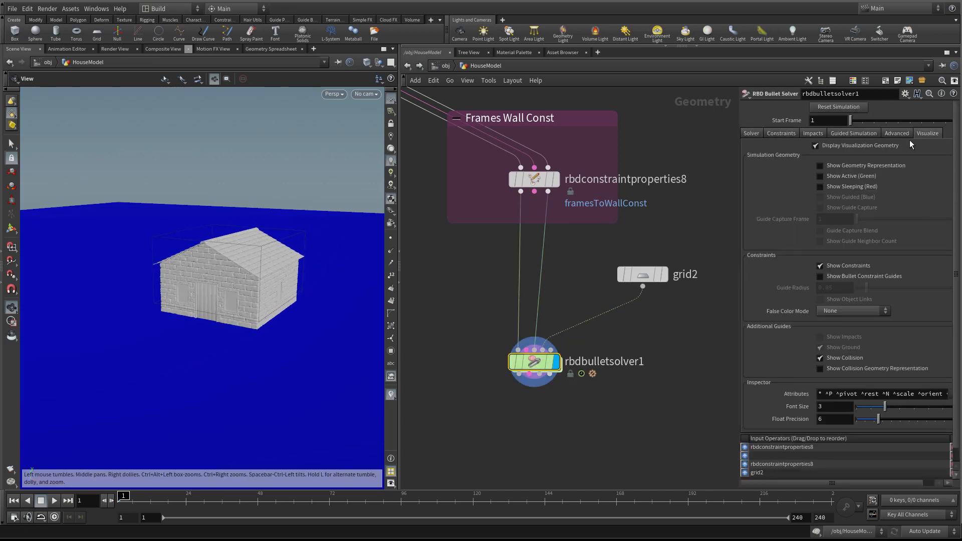
{"action": "scroll", "coordinate": [573, 359], "scroll_direction": "up", "scroll_amount": 3}
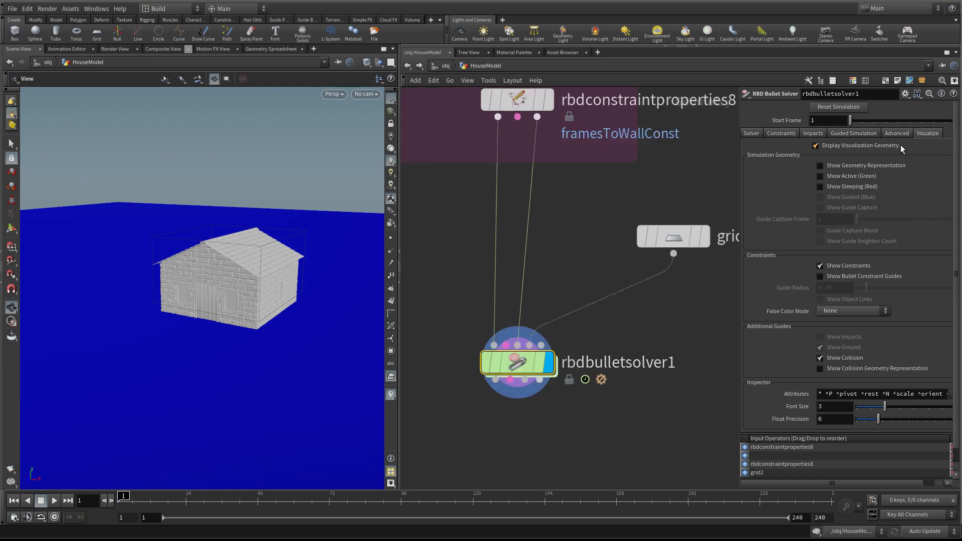
{"action": "key", "text": "ctrl"}
{"action": "right_click_drag", "start_coordinate": [294, 273], "coordinate": [325, 277]}
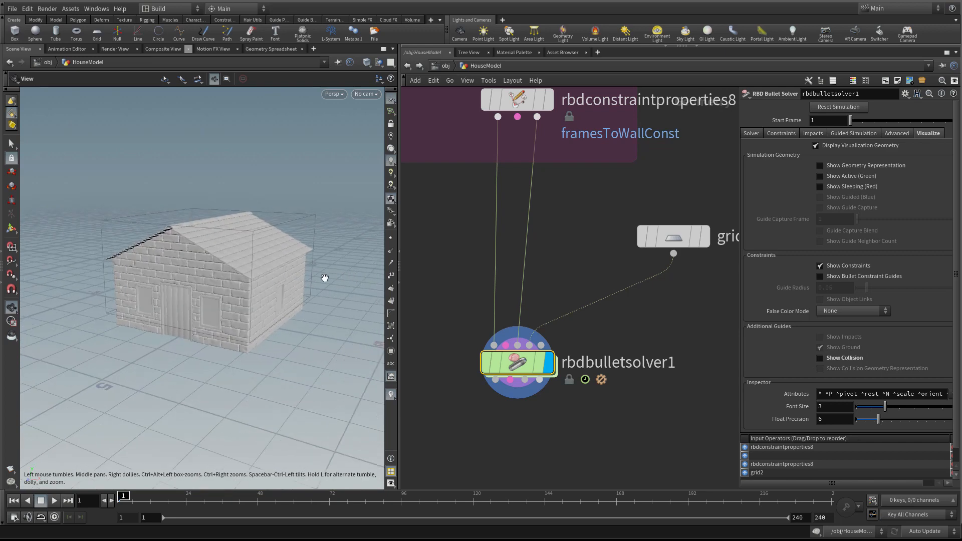
{"action": "left_click_drag", "start_coordinate": [325, 277], "coordinate": [307, 273]}
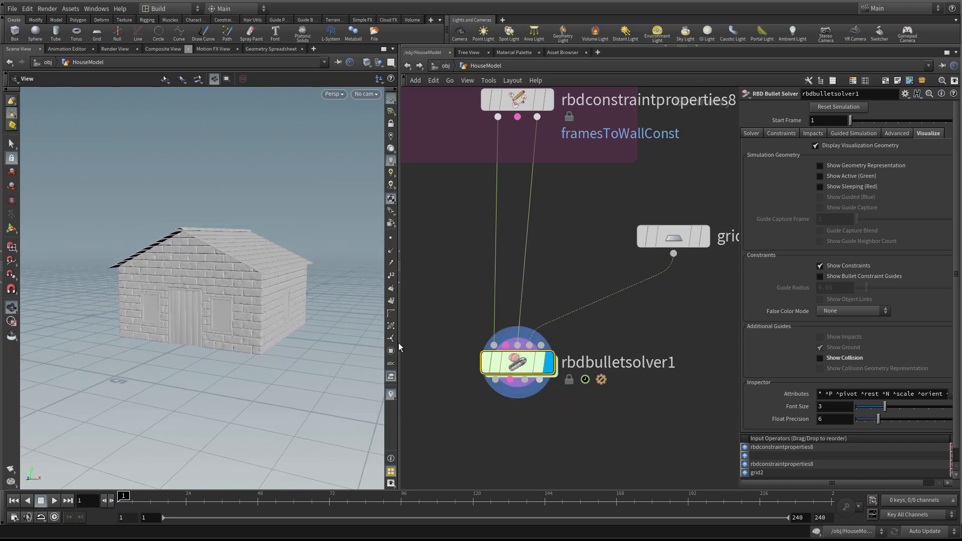
- Play the first frames of the house simulation, stop it, and return to frame 1
{"action": "right_click_drag", "start_coordinate": [281, 307], "coordinate": [259, 303]}
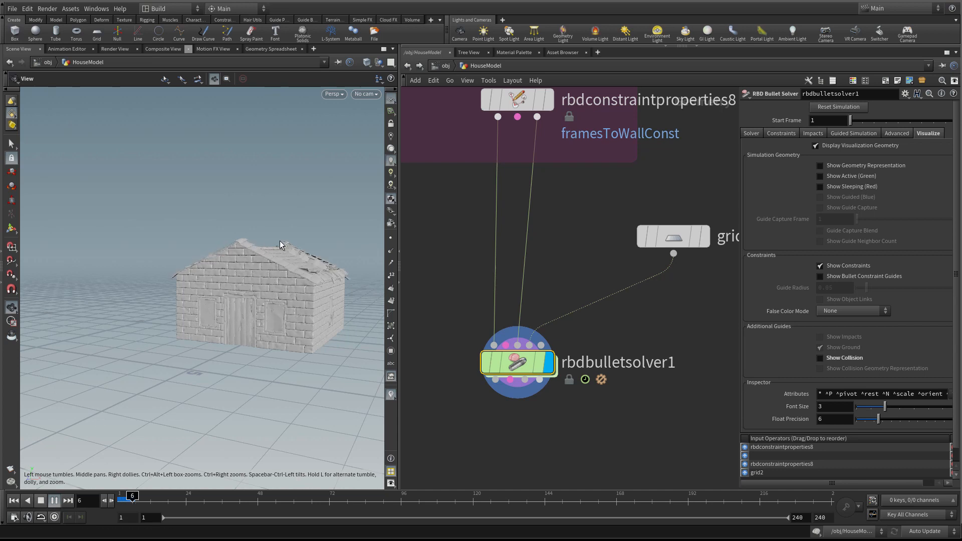
{"action": "key", "text": "Escape"}
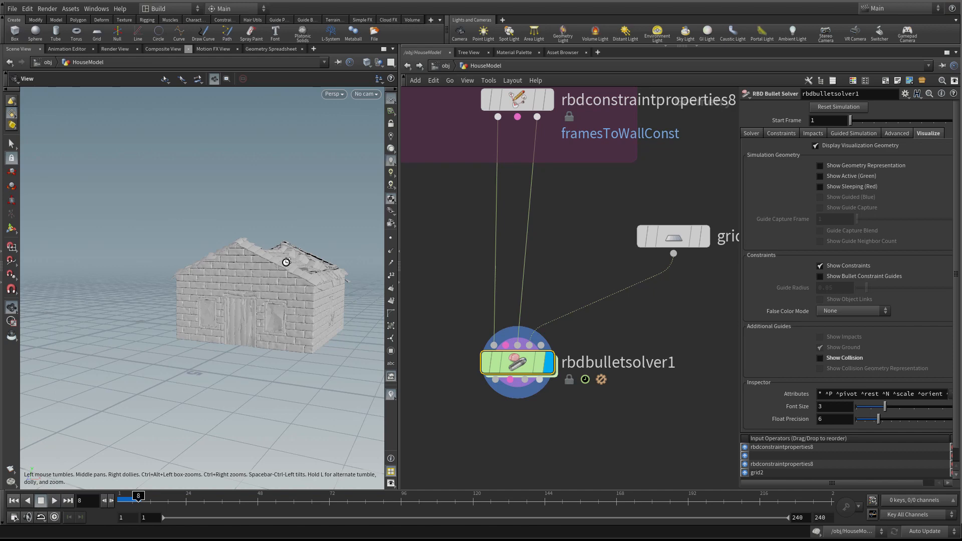
{"action": "key", "text": "ctrl+Up"}
{"action": "left_click_drag", "start_coordinate": [284, 261], "coordinate": [210, 297]}
- Move the bullet solver and grid2 nodes farther below the Frames Wall Const network box
{"action": "scroll", "coordinate": [580, 272], "scroll_direction": "down", "scroll_amount": 1}
{"action": "middle_click_drag", "start_coordinate": [607, 231], "coordinate": [565, 295]}
{"action": "scroll", "coordinate": [578, 272], "scroll_direction": "down", "scroll_amount": 5}
{"action": "left_click_drag", "start_coordinate": [542, 339], "coordinate": [541, 380]}
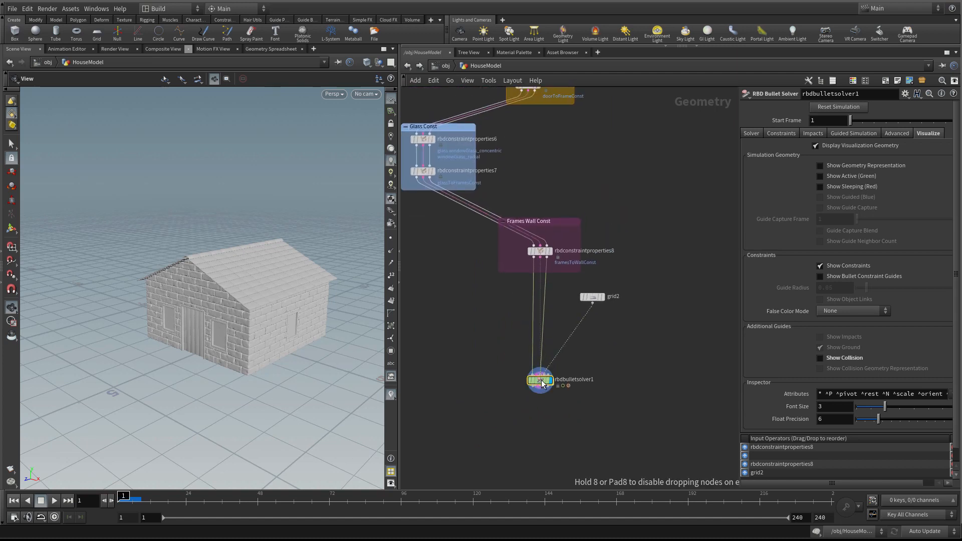
{"action": "left_click_drag", "start_coordinate": [597, 296], "coordinate": [617, 329]}
{"action": "scroll", "coordinate": [522, 386], "scroll_direction": "down", "scroll_amount": 2}
{"action": "middle_click_drag", "start_coordinate": [522, 386], "coordinate": [519, 396]}
{"action": "left_click_drag", "start_coordinate": [542, 394], "coordinate": [546, 404]}
{"action": "scroll", "coordinate": [569, 337], "scroll_direction": "up", "scroll_amount": 3}
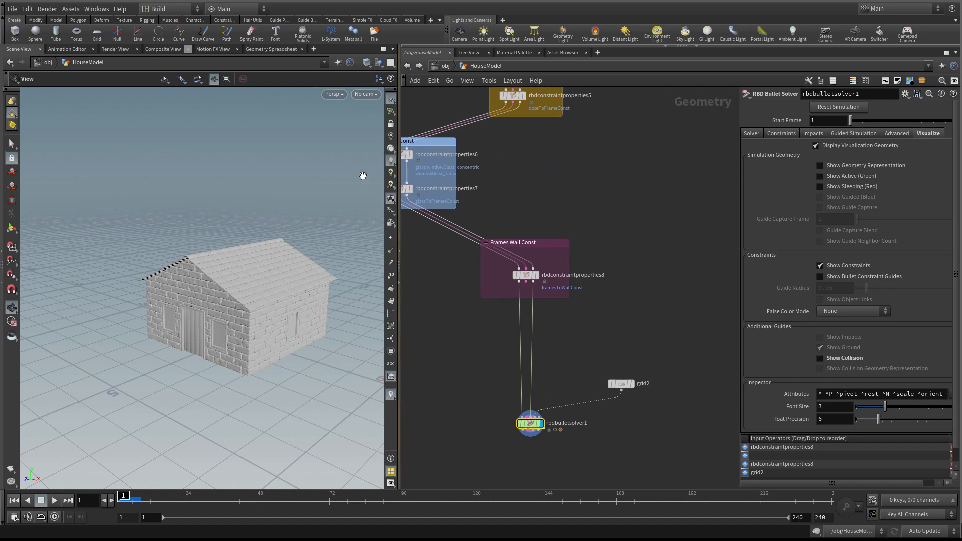
- Scrub the simulation to frame 6, examine the roof and walls up close, and return to frame 1
{"action": "left_click_drag", "start_coordinate": [221, 282], "coordinate": [273, 363]}
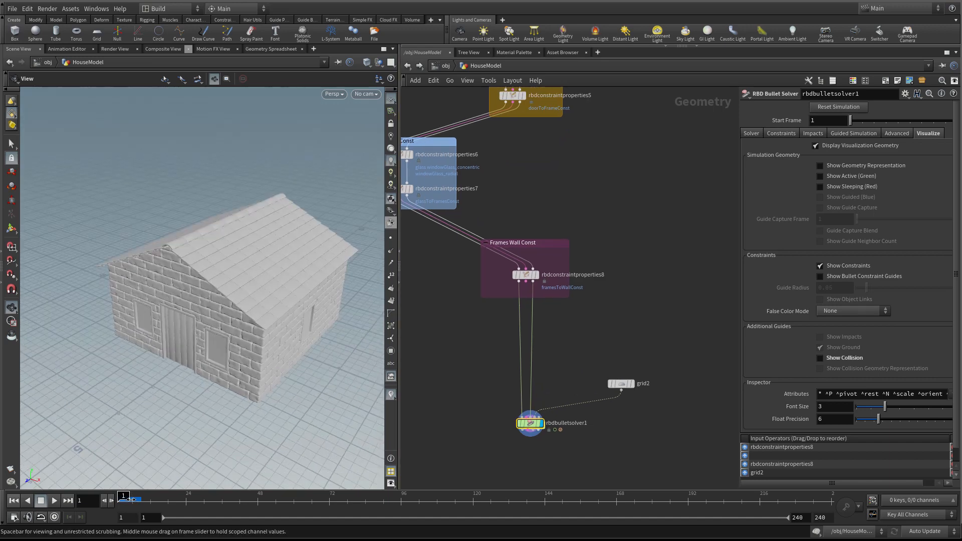
{"action": "scroll", "coordinate": [281, 255], "scroll_direction": "up", "scroll_amount": 3}
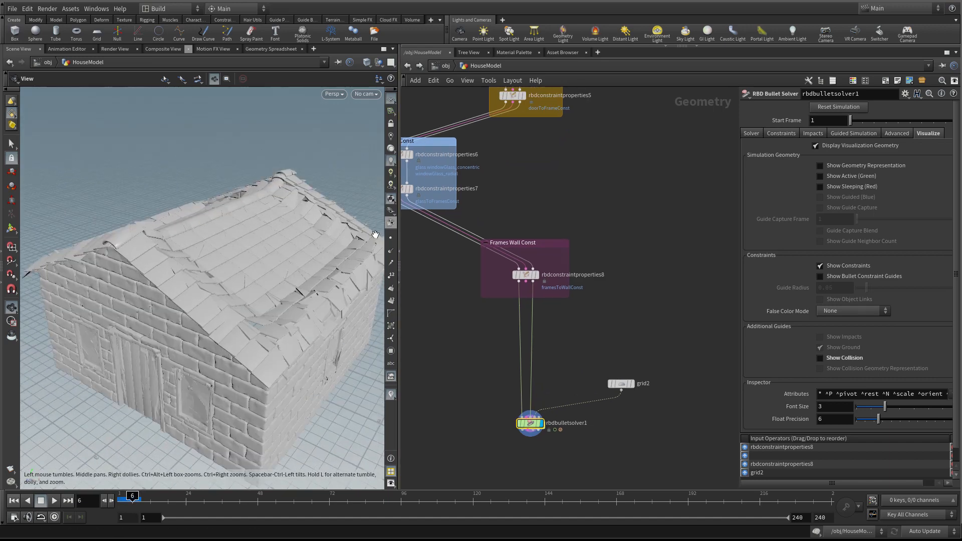
{"action": "left_click_drag", "start_coordinate": [373, 234], "coordinate": [120, 273]}
{"action": "scroll", "coordinate": [340, 212], "scroll_direction": "up", "scroll_amount": 2}
{"action": "scroll", "coordinate": [248, 252], "scroll_direction": "down", "scroll_amount": 2}
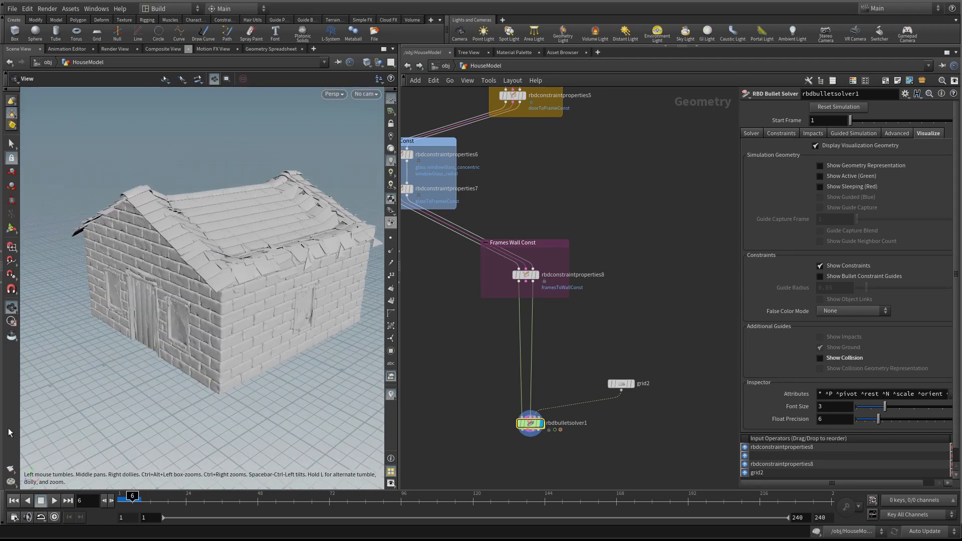
{"action": "middle_click_drag", "start_coordinate": [530, 364], "coordinate": [510, 362]}
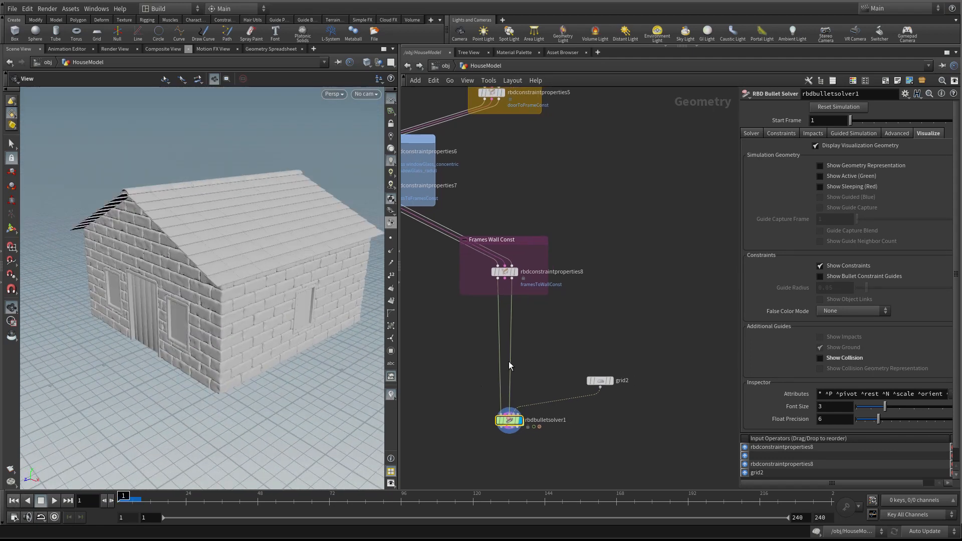
- Add a Sphere node in the empty area beside the Frames Wall Const network box
{"action": "scroll", "coordinate": [581, 309], "scroll_direction": "down", "scroll_amount": 1}
{"action": "middle_click_drag", "start_coordinate": [582, 316], "coordinate": [580, 321]}
{"action": "left_click_drag", "start_coordinate": [288, 289], "coordinate": [303, 287]}
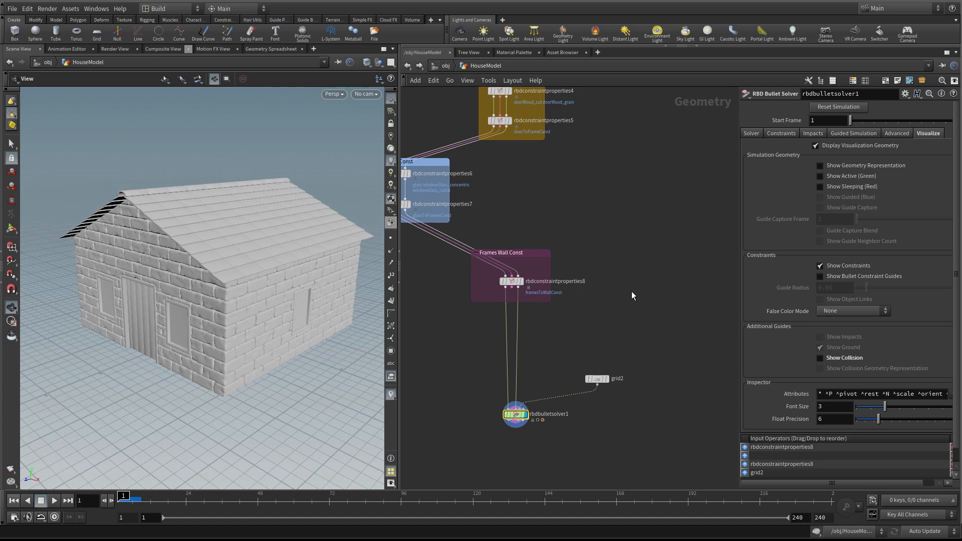
{"action": "middle_click_drag", "start_coordinate": [630, 290], "coordinate": [622, 302]}
{"action": "key", "text": "Tab"}
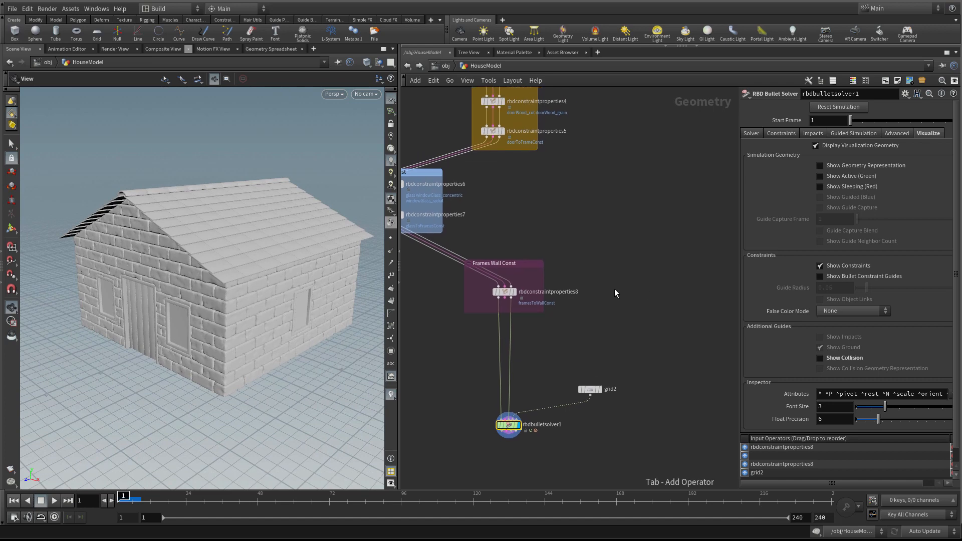
{"action": "type", "text": "sphere"}
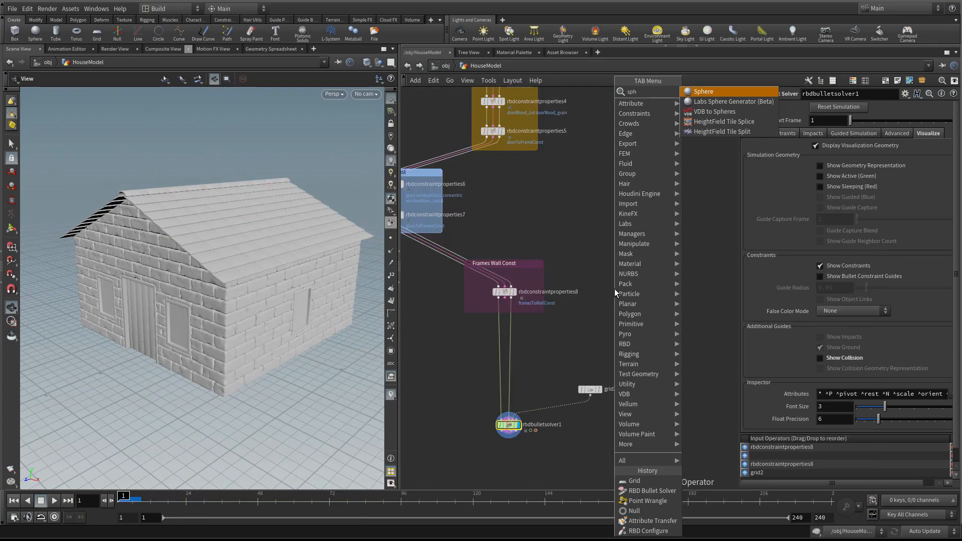
{"action": "left_click", "coordinate": [699, 93]}
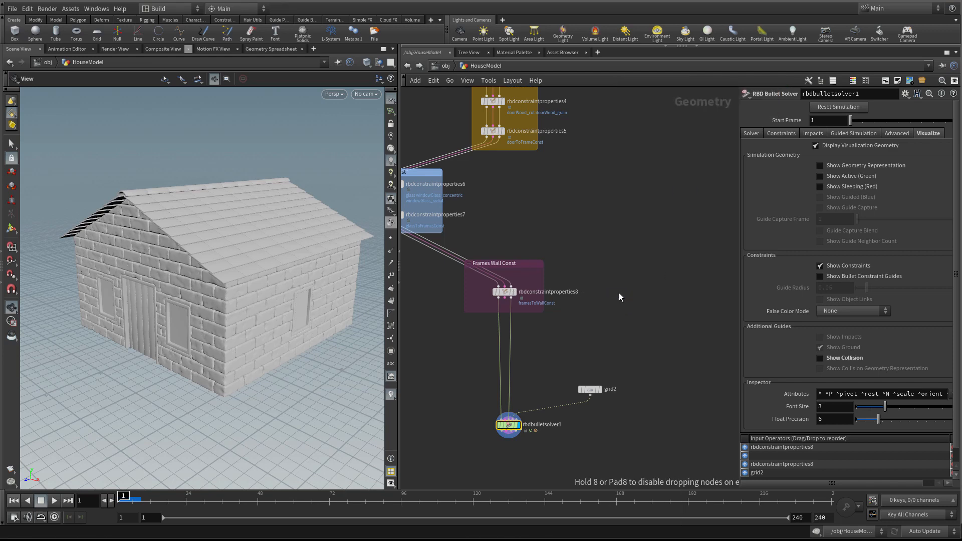
{"action": "left_click", "coordinate": [618, 293]}
{"action": "scroll", "coordinate": [616, 304], "scroll_direction": "up", "scroll_amount": 2}
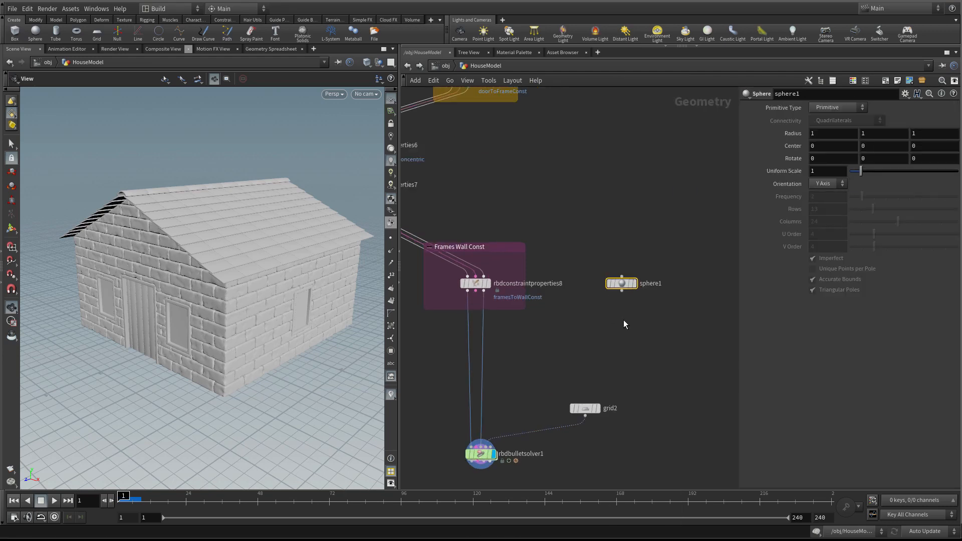
- Display the sphere with rbdconstraintproperties8 templated as a ghosted house reference around it
{"action": "left_click", "coordinate": [488, 287]}
{"action": "left_click", "coordinate": [628, 287]}
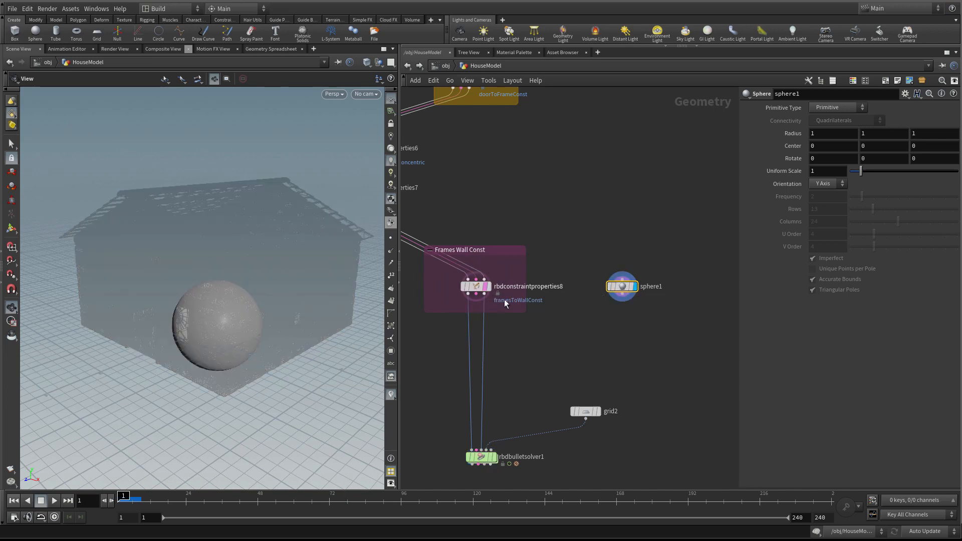
{"action": "left_click_drag", "start_coordinate": [270, 290], "coordinate": [215, 343]}
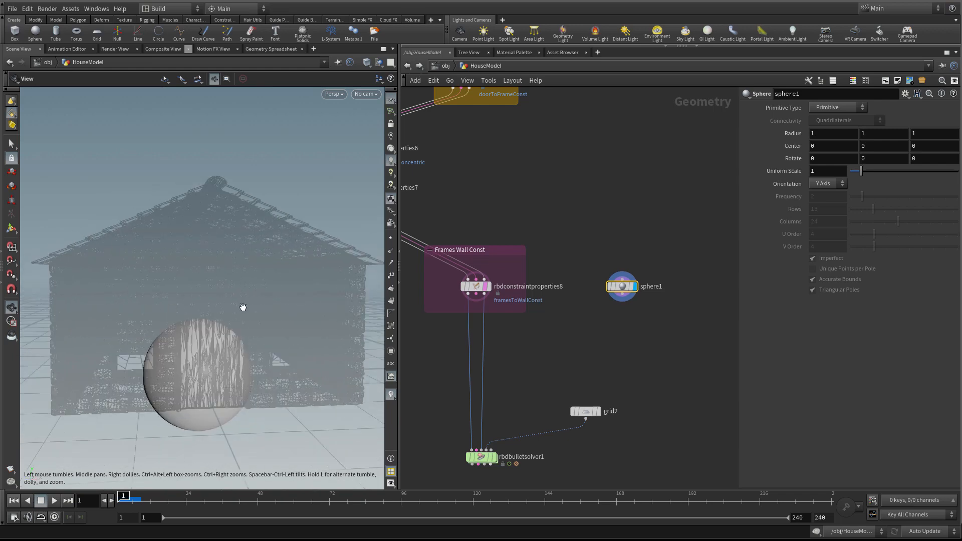
{"action": "mouse_move", "coordinate": [243, 307]}
{"action": "left_mouse_down"}
{"action": "mouse_move", "coordinate": [281, 273]}
{"action": "mouse_move", "coordinate": [232, 273]}
{"action": "mouse_move", "coordinate": [208, 301]}
{"action": "mouse_move", "coordinate": [249, 301]}
{"action": "mouse_move", "coordinate": [241, 321]}
{"action": "left_mouse_up"}
- Tidy the network by placing grid2 close above the bullet solver and sphere1 clear of the other nodes
{"action": "left_click_drag", "start_coordinate": [625, 288], "coordinate": [632, 272]}
{"action": "mouse_move", "coordinate": [623, 311]}
{"action": "middle_mouse_down"}
{"action": "mouse_move", "coordinate": [588, 312]}
{"action": "mouse_move", "coordinate": [605, 305]}
{"action": "middle_mouse_up"}
{"action": "left_click_drag", "start_coordinate": [566, 410], "coordinate": [505, 419]}
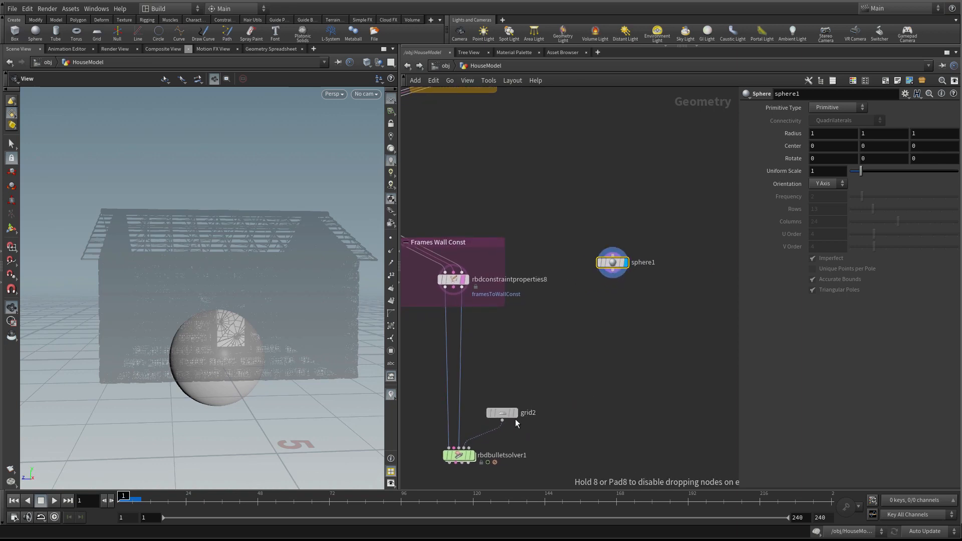
{"action": "left_click_drag", "start_coordinate": [465, 459], "coordinate": [449, 467]}
{"action": "left_click_drag", "start_coordinate": [506, 410], "coordinate": [498, 430]}
{"action": "middle_click_drag", "start_coordinate": [606, 318], "coordinate": [603, 323]}
{"action": "left_click_drag", "start_coordinate": [609, 256], "coordinate": [634, 261]}
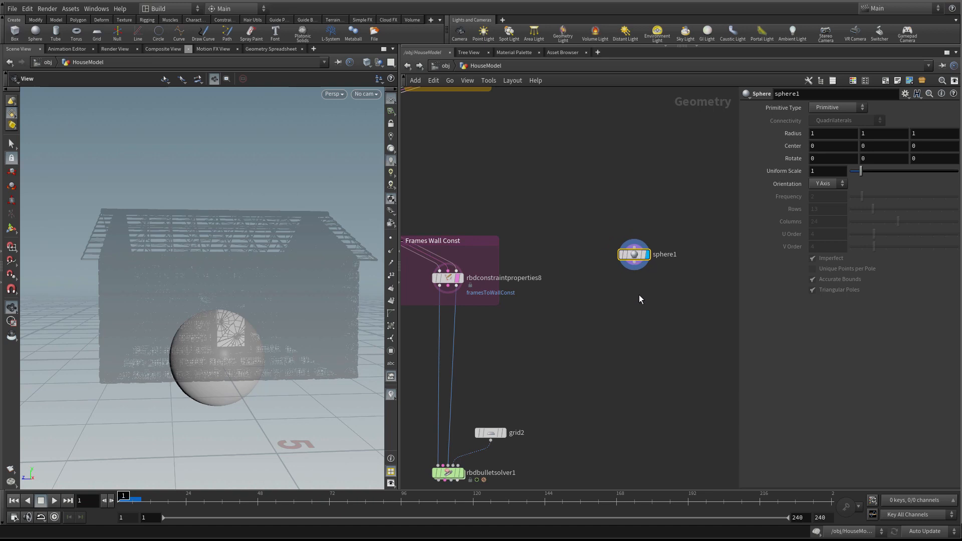
{"action": "middle_click_drag", "start_coordinate": [639, 295], "coordinate": [628, 298]}
- Switch the viewport shading to Smooth Wire Shaded
{"action": "left_click_drag", "start_coordinate": [235, 328], "coordinate": [288, 332]}
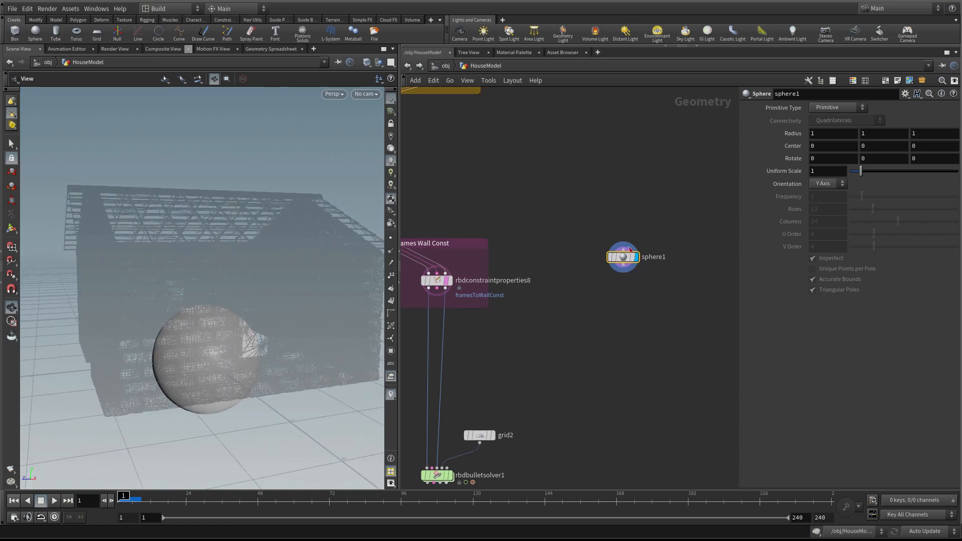
{"action": "left_click", "coordinate": [367, 62]}
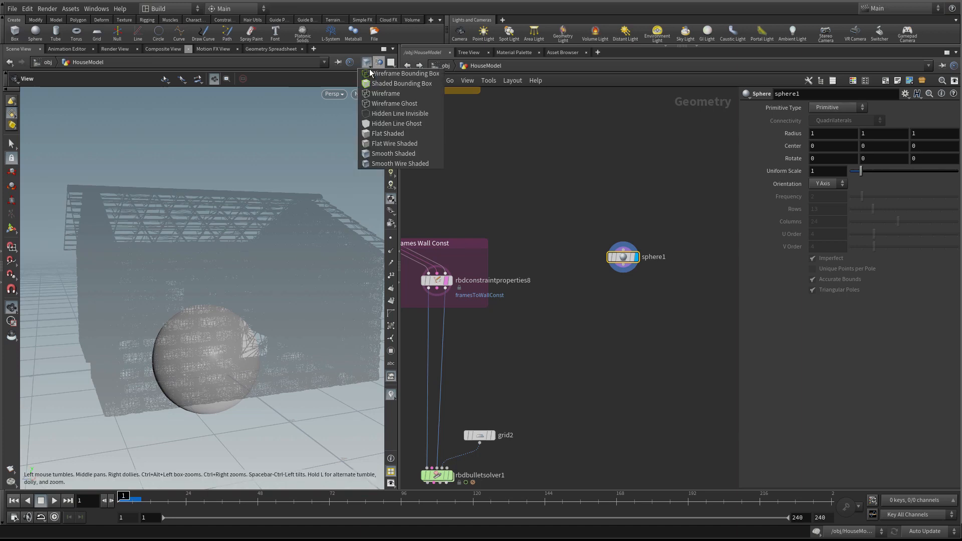
{"action": "left_click", "coordinate": [400, 163]}
{"action": "left_click_drag", "start_coordinate": [254, 290], "coordinate": [264, 286]}
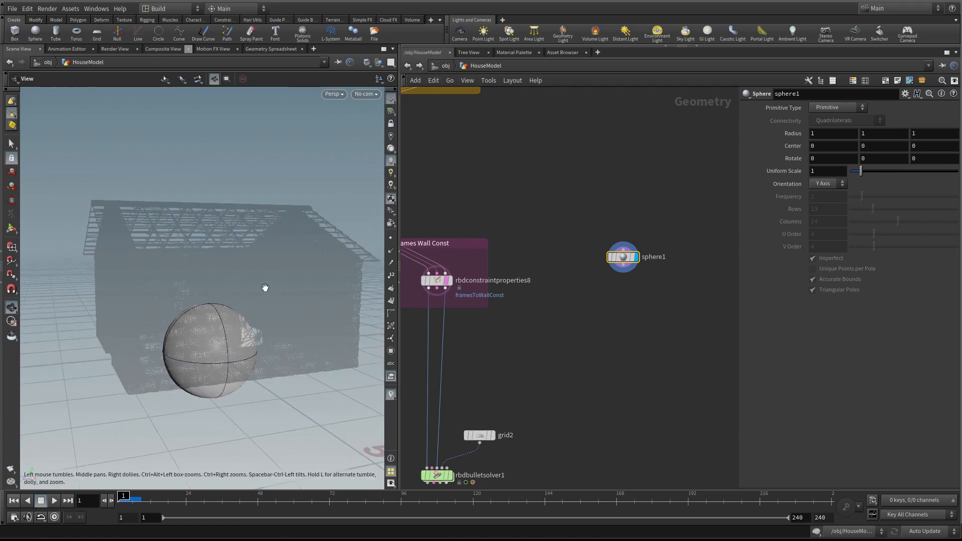
- Set the sphere's primitive type to Polygon and its frequency to 10
{"action": "left_click", "coordinate": [832, 107]}
{"action": "left_click", "coordinate": [829, 129]}
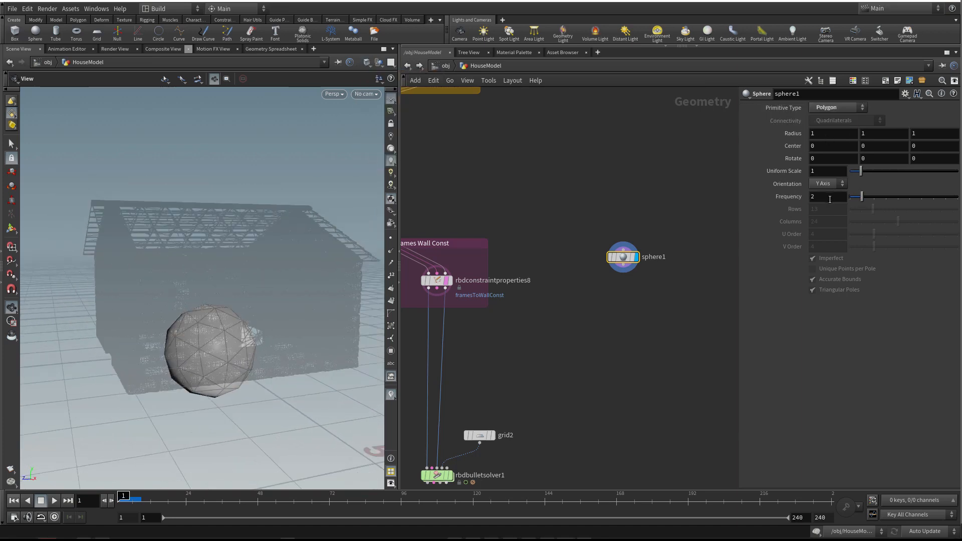
{"action": "left_click_drag", "start_coordinate": [862, 197], "coordinate": [959, 200]}
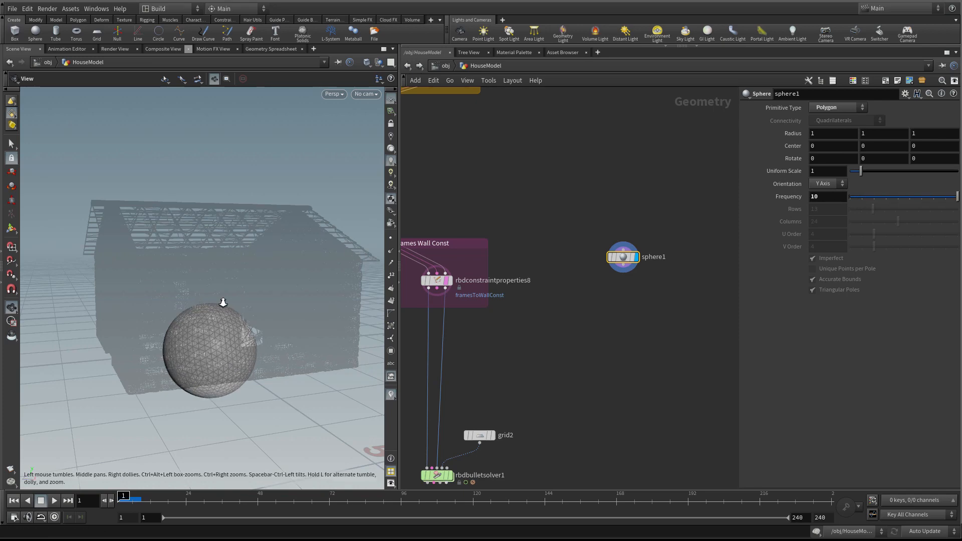
{"action": "scroll", "coordinate": [223, 303], "scroll_direction": "up", "scroll_amount": 1}
{"action": "mouse_move", "coordinate": [224, 303]}
{"action": "left_mouse_down"}
{"action": "mouse_move", "coordinate": [212, 310]}
{"action": "mouse_move", "coordinate": [212, 287]}
{"action": "left_mouse_up"}
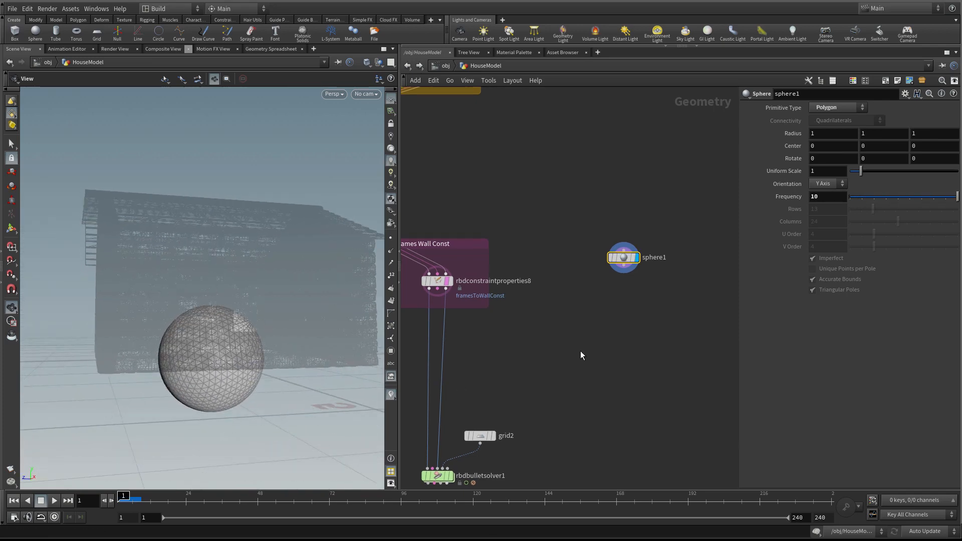
{"action": "left_click_drag", "start_coordinate": [239, 358], "coordinate": [200, 362]}
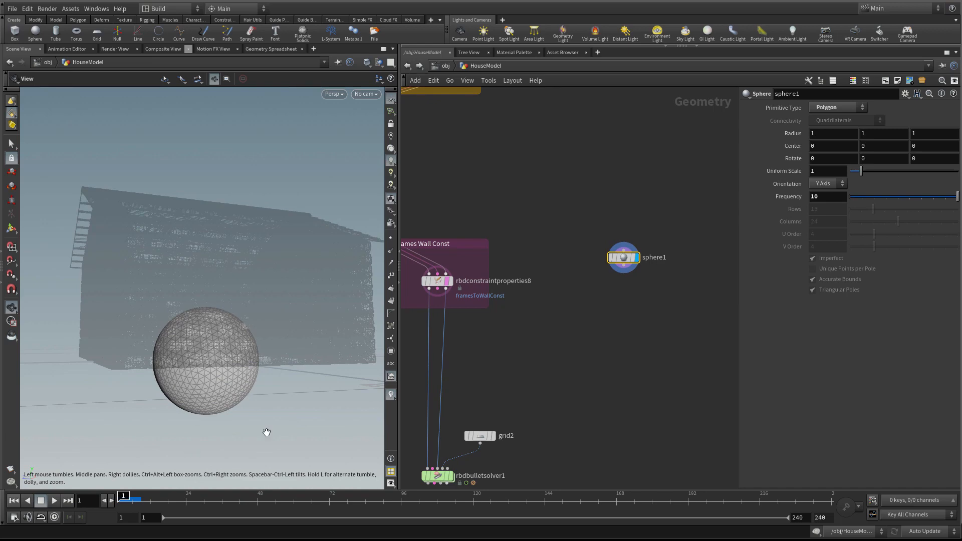
- Add a Clip node below sphere1, connect the sphere to its input, and display the clipped result
{"action": "middle_click_drag", "start_coordinate": [599, 305], "coordinate": [576, 315]}
{"action": "scroll", "coordinate": [588, 312], "scroll_direction": "up", "scroll_amount": 1}
{"action": "key", "text": "Tab"}
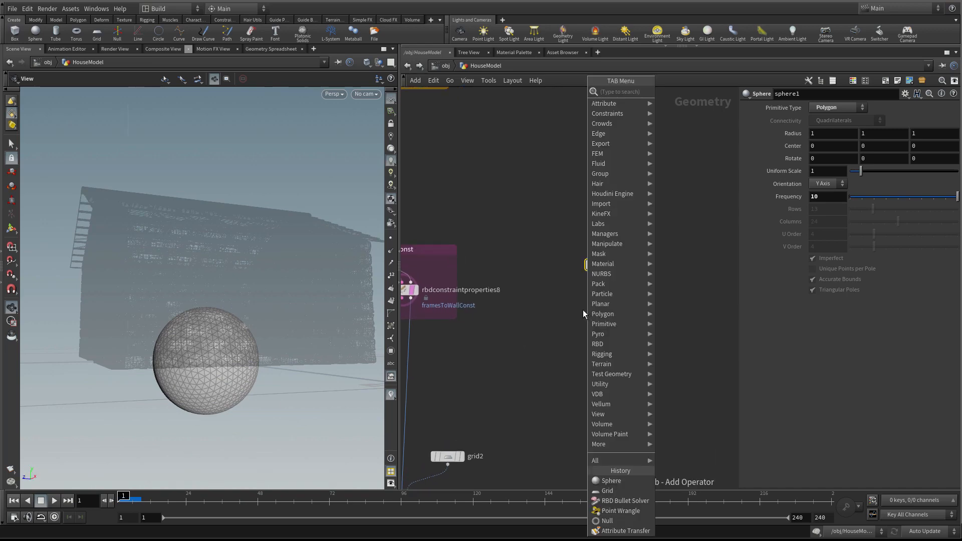
{"action": "left_click", "coordinate": [685, 96]}
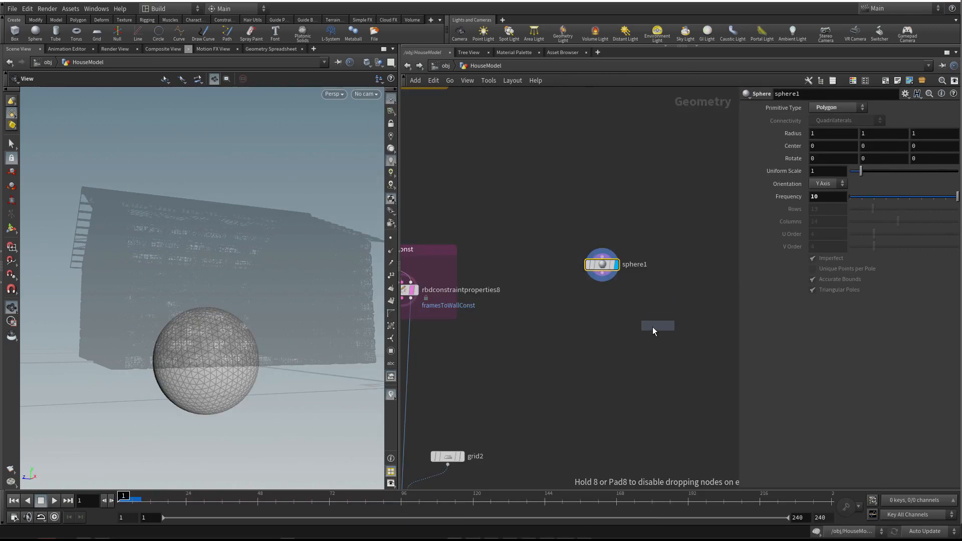
{"action": "left_click", "coordinate": [605, 317]}
{"action": "left_click", "coordinate": [602, 273]}
{"action": "left_click", "coordinate": [602, 310]}
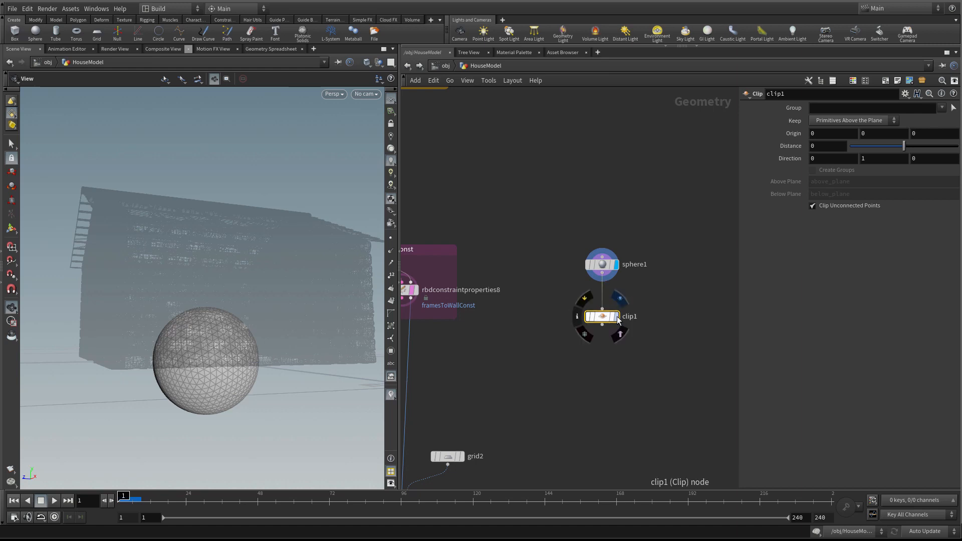
{"action": "left_click", "coordinate": [617, 317]}
- Try shifting the cut distance on the Clip node and undo the change
{"action": "middle_click_drag", "start_coordinate": [873, 158], "coordinate": [869, 158]}
{"action": "mouse_move", "coordinate": [896, 146]}
{"action": "left_mouse_down"}
{"action": "mouse_move", "coordinate": [912, 149]}
{"action": "mouse_move", "coordinate": [887, 150]}
{"action": "left_mouse_up"}
{"action": "key", "text": "ctrl+z"}
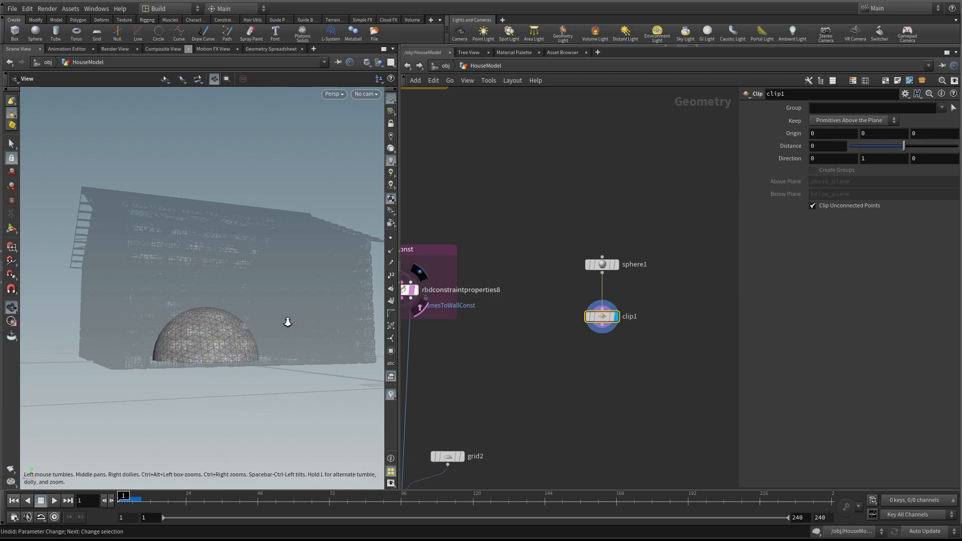
- Move the Clip node slightly closer beneath sphere1
{"action": "left_click_drag", "start_coordinate": [286, 322], "coordinate": [264, 317]}
{"action": "scroll", "coordinate": [606, 313], "scroll_direction": "up", "scroll_amount": 1}
{"action": "left_click_drag", "start_coordinate": [606, 313], "coordinate": [606, 299]}
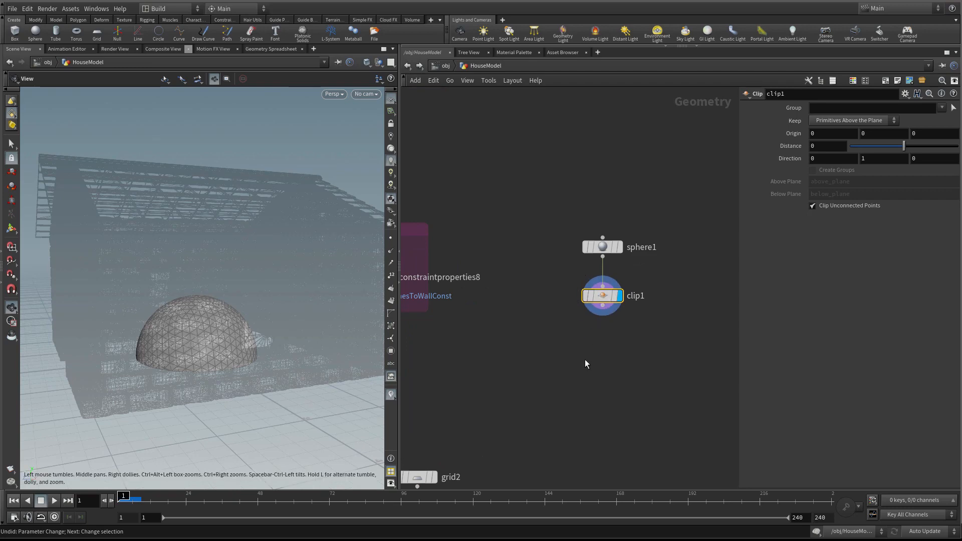
- Add a Mountain node below clip1, connect it to the clipped sphere, and display its result
{"action": "key", "text": "Tab"}
{"action": "type", "text": "mou"}
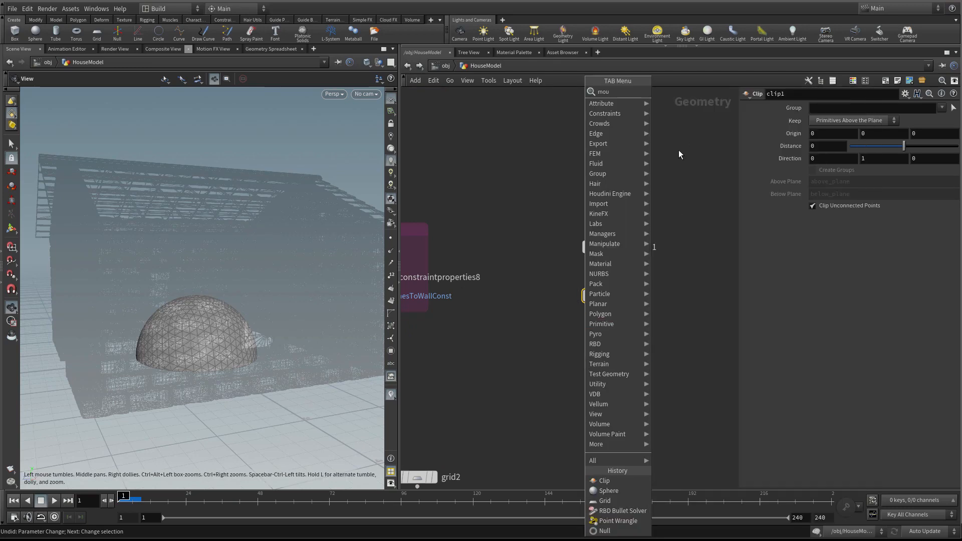
{"action": "left_click", "coordinate": [682, 246]}
{"action": "key", "text": "Tab"}
{"action": "type", "text": "mou"}
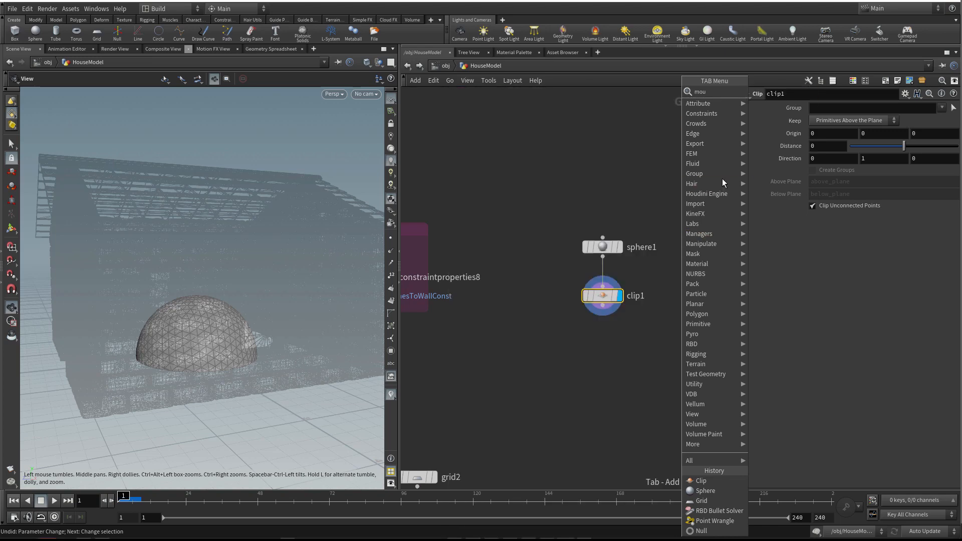
{"action": "key", "text": "Return"}
{"action": "left_click", "coordinate": [601, 349]}
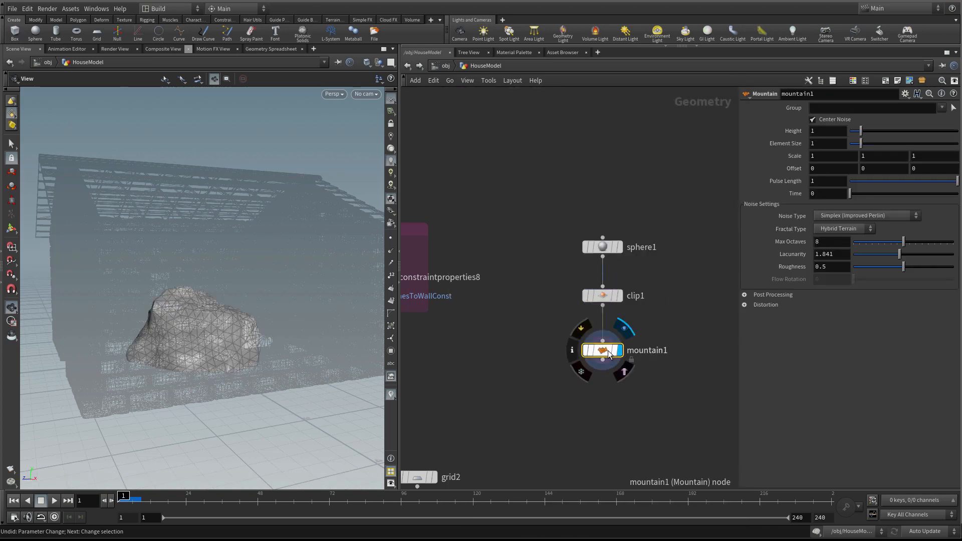
- Hide the ghosted house in the viewport and view the noise-displaced half-sphere on its own
{"action": "mouse_move", "coordinate": [223, 303]}
{"action": "left_mouse_down"}
{"action": "mouse_move", "coordinate": [243, 296]}
{"action": "mouse_move", "coordinate": [214, 286]}
{"action": "mouse_move", "coordinate": [281, 227]}
{"action": "mouse_move", "coordinate": [316, 279]}
{"action": "mouse_move", "coordinate": [221, 288]}
{"action": "left_mouse_up"}
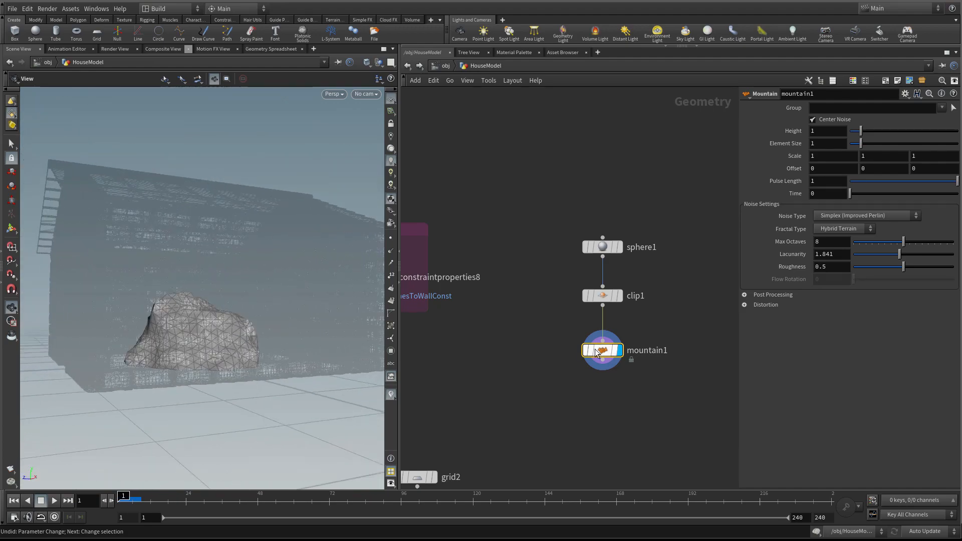
{"action": "left_click_drag", "start_coordinate": [311, 292], "coordinate": [290, 299]}
{"action": "left_click", "coordinate": [623, 370]}
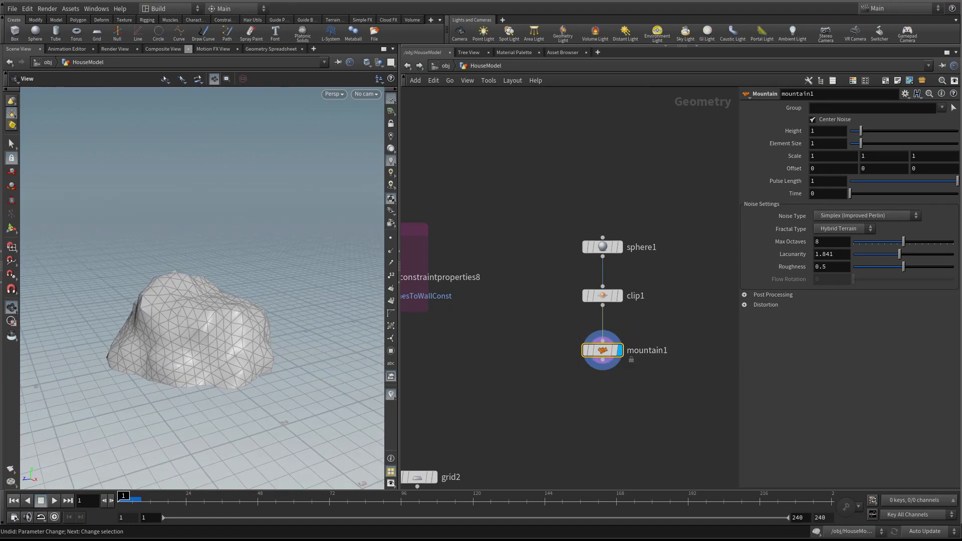
{"action": "scroll", "coordinate": [607, 400], "scroll_direction": "up", "scroll_amount": 2}
{"action": "middle_click_drag", "start_coordinate": [618, 398], "coordinate": [589, 387]}
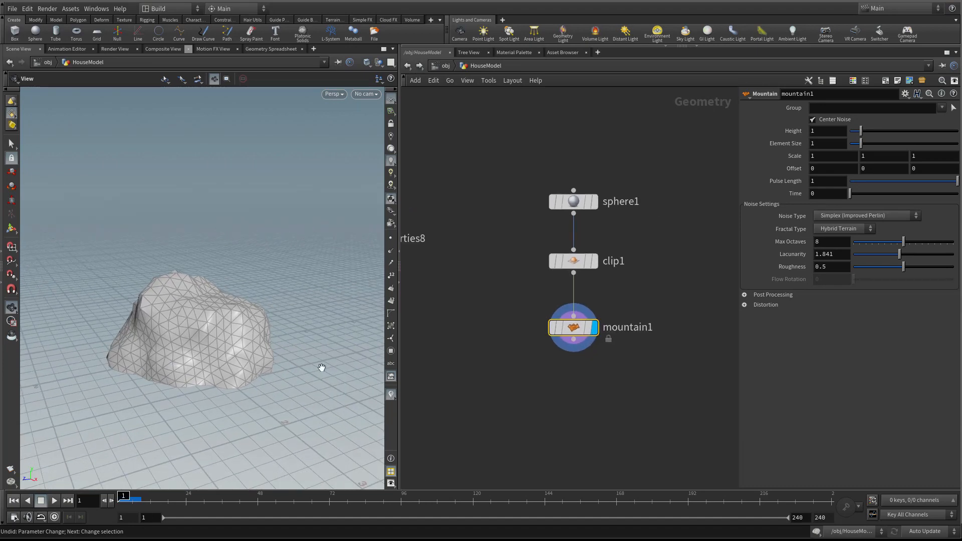
{"action": "left_click_drag", "start_coordinate": [176, 382], "coordinate": [147, 385]}
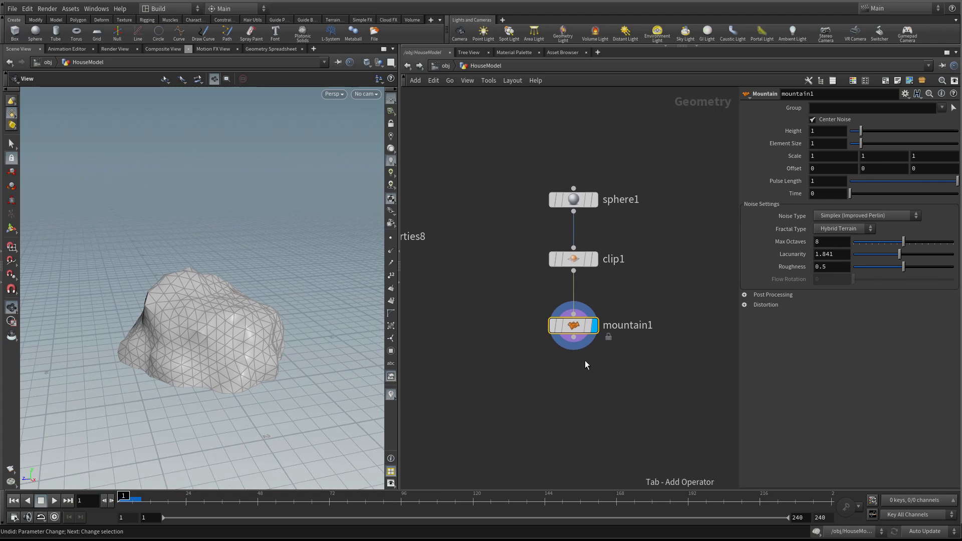
- Add a Transform node below mountain1, connect it to the mountain output, and display it
{"action": "key", "text": "Tab"}
{"action": "key", "text": "Escape"}
{"action": "left_click", "coordinate": [577, 386]}
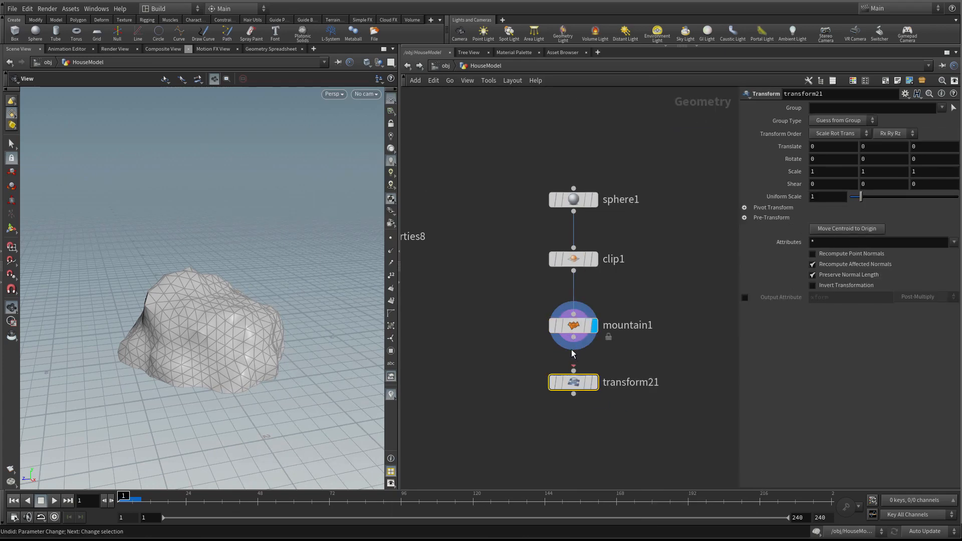
{"action": "left_click", "coordinate": [595, 384]}
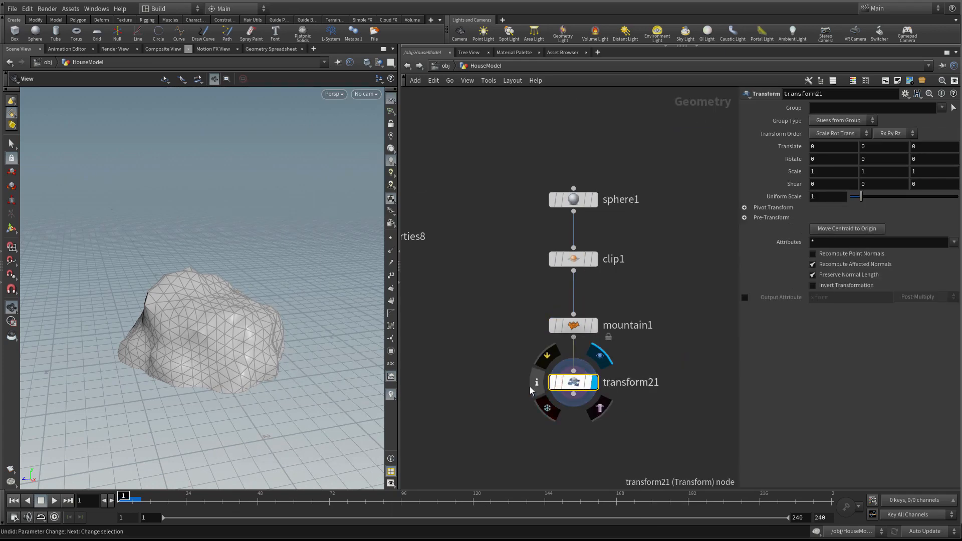
- Set the Transform node's Uniform Scale to 0 and keyframe it at frame 3
{"action": "left_click_drag", "start_coordinate": [857, 201], "coordinate": [818, 204]}
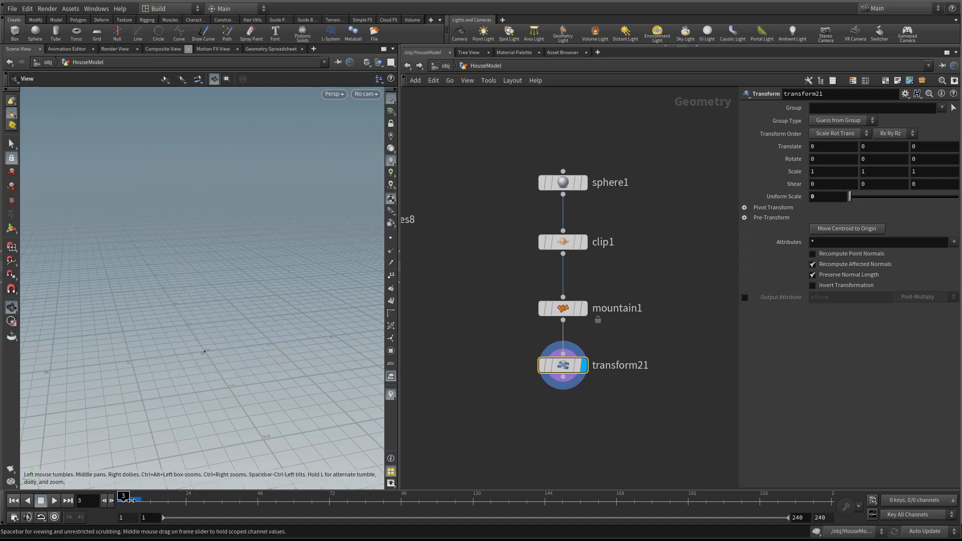
{"action": "right_click", "coordinate": [776, 196]}
{"action": "mouse_move", "coordinate": [798, 222]}
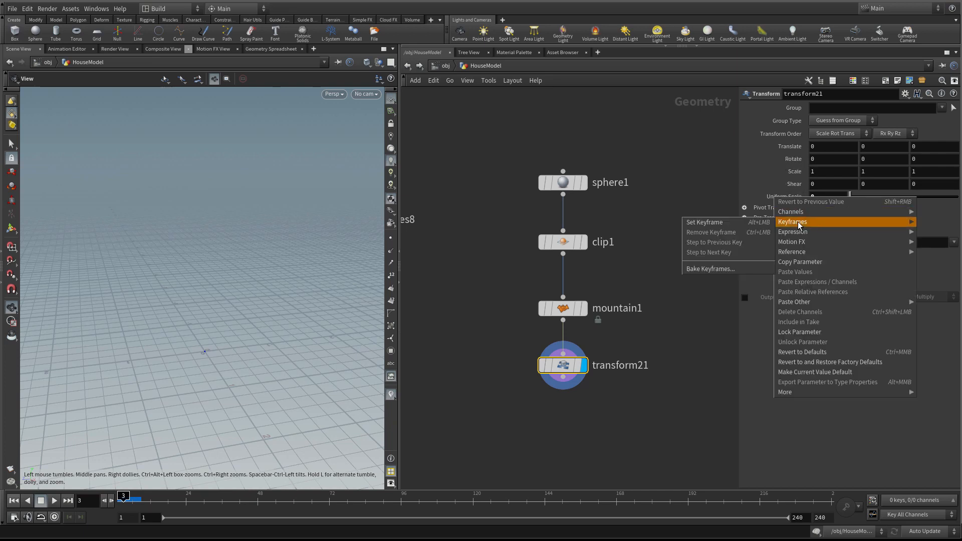
{"action": "left_click", "coordinate": [712, 222]}
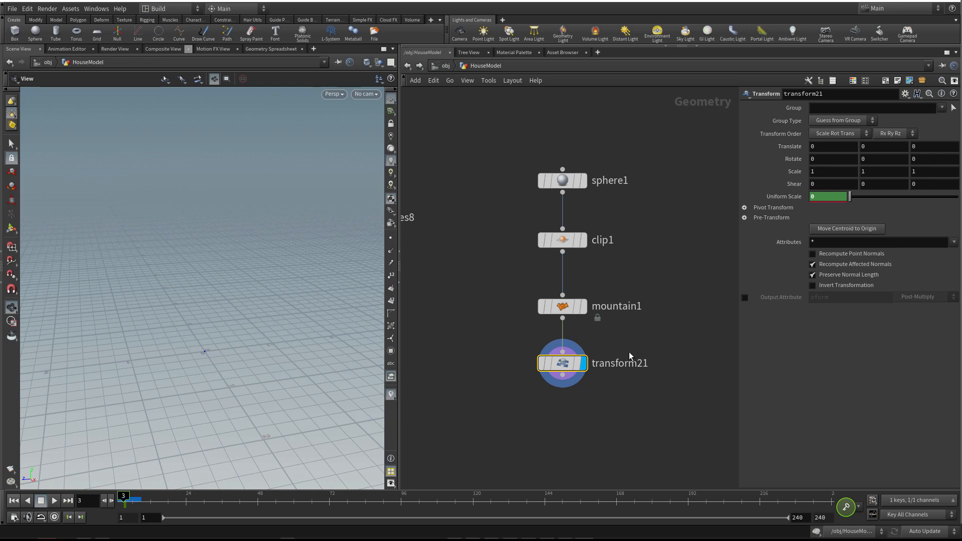
- Go to frame 5, set the Transform node's Uniform Scale to 1, and commit the value as a keyframe
{"action": "middle_click_drag", "start_coordinate": [485, 382], "coordinate": [479, 380]}
{"action": "key", "text": "Right"}
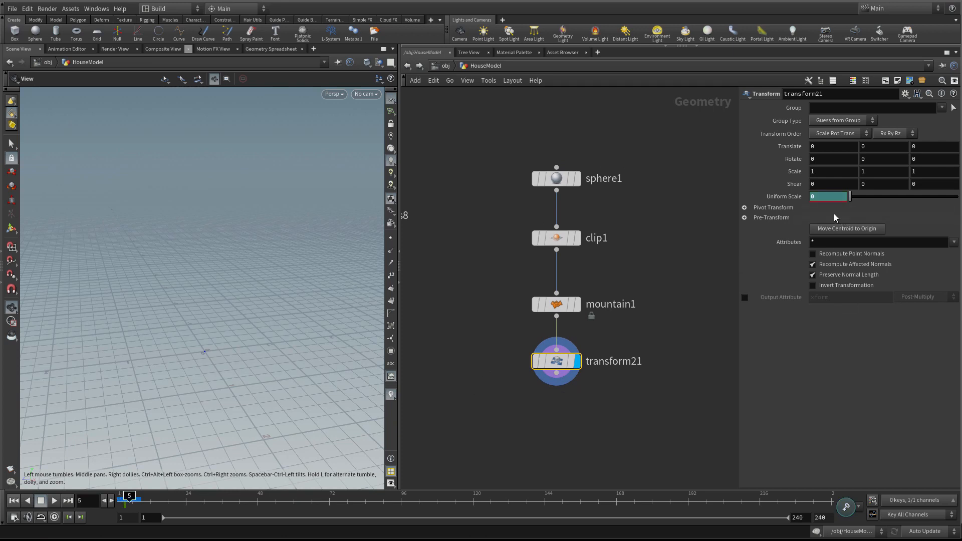
{"action": "type", "text": "1"}
{"action": "key", "text": "Return"}
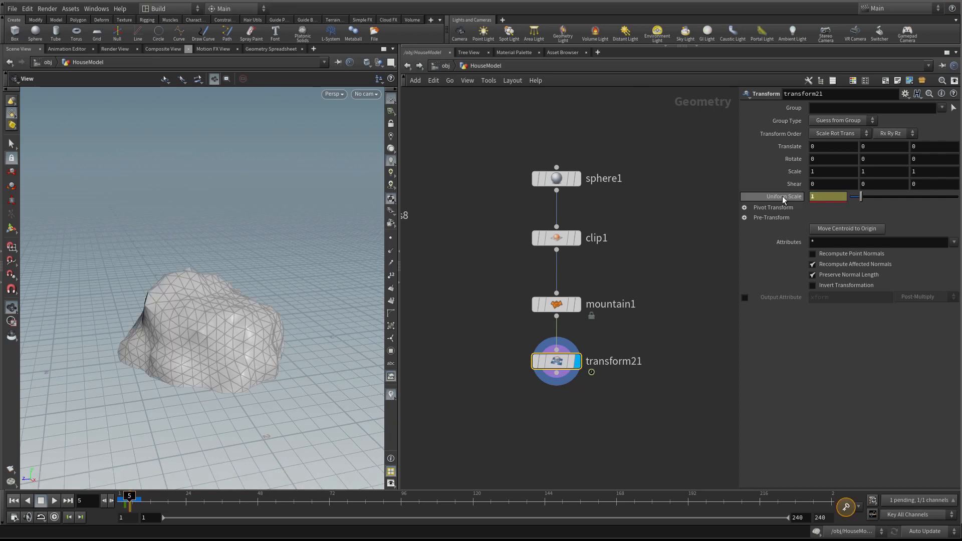
{"action": "right_click", "coordinate": [783, 197]}
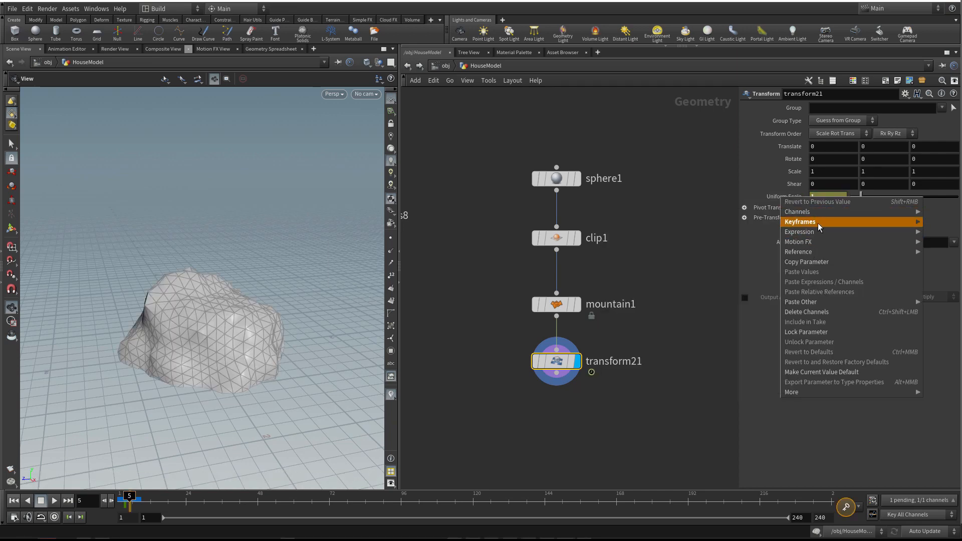
{"action": "left_click", "coordinate": [752, 169]}
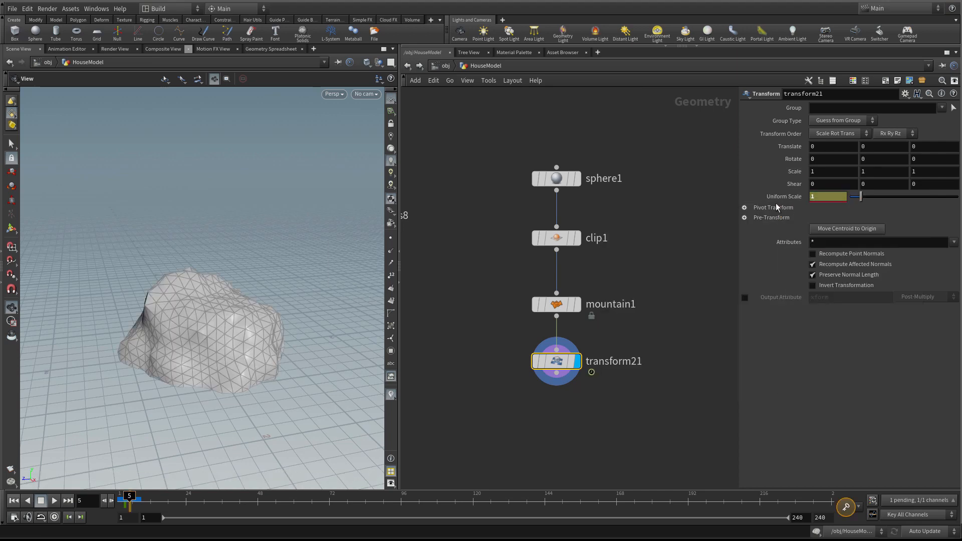
{"action": "right_click", "coordinate": [774, 196]}
{"action": "mouse_move", "coordinate": [820, 221]}
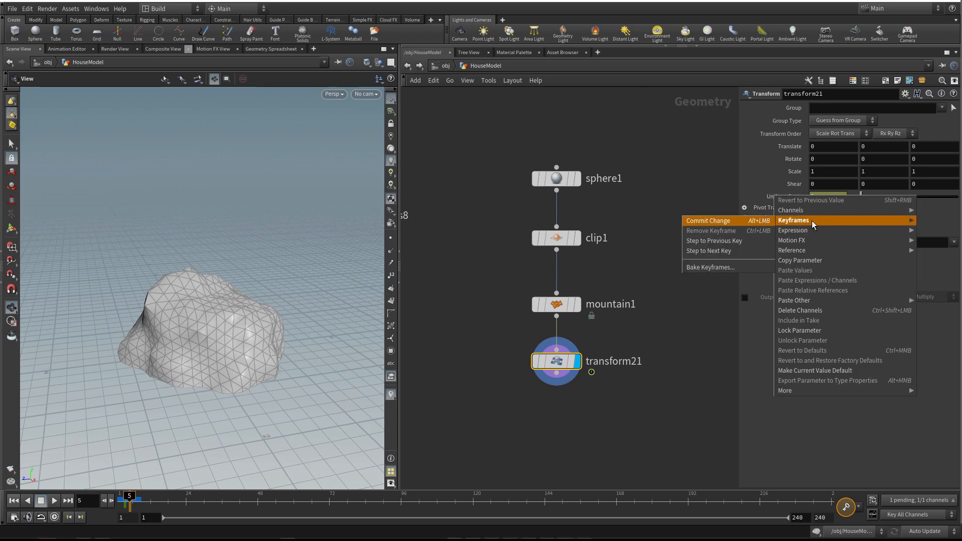
{"action": "left_click", "coordinate": [749, 221]}
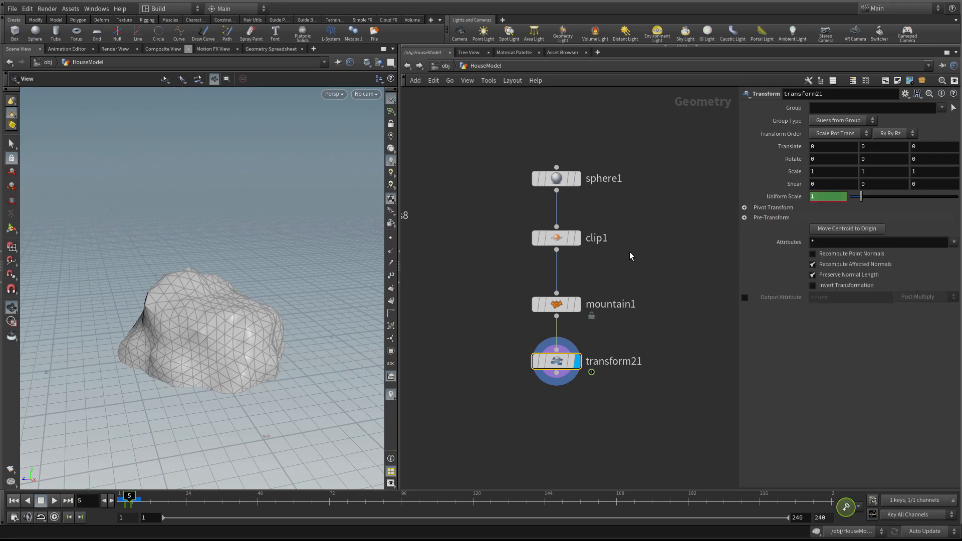
- Move transform21 and mountain1 up to tighten the spacing of the node chain beneath clip1
{"action": "left_click", "coordinate": [130, 502]}
{"action": "mouse_move", "coordinate": [129, 505]}
{"action": "left_mouse_down"}
{"action": "mouse_move", "coordinate": [110, 508]}
{"action": "mouse_move", "coordinate": [129, 506]}
{"action": "left_mouse_up"}
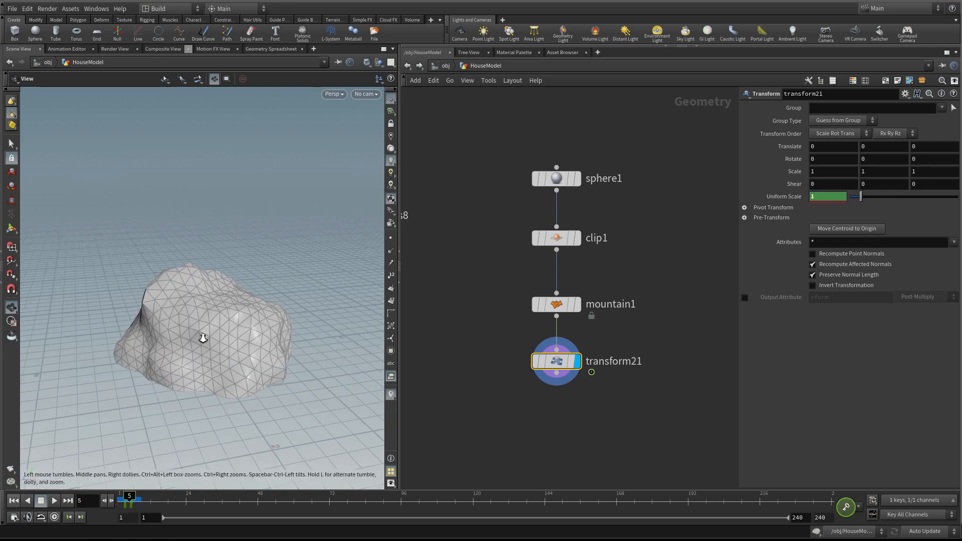
{"action": "mouse_move", "coordinate": [560, 349]}
{"action": "left_click_drag", "start_coordinate": [559, 348], "coordinate": [559, 328]}
{"action": "left_click_drag", "start_coordinate": [560, 294], "coordinate": [560, 275]}
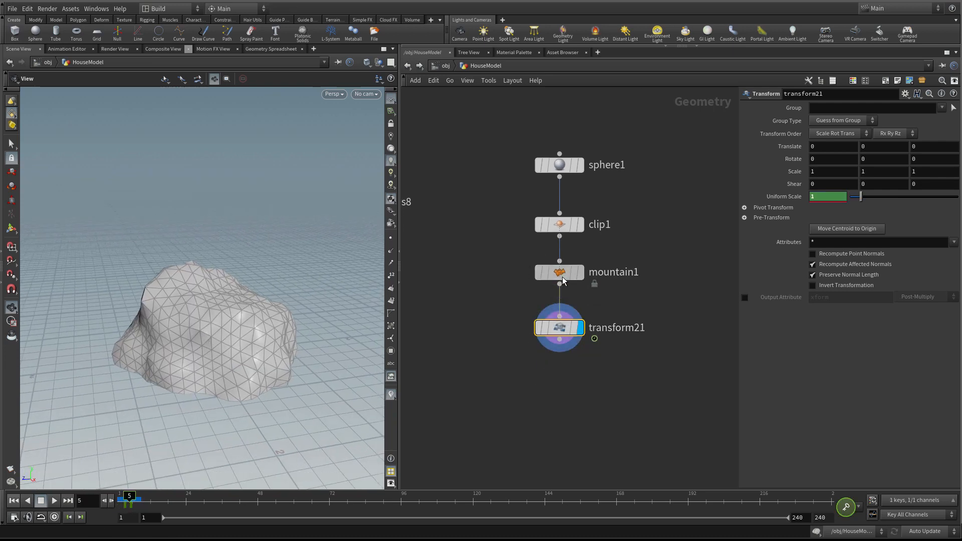
- Add a Trail node below transform21, connect and display it, and set its Result Type to Compute Velocity
{"action": "key", "text": "Tab"}
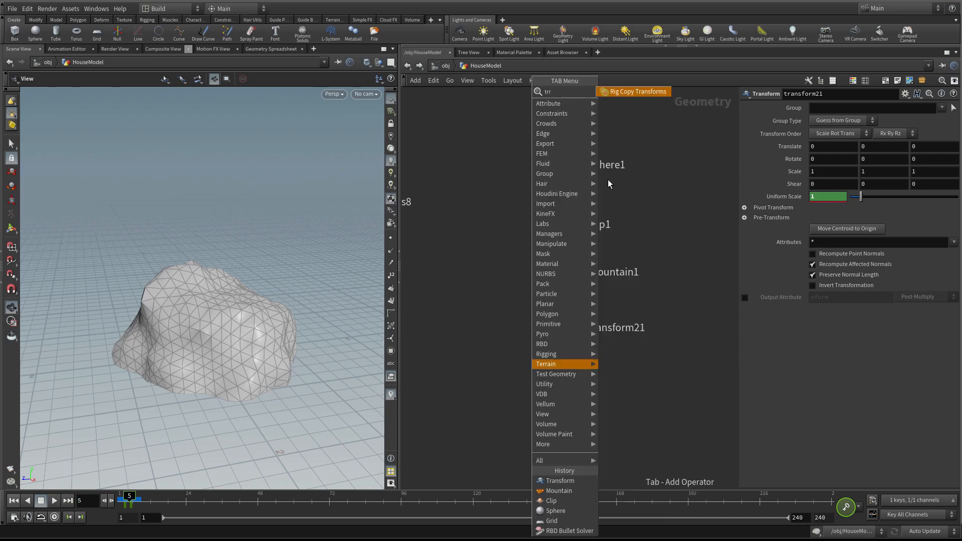
{"action": "key", "text": "Tab"}
{"action": "mouse_move", "coordinate": [526, 333]}
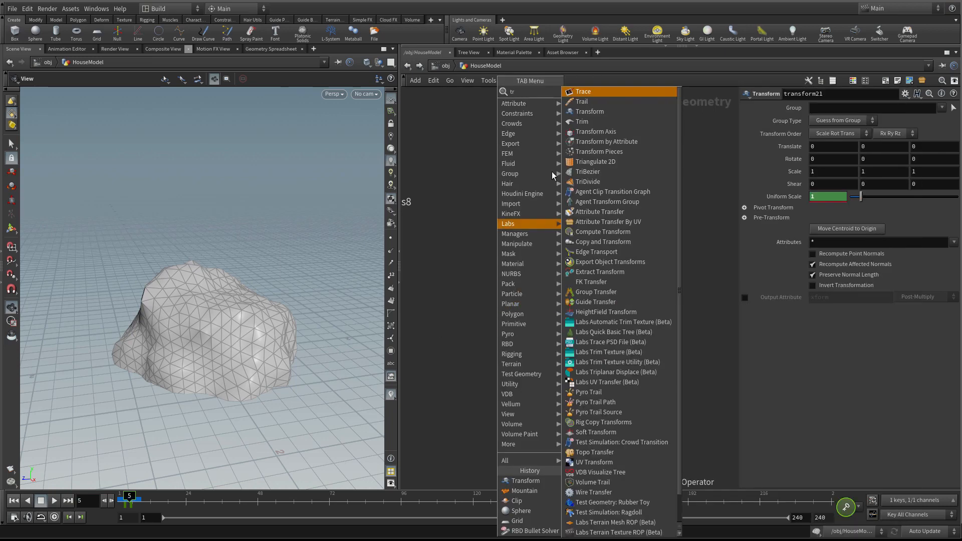
{"action": "left_click", "coordinate": [612, 105]}
{"action": "left_click", "coordinate": [567, 391]}
{"action": "left_click", "coordinate": [560, 339]}
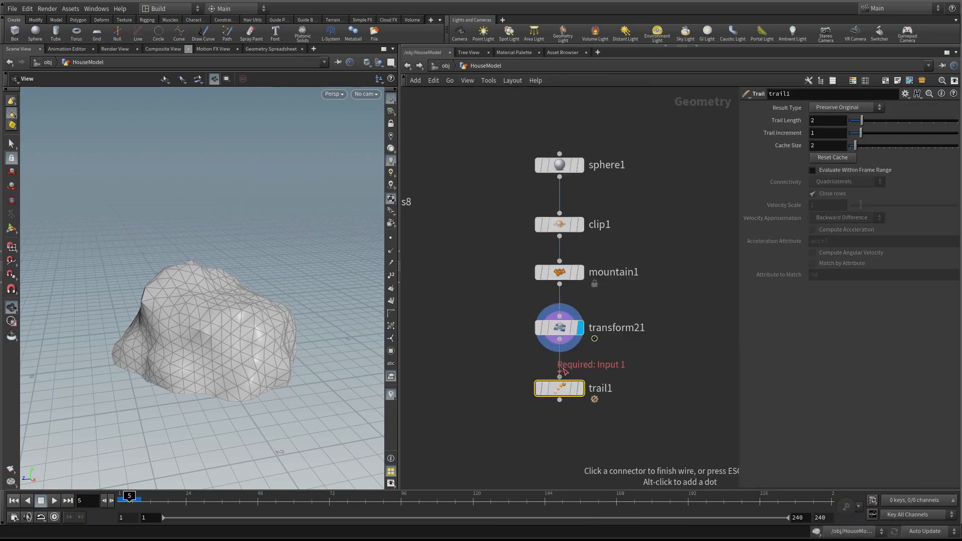
{"action": "left_click", "coordinate": [560, 376]}
{"action": "left_click", "coordinate": [581, 389]}
{"action": "left_click", "coordinate": [836, 107]}
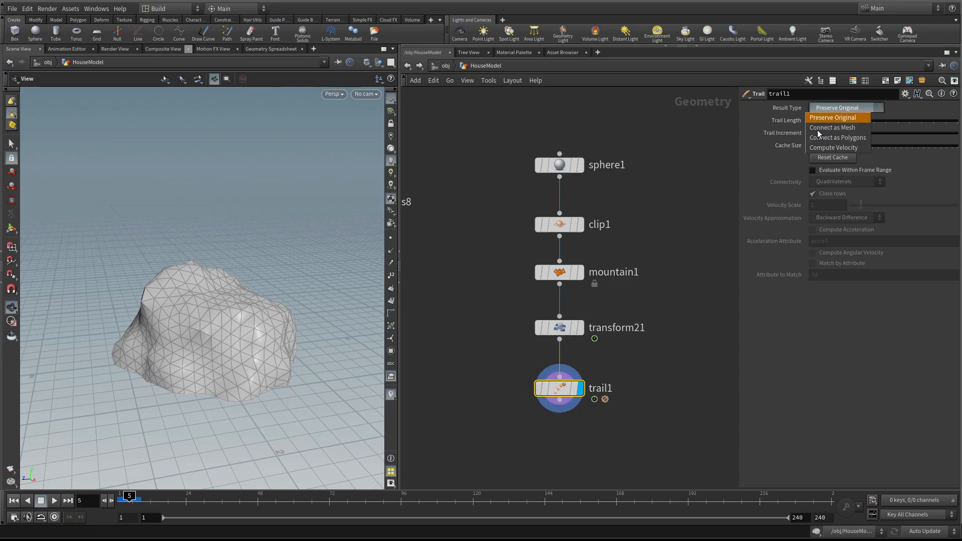
{"action": "left_click", "coordinate": [830, 151]}
- Switch the viewport to wireframe shading and turn on point trails to visualize the mesh's velocity
{"action": "right_click_drag", "start_coordinate": [233, 343], "coordinate": [264, 335]}
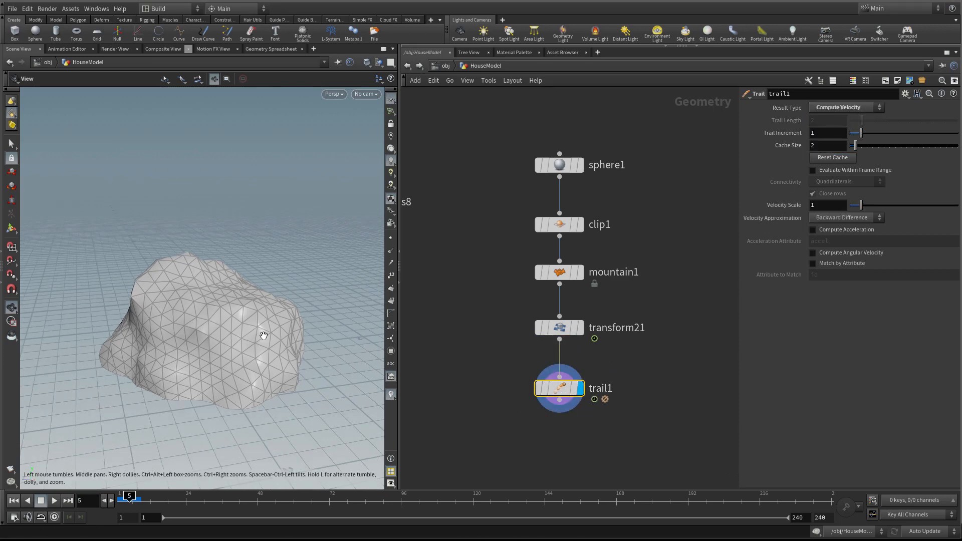
{"action": "key", "text": "shift+w"}
{"action": "left_click_drag", "start_coordinate": [221, 325], "coordinate": [234, 320]}
{"action": "right_click_drag", "start_coordinate": [234, 320], "coordinate": [333, 294]}
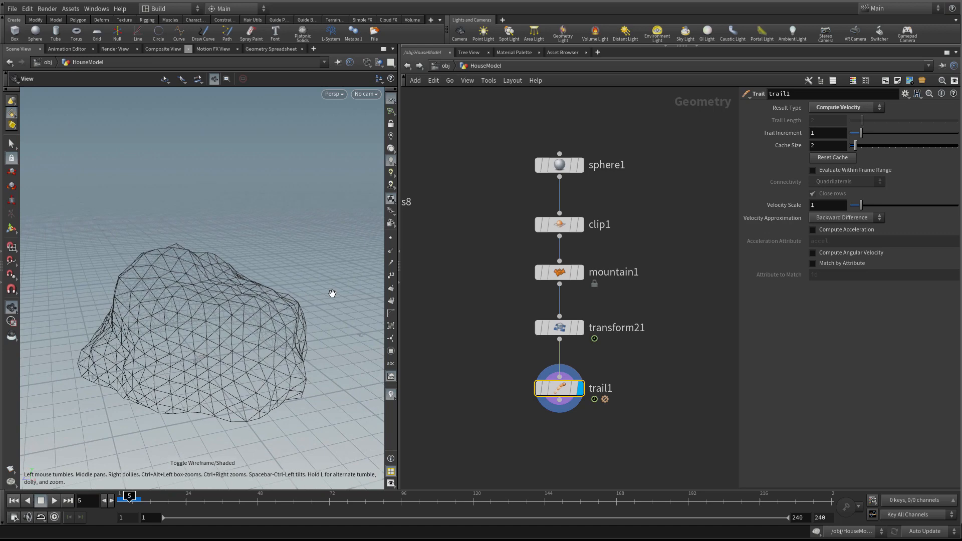
{"action": "left_click", "coordinate": [391, 252]}
{"action": "left_click", "coordinate": [391, 251]}
{"action": "left_click", "coordinate": [393, 263]}
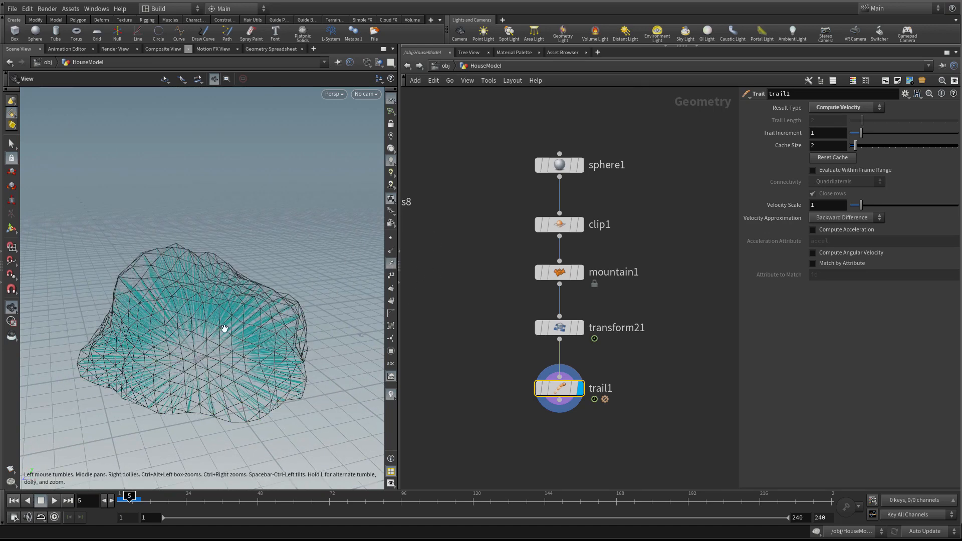
- Step through frames 3 to 6 to examine how the velocity trails change during the scale animation
{"action": "left_click_drag", "start_coordinate": [223, 329], "coordinate": [201, 348]}
{"action": "key", "text": "Left"}
{"action": "key", "text": "Left"}
{"action": "key", "text": "Right"}
{"action": "key", "text": "Right"}
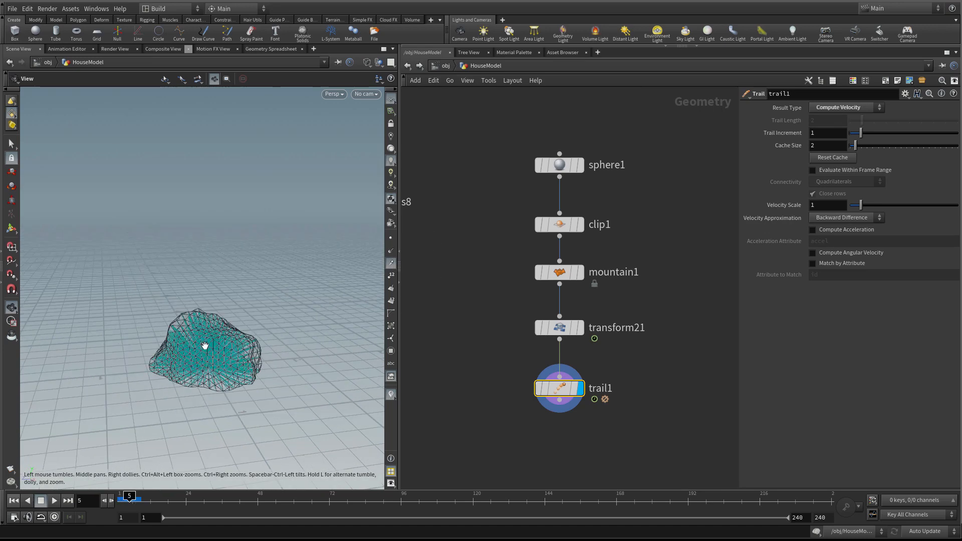
{"action": "key", "text": "Right"}
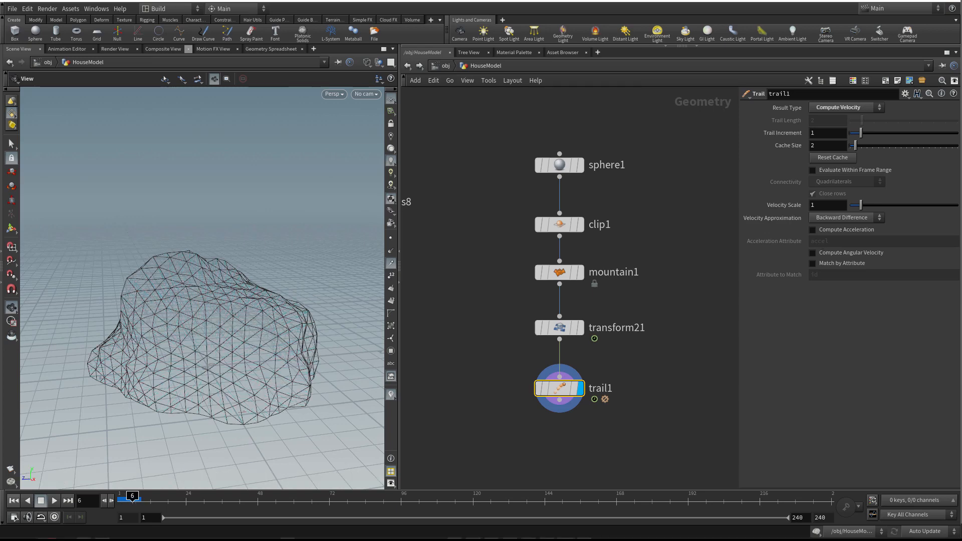
- Move trail1 closer to transform21, and shift the whole chain from sphere1 to trail1 upward in the network
{"action": "scroll", "coordinate": [650, 348], "scroll_direction": "down", "scroll_amount": 2}
{"action": "left_click_drag", "start_coordinate": [593, 377], "coordinate": [593, 369]}
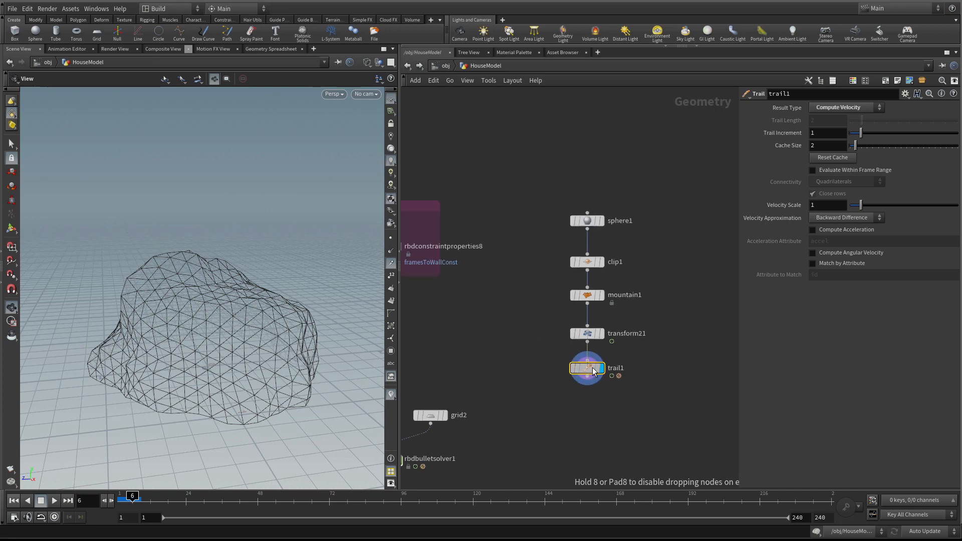
{"action": "left_click_drag", "start_coordinate": [636, 399], "coordinate": [570, 213]}
{"action": "left_click_drag", "start_coordinate": [588, 364], "coordinate": [592, 321]}
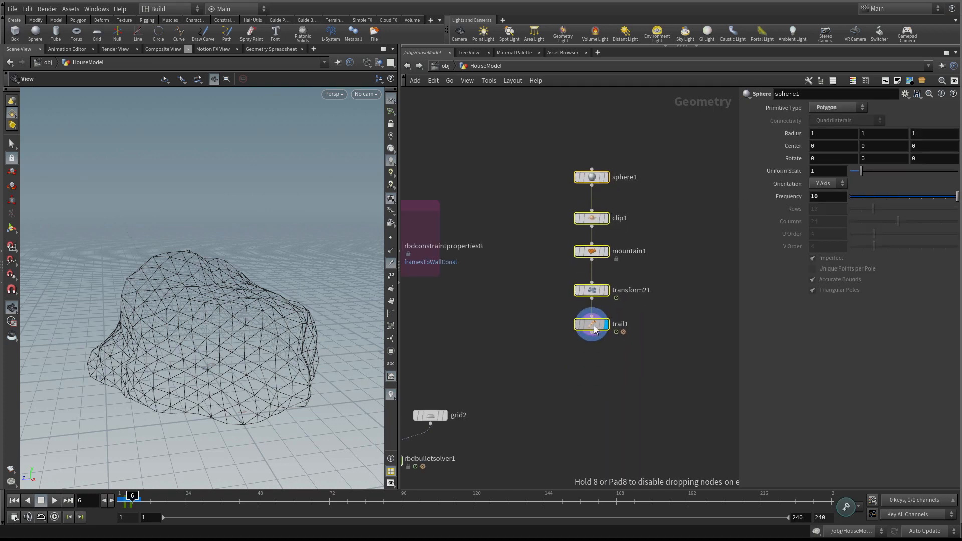
{"action": "left_click", "coordinate": [574, 371]}
{"action": "scroll", "coordinate": [573, 371], "scroll_direction": "up", "scroll_amount": 2}
{"action": "middle_click_drag", "start_coordinate": [607, 360], "coordinate": [593, 371]}
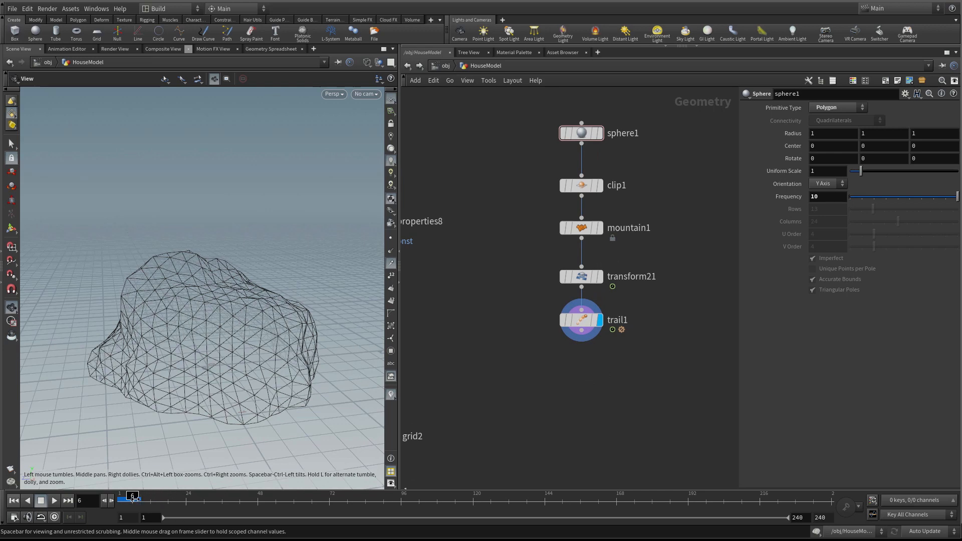
- Step back to frames 5 and 4, return to frame 5, and examine the velocity trails inside the mesh
{"action": "key", "text": "Left"}
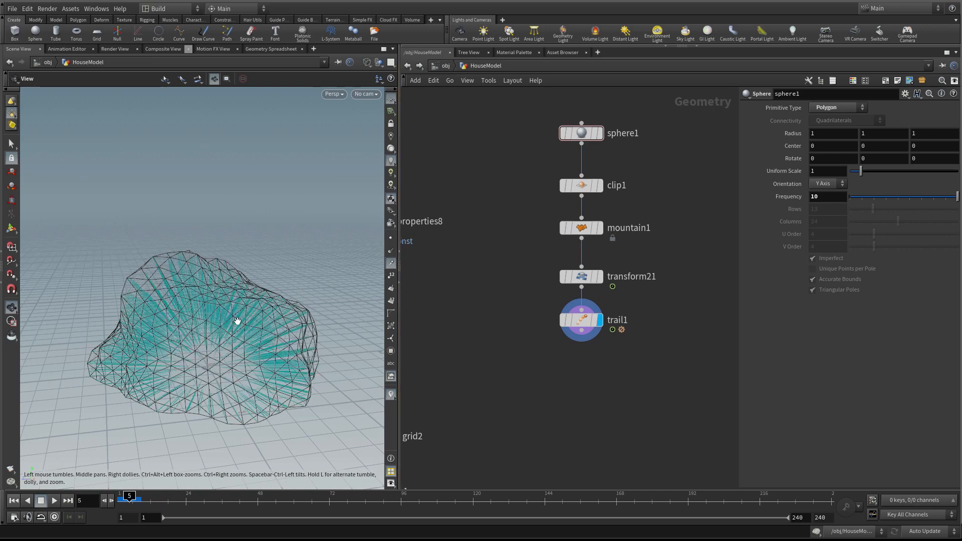
{"action": "scroll", "coordinate": [242, 321], "scroll_direction": "up", "scroll_amount": 2}
{"action": "key", "text": "Left"}
{"action": "key", "text": "Right"}
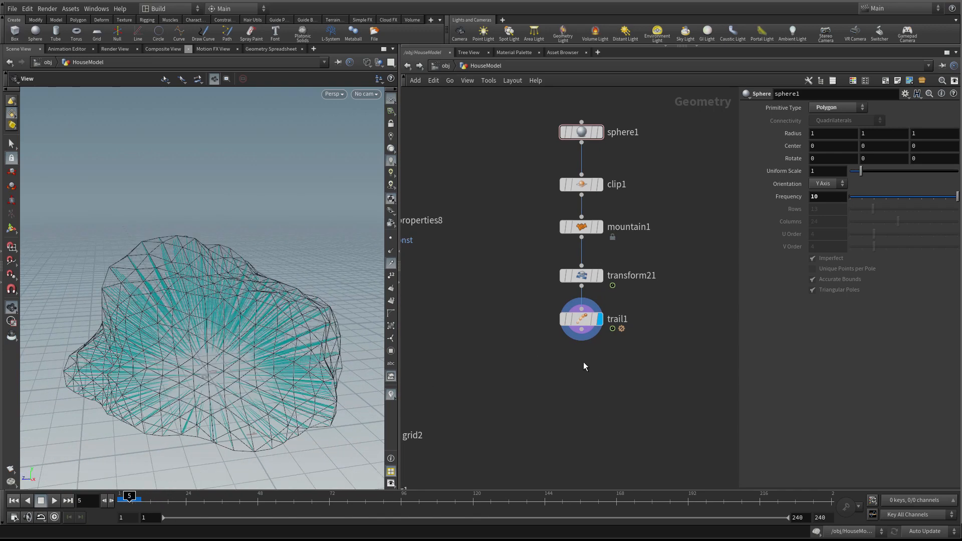
{"action": "middle_click_drag", "start_coordinate": [581, 362], "coordinate": [576, 366]}
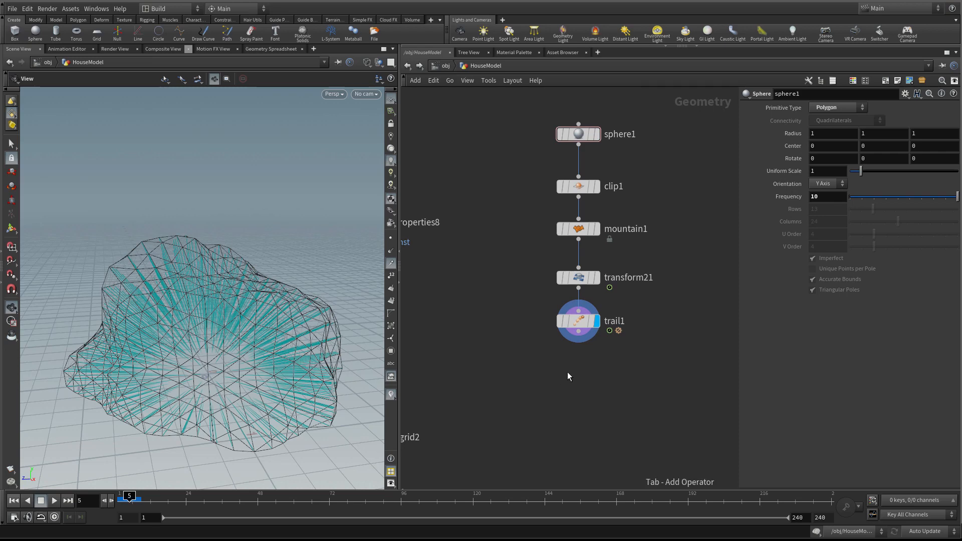
- Add a Point Velocity node below trail1, wired after it and displayed, and align it with the chain
{"action": "scroll", "coordinate": [578, 368], "scroll_direction": "up", "scroll_amount": 2}
{"action": "key", "text": "Tab"}
{"action": "type", "text": "p"}
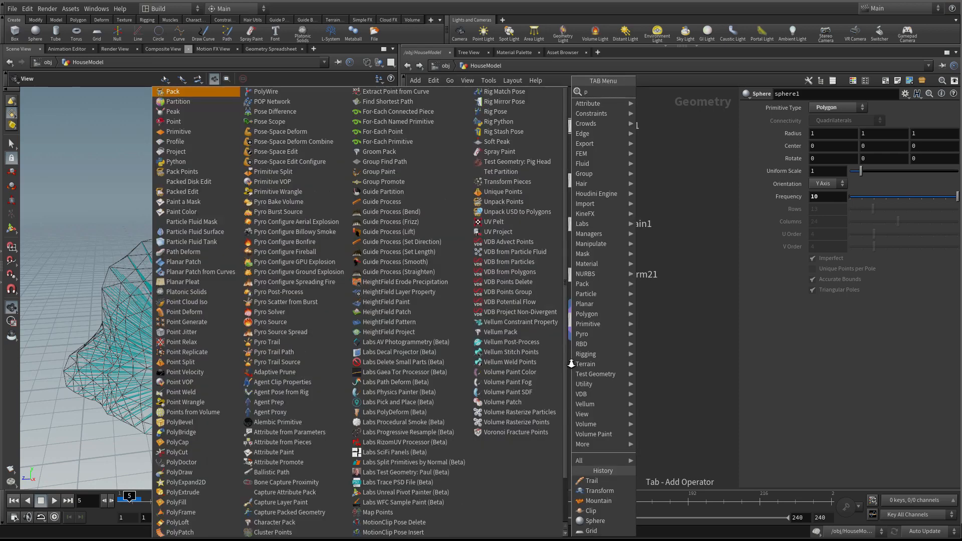
{"action": "type", "text": "ov"}
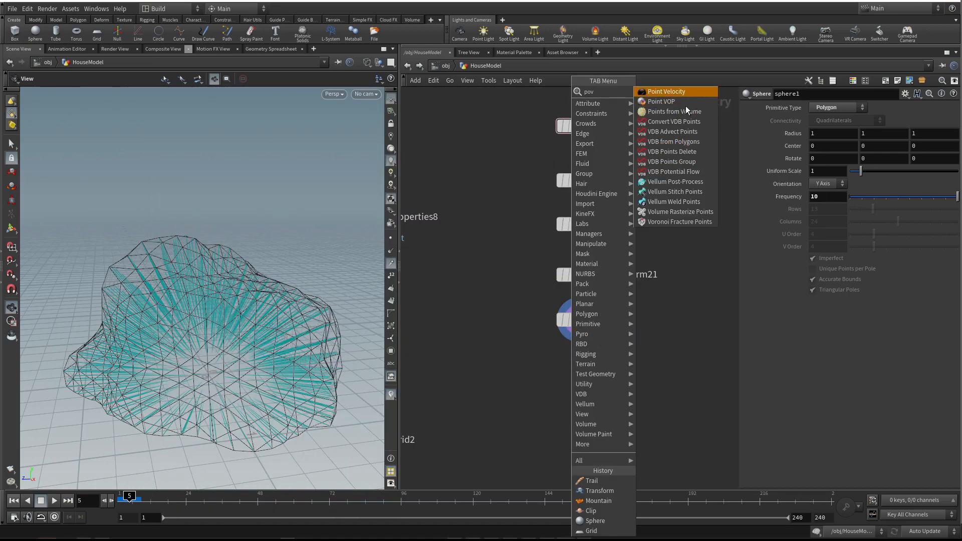
{"action": "key", "text": "Return"}
{"action": "left_click", "coordinate": [587, 386]}
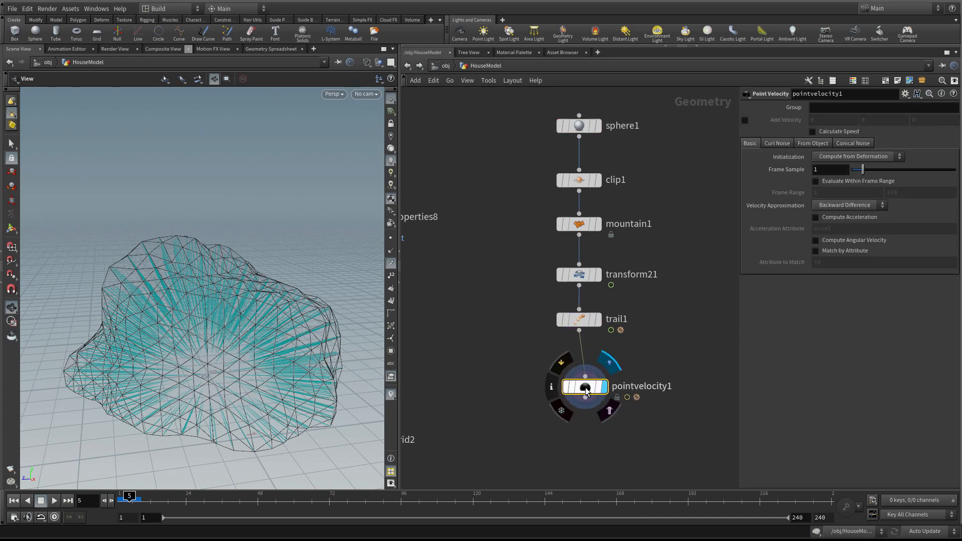
{"action": "left_click_drag", "start_coordinate": [586, 387], "coordinate": [580, 371]}
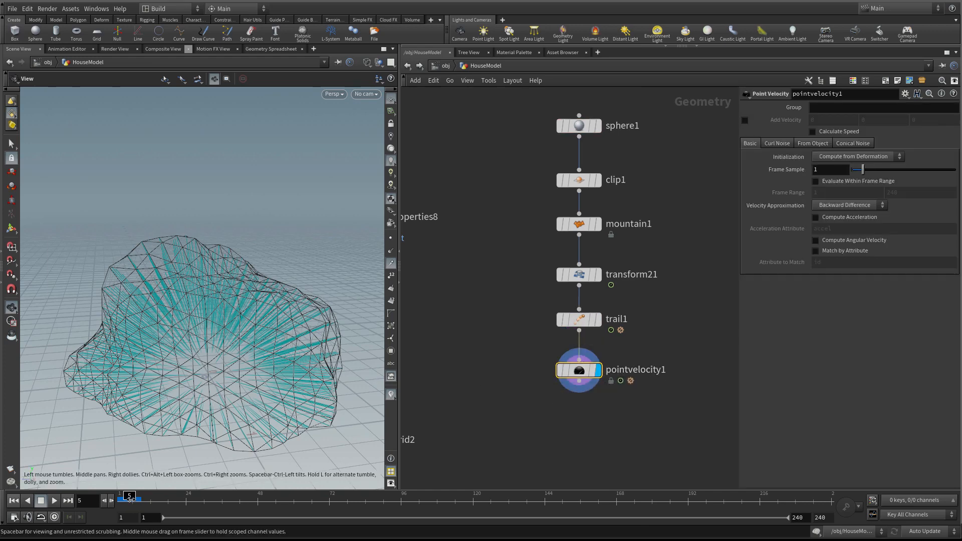
{"action": "left_click_drag", "start_coordinate": [130, 498], "coordinate": [128, 504]}
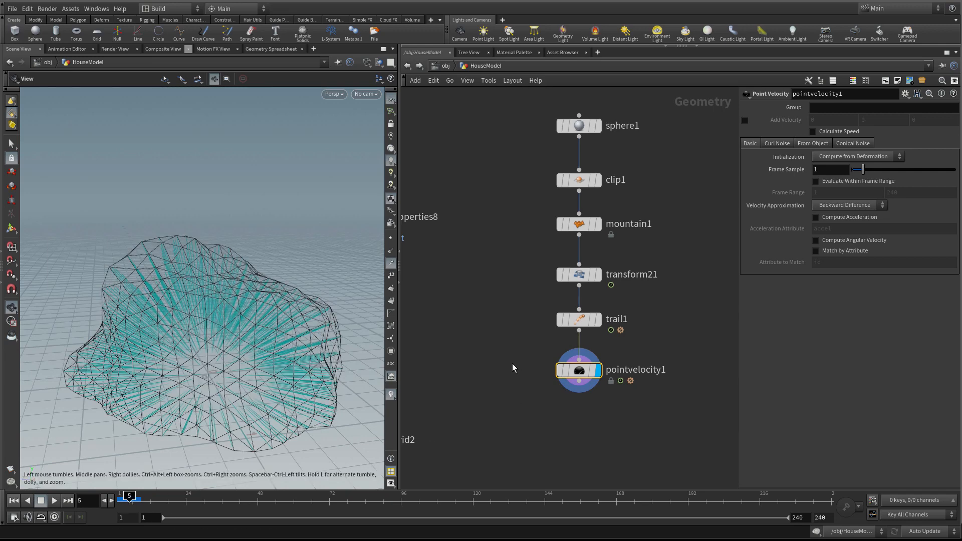
- Enable curl noise on pointvelocity1 with Scale 0.73, Pulse Duration 0.63 and Swirl Size 0.59
{"action": "mouse_move", "coordinate": [574, 269]}
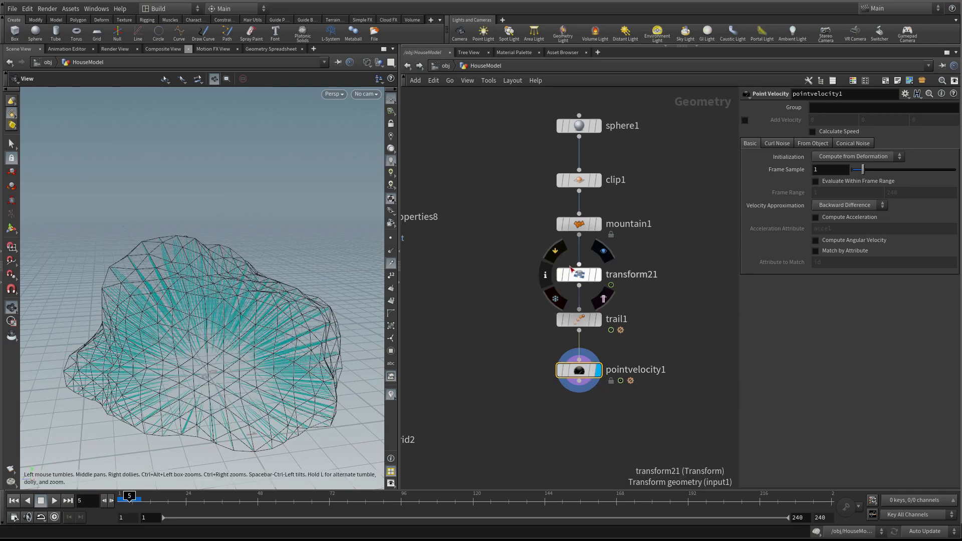
{"action": "left_click", "coordinate": [774, 143]}
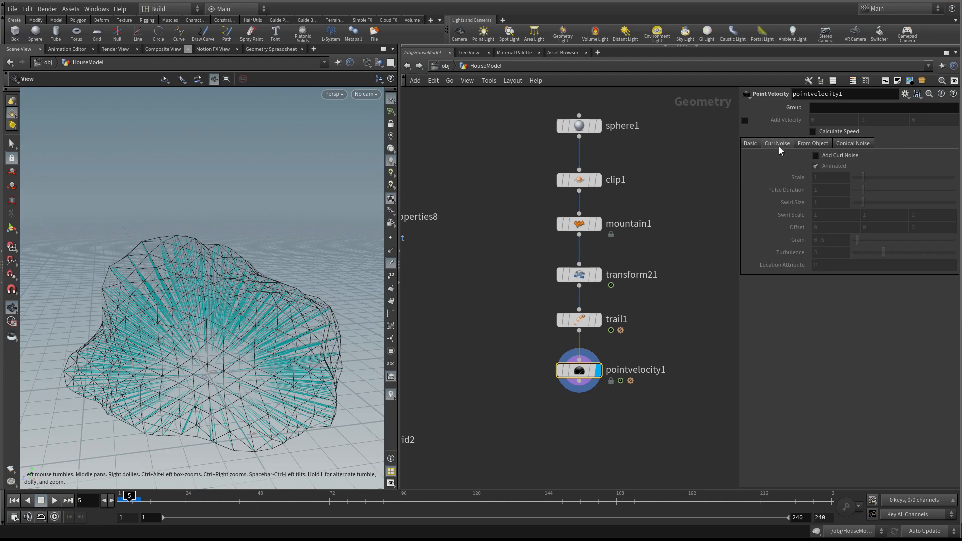
{"action": "left_click", "coordinate": [830, 156]}
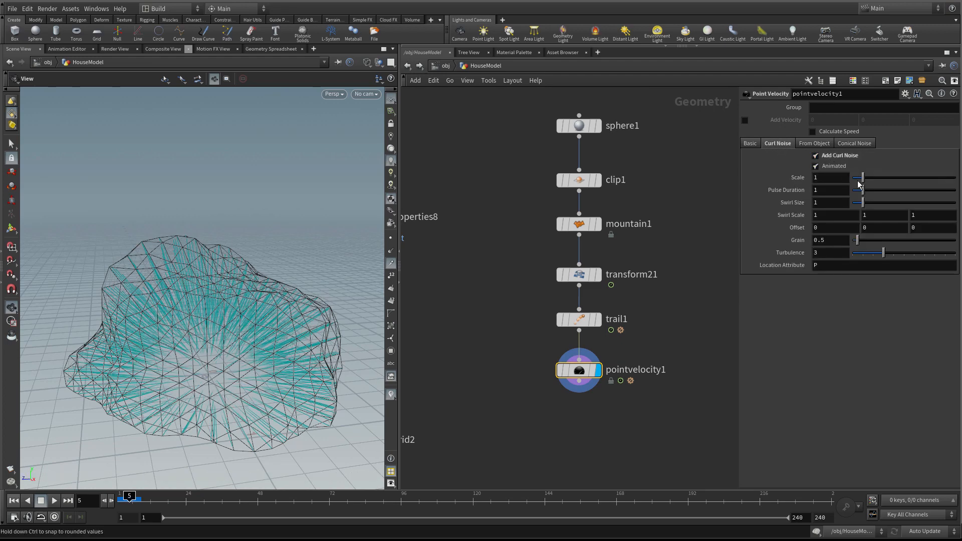
{"action": "left_click_drag", "start_coordinate": [863, 179], "coordinate": [858, 204]}
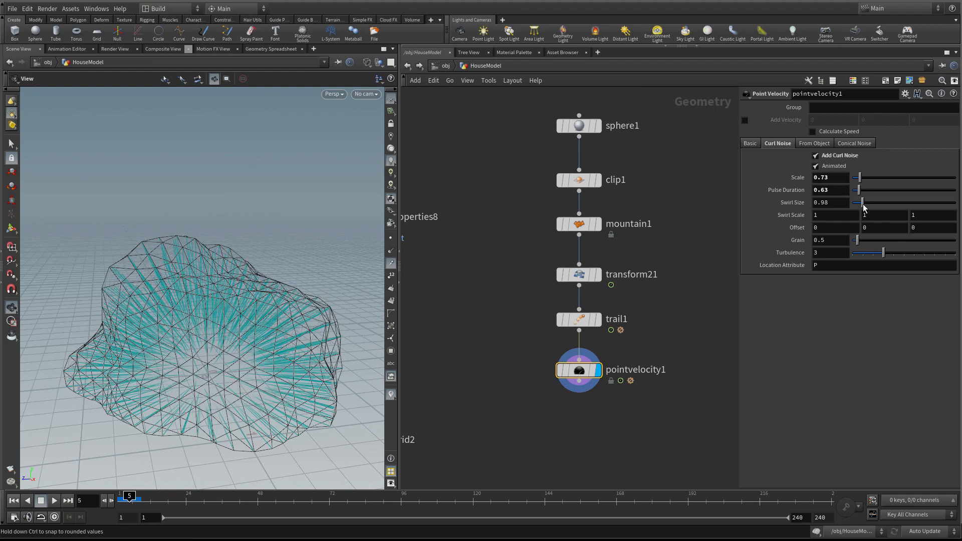
- Scrub between frames 1 and 9 to examine the velocity, and open the geometry spreadsheet of pointvelocity1
{"action": "mouse_move", "coordinate": [126, 500]}
{"action": "left_mouse_down"}
{"action": "mouse_move", "coordinate": [135, 502]}
{"action": "mouse_move", "coordinate": [120, 500]}
{"action": "left_mouse_up"}
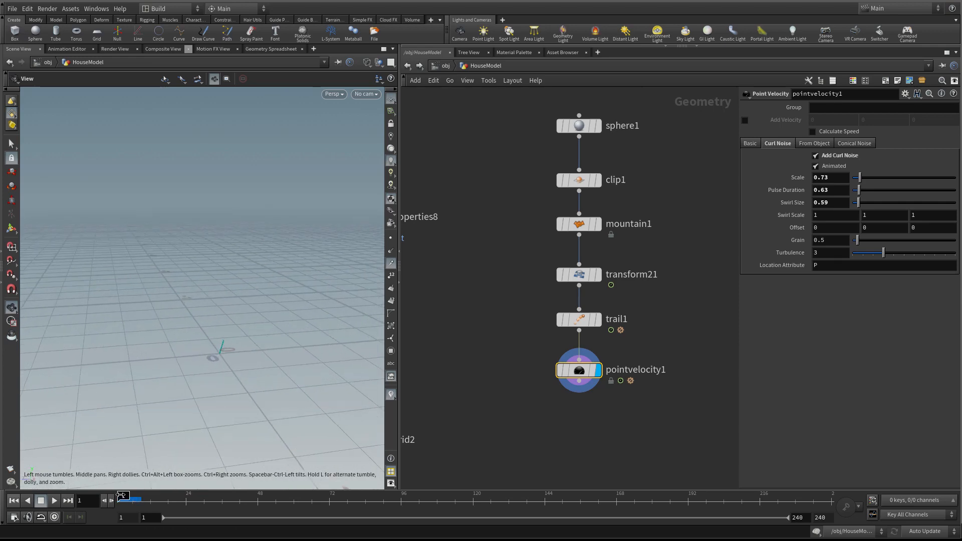
{"action": "left_click_drag", "start_coordinate": [122, 498], "coordinate": [142, 501]}
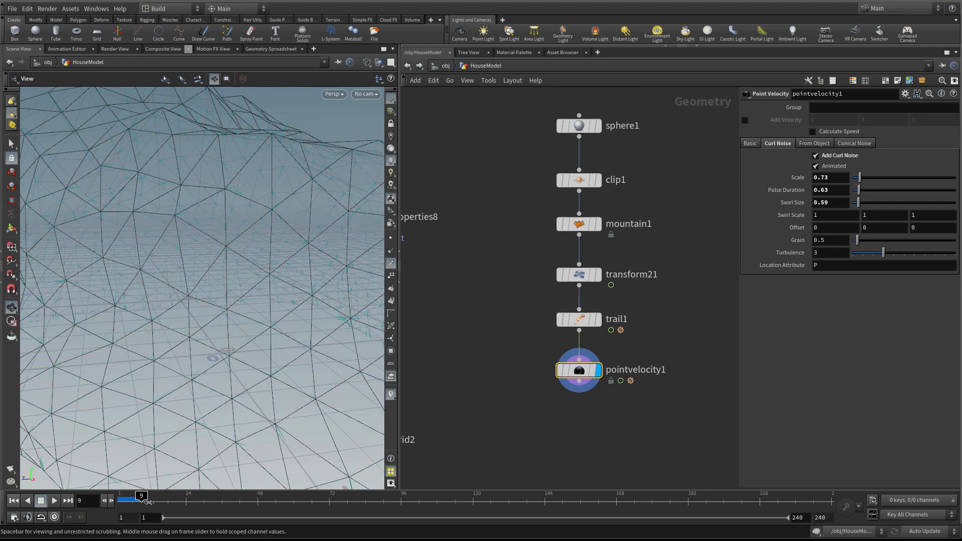
{"action": "middle_click", "coordinate": [579, 375]}
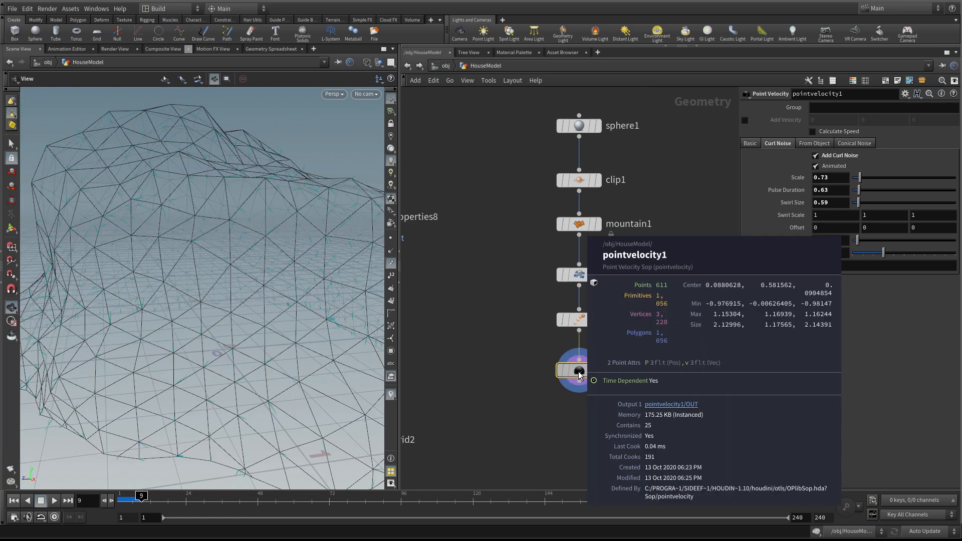
{"action": "right_click", "coordinate": [579, 375]}
{"action": "left_click", "coordinate": [617, 395]}
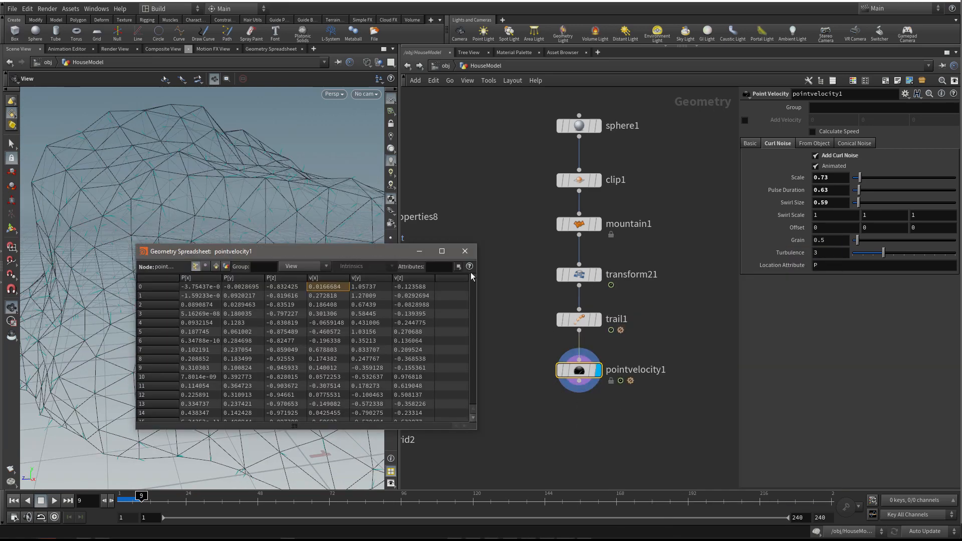
- Move the spreadsheet off the mesh and scrub back to frame 6 to compare the point velocity values
{"action": "left_click_drag", "start_coordinate": [396, 252], "coordinate": [576, 250]}
{"action": "right_click_drag", "start_coordinate": [276, 246], "coordinate": [229, 250]}
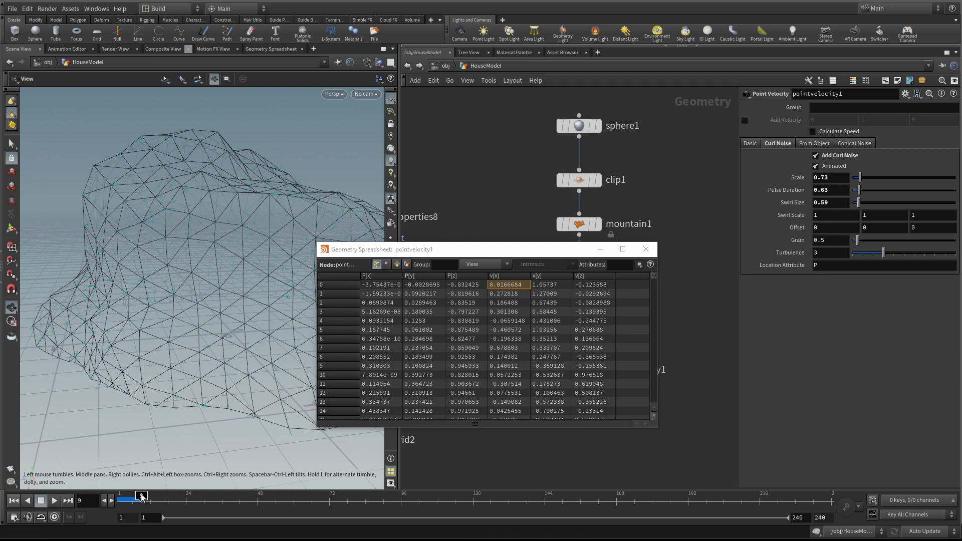
{"action": "mouse_move", "coordinate": [142, 497]}
{"action": "left_mouse_down"}
{"action": "mouse_move", "coordinate": [120, 497]}
{"action": "mouse_move", "coordinate": [132, 498]}
{"action": "left_mouse_up"}
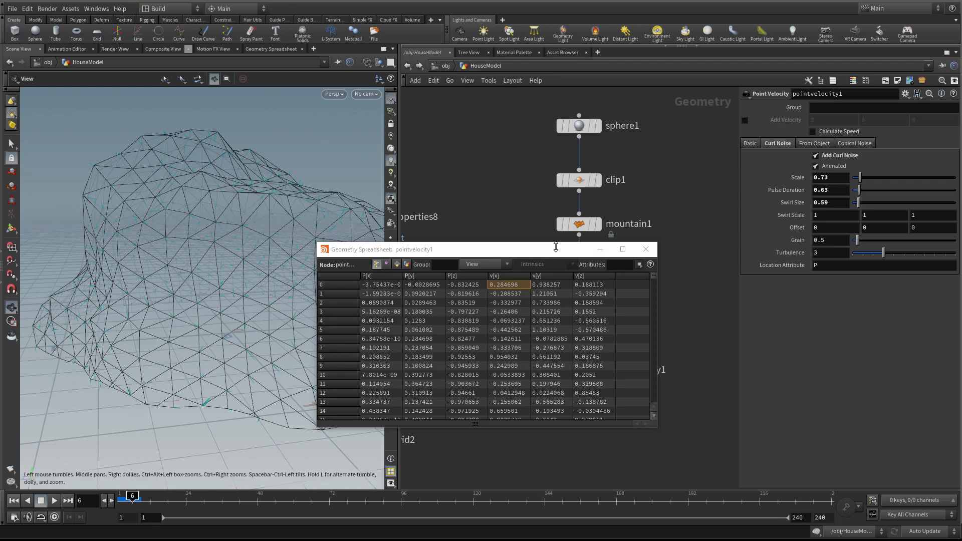
{"action": "left_click_drag", "start_coordinate": [555, 250], "coordinate": [399, 268]}
- Close the spreadsheet and copy the animated Uniform Scale parameter of transform21
{"action": "left_click", "coordinate": [578, 274]}
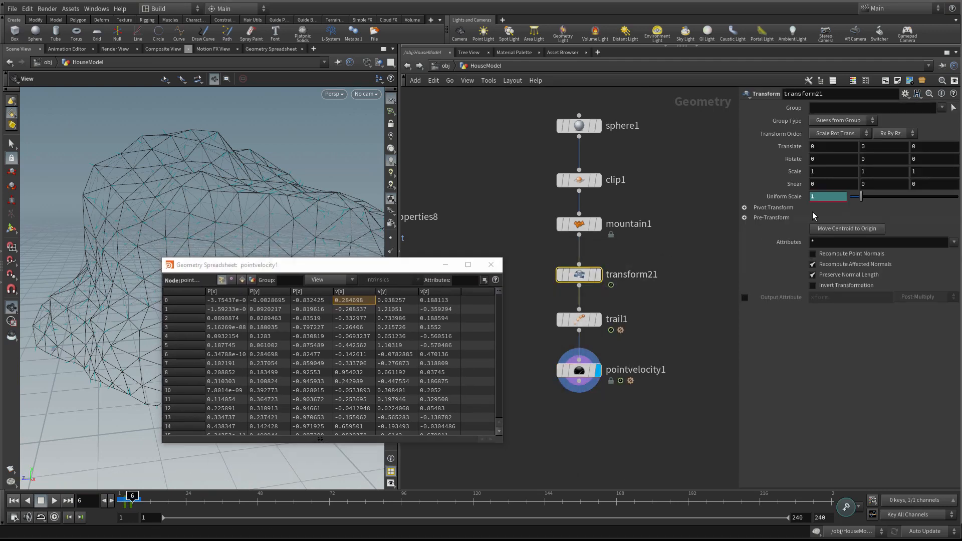
{"action": "left_click", "coordinate": [490, 264]}
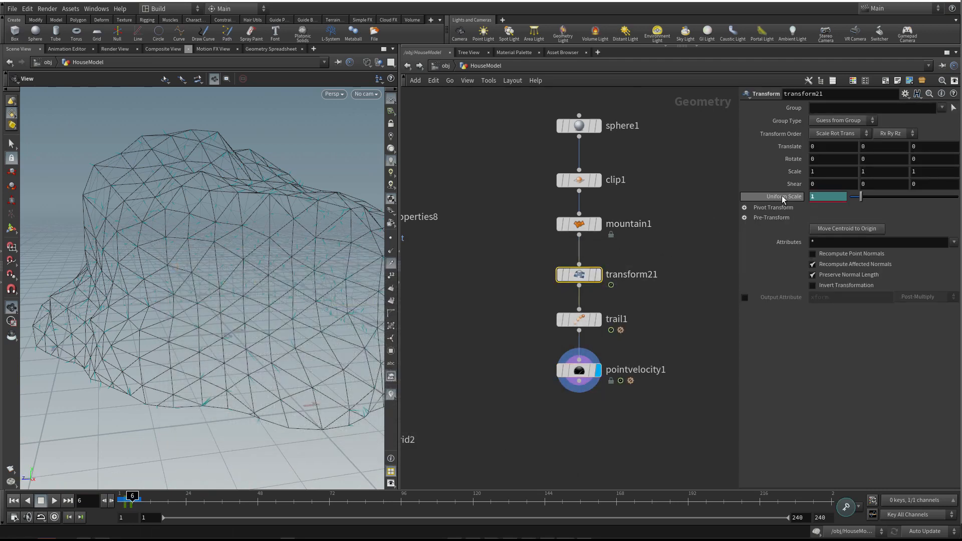
{"action": "right_click", "coordinate": [781, 195]}
{"action": "left_click", "coordinate": [820, 262]}
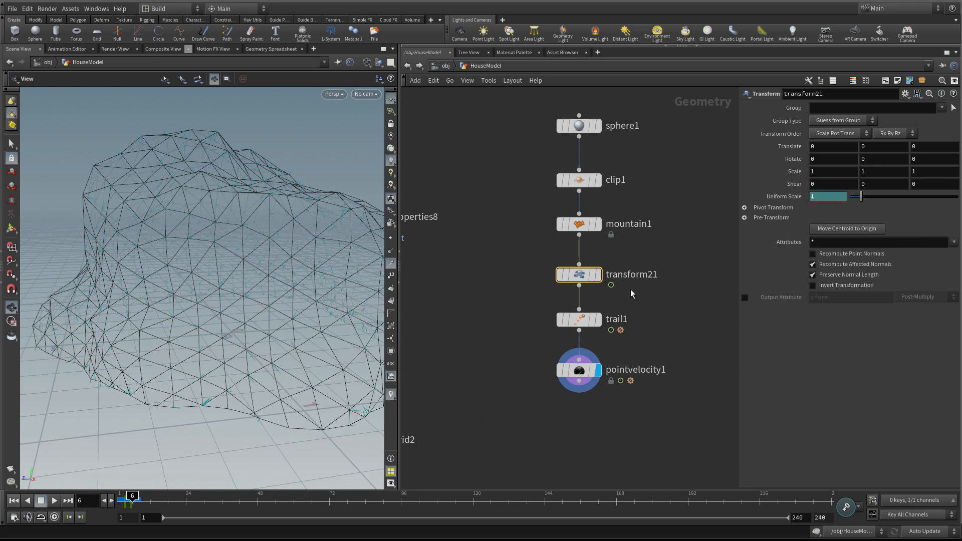
- Paste the copied parameter as a relative reference into the curl noise Scale of pointvelocity1
{"action": "left_click", "coordinate": [579, 370]}
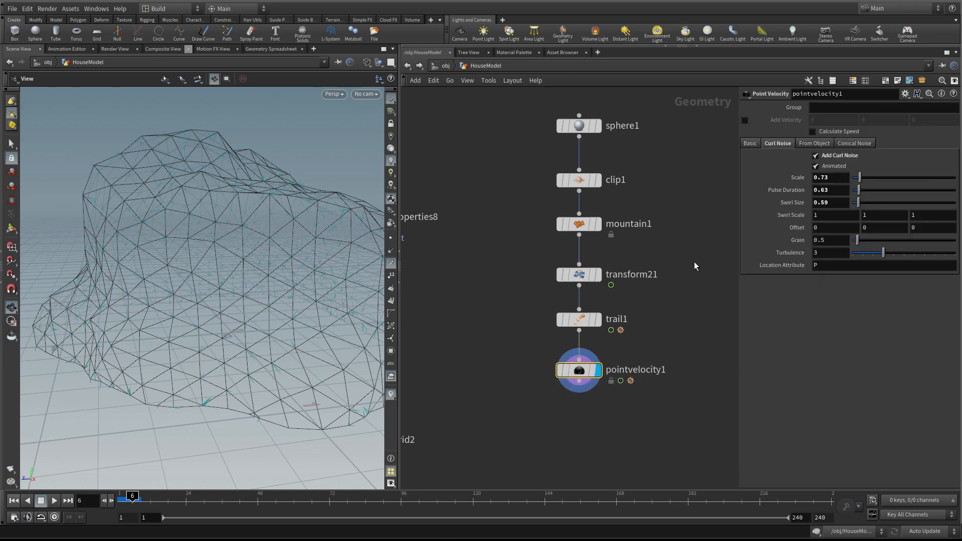
{"action": "double_click", "coordinate": [840, 180]}
{"action": "right_click", "coordinate": [827, 178]}
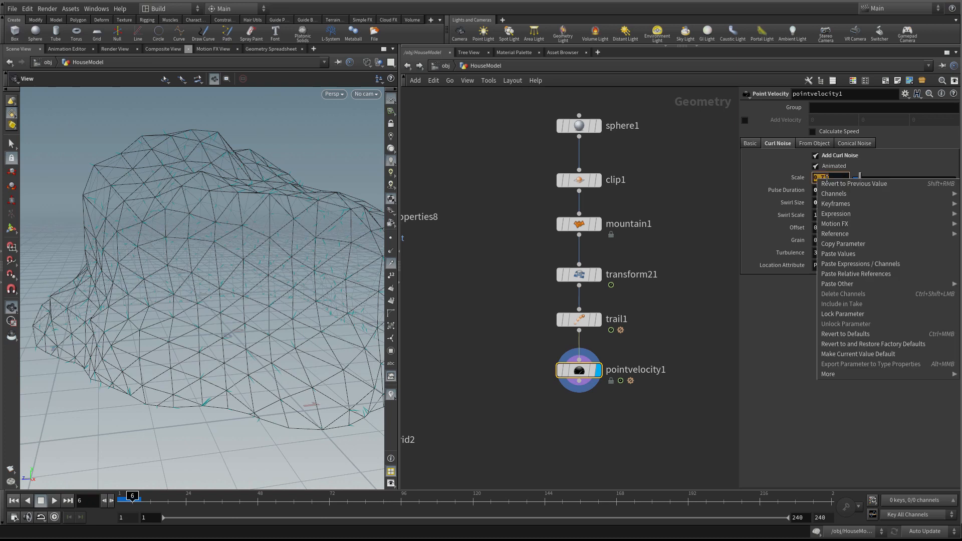
{"action": "left_click", "coordinate": [862, 275]}
{"action": "key", "text": "Return"}
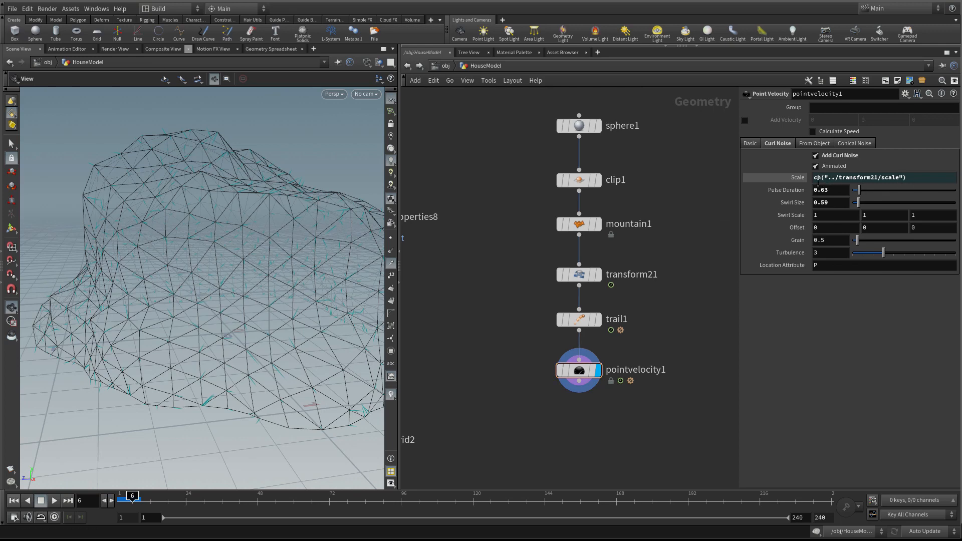
- Show the evaluated curl noise Scale and scrub from frame 7 back to frame 1 to check how it animates
{"action": "left_click", "coordinate": [770, 181]}
{"action": "left_click", "coordinate": [135, 501]}
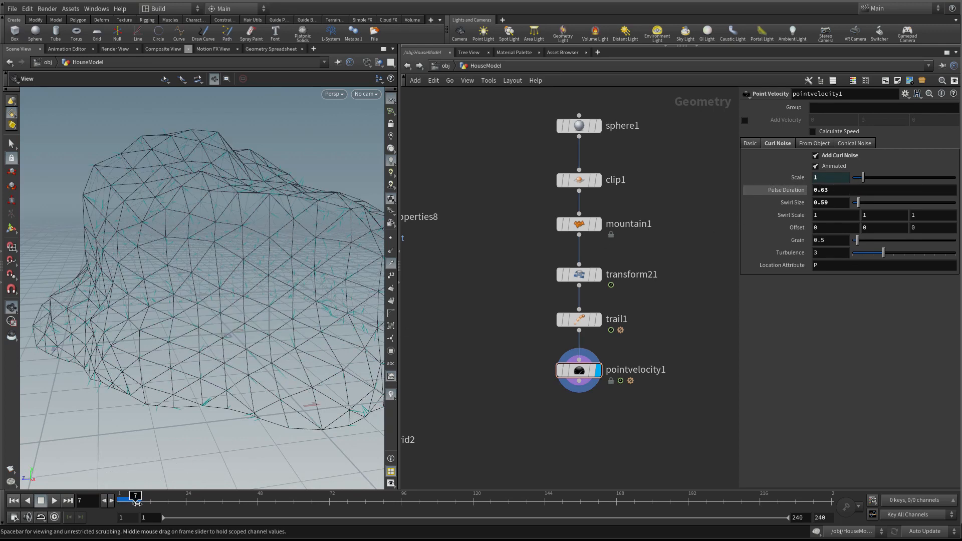
{"action": "mouse_move", "coordinate": [138, 504]}
{"action": "left_mouse_down"}
{"action": "mouse_move", "coordinate": [128, 510]}
{"action": "mouse_move", "coordinate": [136, 513]}
{"action": "mouse_move", "coordinate": [120, 513]}
{"action": "mouse_move", "coordinate": [138, 518]}
{"action": "mouse_move", "coordinate": [120, 514]}
{"action": "mouse_move", "coordinate": [143, 515]}
{"action": "mouse_move", "coordinate": [120, 501]}
{"action": "left_mouse_up"}
- Delete the relative reference from the curl noise Scale of pointvelocity1
{"action": "left_click", "coordinate": [782, 178]}
{"action": "left_click", "coordinate": [782, 178]}
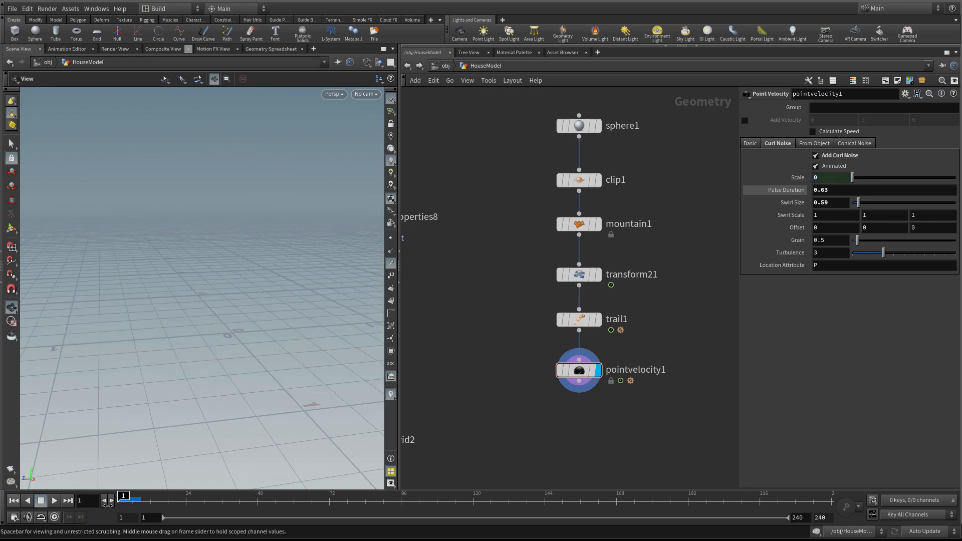
{"action": "right_click", "coordinate": [784, 178]}
{"action": "left_click", "coordinate": [834, 295]}
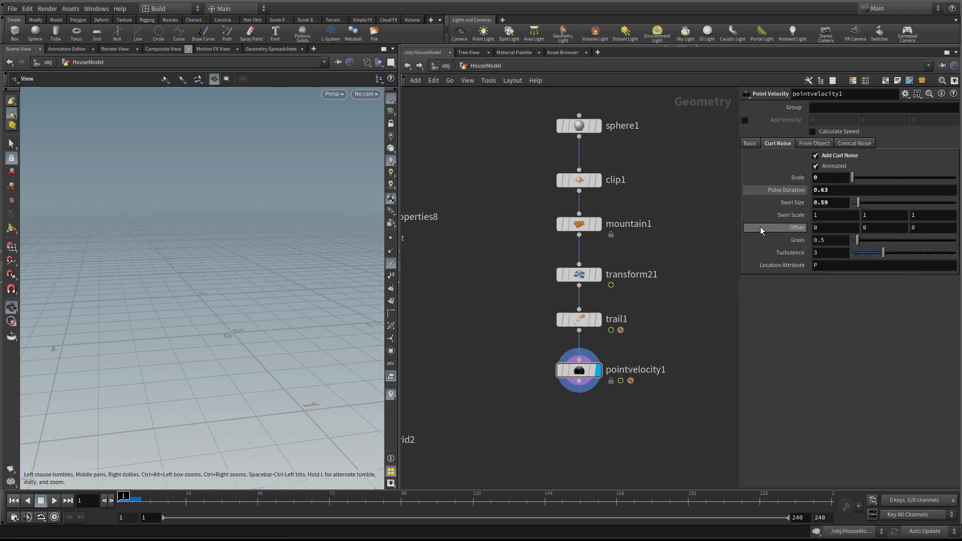
- Paste the copied keyframe channels onto the curl noise Scale and open its curve framed in the Animation Editor
{"action": "right_click", "coordinate": [794, 179]}
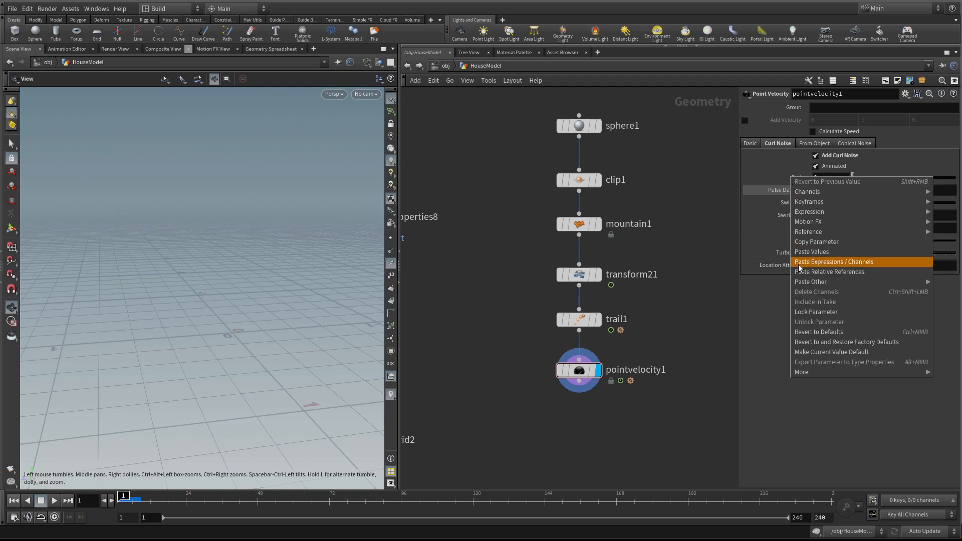
{"action": "left_click", "coordinate": [844, 262]}
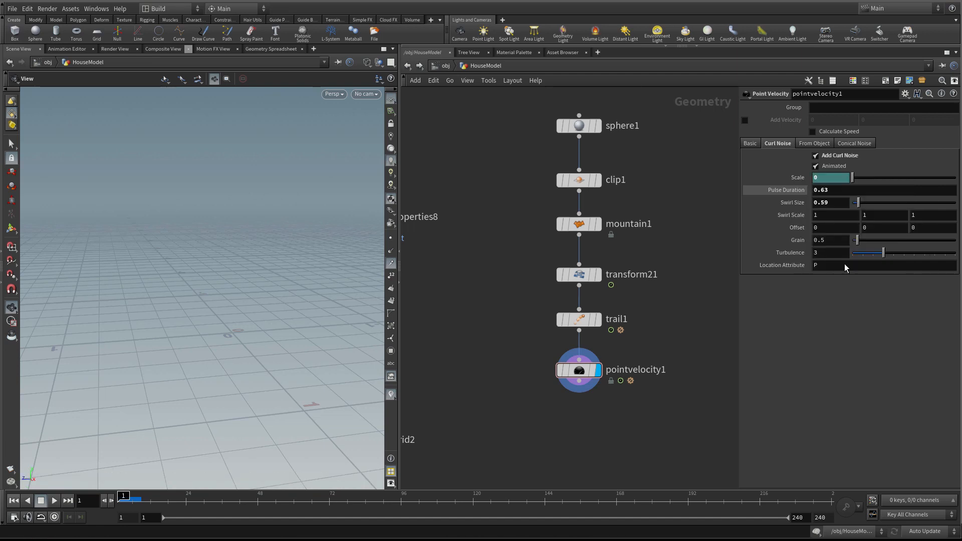
{"action": "left_click", "coordinate": [790, 180], "text": "shift"}
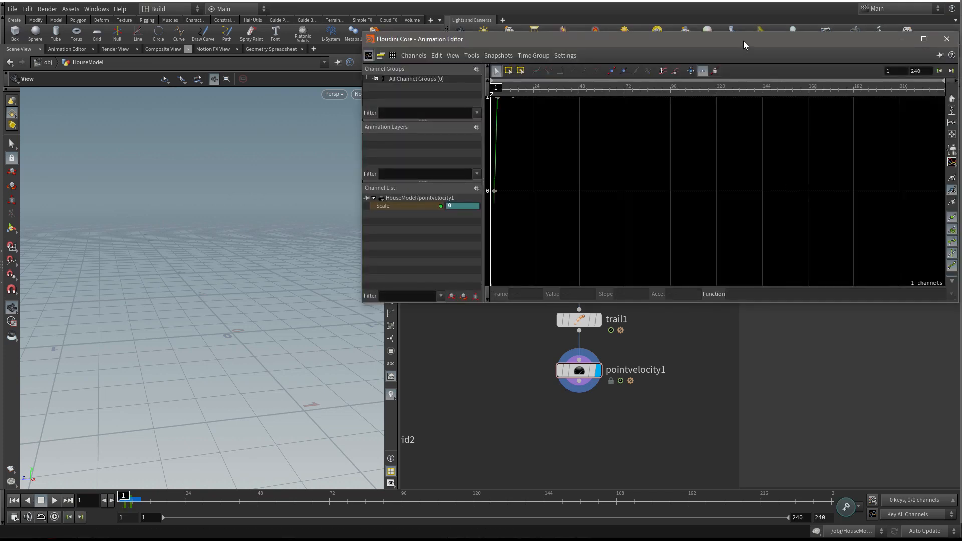
{"action": "left_click_drag", "start_coordinate": [744, 41], "coordinate": [471, 157]}
{"action": "key", "text": "h"}
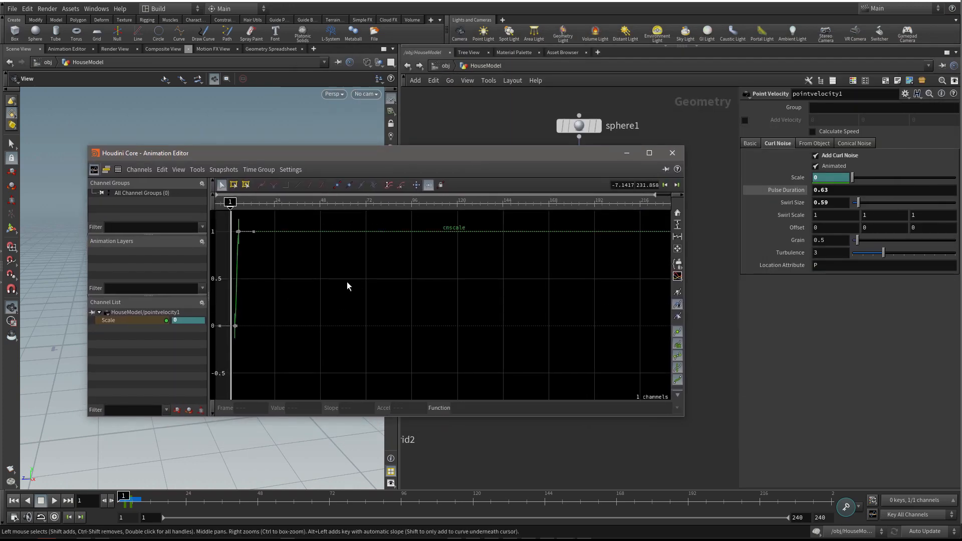
- Select the upper key of the curl noise Scale curve to inspect its frame and value
{"action": "scroll", "coordinate": [356, 281], "scroll_direction": "down", "scroll_amount": 2}
{"action": "middle_click_drag", "start_coordinate": [408, 293], "coordinate": [492, 296]}
{"action": "left_click_drag", "start_coordinate": [462, 305], "coordinate": [321, 393]}
{"action": "left_click", "coordinate": [347, 236]}
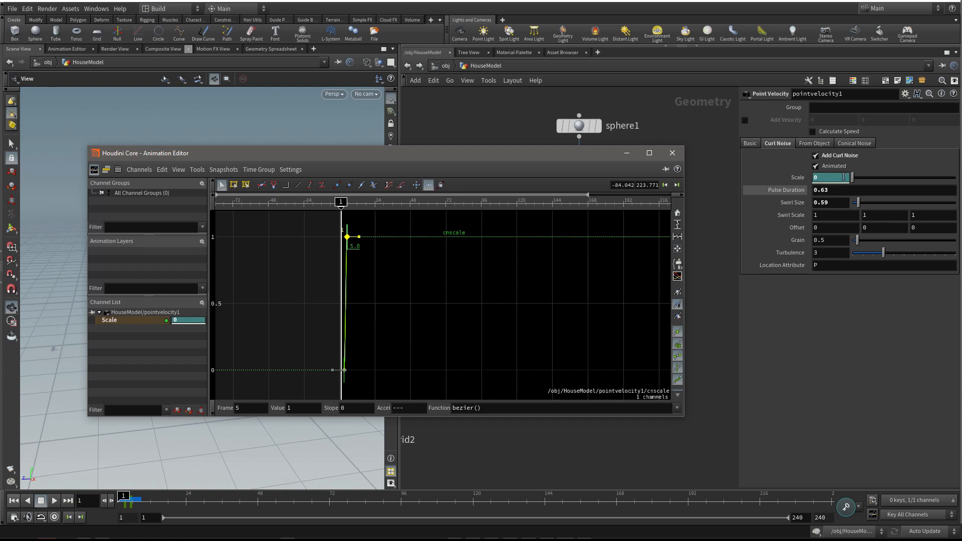
{"action": "left_click", "coordinate": [795, 179]}
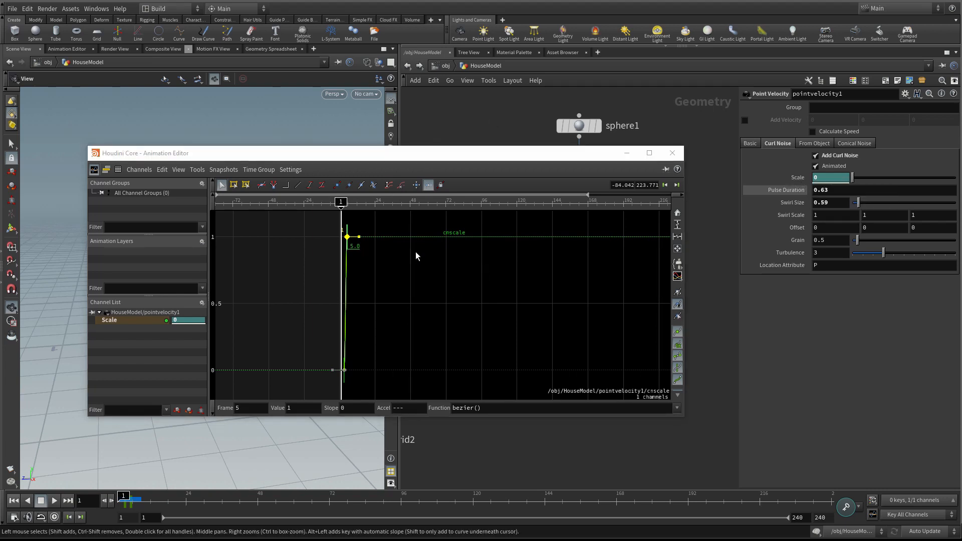
{"action": "scroll", "coordinate": [391, 302], "scroll_direction": "down", "scroll_amount": 1}
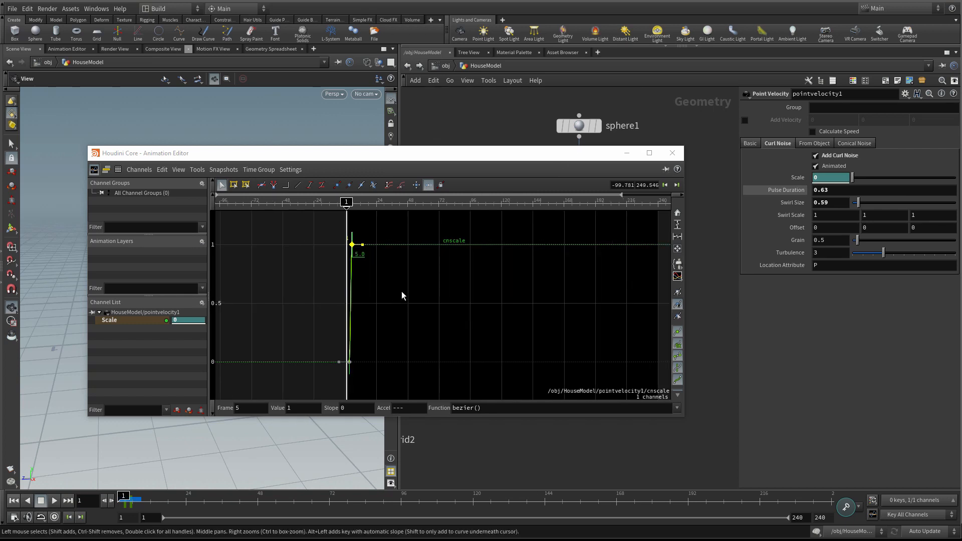
- Scrub to frame 31 and back to 5, close the Animation Editor, and advance to frame 6 to compare velocities
{"action": "left_click_drag", "start_coordinate": [346, 202], "coordinate": [385, 202]}
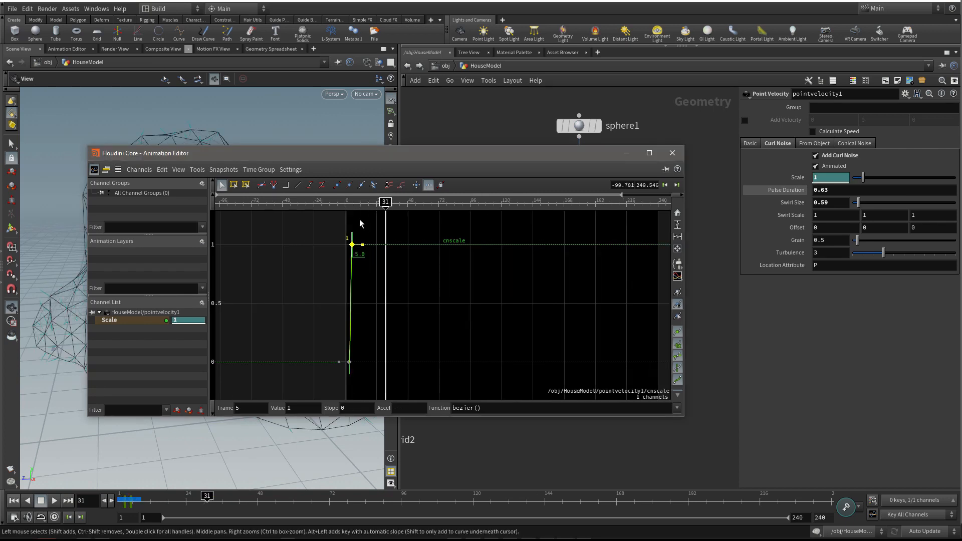
{"action": "left_click_drag", "start_coordinate": [365, 161], "coordinate": [465, 166]}
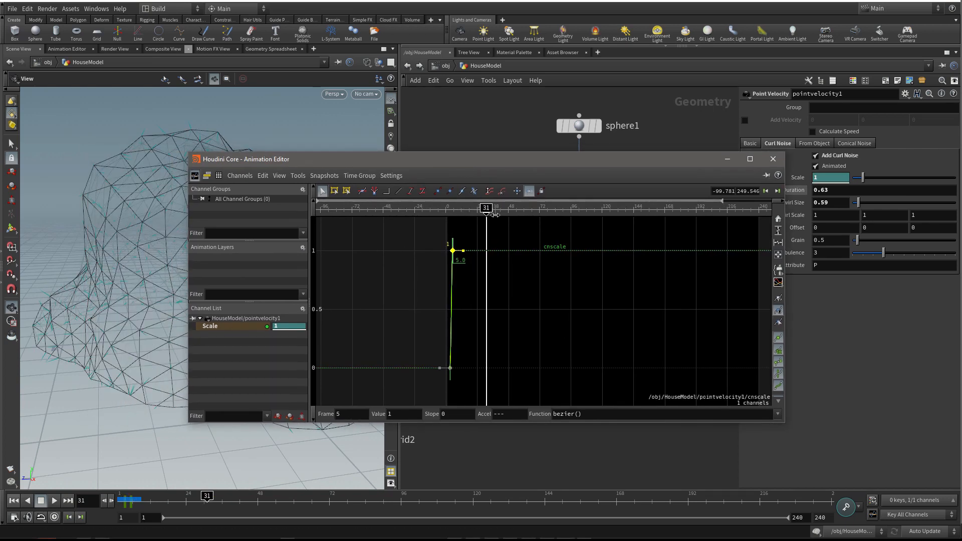
{"action": "left_click_drag", "start_coordinate": [496, 214], "coordinate": [452, 210]}
{"action": "left_click", "coordinate": [773, 159]}
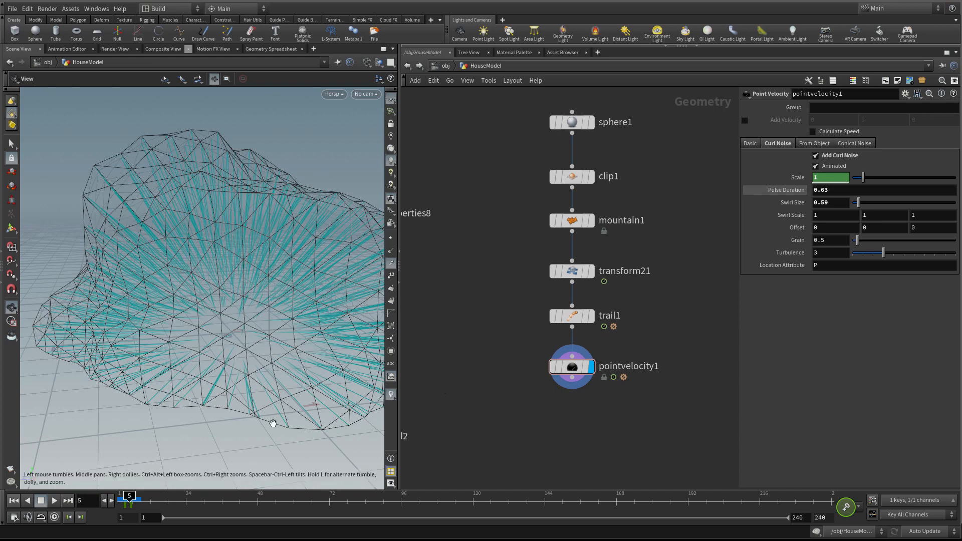
{"action": "key", "text": "Right"}
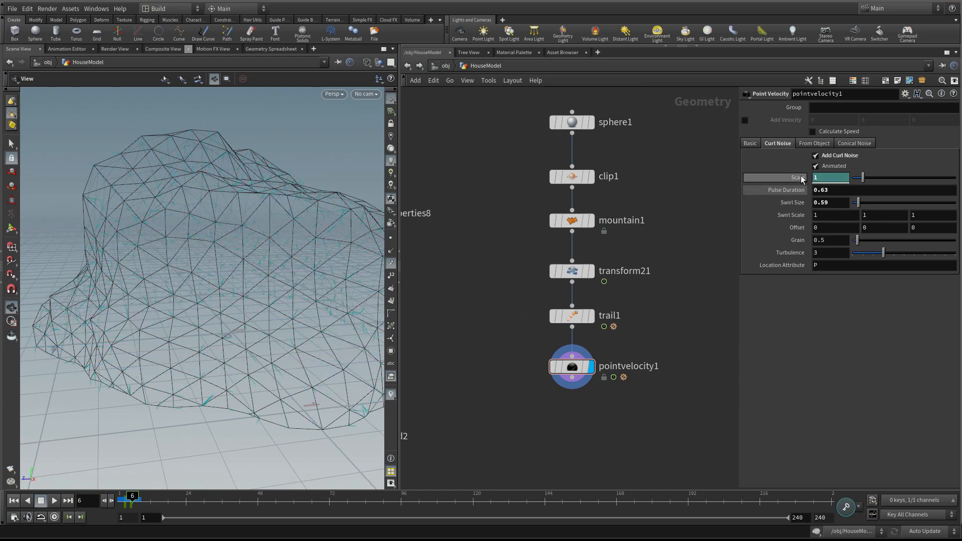
- Set the curl noise Scale of pointvelocity1 to 0 at frame 6, commit it as a keyframe, and step back to frame 5
{"action": "left_click_drag", "start_coordinate": [860, 179], "coordinate": [851, 180]}
{"action": "right_click", "coordinate": [819, 178]}
{"action": "mouse_move", "coordinate": [862, 195]}
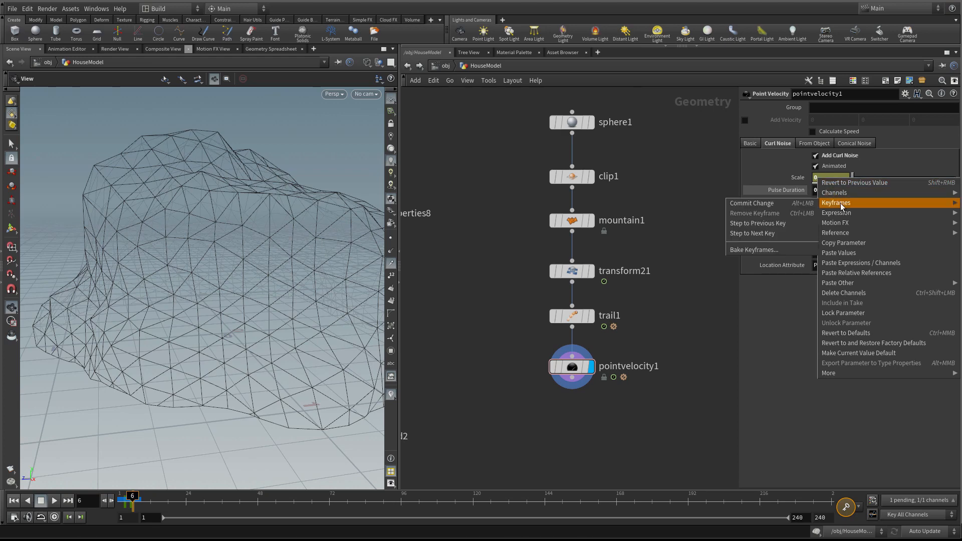
{"action": "left_click", "coordinate": [751, 205]}
{"action": "left_click", "coordinate": [139, 495]}
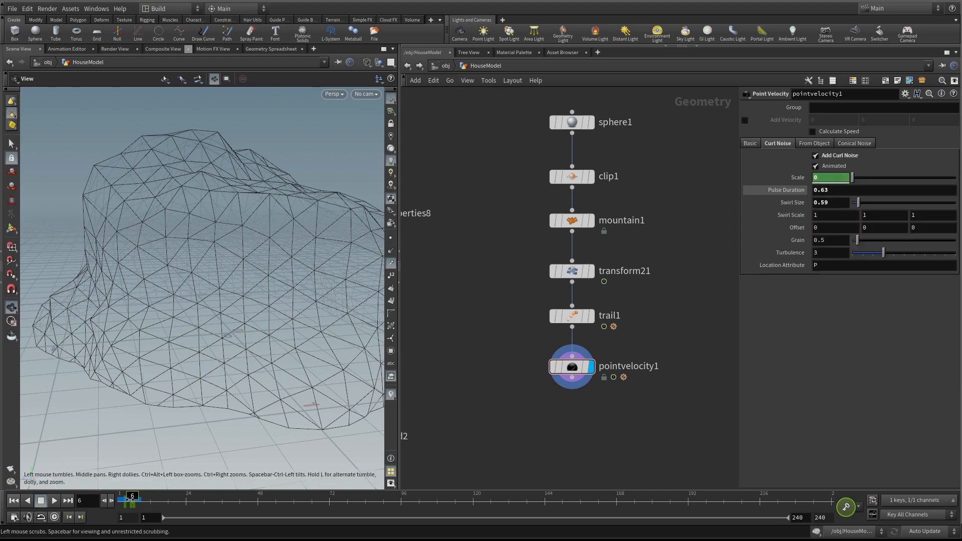
{"action": "key", "text": "Left"}
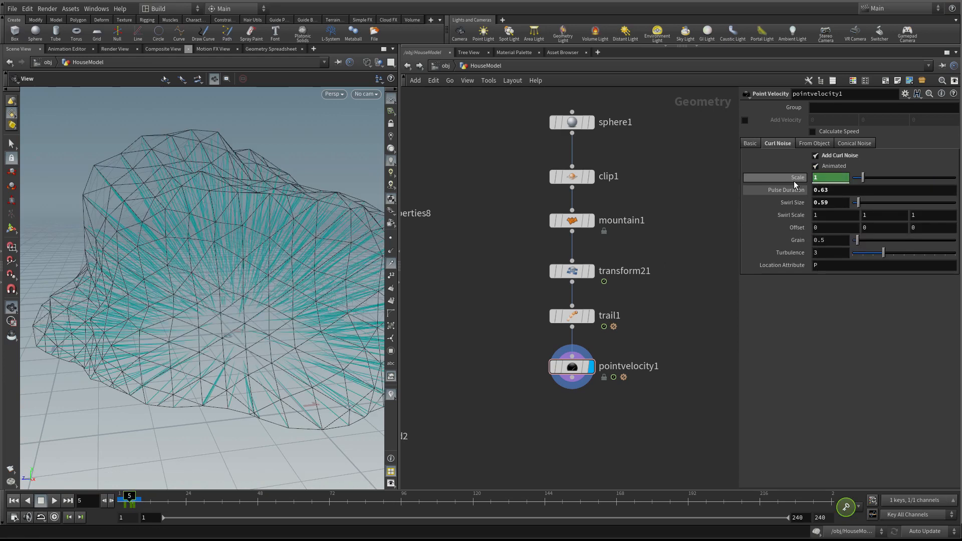
- Select pointvelocity1 and step back frame by frame to frame 3 to check the velocity display
{"action": "left_click_drag", "start_coordinate": [515, 260], "coordinate": [599, 296]}
{"action": "left_click", "coordinate": [524, 359]}
{"action": "left_click_drag", "start_coordinate": [524, 359], "coordinate": [569, 377]}
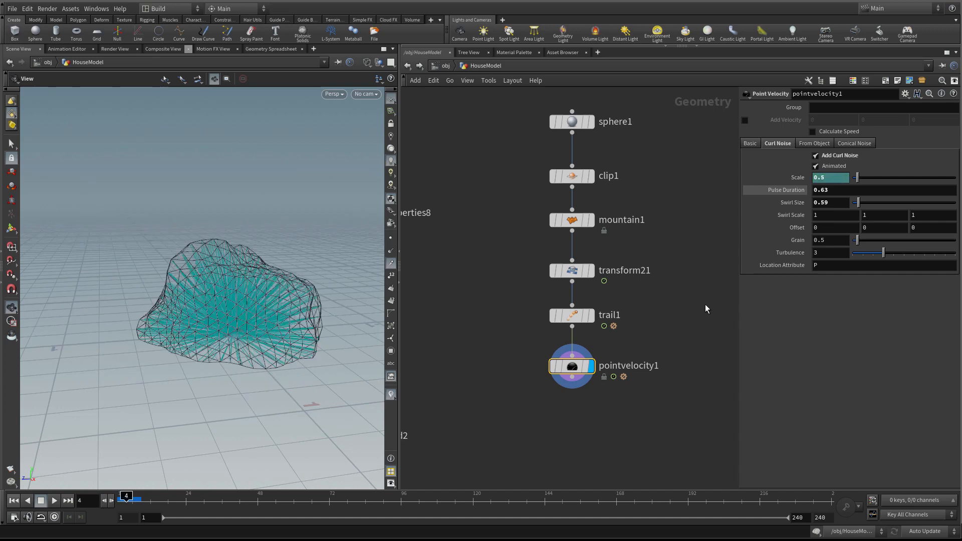
{"action": "key", "text": "Left"}
{"action": "key", "text": "Left"}
{"action": "key", "text": "Left"}
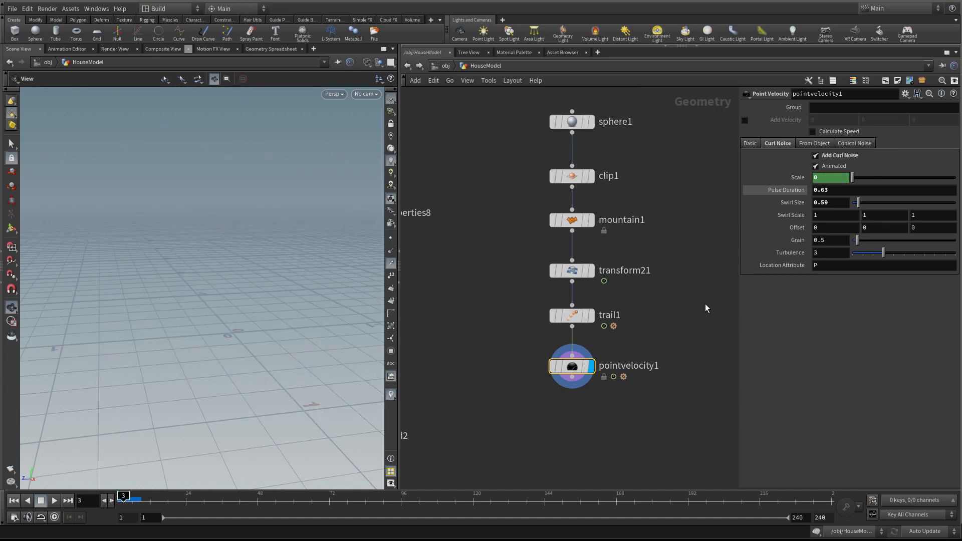
- Open the geometry spreadsheet of pointvelocity1 and step through the first frames up to 6 to compare its v values
{"action": "right_click", "coordinate": [564, 366]}
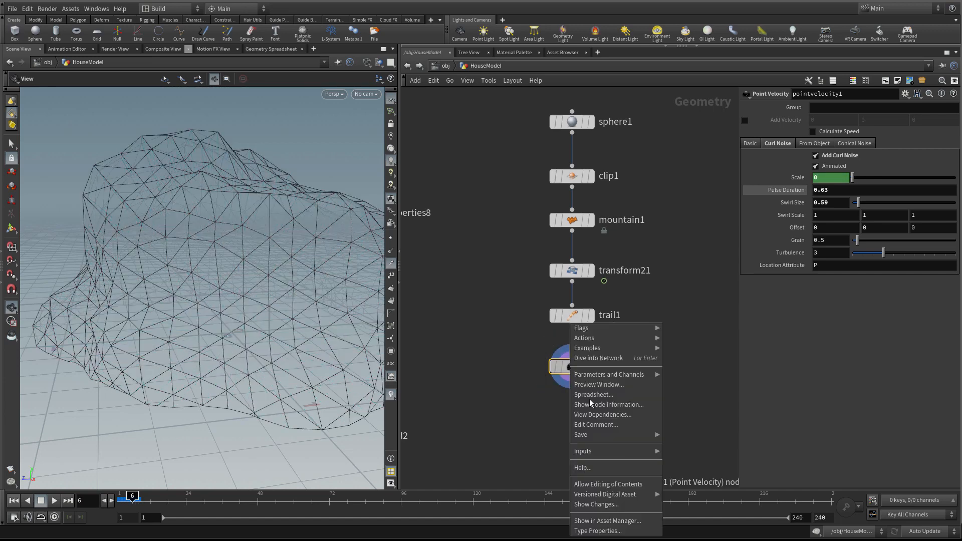
{"action": "left_click", "coordinate": [615, 394]}
{"action": "left_click", "coordinate": [492, 233]}
{"action": "key", "text": "Left"}
{"action": "key", "text": "Left"}
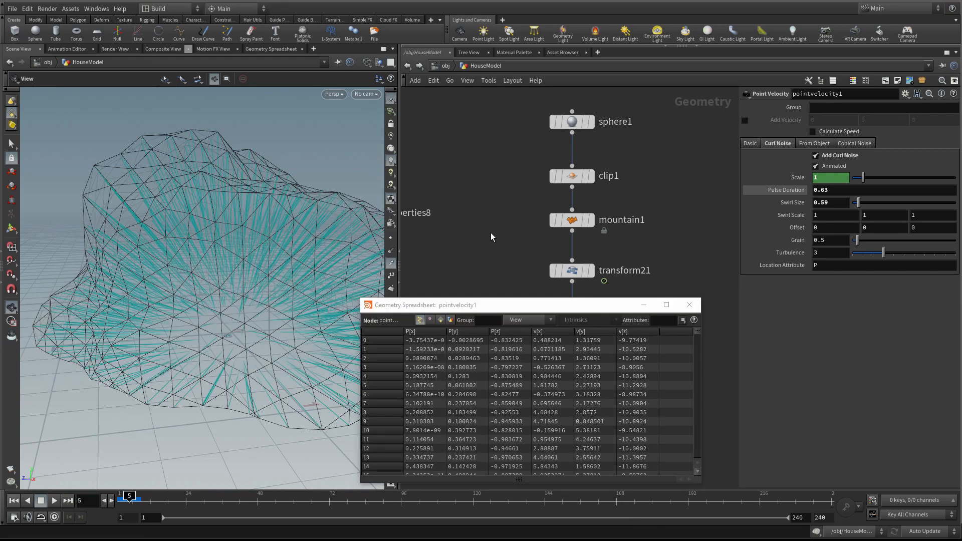
{"action": "key", "text": "Right"}
{"action": "key", "text": "Right"}
{"action": "key", "text": "Left"}
{"action": "key", "text": "Right"}
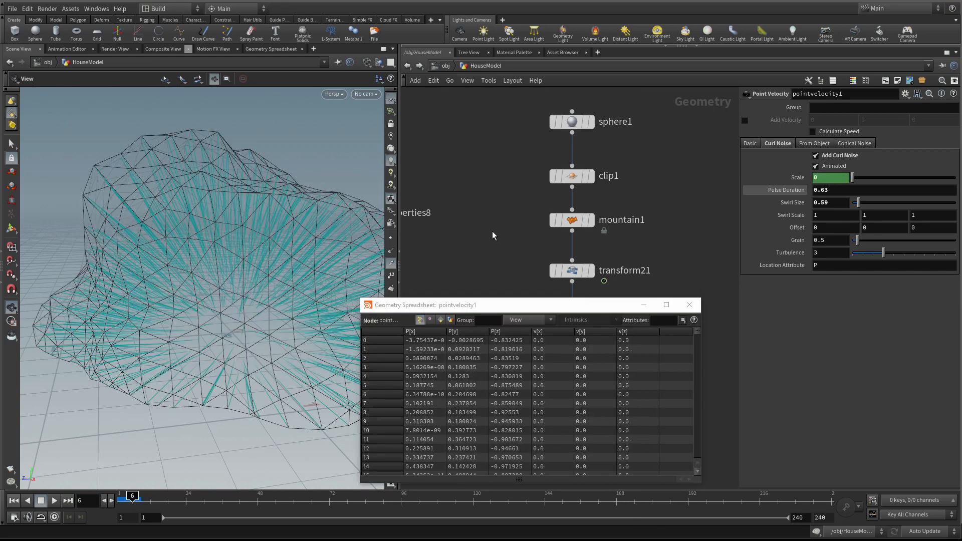
{"action": "key", "text": "Left"}
{"action": "key", "text": "Left"}
{"action": "key", "text": "Right"}
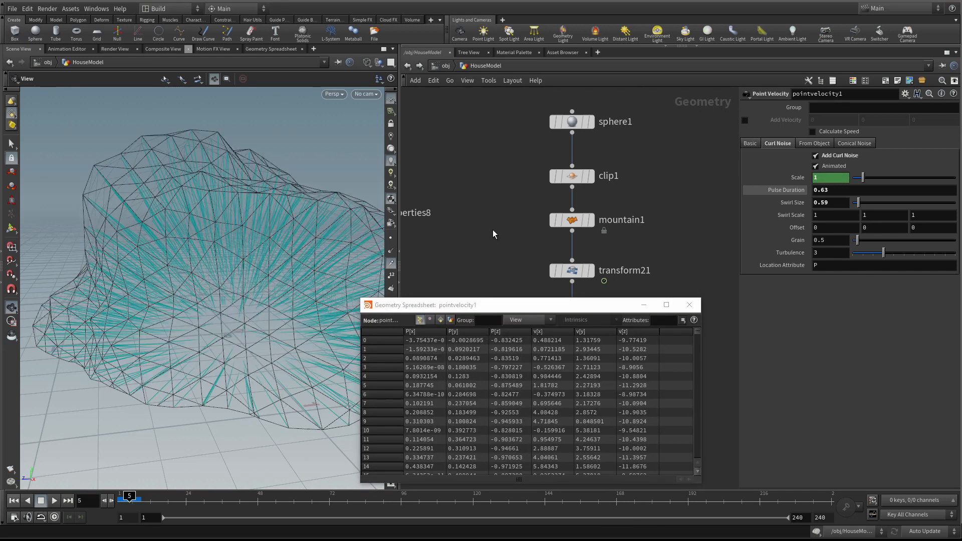
{"action": "key", "text": "Left"}
{"action": "key", "text": "Left"}
{"action": "key", "text": "Right"}
{"action": "key", "text": "Right"}
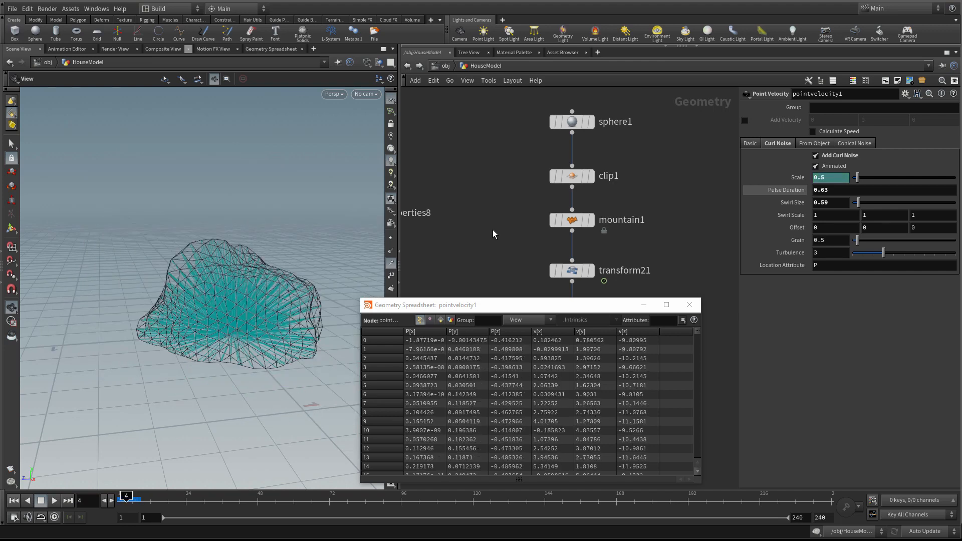
{"action": "key", "text": "Left"}
{"action": "key", "text": "Left"}
{"action": "key", "text": "Right"}
{"action": "key", "text": "Right"}
{"action": "key", "text": "Left"}
- Close the geometry spreadsheet and step between frames 5 and 6 to compare the velocities in the viewport
{"action": "left_click", "coordinate": [690, 305]}
{"action": "middle_click_drag", "start_coordinate": [683, 306], "coordinate": [680, 273]}
{"action": "key", "text": "Right"}
{"action": "key", "text": "Right"}
{"action": "key", "text": "Left"}
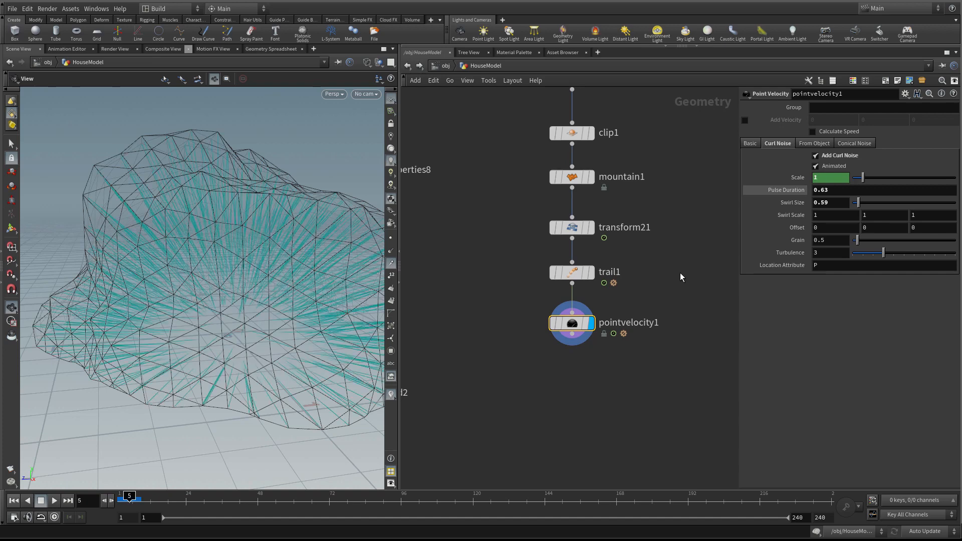
{"action": "key", "text": "Right"}
{"action": "key", "text": "Left"}
- Add a Null node and wire it below pointvelocity1
{"action": "key", "text": "Tab"}
{"action": "mouse_move", "coordinate": [640, 365]}
{"action": "type", "text": "null"}
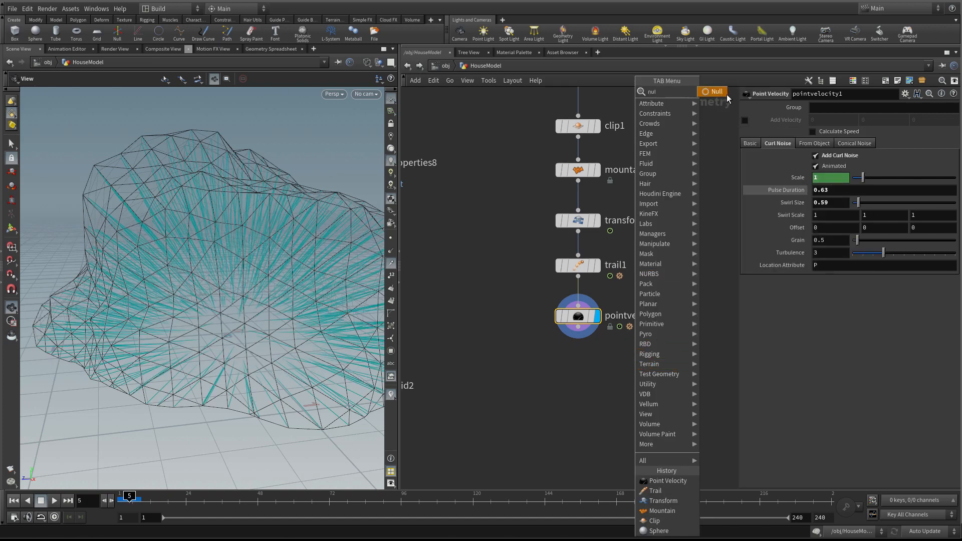
{"action": "key", "text": "Return"}
{"action": "left_click", "coordinate": [579, 341]}
- Rename the new null FORCES_OUT and make it the displayed node
{"action": "double_click", "coordinate": [608, 381]}
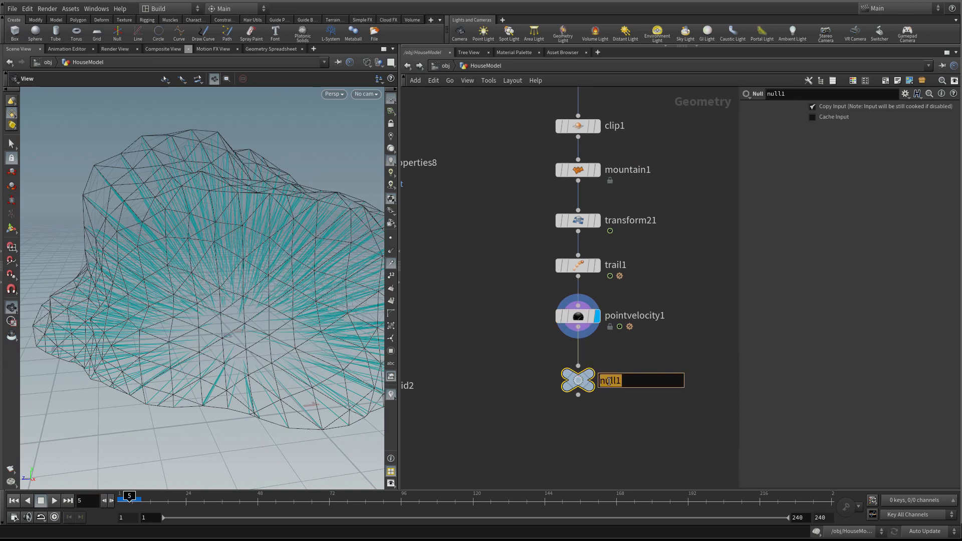
{"action": "type", "text": "FORCES_OUT"}
{"action": "key", "text": "Return"}
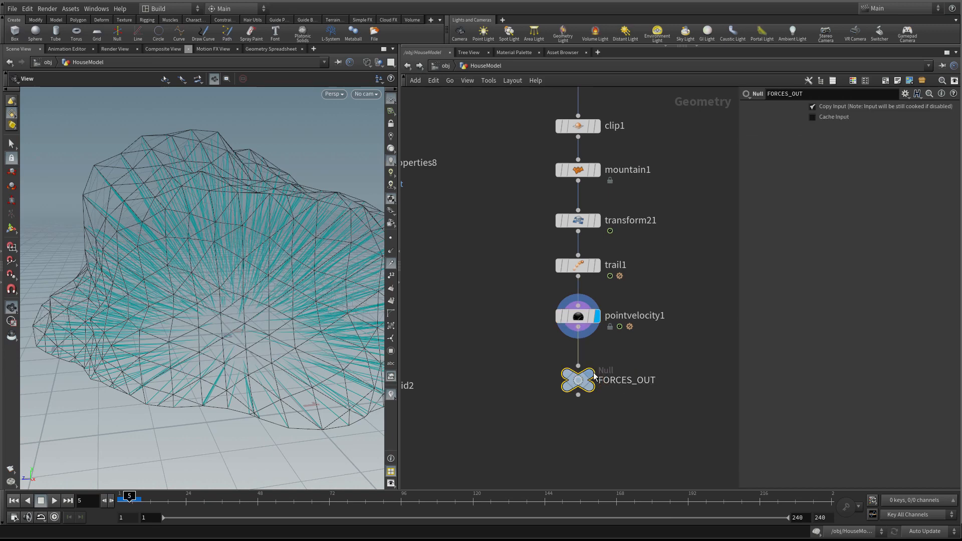
{"action": "middle_click", "coordinate": [578, 386]}
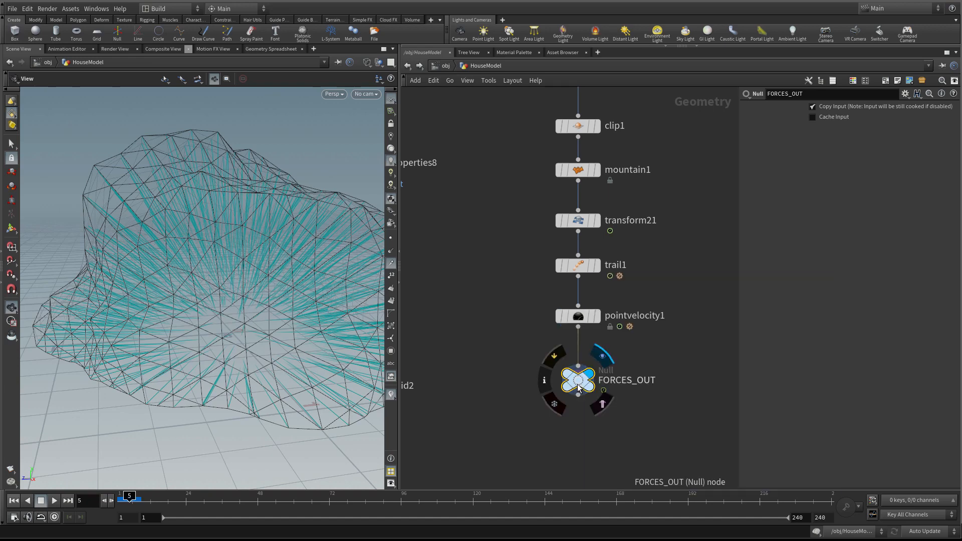
- Move rbdbulletsolver1 and grid2 lower in the network, further below the Frames Wall Const box
{"action": "scroll", "coordinate": [506, 338], "scroll_direction": "down", "scroll_amount": 3}
{"action": "middle_click_drag", "start_coordinate": [506, 338], "coordinate": [587, 271]}
{"action": "scroll", "coordinate": [476, 355], "scroll_direction": "up", "scroll_amount": 3}
{"action": "left_click_drag", "start_coordinate": [472, 314], "coordinate": [472, 355]}
{"action": "middle_click_drag", "start_coordinate": [548, 322], "coordinate": [548, 350]}
{"action": "left_click_drag", "start_coordinate": [525, 297], "coordinate": [544, 325]}
{"action": "middle_click_drag", "start_coordinate": [588, 284], "coordinate": [584, 298]}
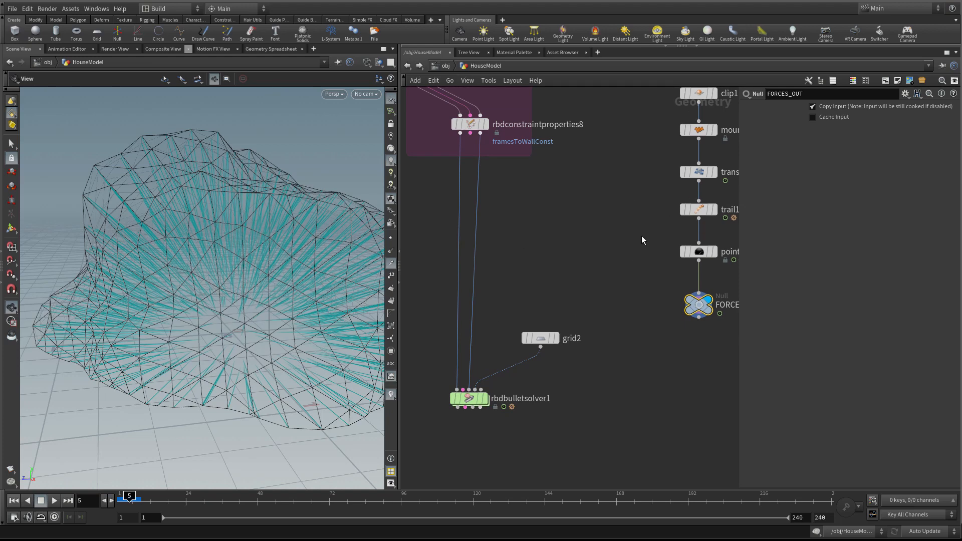
{"action": "middle_click_drag", "start_coordinate": [553, 426], "coordinate": [562, 401]}
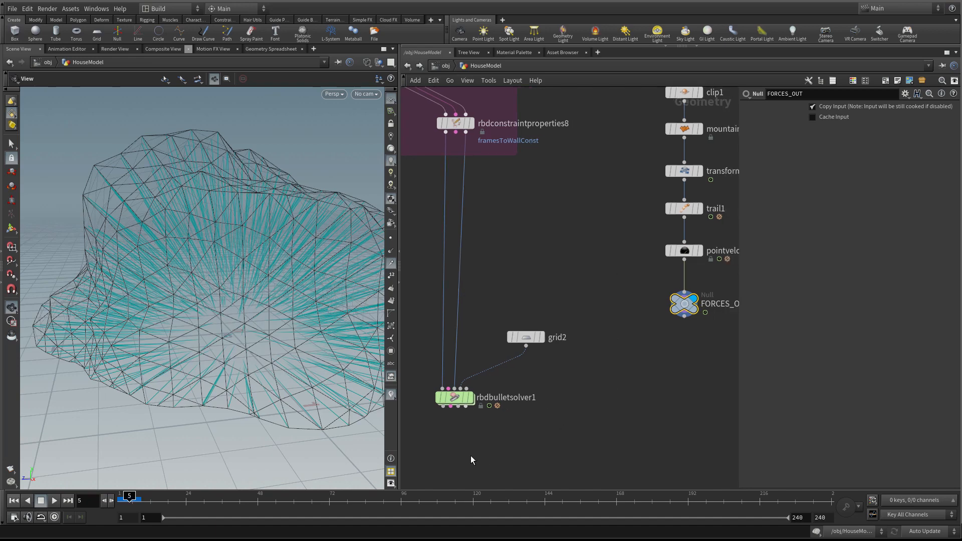
- Select rbdbulletsolver1, nudge grid2 down, widen the parameter area, and show the solver's Bullet Object settings
{"action": "left_click", "coordinate": [461, 398]}
{"action": "left_click_drag", "start_coordinate": [524, 350], "coordinate": [524, 361]}
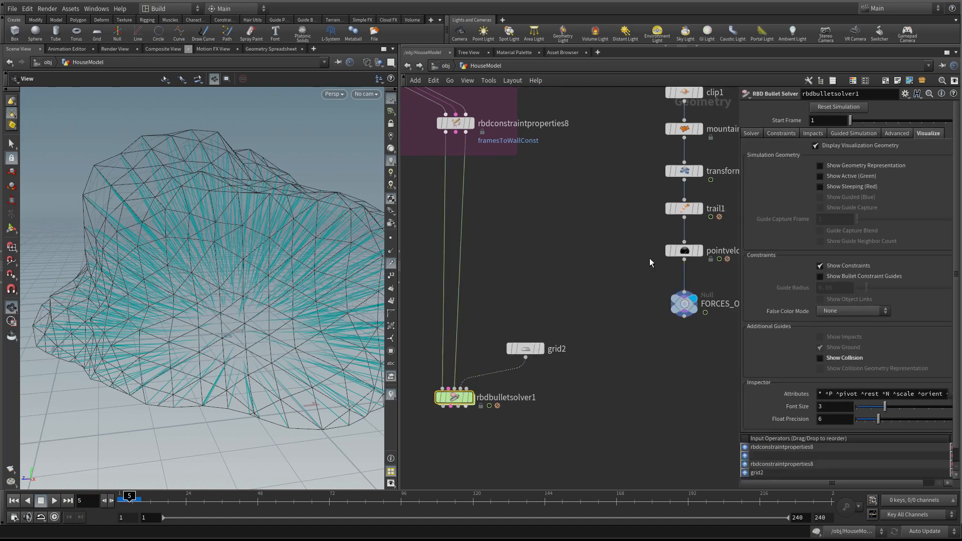
{"action": "left_click_drag", "start_coordinate": [788, 489], "coordinate": [687, 348]}
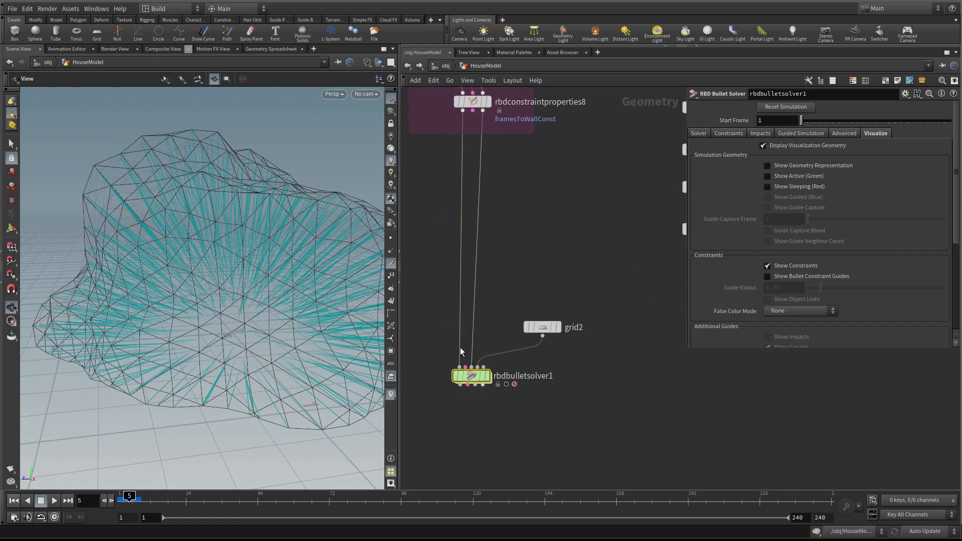
{"action": "scroll", "coordinate": [461, 352], "scroll_direction": "up", "scroll_amount": 2}
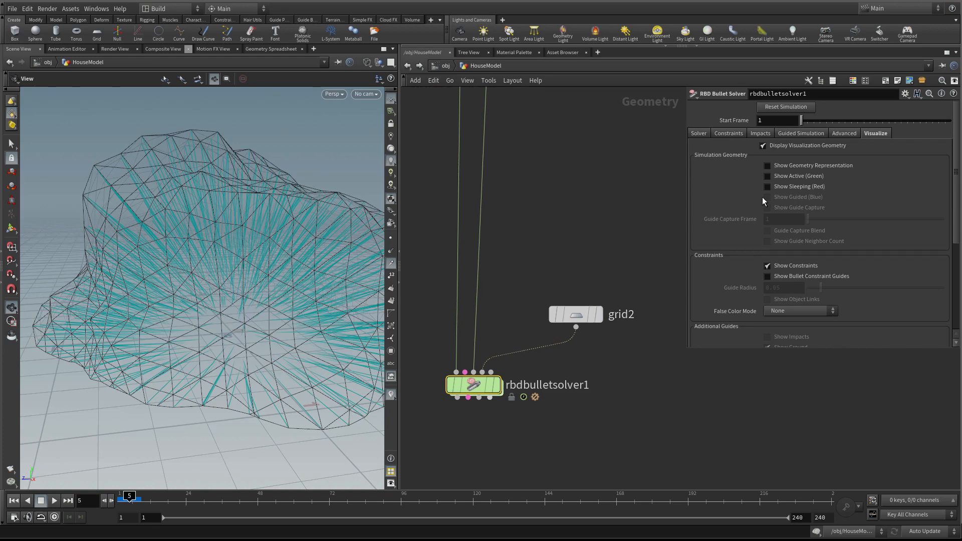
{"action": "left_click", "coordinate": [699, 133]}
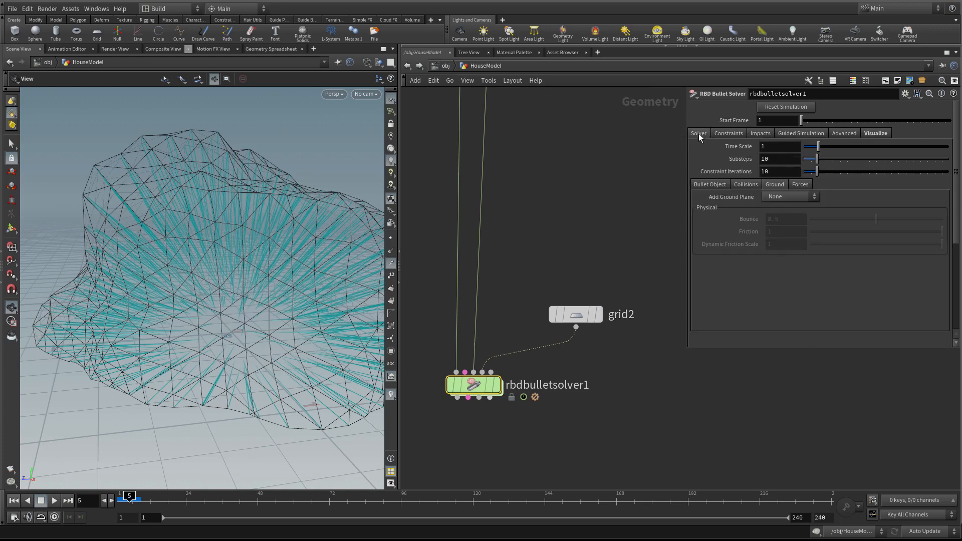
{"action": "left_click", "coordinate": [701, 184]}
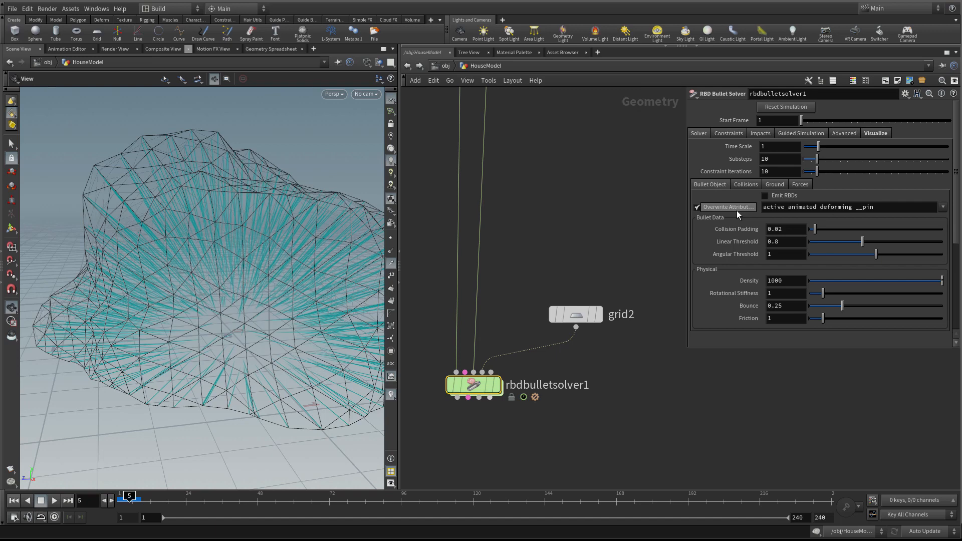
- Move rbdbulletsolver1 and grid2 up, closer to rbdconstraintproperties8
{"action": "scroll", "coordinate": [562, 225], "scroll_direction": "down", "scroll_amount": 2}
{"action": "scroll", "coordinate": [570, 228], "scroll_direction": "down", "scroll_amount": 3}
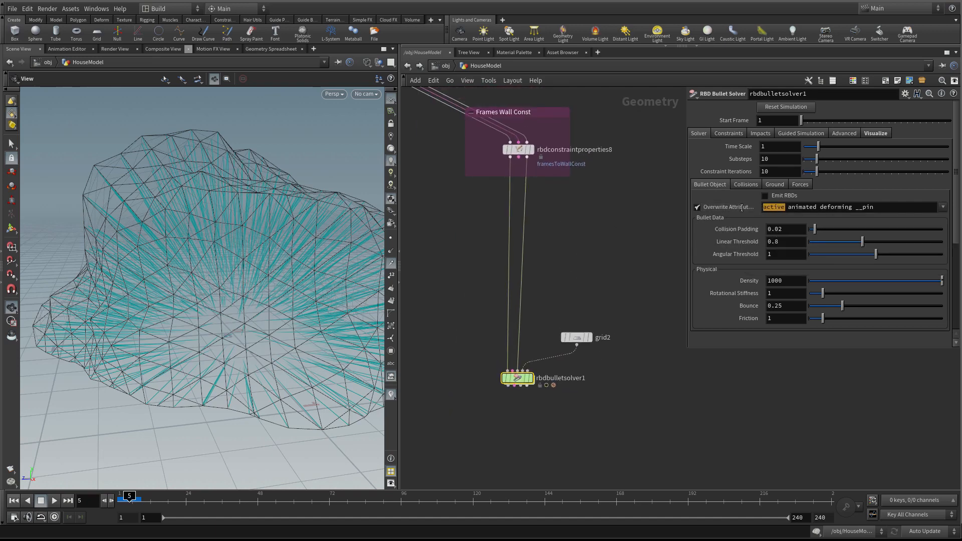
{"action": "middle_click_drag", "start_coordinate": [485, 175], "coordinate": [513, 273]}
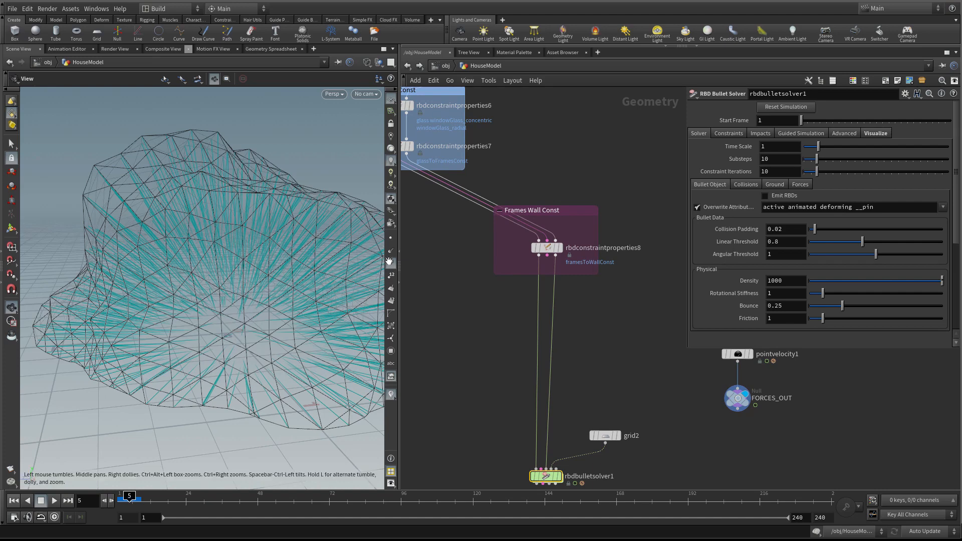
{"action": "middle_click_drag", "start_coordinate": [625, 331], "coordinate": [616, 309]}
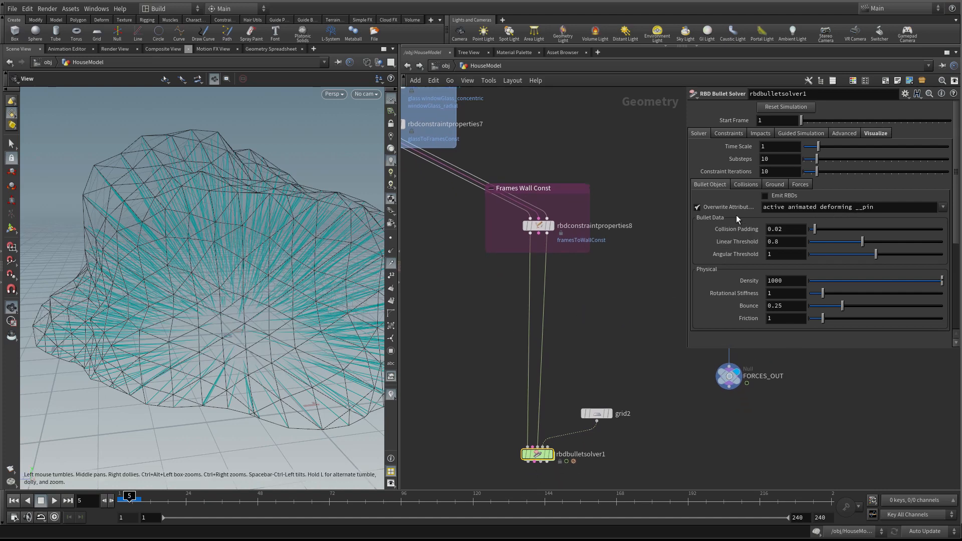
{"action": "middle_click_drag", "start_coordinate": [609, 348], "coordinate": [600, 296]}
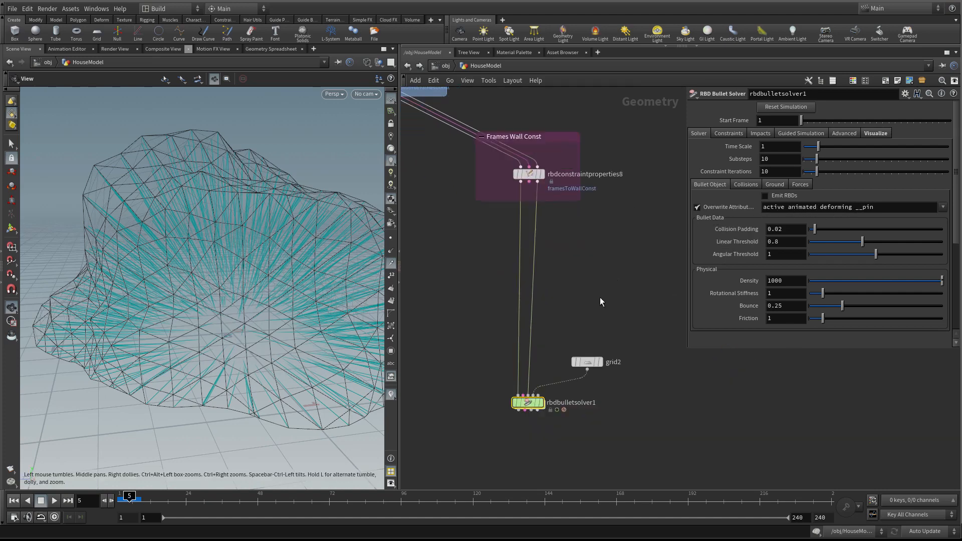
{"action": "left_click_drag", "start_coordinate": [480, 373], "coordinate": [546, 426]}
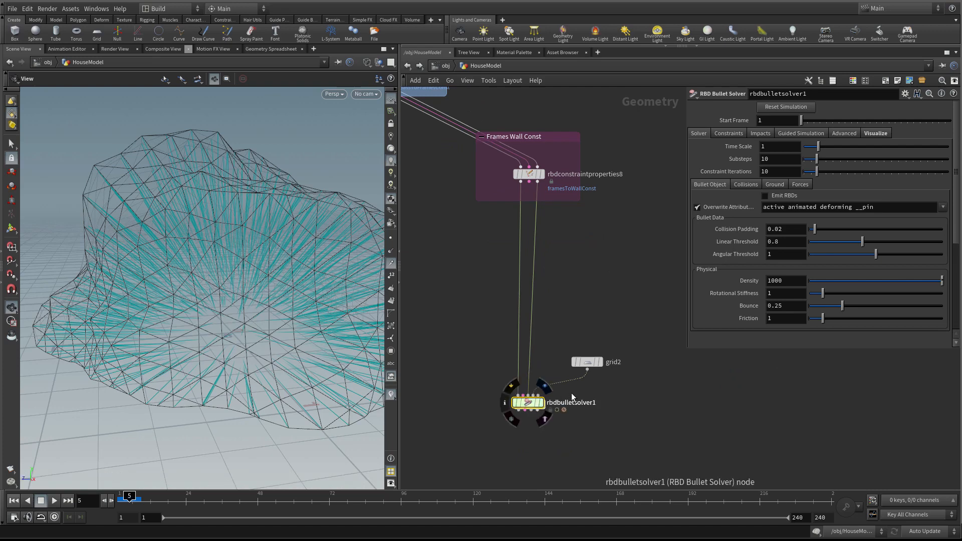
{"action": "middle_click_drag", "start_coordinate": [603, 282], "coordinate": [602, 294]}
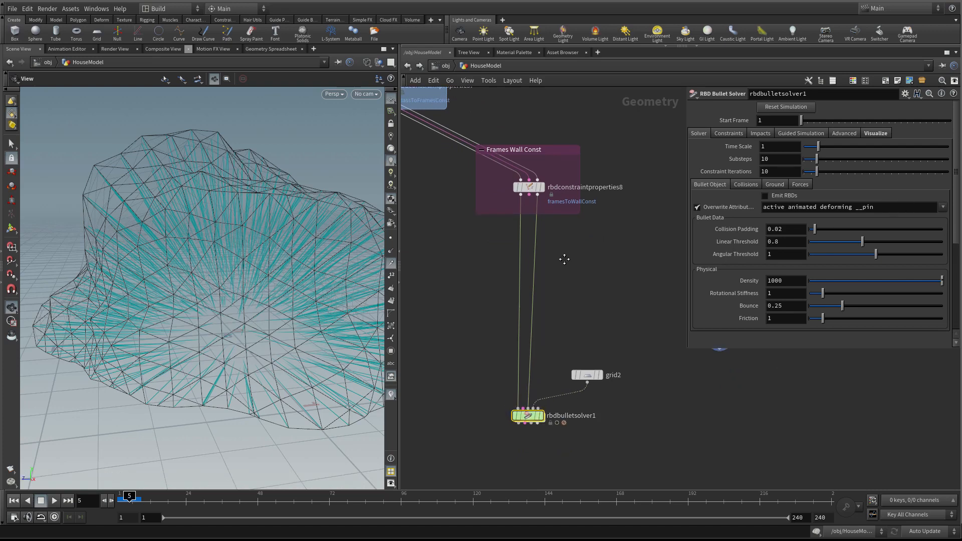
{"action": "middle_click_drag", "start_coordinate": [564, 259], "coordinate": [565, 262]}
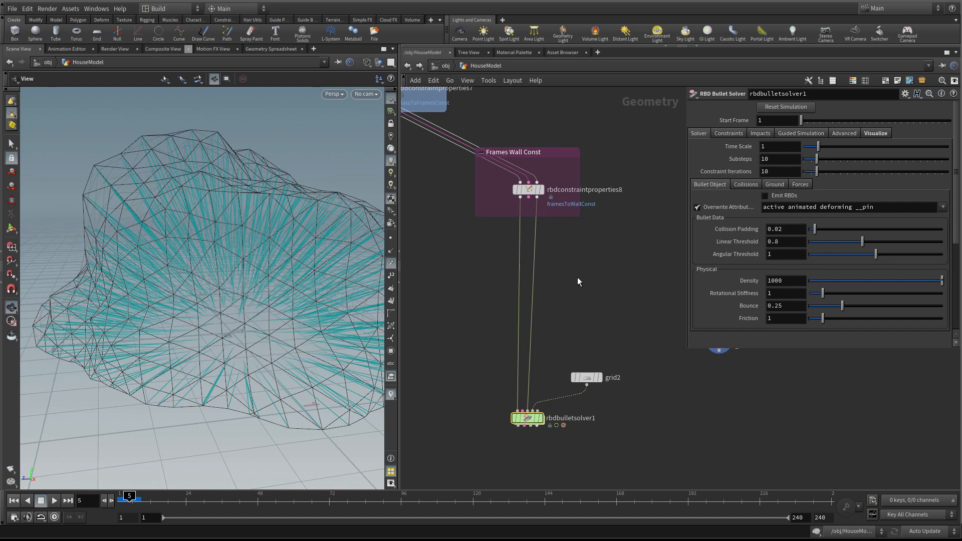
{"action": "left_click_drag", "start_coordinate": [528, 416], "coordinate": [536, 333]}
{"action": "left_click_drag", "start_coordinate": [587, 378], "coordinate": [599, 281]}
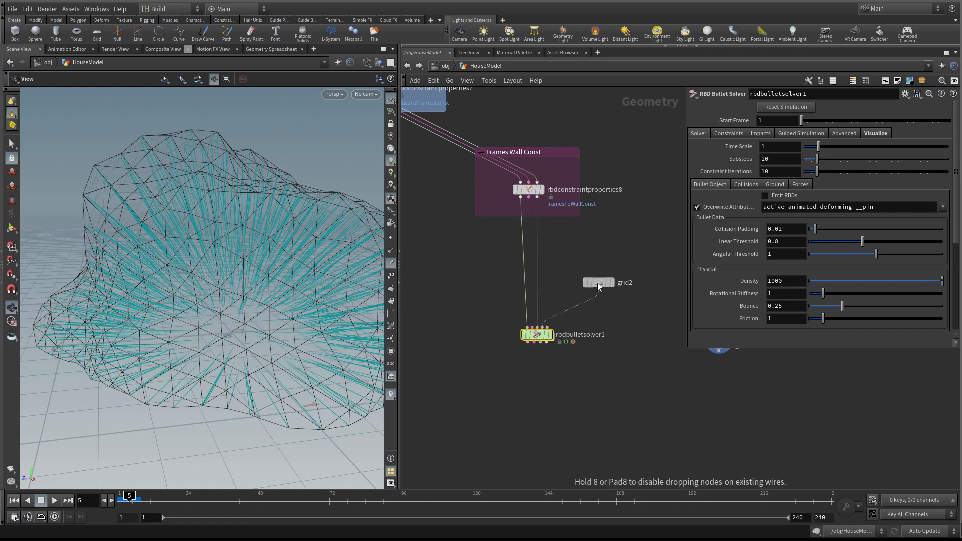
- Add v to the Overwrite Attributes of rbdbulletsolver1, after __pin
{"action": "middle_click_drag", "start_coordinate": [633, 336], "coordinate": [627, 338]}
{"action": "left_click", "coordinate": [896, 207]}
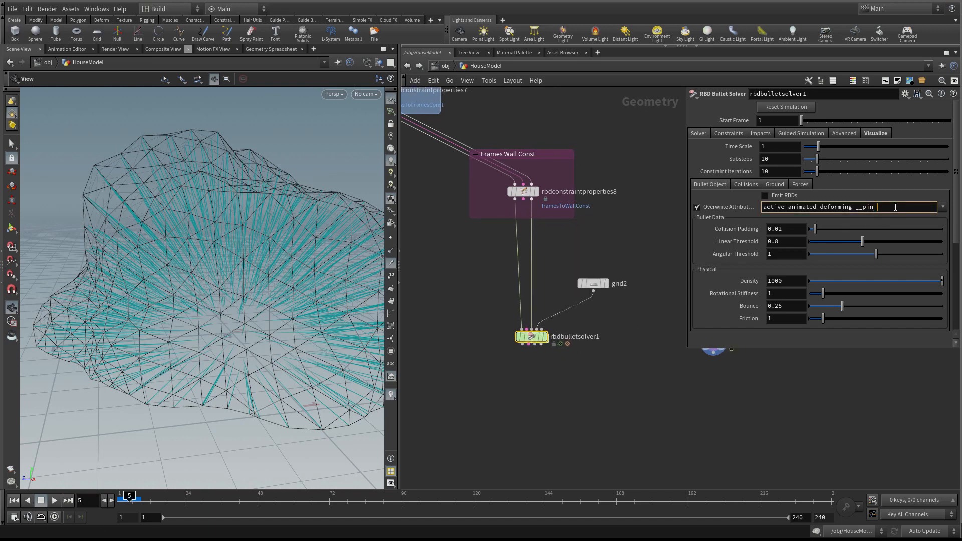
{"action": "key", "text": "Return"}
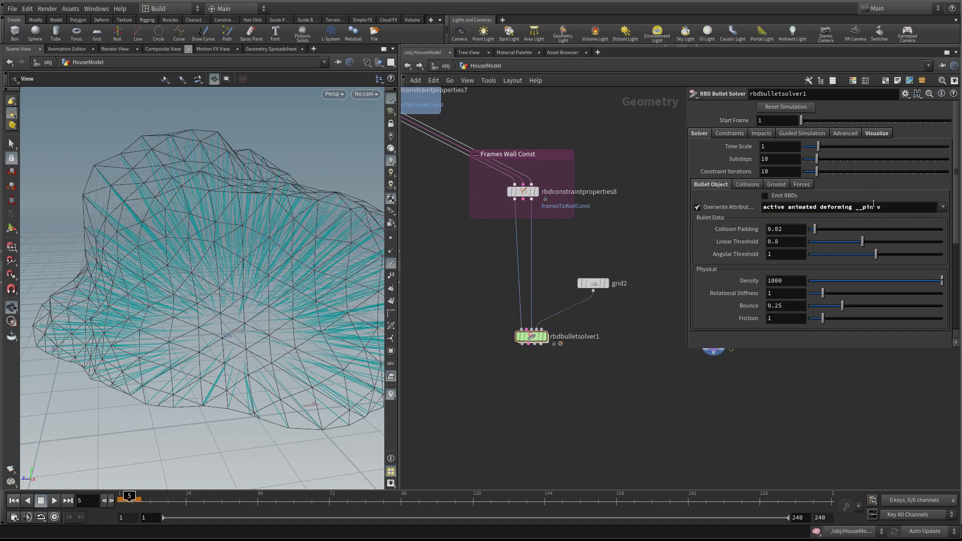
- Move the whole node chain from sphere1 to FORCES_OUT closer to rbdbulletsolver1, and lower grid2 slightly
{"action": "middle_click_drag", "start_coordinate": [600, 239], "coordinate": [565, 282]}
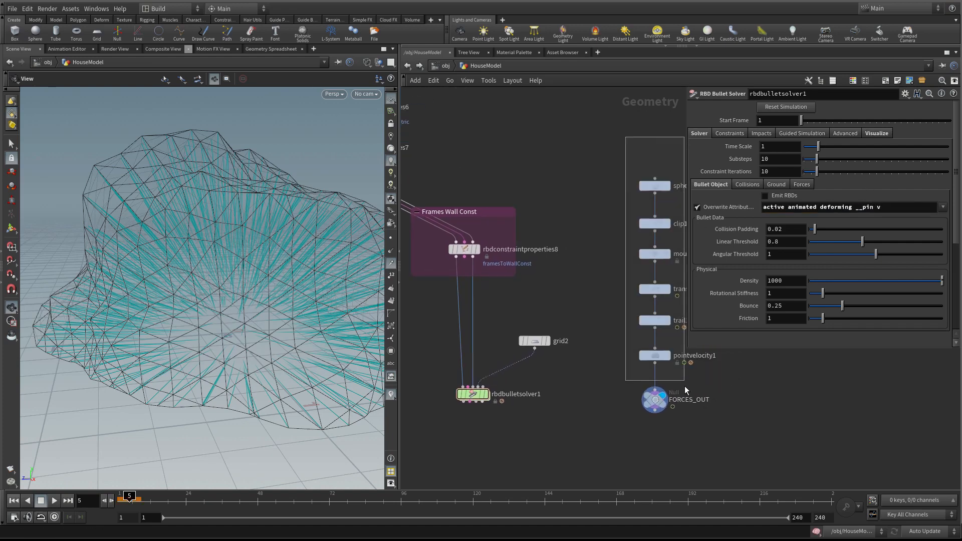
{"action": "left_click_drag", "start_coordinate": [685, 387], "coordinate": [598, 290]}
{"action": "middle_click_drag", "start_coordinate": [536, 297], "coordinate": [579, 293]}
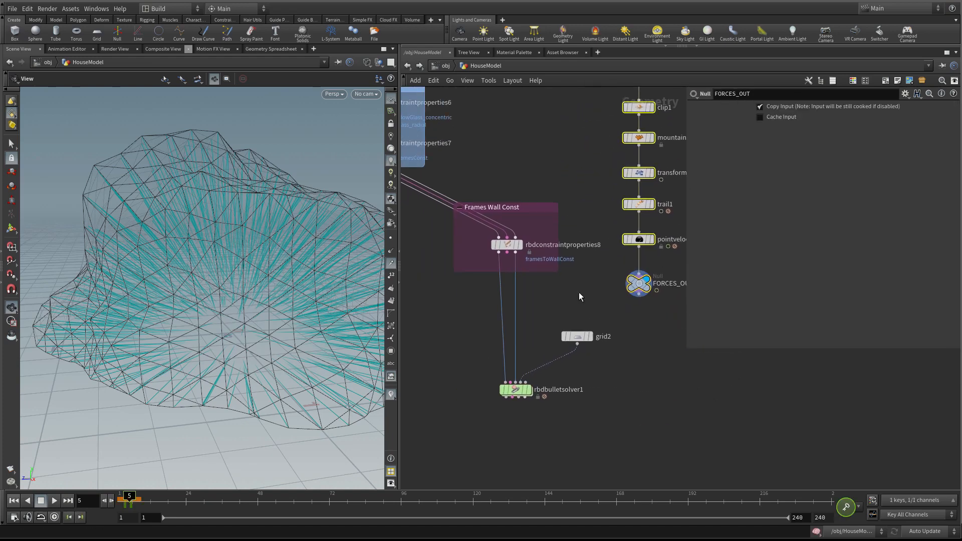
{"action": "left_click_drag", "start_coordinate": [579, 336], "coordinate": [579, 354]}
{"action": "middle_click_drag", "start_coordinate": [489, 327], "coordinate": [516, 327]}
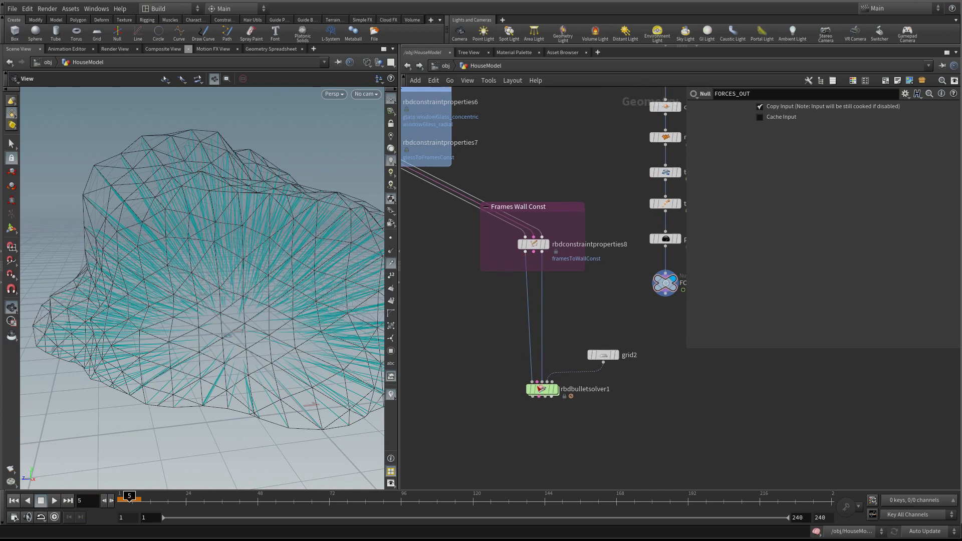
- Add a Null below rbdconstraintproperties8, wire that node's first output into it, and display the Null
{"action": "scroll", "coordinate": [582, 323], "scroll_direction": "up", "scroll_amount": 2}
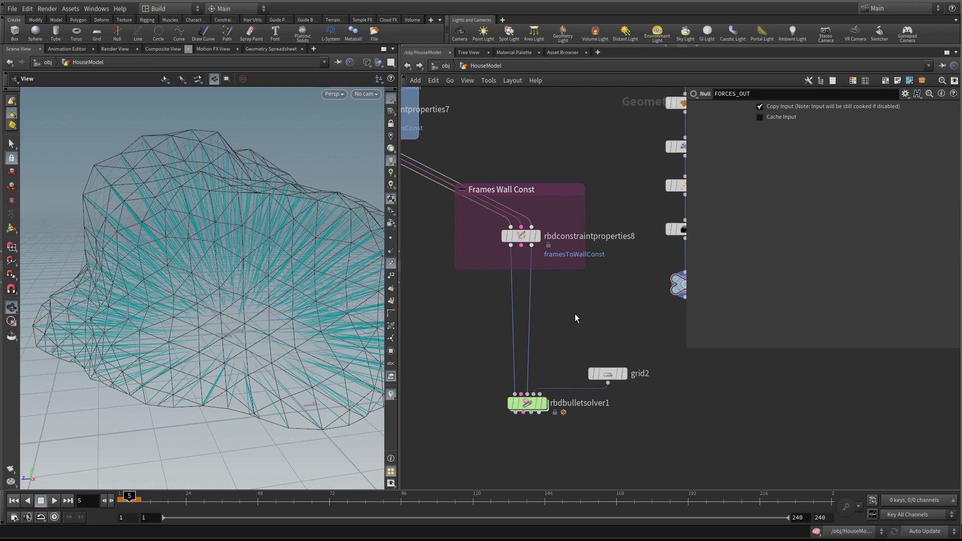
{"action": "key", "text": "Tab"}
{"action": "type", "text": "null"}
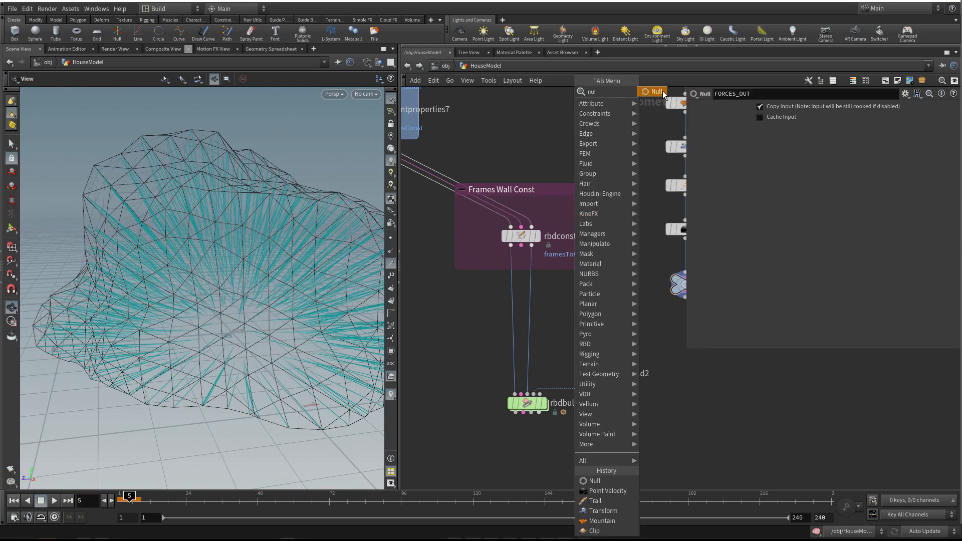
{"action": "left_click", "coordinate": [662, 92]}
{"action": "left_click", "coordinate": [585, 334]}
{"action": "left_click", "coordinate": [510, 245]}
{"action": "left_click", "coordinate": [586, 323]}
{"action": "left_click_drag", "start_coordinate": [590, 335], "coordinate": [462, 331]}
{"action": "left_click", "coordinate": [468, 325]}
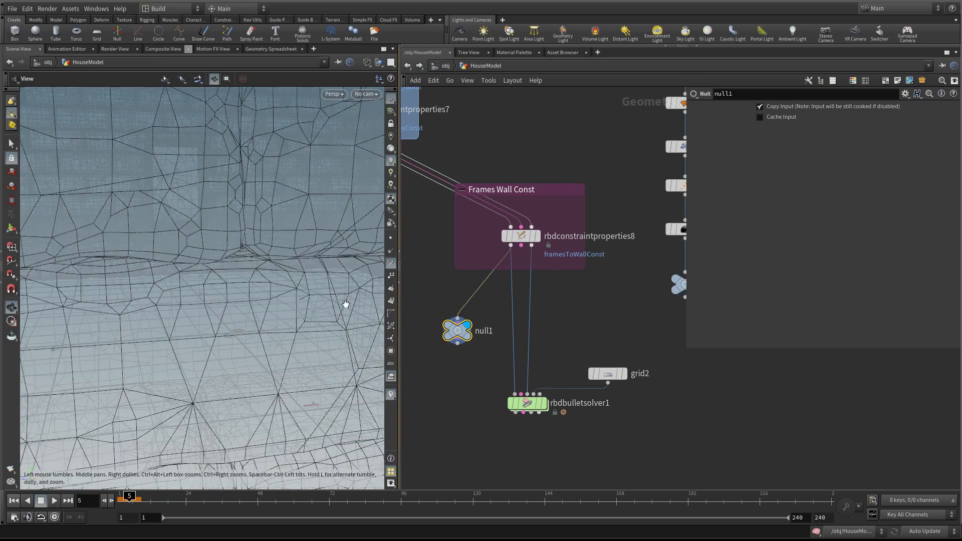
- View the whole house shaded without wireframe and inspect null1's geometry information
{"action": "scroll", "coordinate": [179, 276], "scroll_direction": "down", "scroll_amount": 10}
{"action": "mouse_move", "coordinate": [179, 275]}
{"action": "left_mouse_down"}
{"action": "mouse_move", "coordinate": [197, 294]}
{"action": "mouse_move", "coordinate": [209, 281]}
{"action": "mouse_move", "coordinate": [296, 323]}
{"action": "left_mouse_up"}
{"action": "key", "text": "w"}
{"action": "scroll", "coordinate": [296, 322], "scroll_direction": "up", "scroll_amount": 5}
{"action": "middle_click", "coordinate": [457, 331]}
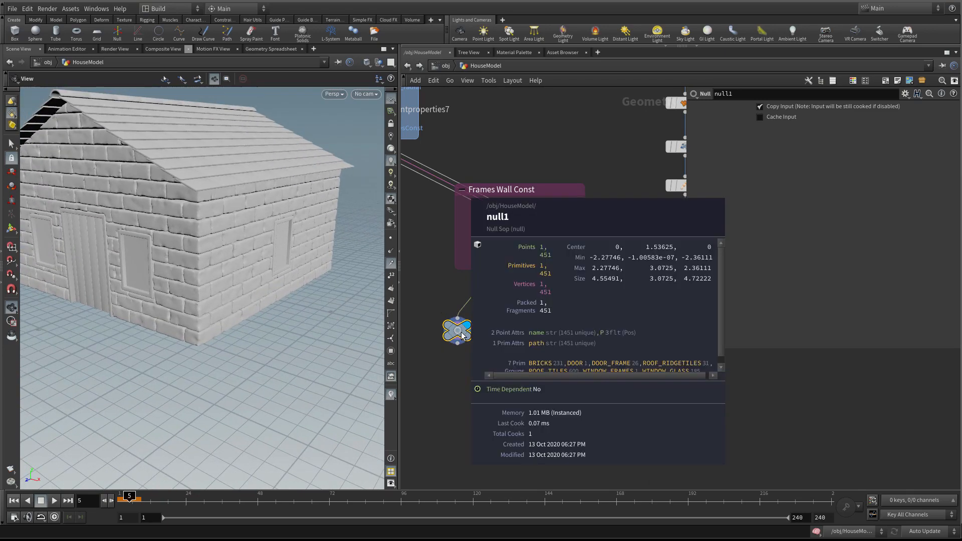
- Move null1 above grid2, rewire it to the third output of rbdconstraintproperties8, and check its geometry information
{"action": "left_click_drag", "start_coordinate": [457, 331], "coordinate": [608, 326]}
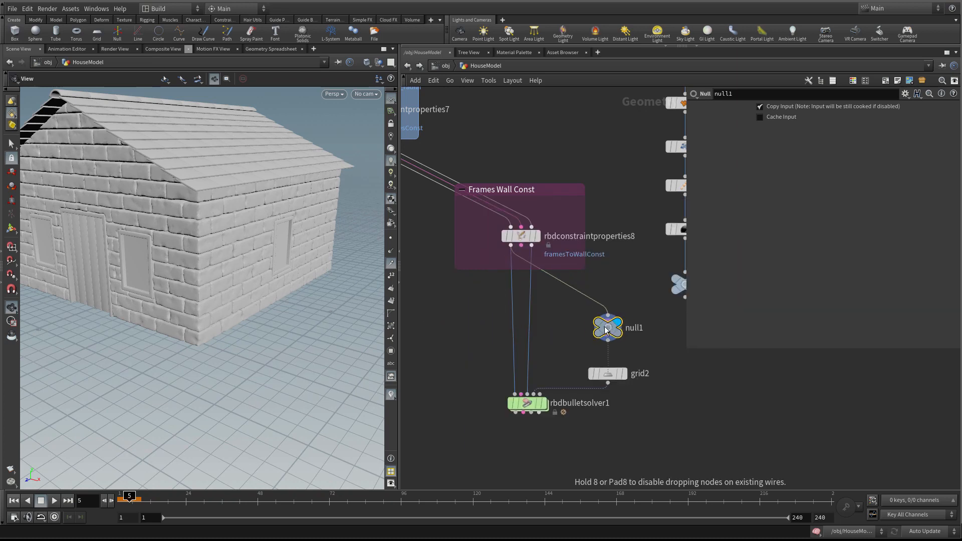
{"action": "left_click", "coordinate": [532, 245]}
{"action": "left_click", "coordinate": [601, 315]}
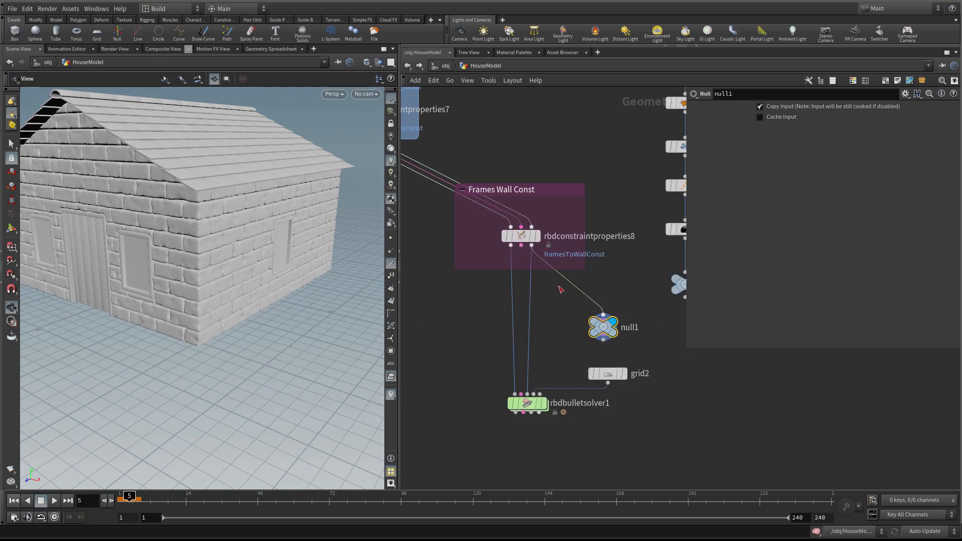
{"action": "left_click_drag", "start_coordinate": [603, 327], "coordinate": [590, 327]}
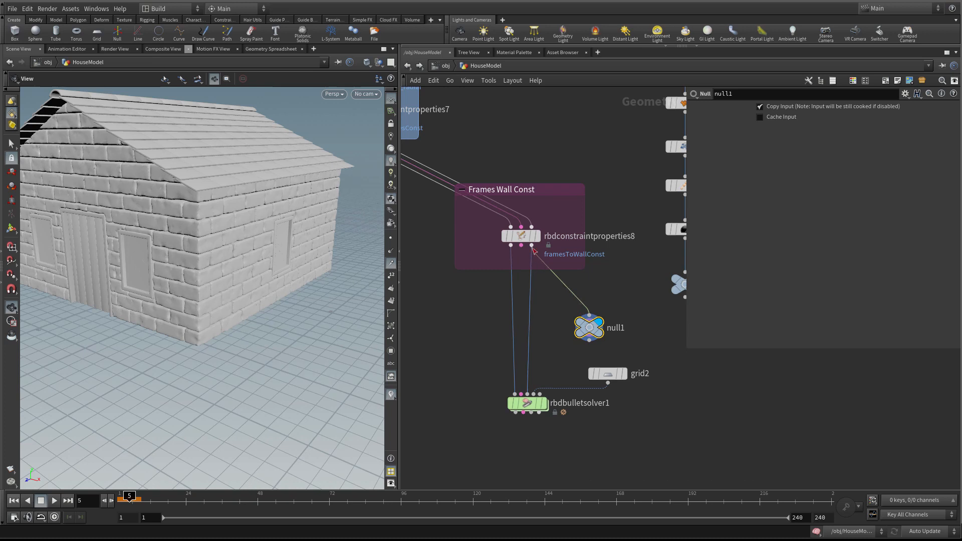
{"action": "middle_click", "coordinate": [594, 329]}
- Lower rbdbulletsolver1 and grid2 to make room beneath null1 and rbdconstraintproperties8
{"action": "middle_click_drag", "start_coordinate": [517, 350], "coordinate": [477, 345]}
{"action": "left_click_drag", "start_coordinate": [493, 403], "coordinate": [494, 419]}
{"action": "left_click", "coordinate": [486, 414]}
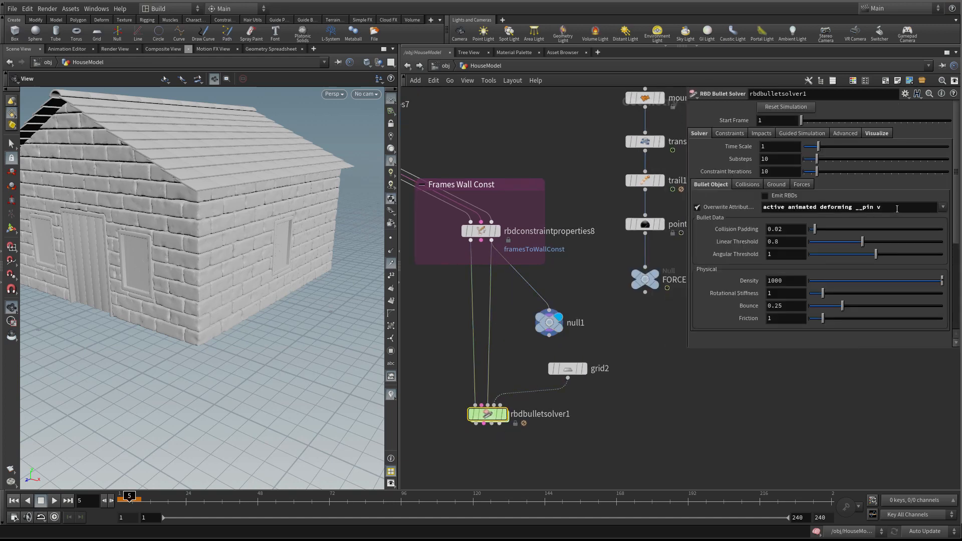
{"action": "middle_click", "coordinate": [550, 322]}
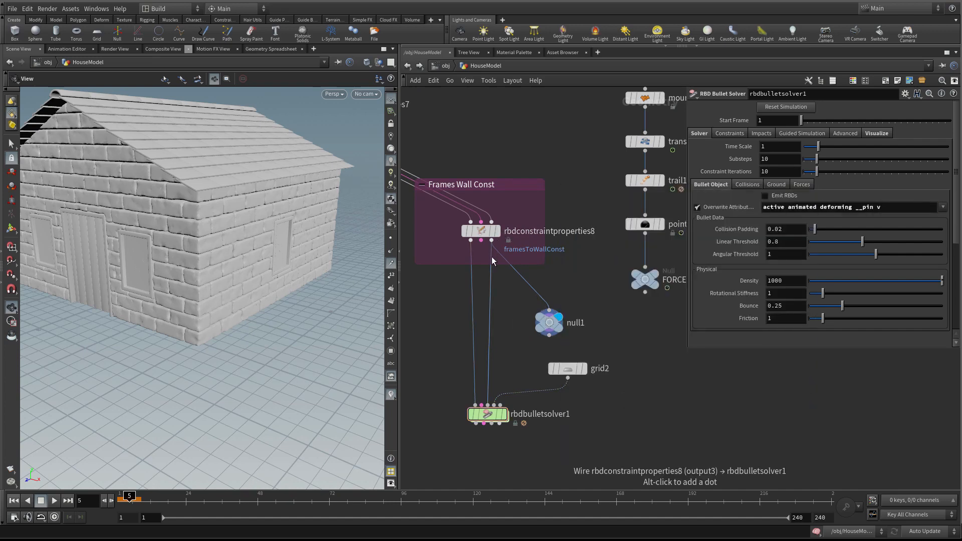
{"action": "left_click_drag", "start_coordinate": [568, 369], "coordinate": [564, 386]}
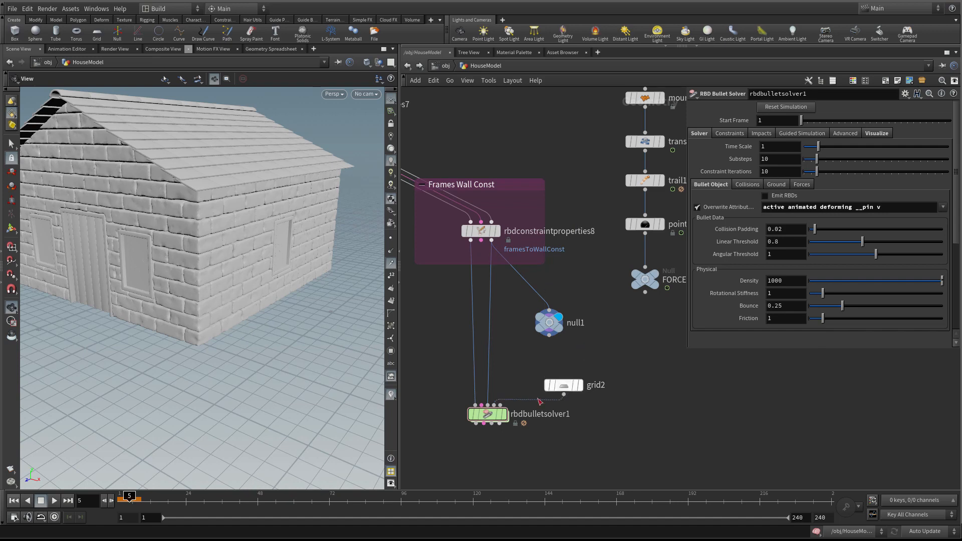
{"action": "left_click_drag", "start_coordinate": [493, 418], "coordinate": [494, 434]}
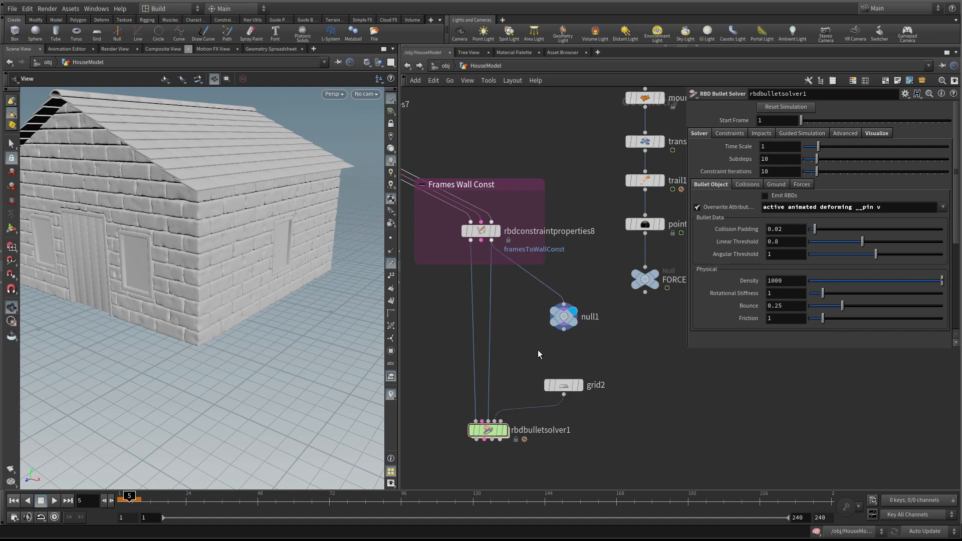
{"action": "key", "text": "Tab"}
{"action": "type", "text": "atta"}
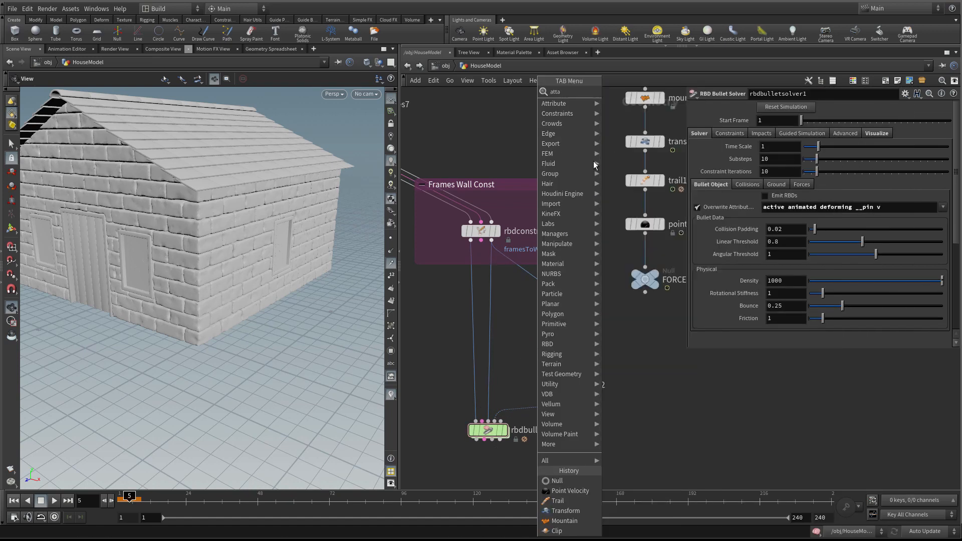
{"action": "key", "text": "Escape"}
- Add an Attribute Transfer node between null1 and grid2
{"action": "key", "text": "Tab"}
{"action": "type", "text": "att"}
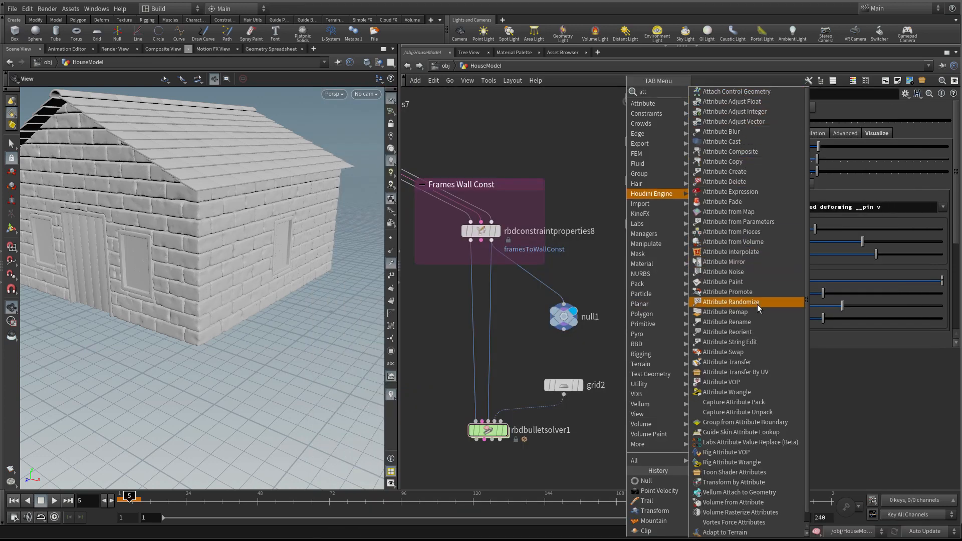
{"action": "left_click", "coordinate": [761, 362]}
{"action": "left_click", "coordinate": [546, 355]}
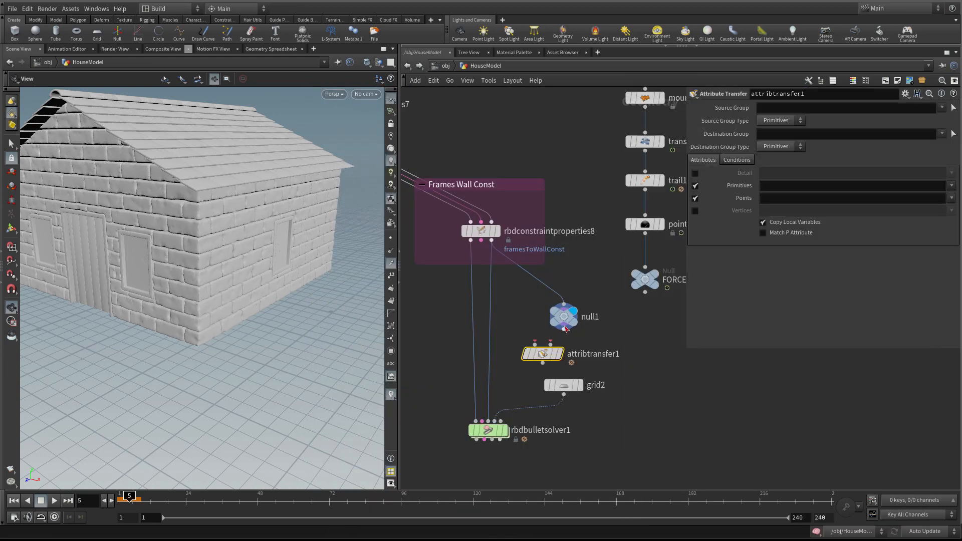
- Delete null1 and route the third output of rbdconstraintproperties8 through attribtransfer1 into the Proxy Geometry input of rbdbulletsolver1
{"action": "left_click", "coordinate": [569, 323]}
{"action": "key", "text": "Delete"}
{"action": "left_click_drag", "start_coordinate": [550, 359], "coordinate": [555, 338]}
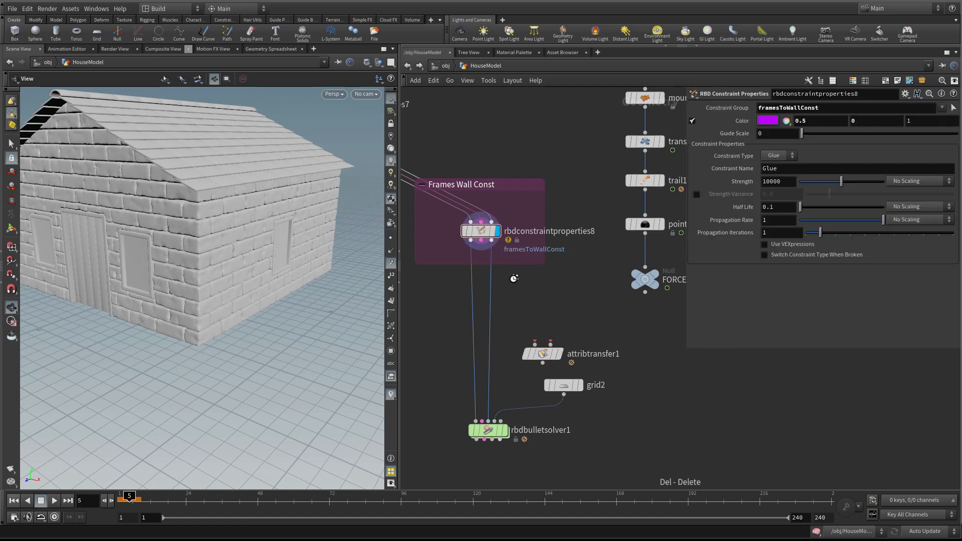
{"action": "left_click_drag", "start_coordinate": [494, 242], "coordinate": [541, 325]}
{"action": "left_click", "coordinate": [549, 343]}
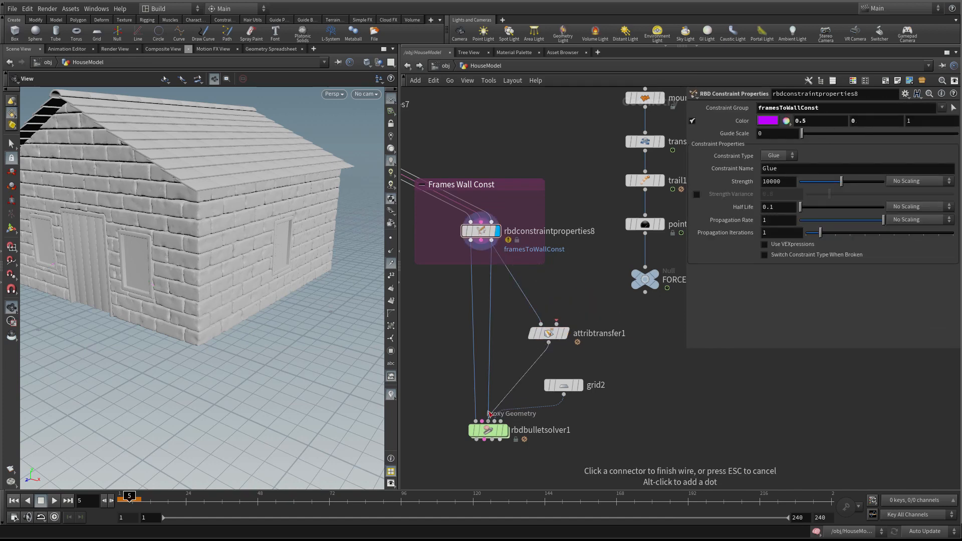
{"action": "left_click", "coordinate": [488, 421]}
- Check rbdconstraintproperties8's information and wire FORCES_OUT into the second input of attribtransfer1
{"action": "left_click", "coordinate": [480, 231]}
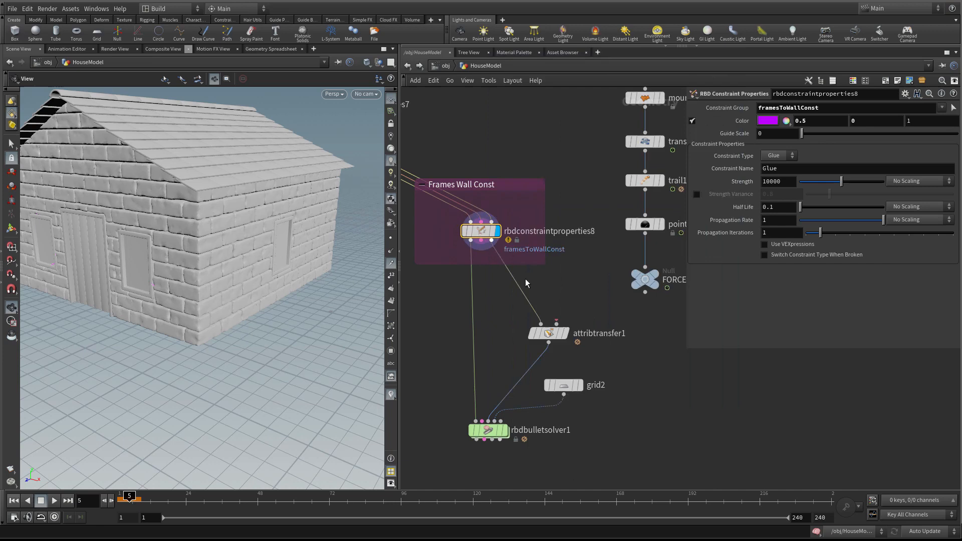
{"action": "left_click", "coordinate": [475, 232]}
{"action": "middle_click", "coordinate": [476, 232]}
{"action": "left_click", "coordinate": [566, 333]}
{"action": "left_click", "coordinate": [645, 292]}
{"action": "left_click", "coordinate": [557, 324]}
- Display attribtransfer1, limit its transfer to point attributes, and set its Distance Threshold to 3
{"action": "left_click", "coordinate": [549, 338]}
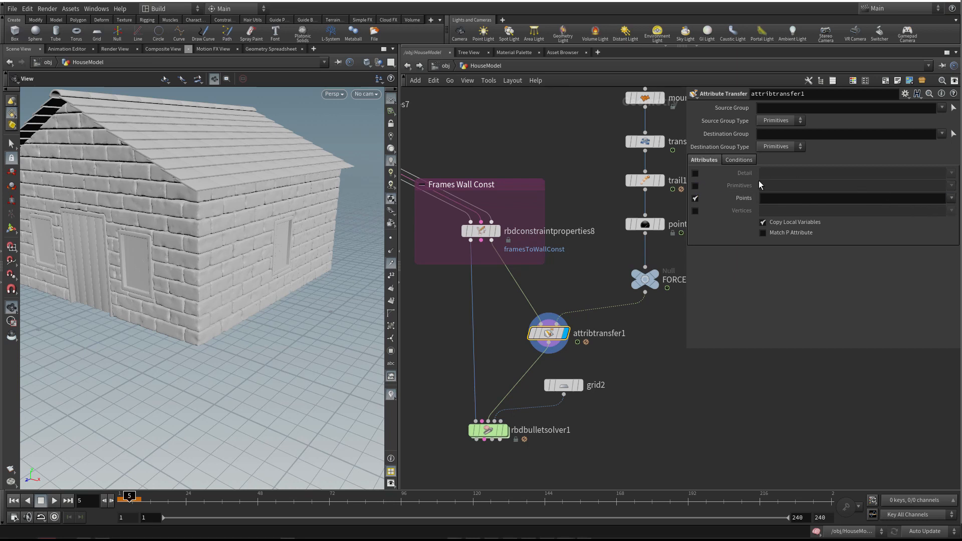
{"action": "left_click", "coordinate": [737, 159]}
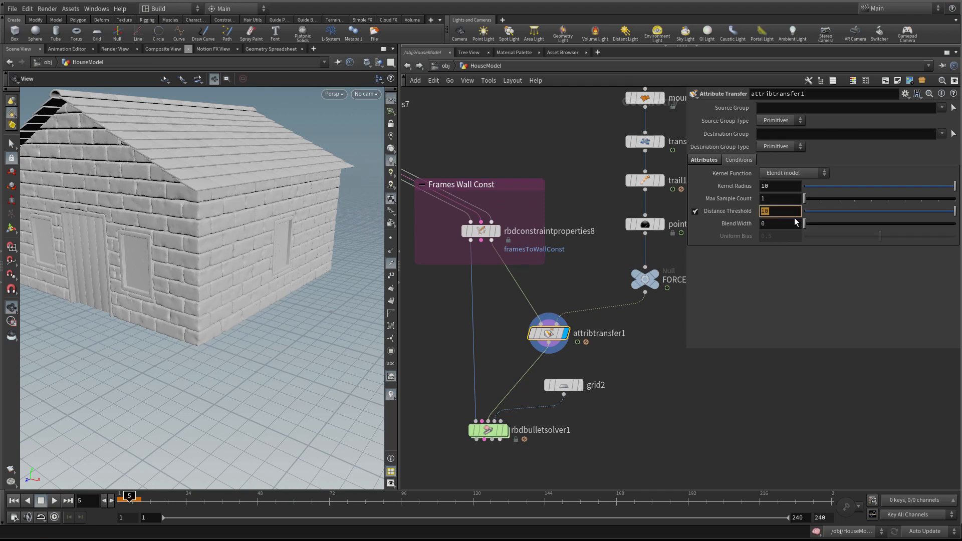
{"action": "type", "text": "3"}
{"action": "key", "text": "Return"}
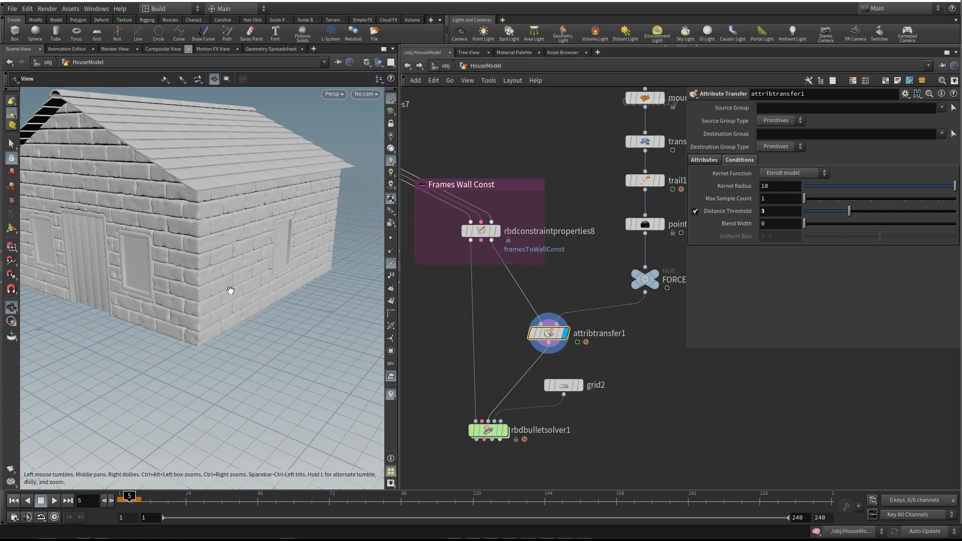
{"action": "left_click_drag", "start_coordinate": [183, 241], "coordinate": [205, 243]}
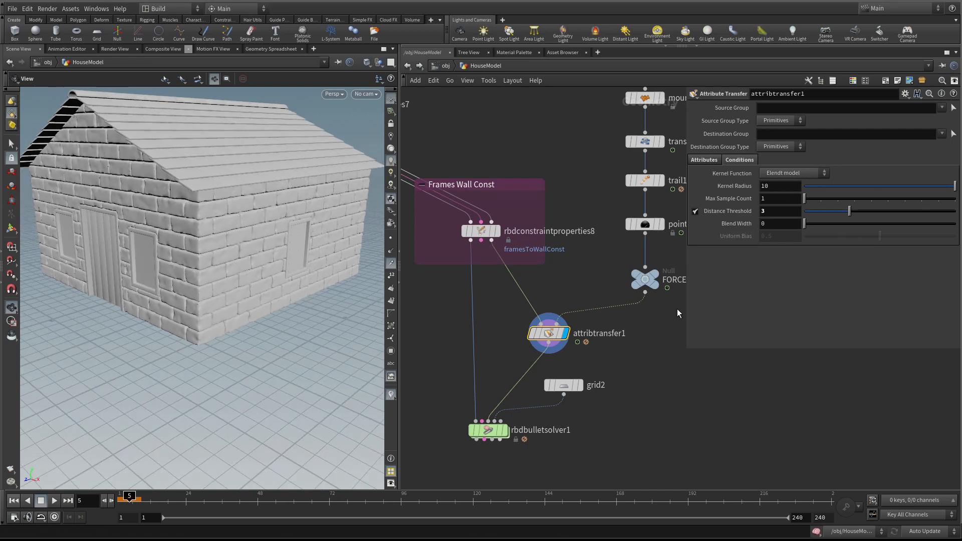
- Display rbdbulletsolver1 with its parameters shown and return the timeline to frame 1
{"action": "left_click", "coordinate": [639, 253]}
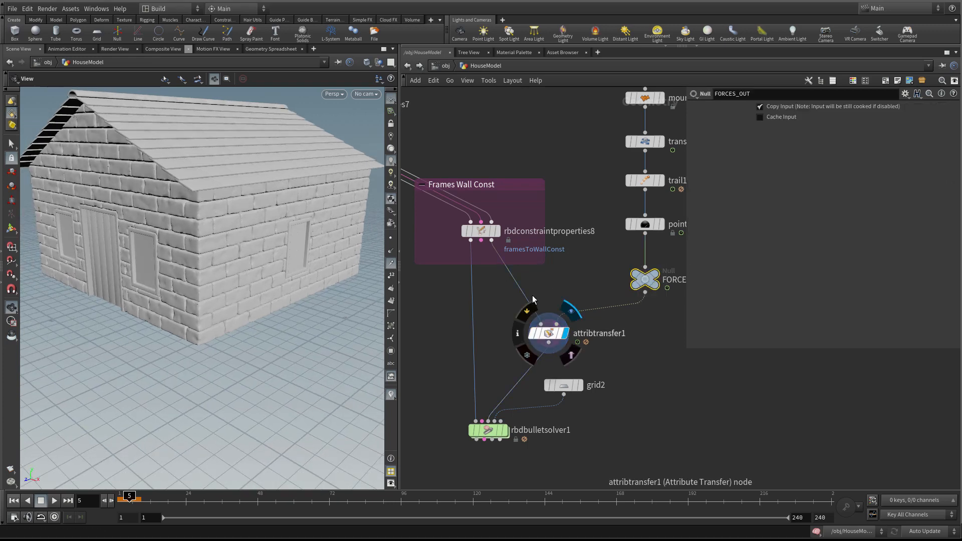
{"action": "left_click", "coordinate": [506, 431]}
{"action": "left_click", "coordinate": [493, 431]}
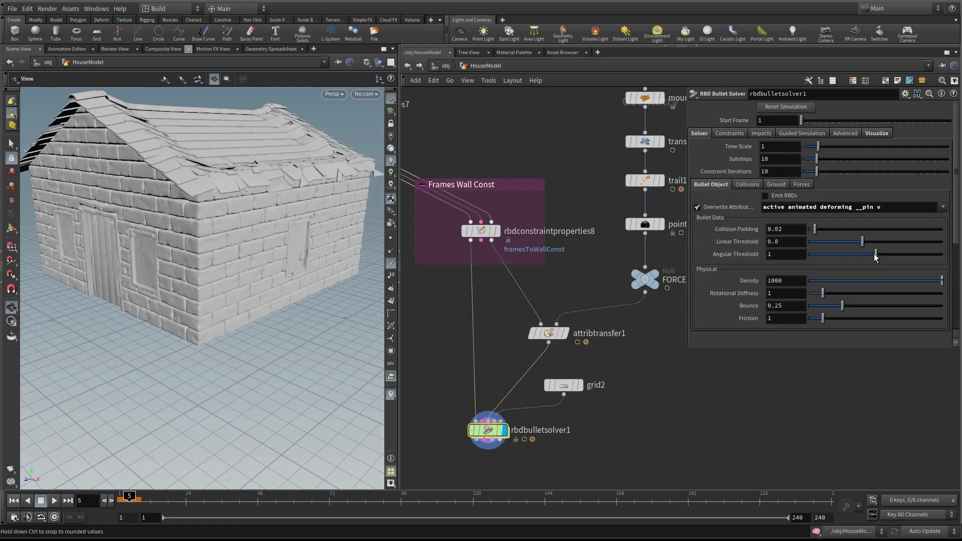
{"action": "left_click", "coordinate": [14, 501]}
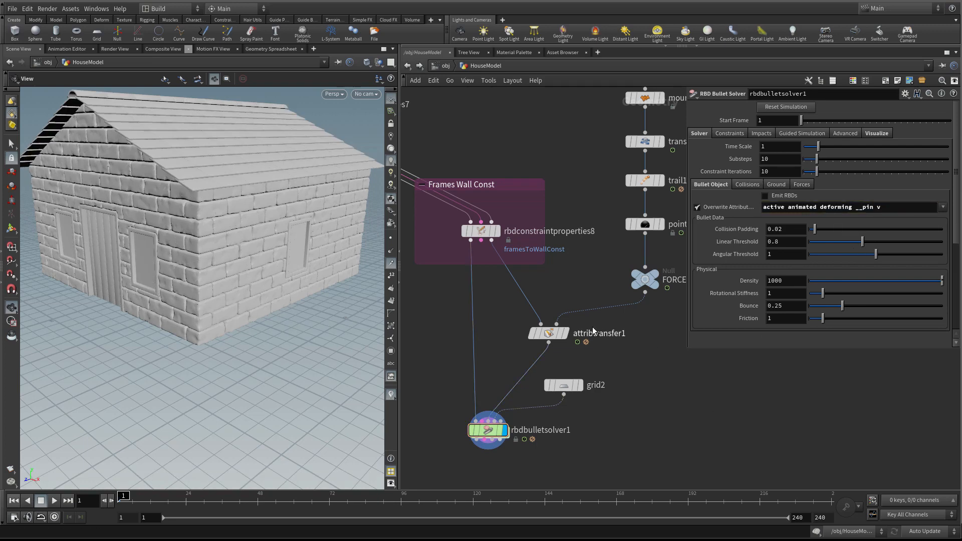
- Check attribtransfer1's point attributes and play the rbdbulletsolver1 simulation to watch the house explode
{"action": "middle_click", "coordinate": [548, 335]}
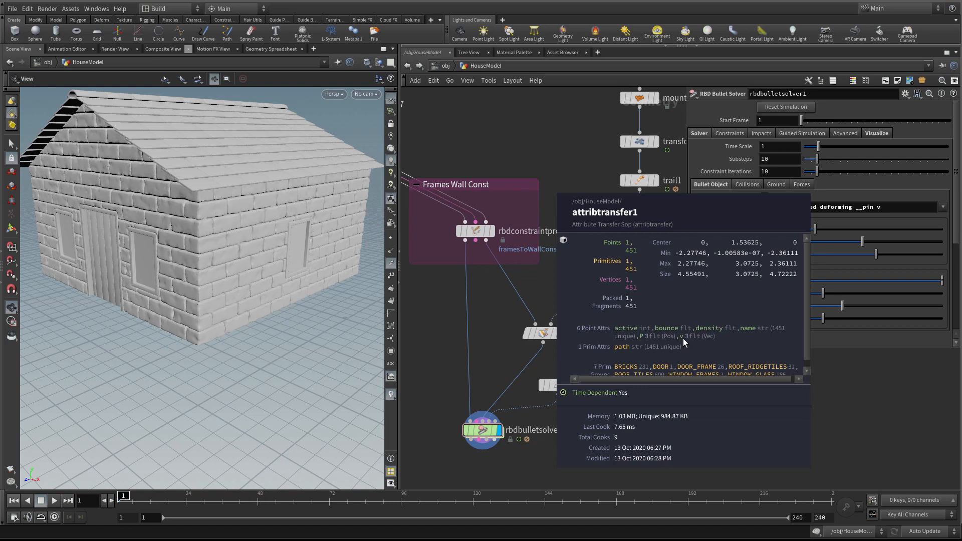
{"action": "middle_click_drag", "start_coordinate": [653, 444], "coordinate": [648, 422]}
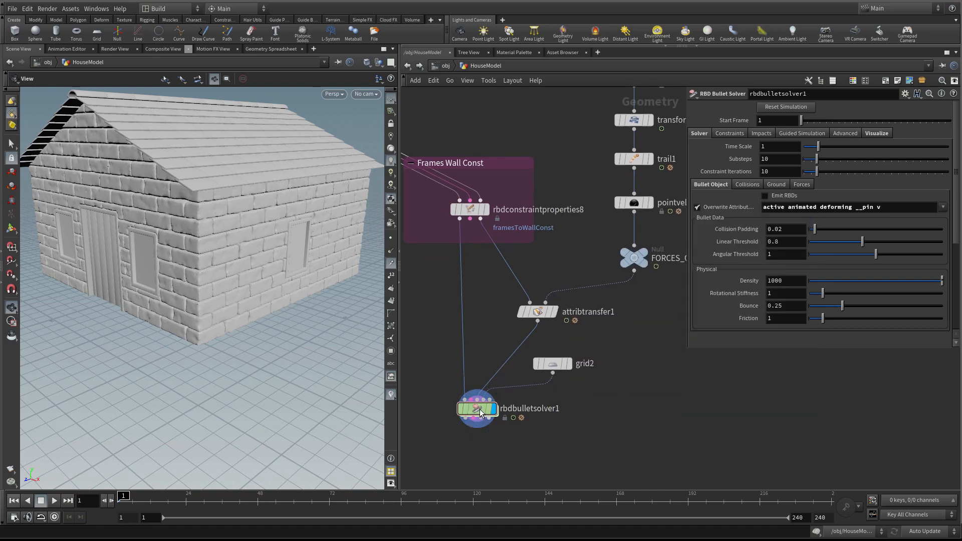
{"action": "left_click", "coordinate": [480, 412]}
{"action": "right_click_drag", "start_coordinate": [300, 232], "coordinate": [232, 254]}
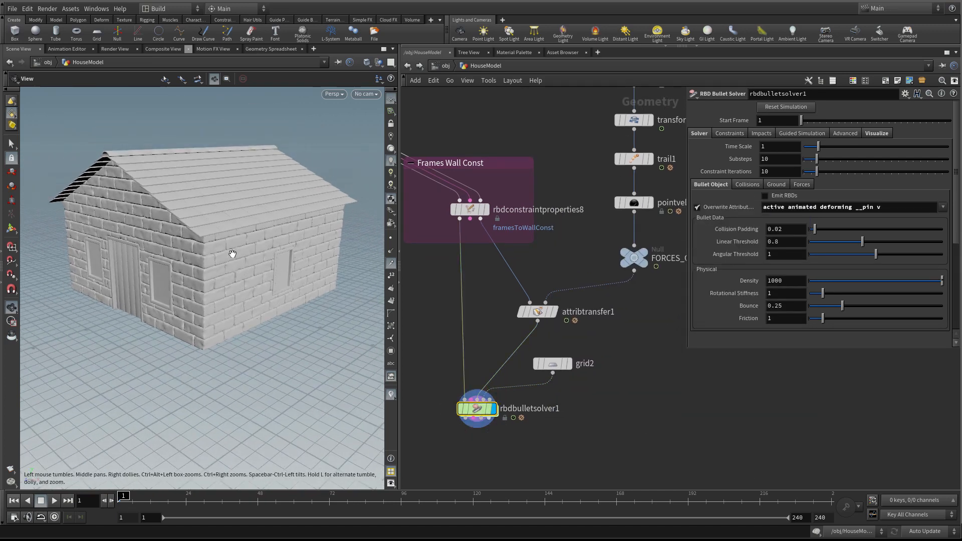
{"action": "key", "text": "Up"}
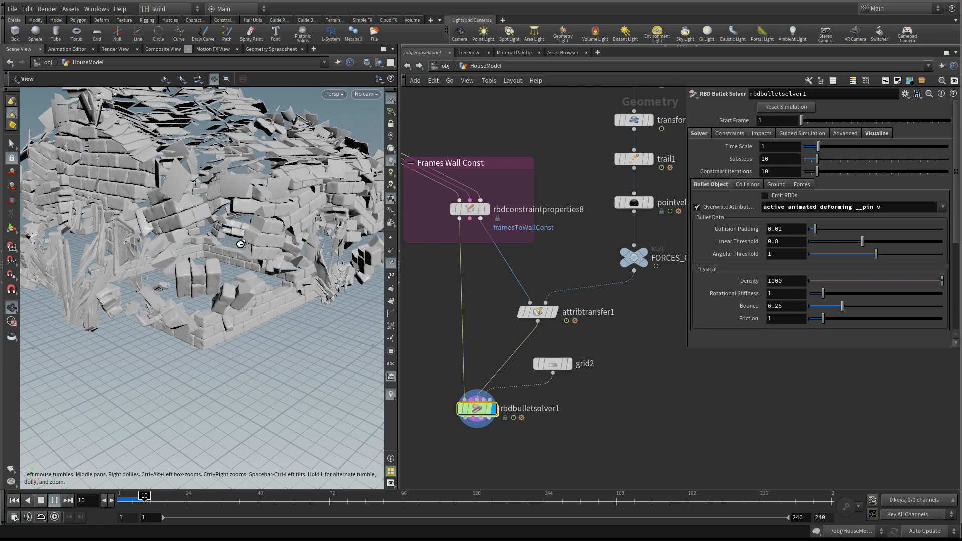
{"action": "left_click_drag", "start_coordinate": [250, 240], "coordinate": [288, 279]}
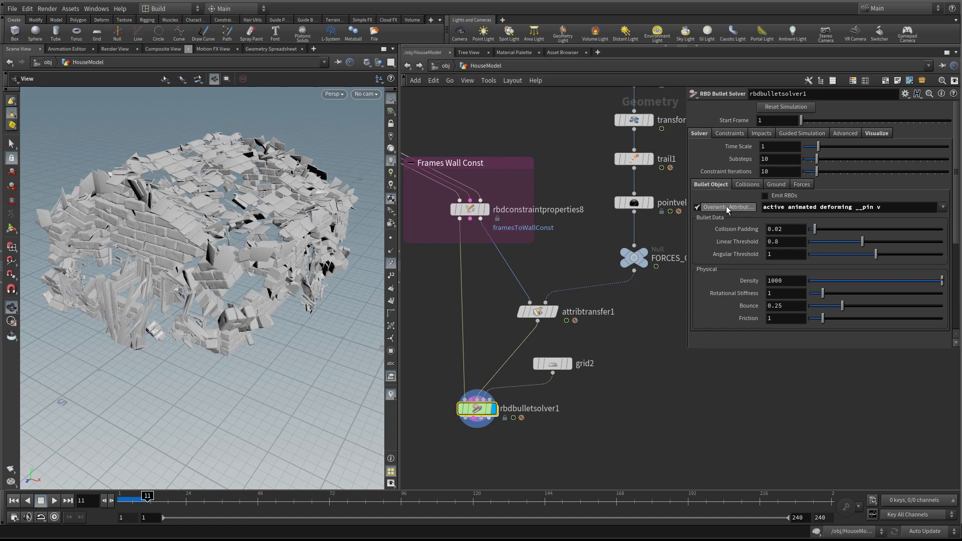
- Inspect pointvelocity1's v values at frame 11 in the Geometry Spreadsheet, view the exploded house, and return to frame 1
{"action": "mouse_move", "coordinate": [744, 211]}
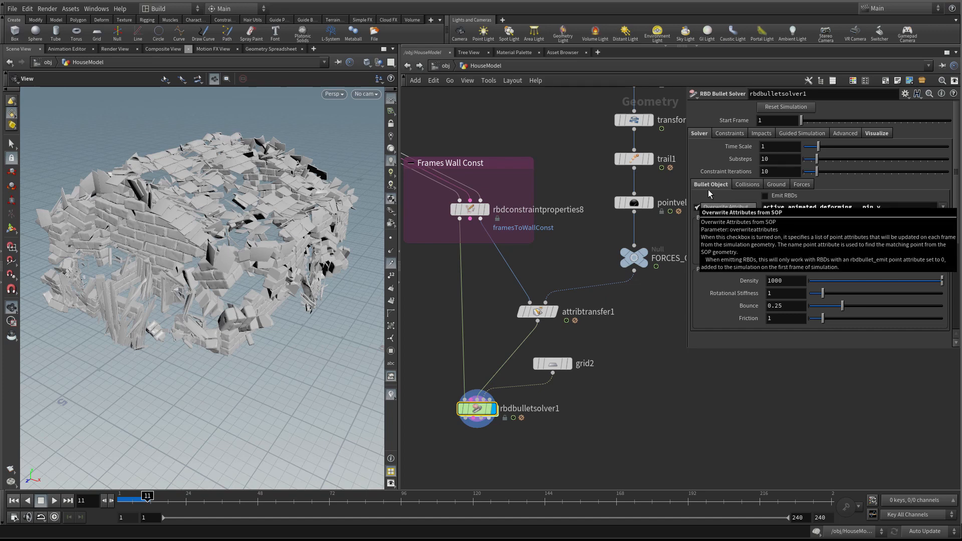
{"action": "middle_click", "coordinate": [637, 201]}
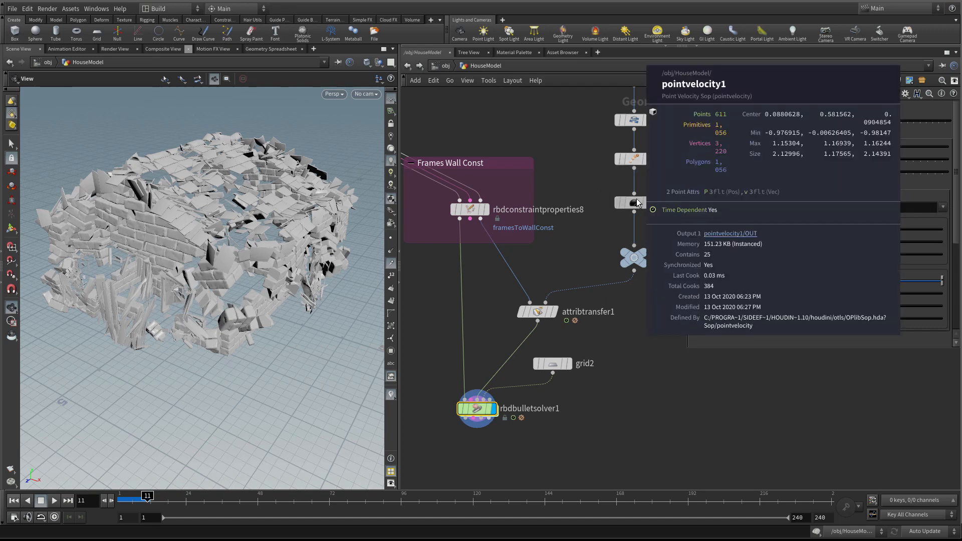
{"action": "right_click", "coordinate": [637, 202]}
{"action": "left_click", "coordinate": [666, 270]}
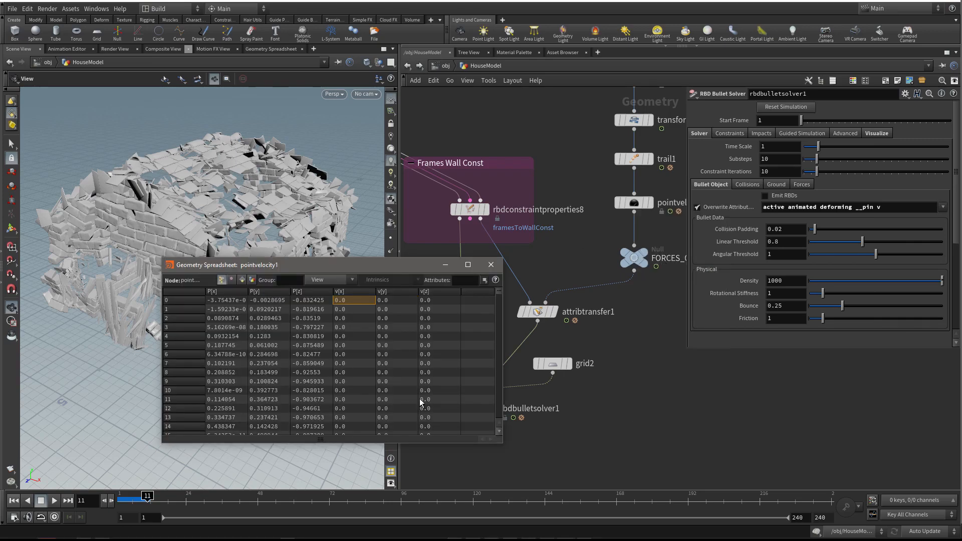
{"action": "left_click", "coordinate": [491, 265]}
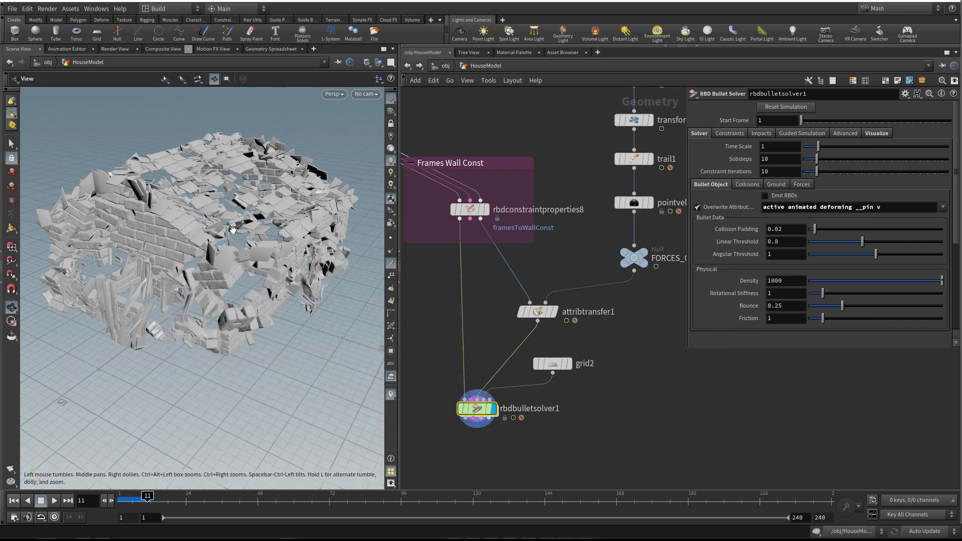
{"action": "left_click_drag", "start_coordinate": [231, 228], "coordinate": [282, 162]}
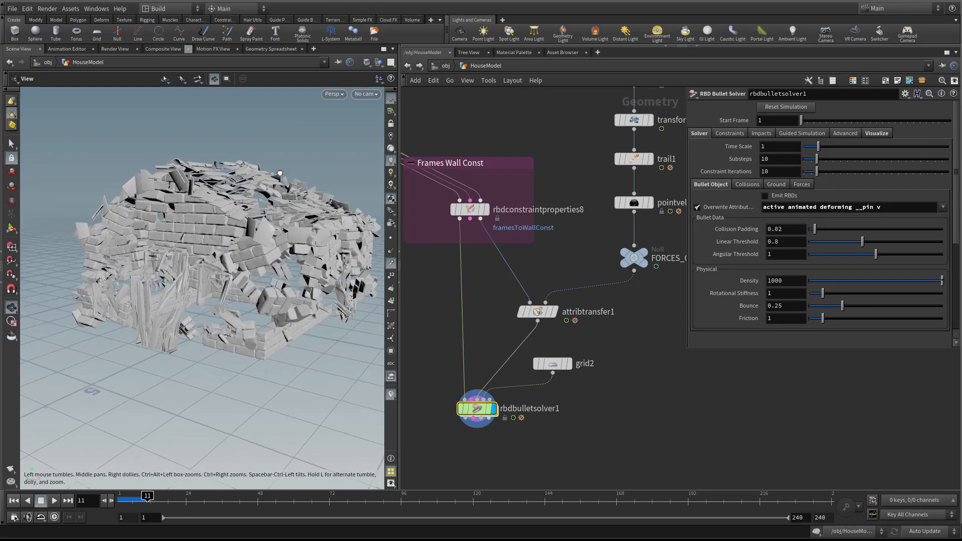
{"action": "left_click", "coordinate": [14, 501]}
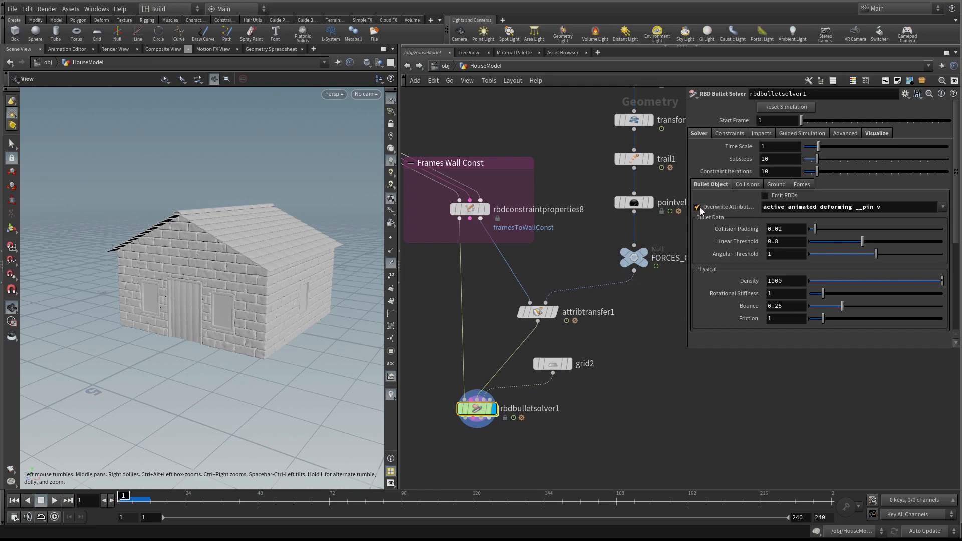
- Open a Geometry Spreadsheet for FORCES_OUT and display that null in the viewport
{"action": "right_click", "coordinate": [633, 257]}
{"action": "left_click", "coordinate": [654, 323]}
{"action": "left_click_drag", "start_coordinate": [522, 297], "coordinate": [483, 281]}
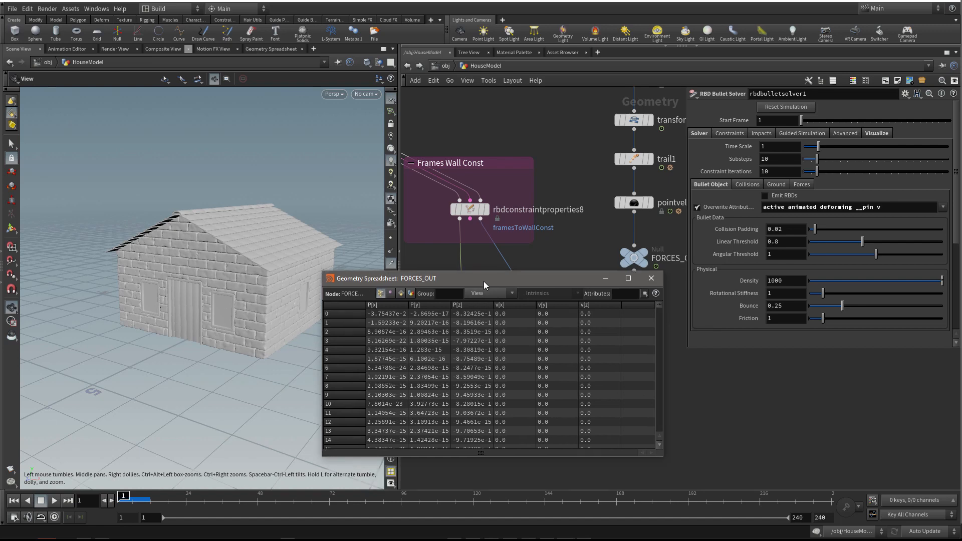
{"action": "left_click", "coordinate": [654, 239]}
{"action": "left_click", "coordinate": [638, 261]}
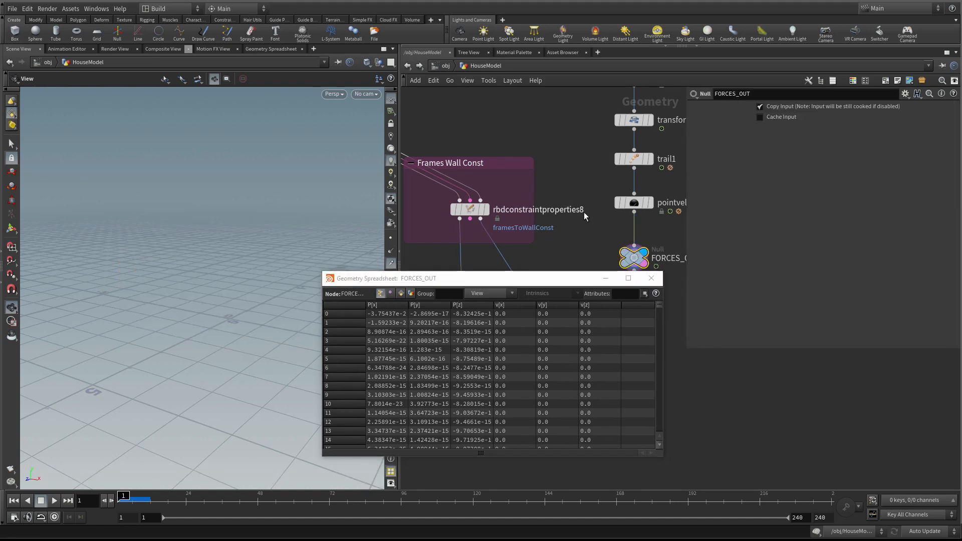
- Step through to frame 6 checking the v values of FORCES_OUT, close the spreadsheet, and return to frame 1
{"action": "key", "text": "Right"}
{"action": "key", "text": "Right"}
{"action": "key", "text": "Right"}
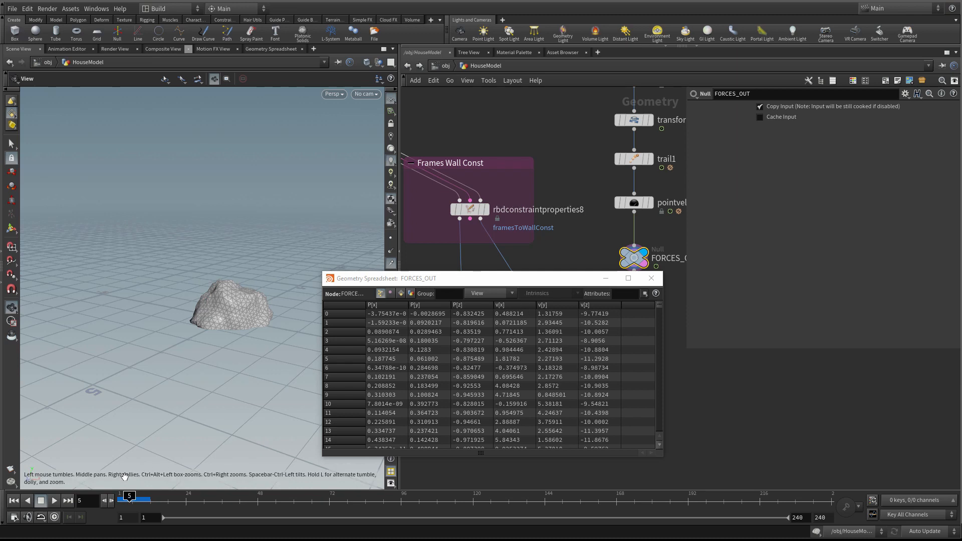
{"action": "key", "text": "Right"}
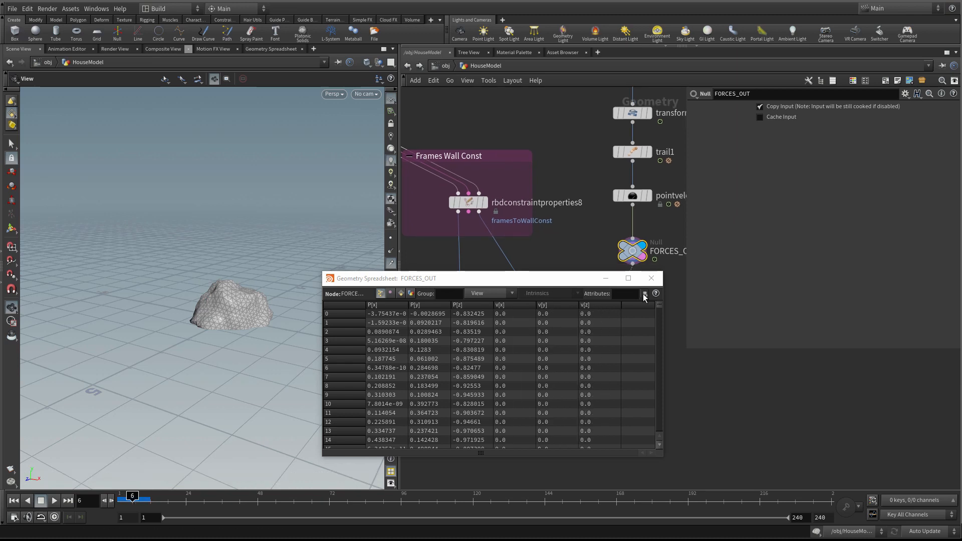
{"action": "left_click", "coordinate": [653, 280]}
{"action": "key", "text": "ctrl+Up"}
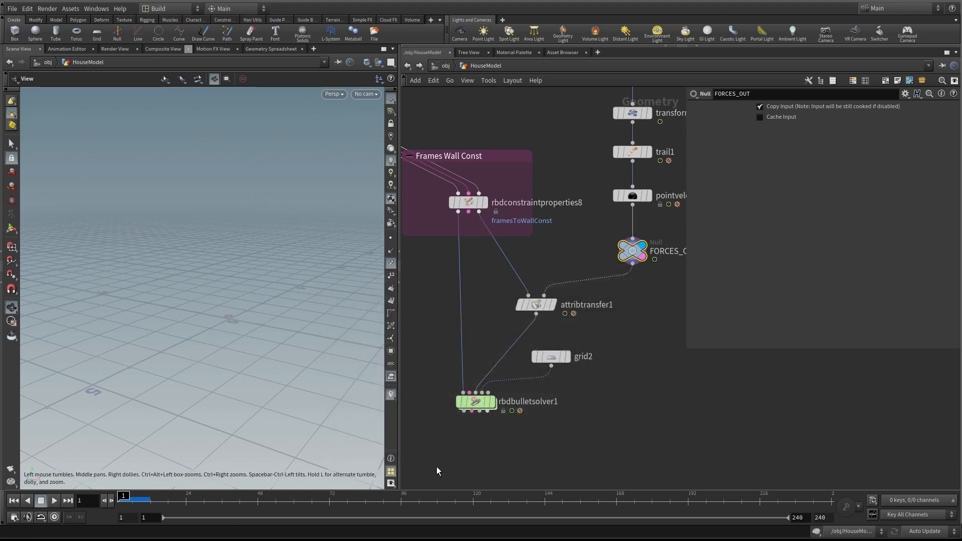
- Switch the update mode to Manual and display rbdbulletsolver1 with its parameters shown
{"action": "left_click_drag", "start_coordinate": [466, 371], "coordinate": [465, 370]}
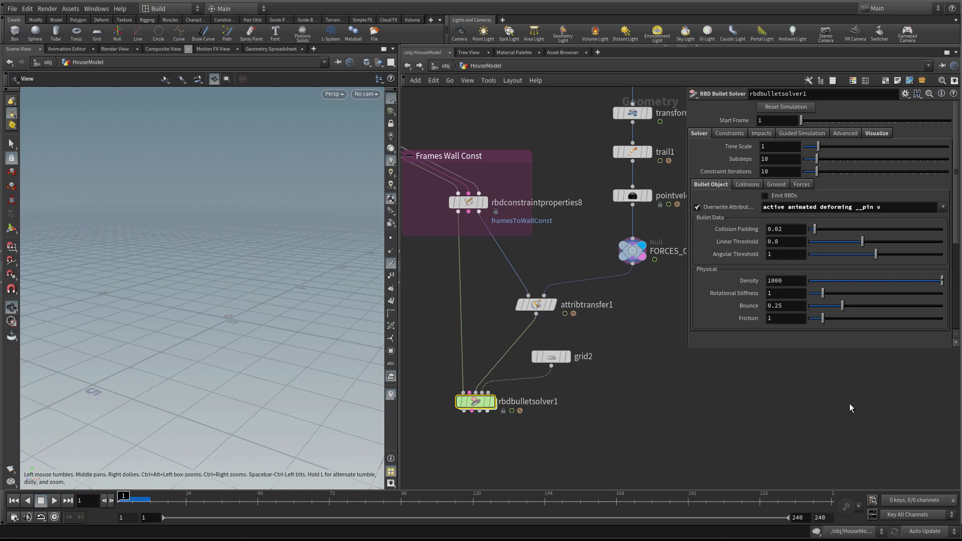
{"action": "left_click", "coordinate": [925, 532]}
{"action": "left_click", "coordinate": [931, 533]}
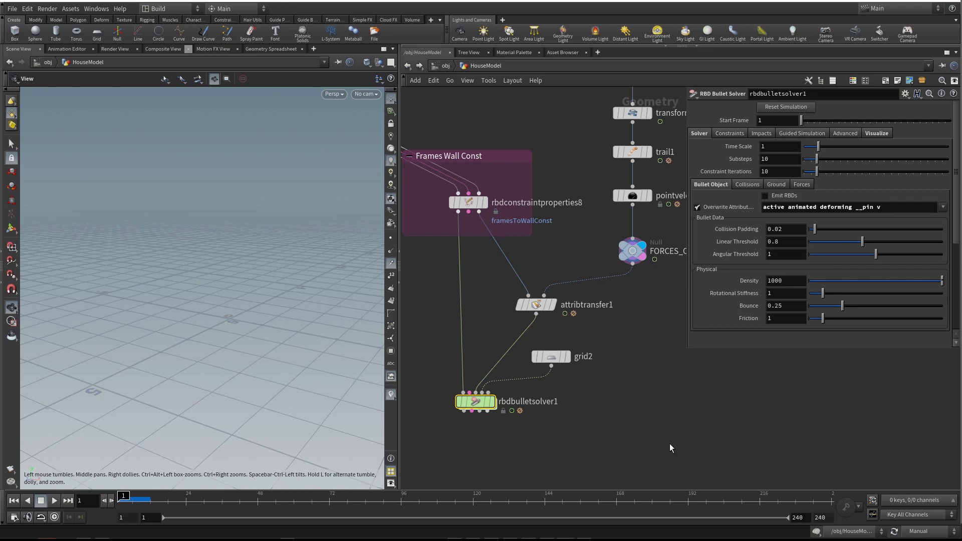
{"action": "middle_click_drag", "start_coordinate": [659, 398], "coordinate": [661, 390]}
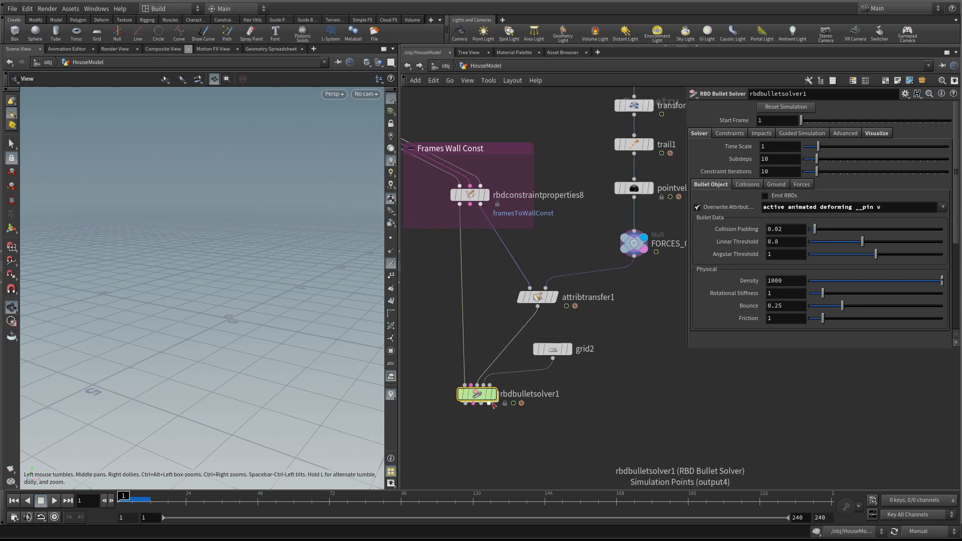
{"action": "mouse_move", "coordinate": [481, 395]}
{"action": "left_click", "coordinate": [497, 376]}
{"action": "middle_click_drag", "start_coordinate": [564, 431], "coordinate": [565, 429]}
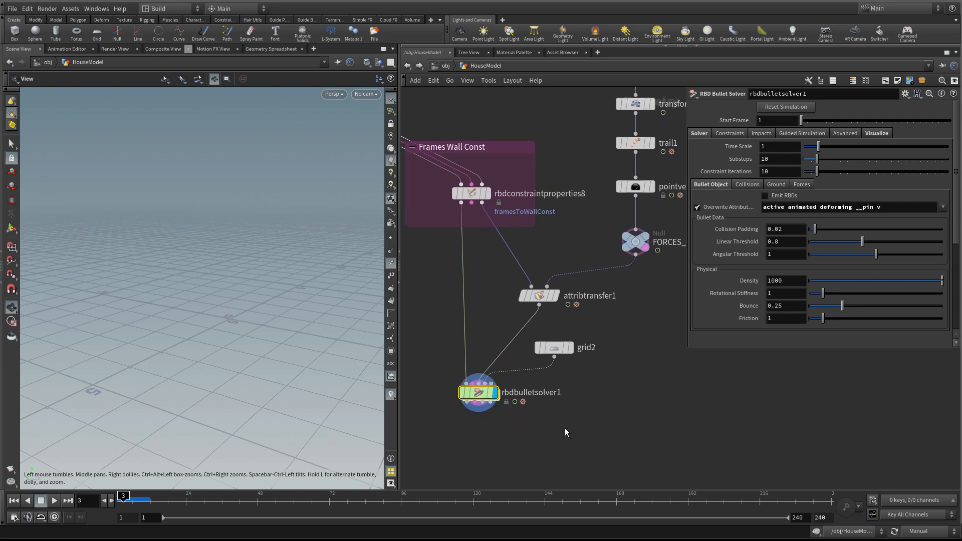
- Set a keyframe on the enabled Overwrite Attributes toggle of rbdbulletsolver1 at frame 5
{"action": "right_click", "coordinate": [699, 208]}
{"action": "mouse_move", "coordinate": [727, 238]}
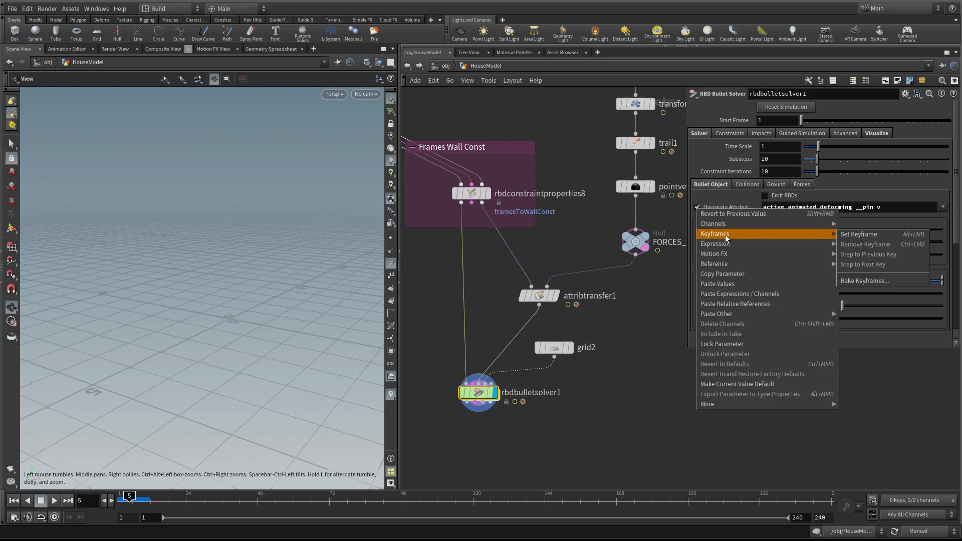
{"action": "left_click", "coordinate": [872, 234]}
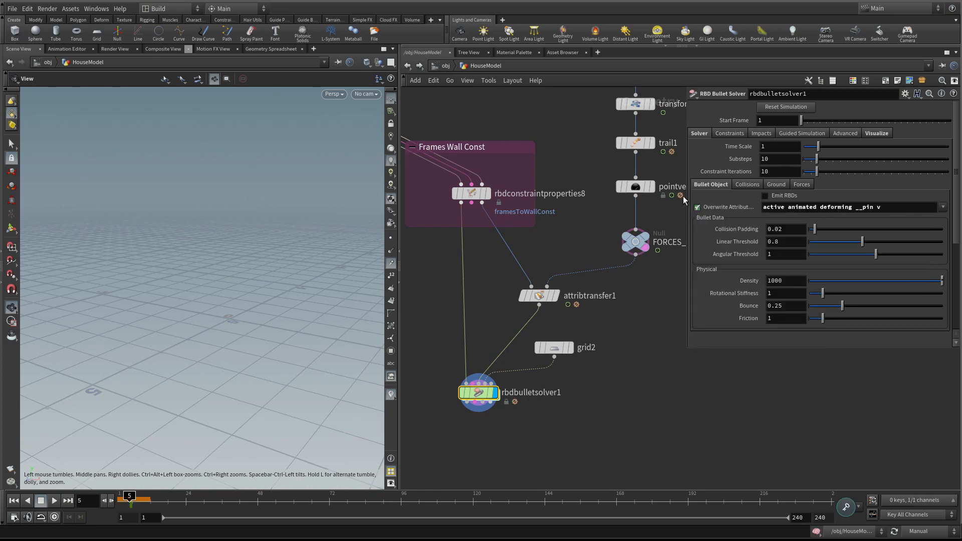
- At frame 6, turn off Overwrite Attributes on rbdbulletsolver1 and keyframe the disabled state
{"action": "middle_click_drag", "start_coordinate": [655, 304], "coordinate": [655, 304]}
{"action": "key", "text": "Right"}
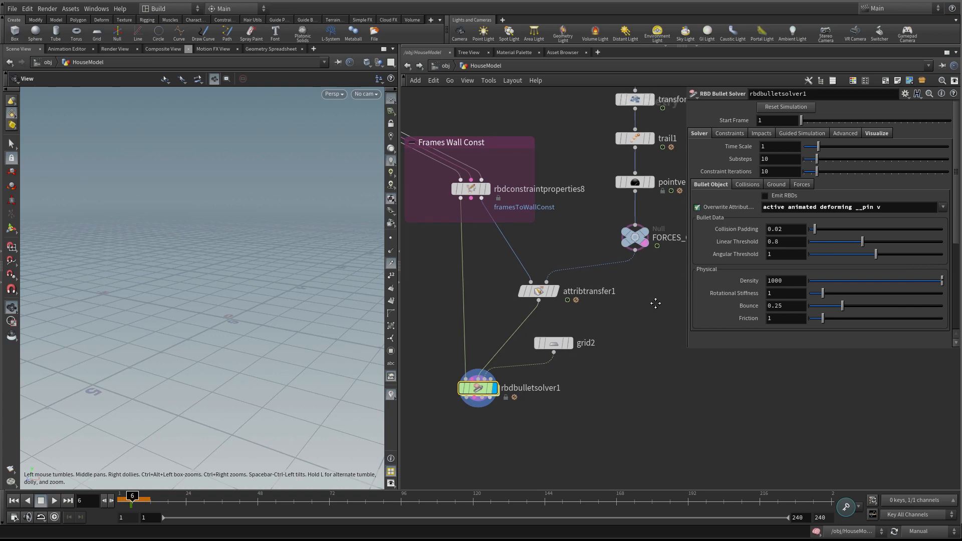
{"action": "left_click", "coordinate": [697, 207]}
{"action": "right_click", "coordinate": [696, 206]}
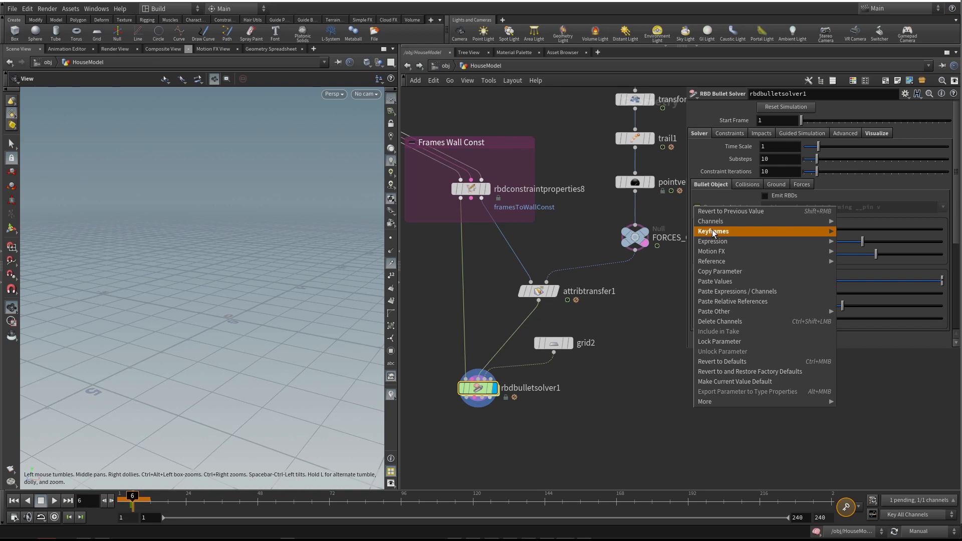
{"action": "left_click", "coordinate": [636, 280]}
{"action": "right_click", "coordinate": [695, 208]}
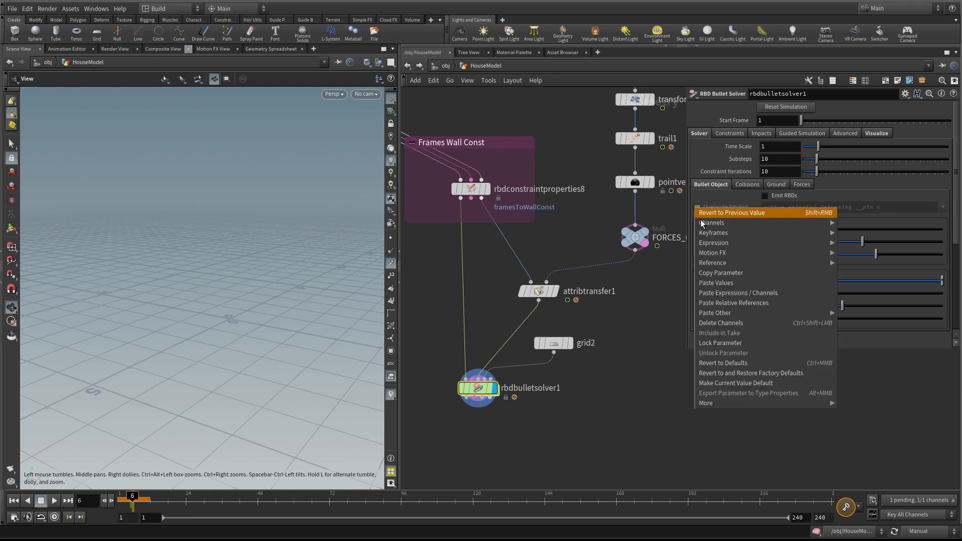
{"action": "mouse_move", "coordinate": [716, 233]}
{"action": "left_click", "coordinate": [868, 233]}
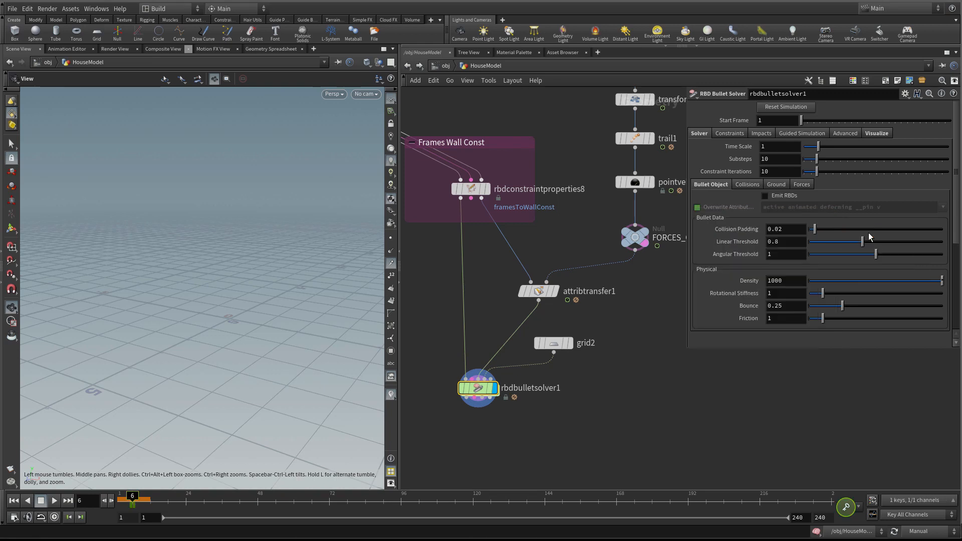
- Return the timeline to frame 1 and switch the update mode back to Auto Update
{"action": "key", "text": "Left"}
{"action": "left_click", "coordinate": [14, 501]}
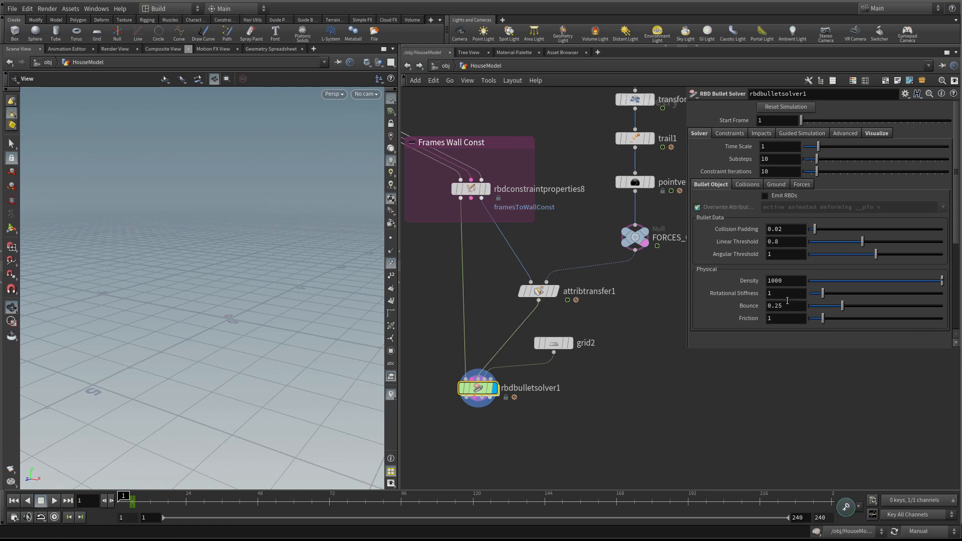
{"action": "left_click", "coordinate": [931, 529]}
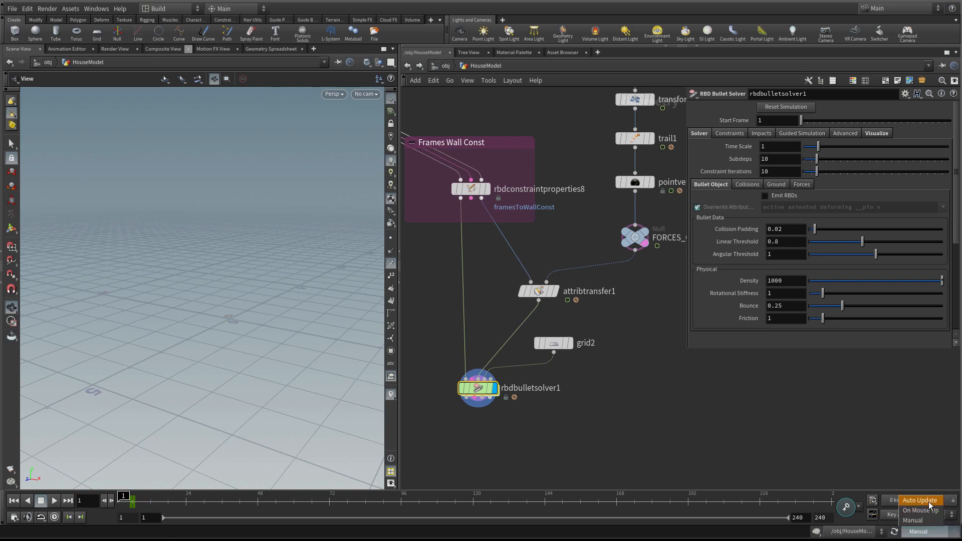
{"action": "left_click", "coordinate": [923, 501]}
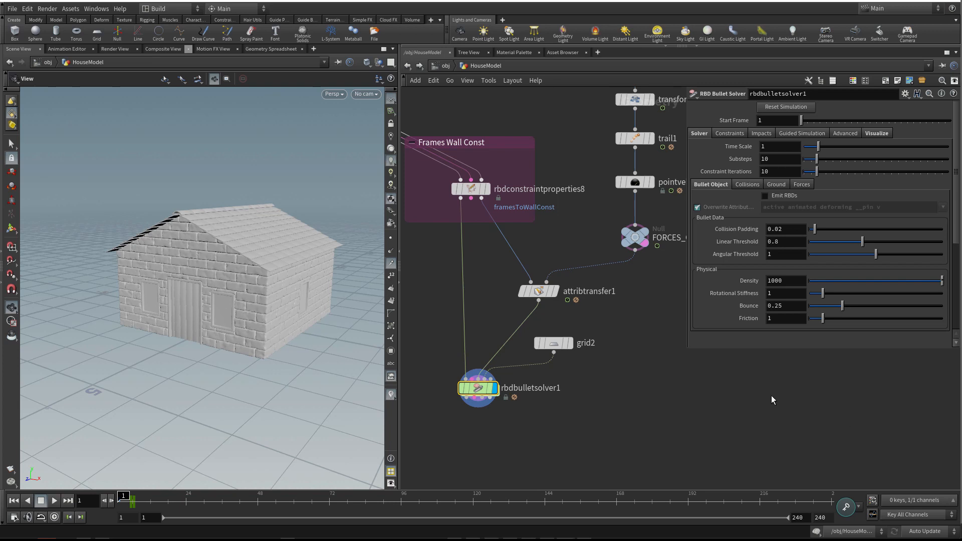
- Play the rbdbulletsolver1 simulation to frame 16, viewing the explosion from farther away, then rewind to frame 1
{"action": "scroll", "coordinate": [772, 396], "scroll_direction": "down", "scroll_amount": 2}
{"action": "key", "text": "Up"}
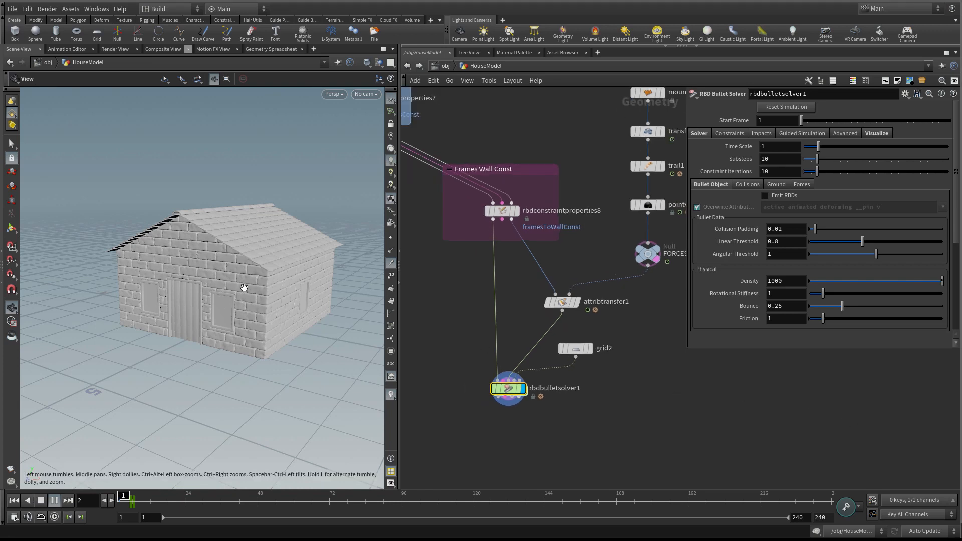
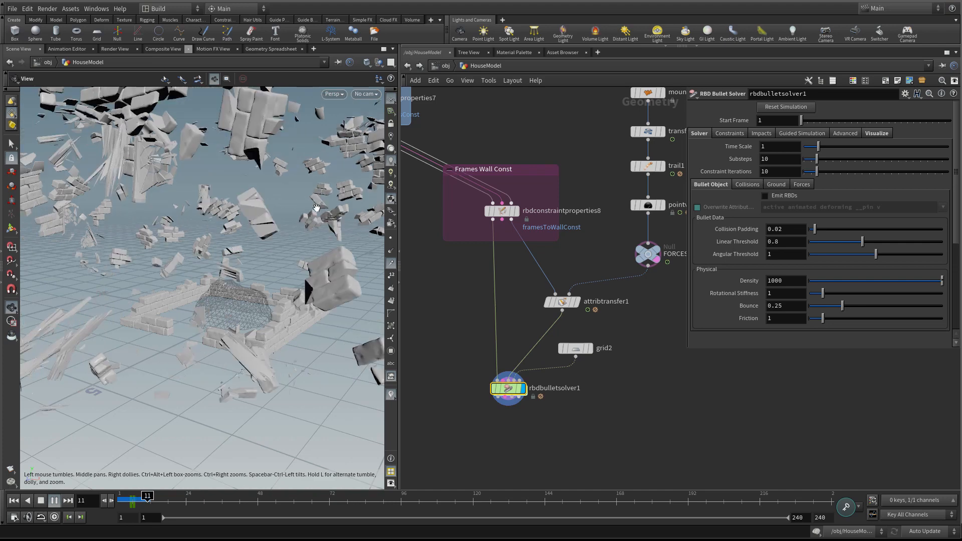
{"action": "left_click_drag", "start_coordinate": [237, 211], "coordinate": [210, 260]}
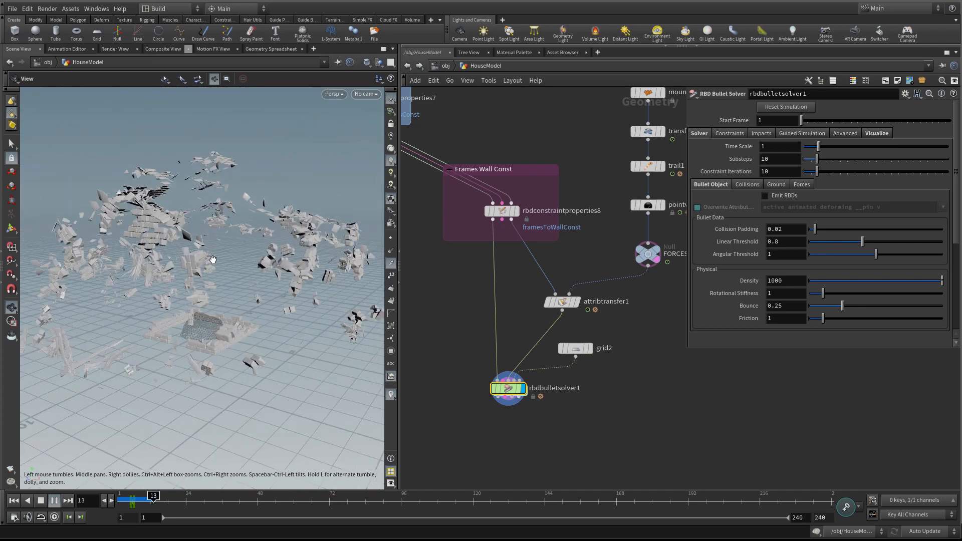
{"action": "left_click", "coordinate": [54, 500]}
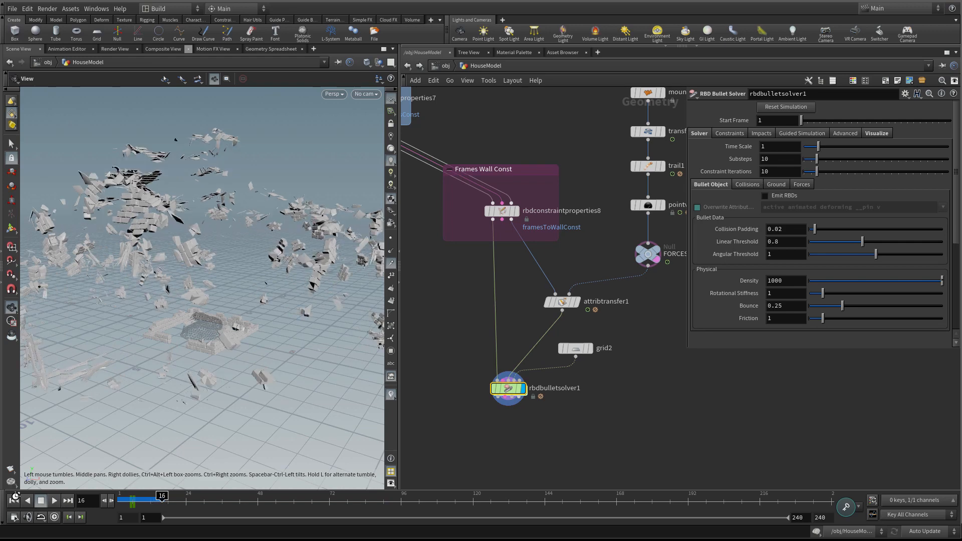
{"action": "left_click", "coordinate": [13, 500]}
- Move attribtransfer1 closer beneath rbdconstraintproperties8 in the network
{"action": "mouse_move", "coordinate": [511, 436]}
{"action": "middle_mouse_down"}
{"action": "mouse_move", "coordinate": [545, 411]}
{"action": "mouse_move", "coordinate": [520, 432]}
{"action": "middle_mouse_up"}
{"action": "scroll", "coordinate": [547, 408], "scroll_direction": "up", "scroll_amount": 3}
{"action": "scroll", "coordinate": [597, 414], "scroll_direction": "down", "scroll_amount": 4}
{"action": "middle_click_drag", "start_coordinate": [595, 411], "coordinate": [589, 416]}
{"action": "left_click_drag", "start_coordinate": [587, 328], "coordinate": [570, 324]}
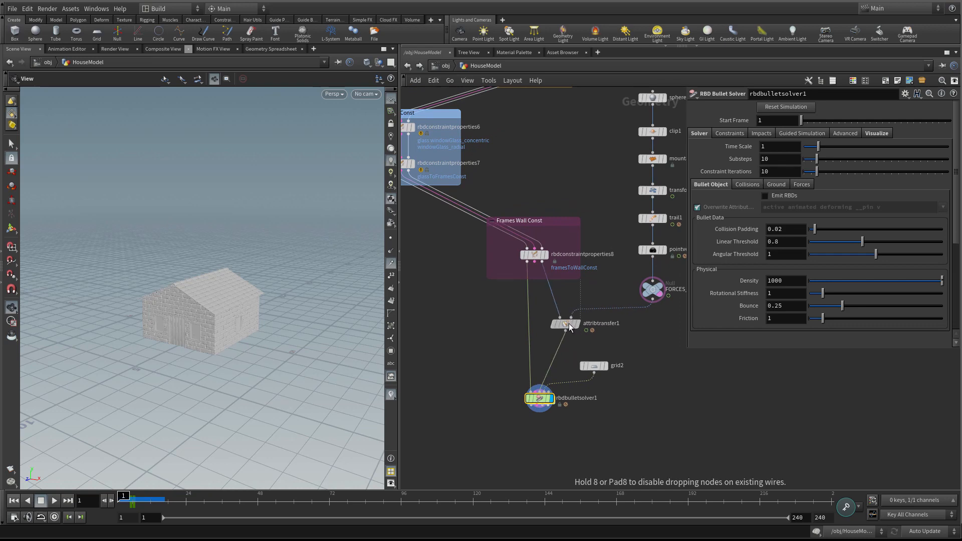
- Replay the start of the explosion, rewind to frame 1, and save the scene file
{"action": "scroll", "coordinate": [321, 323], "scroll_direction": "up", "scroll_amount": 3}
{"action": "key", "text": "Up"}
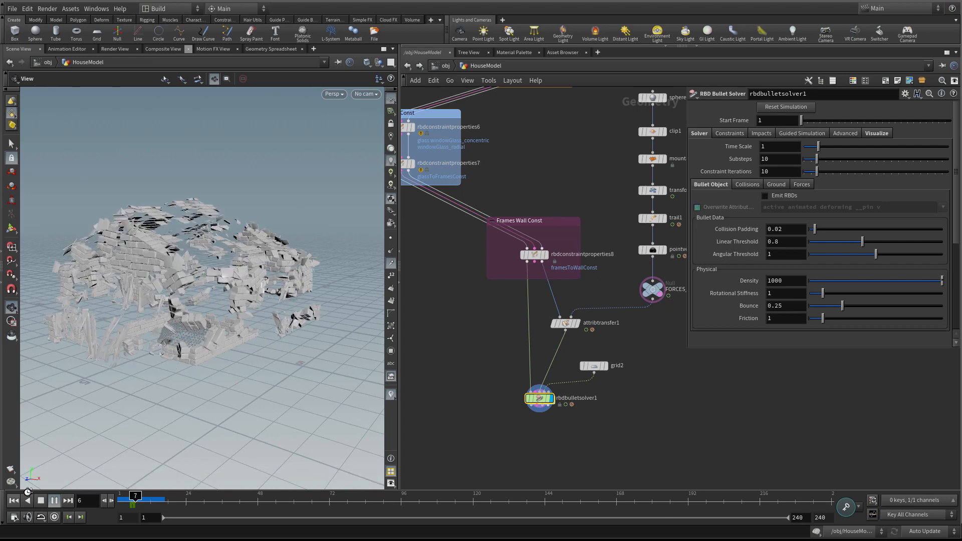
{"action": "left_click", "coordinate": [14, 502]}
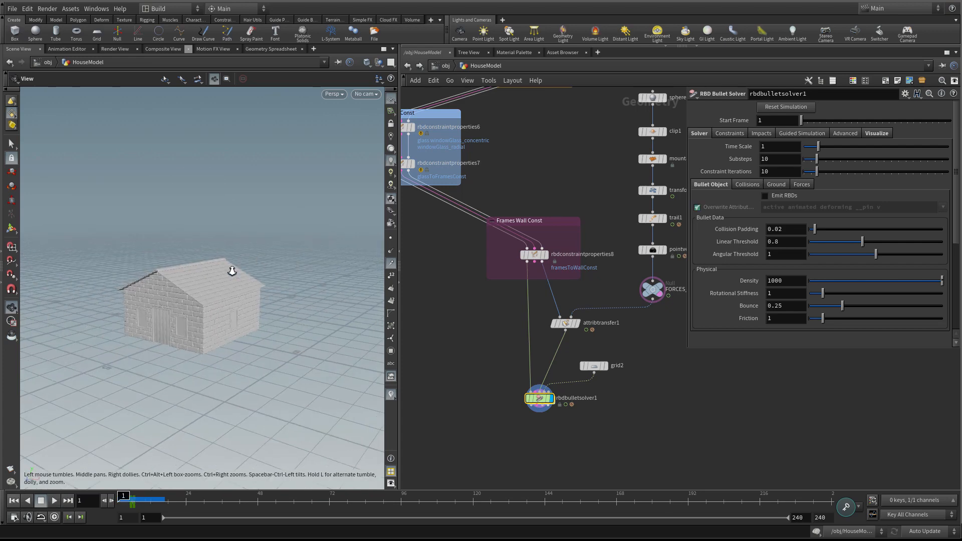
{"action": "mouse_move", "coordinate": [288, 248]}
{"action": "left_mouse_down"}
{"action": "mouse_move", "coordinate": [243, 273]}
{"action": "mouse_move", "coordinate": [283, 260]}
{"action": "left_mouse_up"}
{"action": "key", "text": "ctrl+s"}
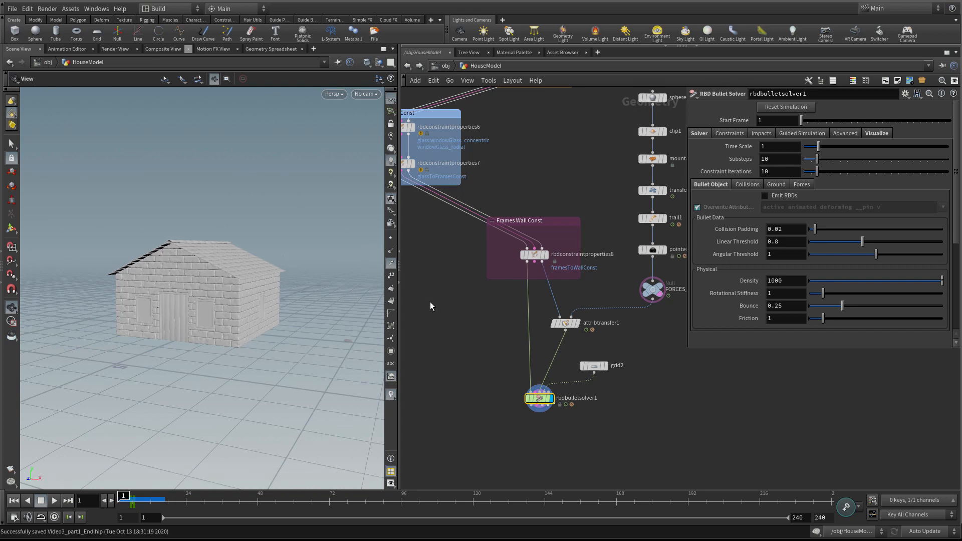
- Wire rbdconstraintproperties8's constraint output into rbdbulletsolver1's constraint input, then play the simulation to frame 10 and rewind
{"action": "scroll", "coordinate": [462, 300], "scroll_direction": "up", "scroll_amount": 2}
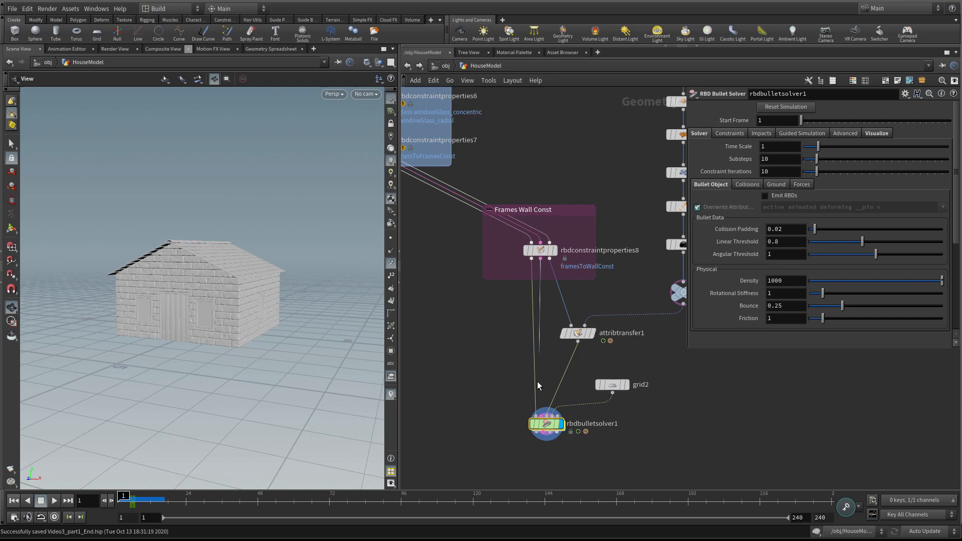
{"action": "left_click", "coordinate": [541, 416]}
{"action": "left_click_drag", "start_coordinate": [218, 325], "coordinate": [222, 307]}
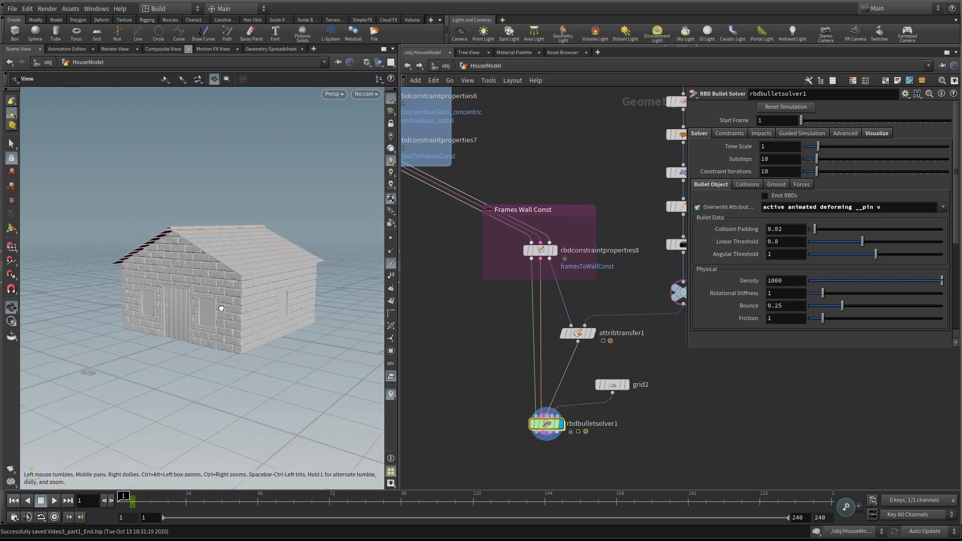
{"action": "key", "text": "Up"}
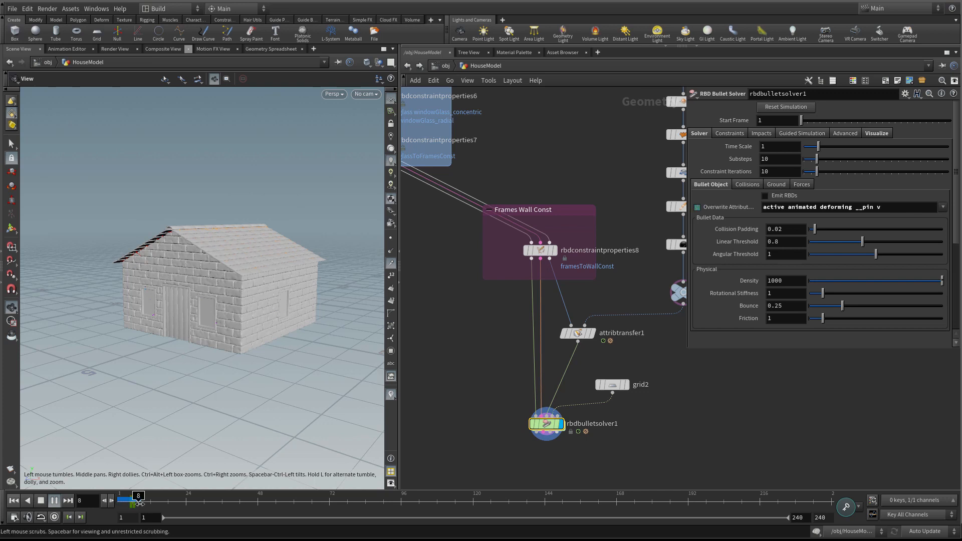
{"action": "left_click", "coordinate": [40, 500]}
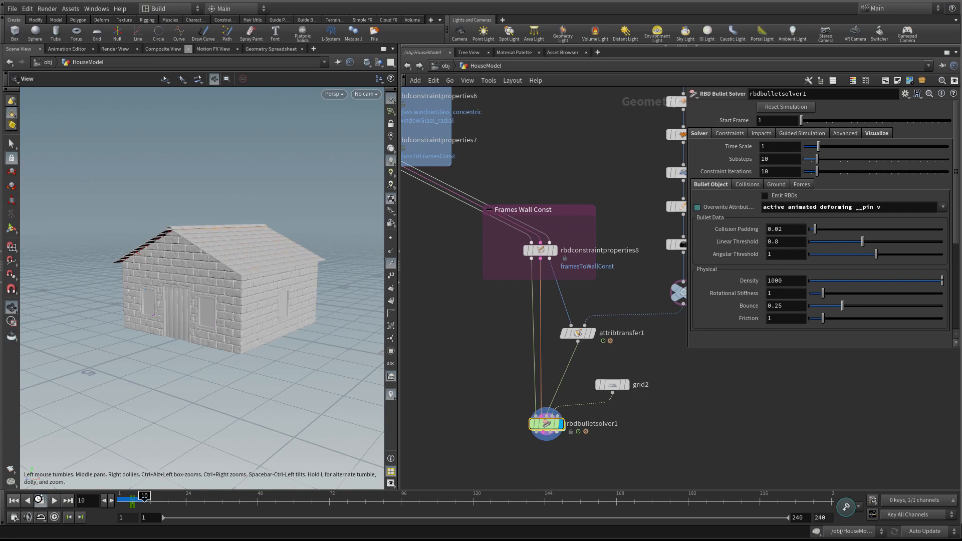
{"action": "left_click", "coordinate": [14, 500]}
- Tidy the network by moving rbdbulletsolver1 slightly down and grid2 farther away from the solver wires
{"action": "scroll", "coordinate": [477, 311], "scroll_direction": "down", "scroll_amount": 1}
{"action": "middle_click_drag", "start_coordinate": [477, 312], "coordinate": [460, 325]}
{"action": "scroll", "coordinate": [459, 325], "scroll_direction": "up", "scroll_amount": 1}
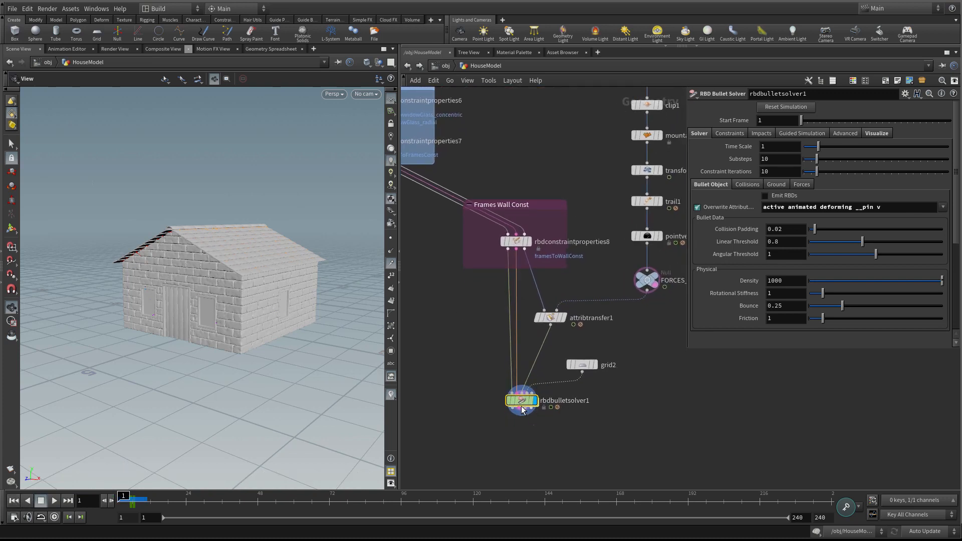
{"action": "left_click_drag", "start_coordinate": [522, 402], "coordinate": [521, 415]}
{"action": "left_click_drag", "start_coordinate": [585, 361], "coordinate": [605, 366]}
{"action": "scroll", "coordinate": [606, 366], "scroll_direction": "up", "scroll_amount": 1}
{"action": "middle_click_drag", "start_coordinate": [481, 350], "coordinate": [476, 338]}
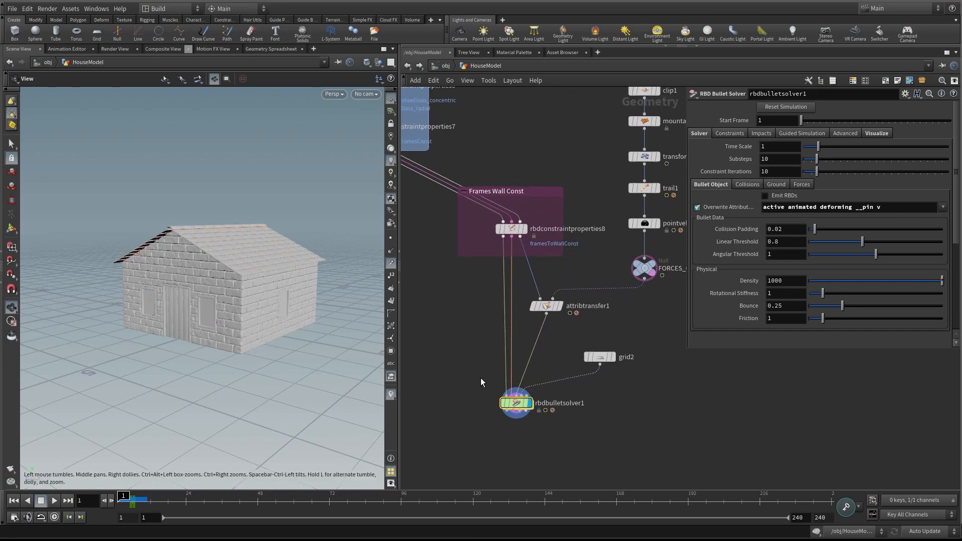
- Step the simulation forward from frame 1 to frame 6
{"action": "key", "text": "Right"}
{"action": "key", "text": "Right"}
{"action": "key", "text": "Right"}
{"action": "key", "text": "Right"}
{"action": "middle_click_drag", "start_coordinate": [477, 450], "coordinate": [478, 435]}
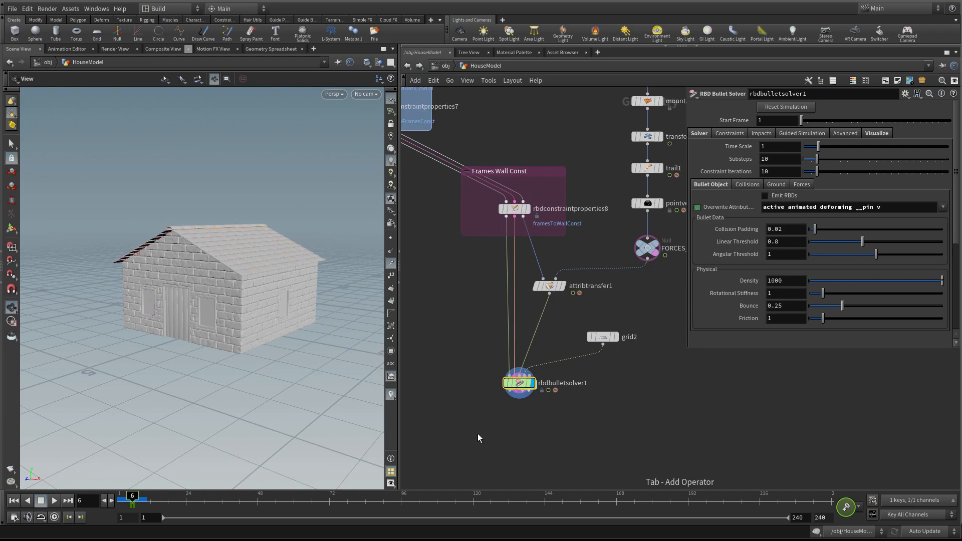
- Add a Null below rbdbulletsolver1 and connect the solver's Constraint Geometry output to it
{"action": "key", "text": "Tab"}
{"action": "type", "text": "null"}
{"action": "key", "text": "Return"}
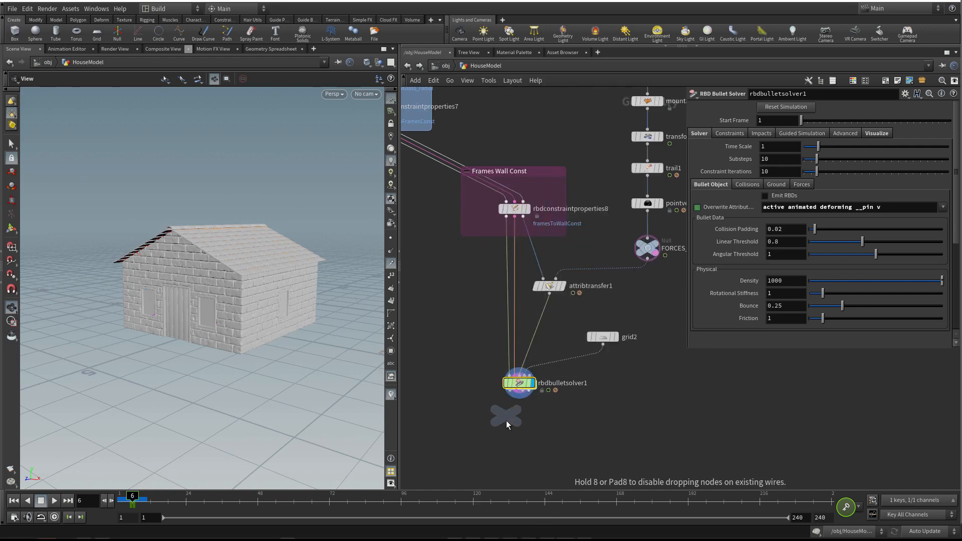
{"action": "left_click", "coordinate": [515, 447]}
{"action": "left_click", "coordinate": [517, 393]}
{"action": "left_click", "coordinate": [515, 433]}
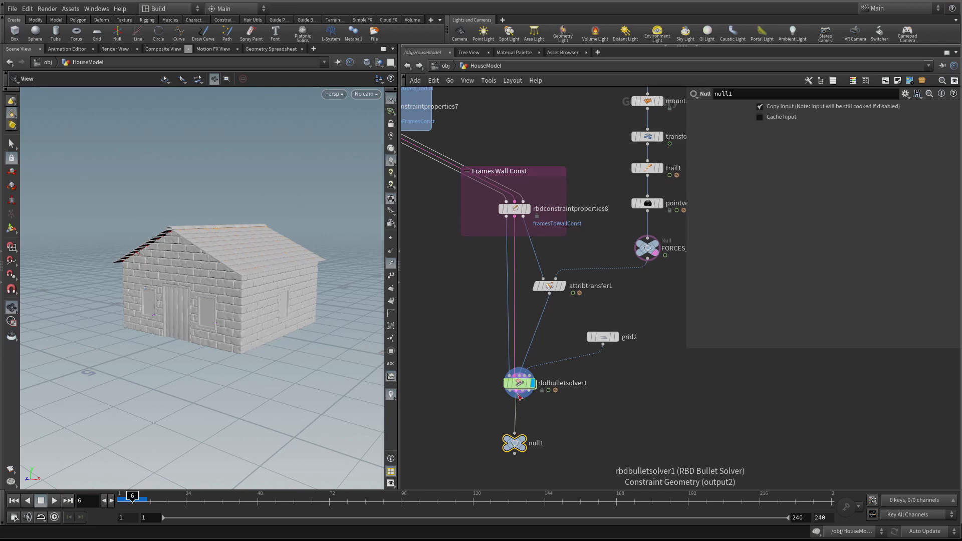
- Display null1's constraints in the viewport and open its Geometry Spreadsheet on the primitive force and impact attributes
{"action": "left_click", "coordinate": [519, 444]}
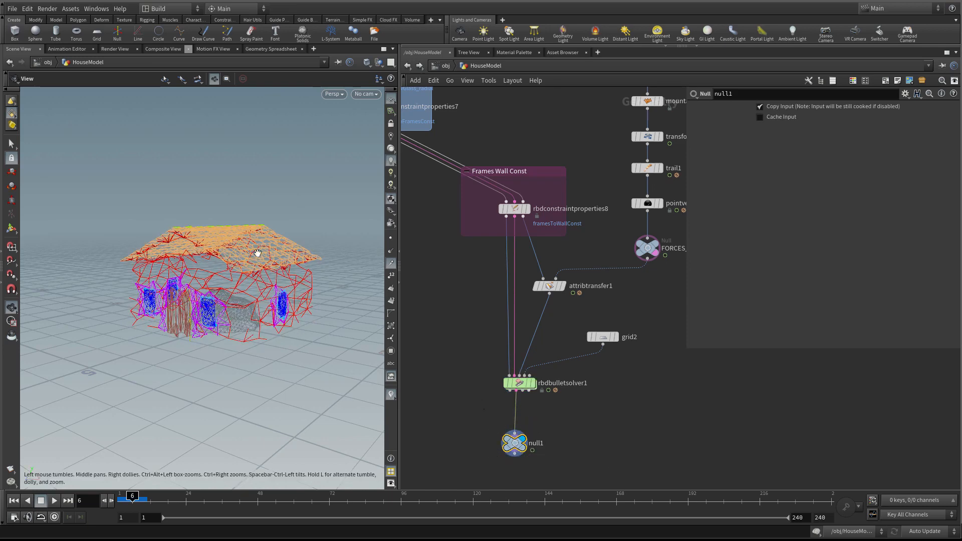
{"action": "left_click_drag", "start_coordinate": [257, 252], "coordinate": [242, 278]}
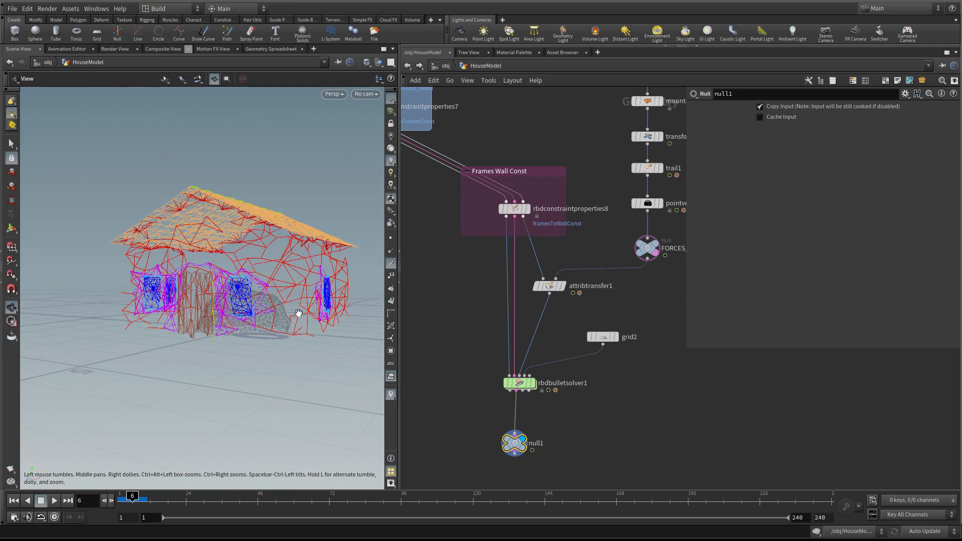
{"action": "right_click", "coordinate": [516, 444]}
{"action": "left_click", "coordinate": [552, 434]}
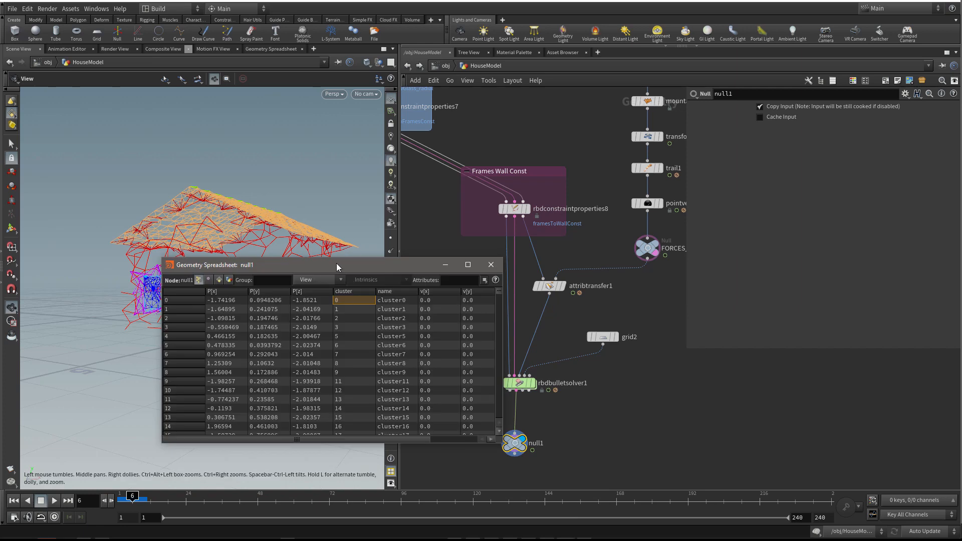
{"action": "left_click_drag", "start_coordinate": [336, 264], "coordinate": [502, 133]}
{"action": "left_click", "coordinate": [384, 147]}
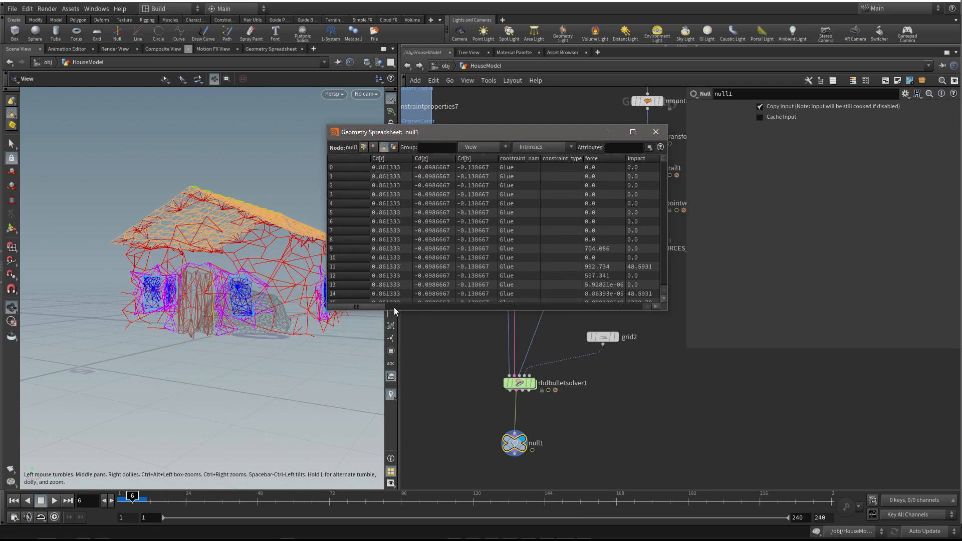
{"action": "left_click_drag", "start_coordinate": [372, 307], "coordinate": [401, 309]}
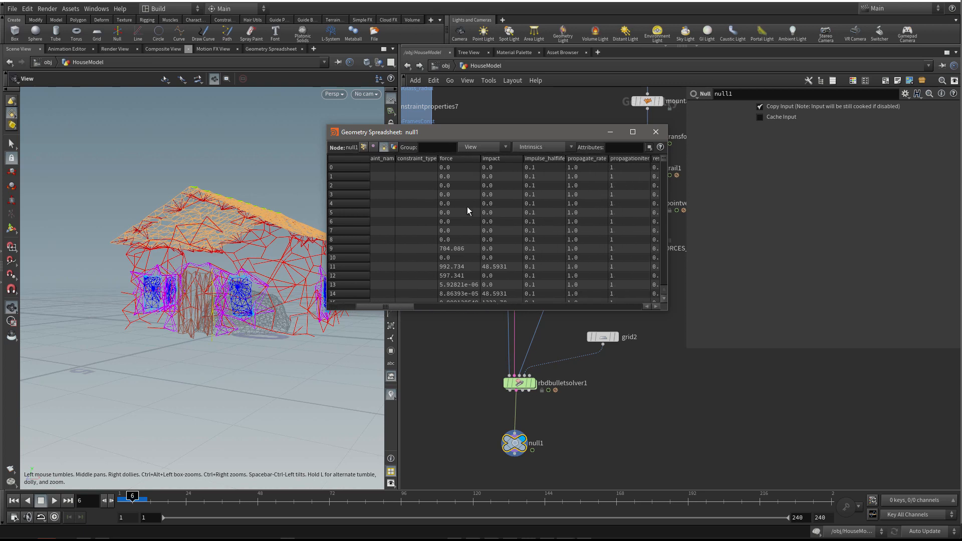
- Compare the constraints' impact values in the spreadsheet with the glue Strength set on rbdconstraintproperties8
{"action": "left_click", "coordinate": [492, 170]}
{"action": "left_click", "coordinate": [496, 274]}
{"action": "left_click_drag", "start_coordinate": [512, 134], "coordinate": [323, 170]}
{"action": "middle_click_drag", "start_coordinate": [569, 171], "coordinate": [591, 178]}
{"action": "left_click", "coordinate": [537, 216]}
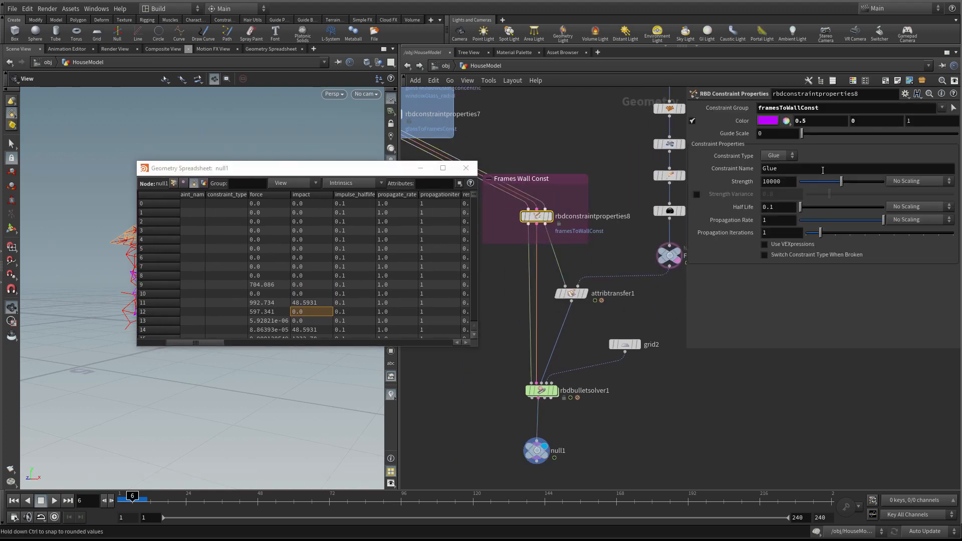
{"action": "left_click", "coordinate": [305, 301]}
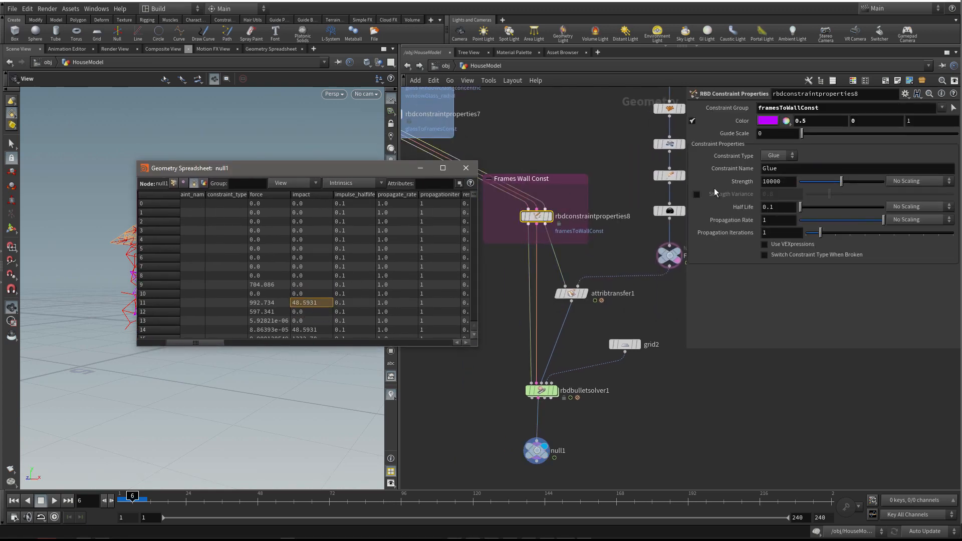
{"action": "left_click_drag", "start_coordinate": [797, 182], "coordinate": [752, 182]}
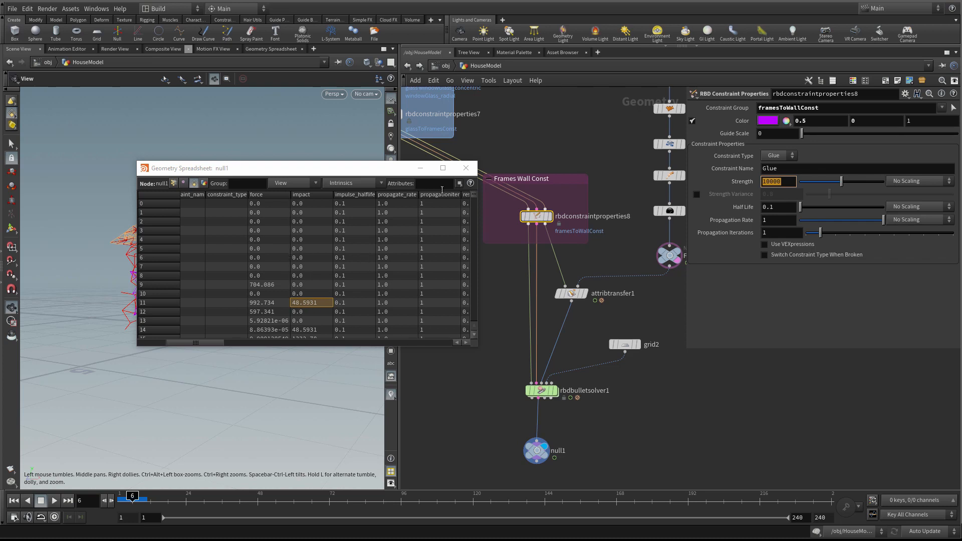
- Close null1's Geometry Spreadsheet and rewind the simulation to frame 1
{"action": "left_click", "coordinate": [464, 172]}
{"action": "middle_click_drag", "start_coordinate": [478, 366], "coordinate": [457, 337]}
{"action": "middle_click_drag", "start_coordinate": [478, 299], "coordinate": [458, 326]}
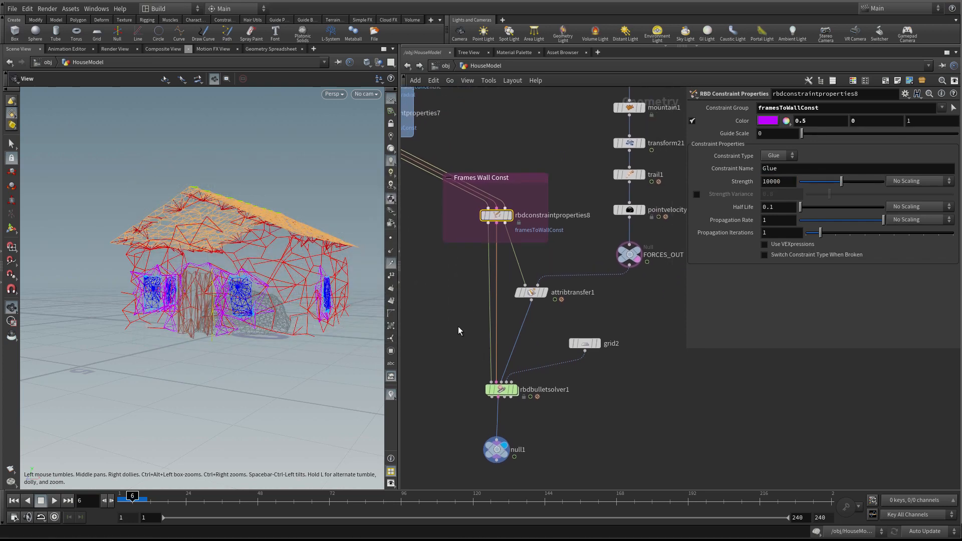
{"action": "middle_click_drag", "start_coordinate": [623, 299], "coordinate": [603, 325]}
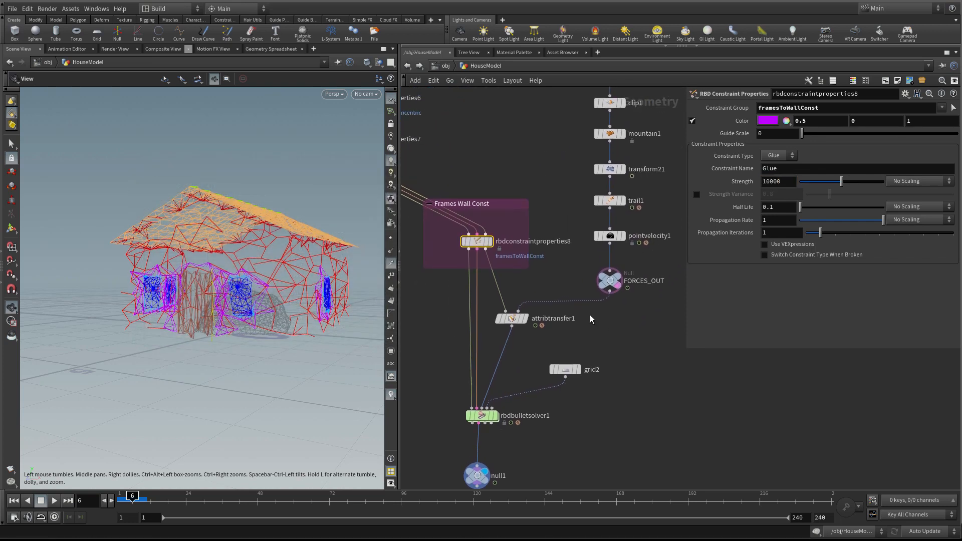
{"action": "left_click", "coordinate": [13, 501]}
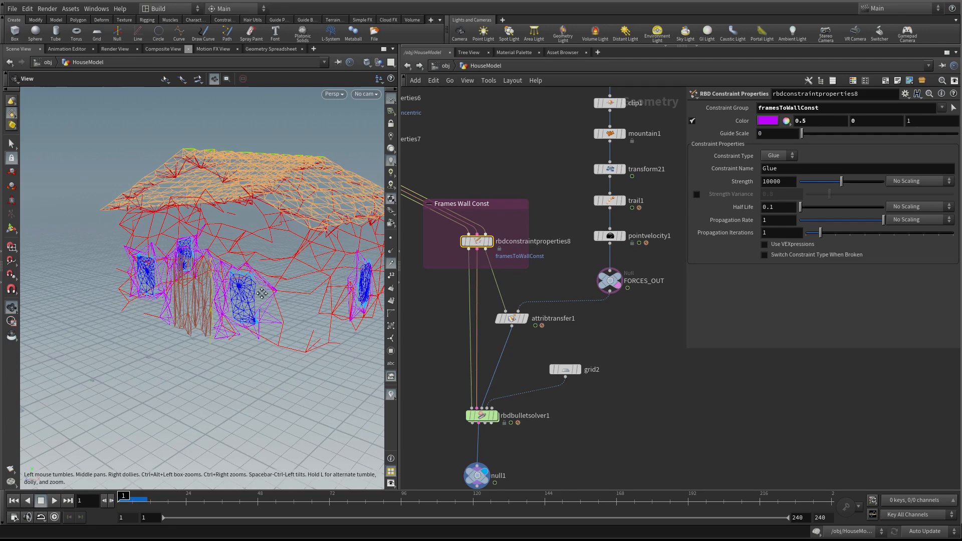
- Display FORCES_OUT and show its geometry as wireframe at frame 4
{"action": "scroll", "coordinate": [596, 311], "scroll_direction": "up", "scroll_amount": 2}
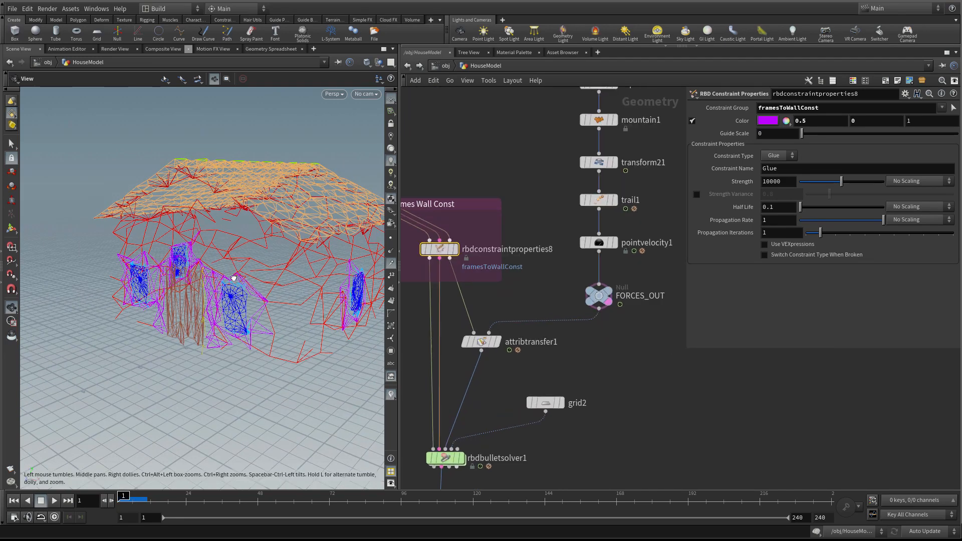
{"action": "left_click_drag", "start_coordinate": [263, 258], "coordinate": [297, 320]}
{"action": "left_click", "coordinate": [606, 303]}
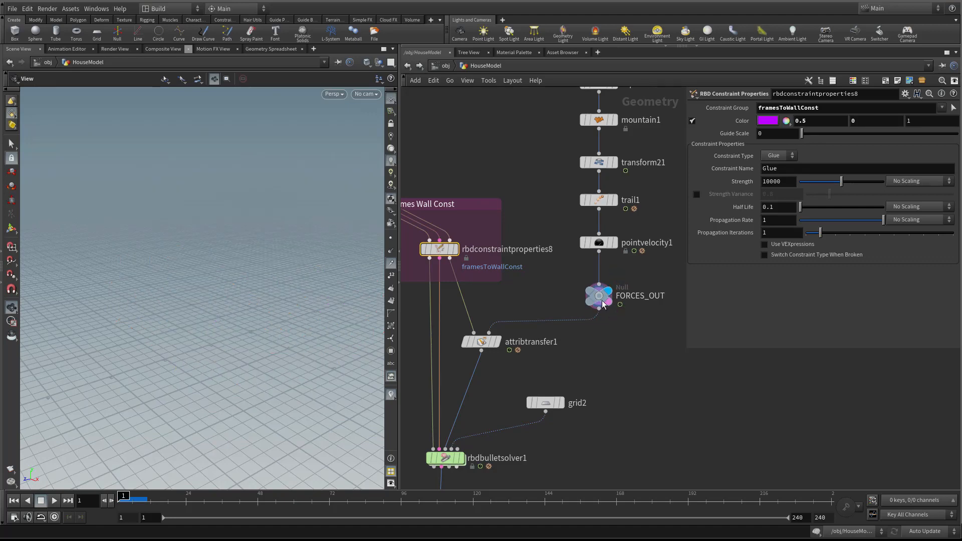
{"action": "left_click_drag", "start_coordinate": [121, 500], "coordinate": [128, 500]}
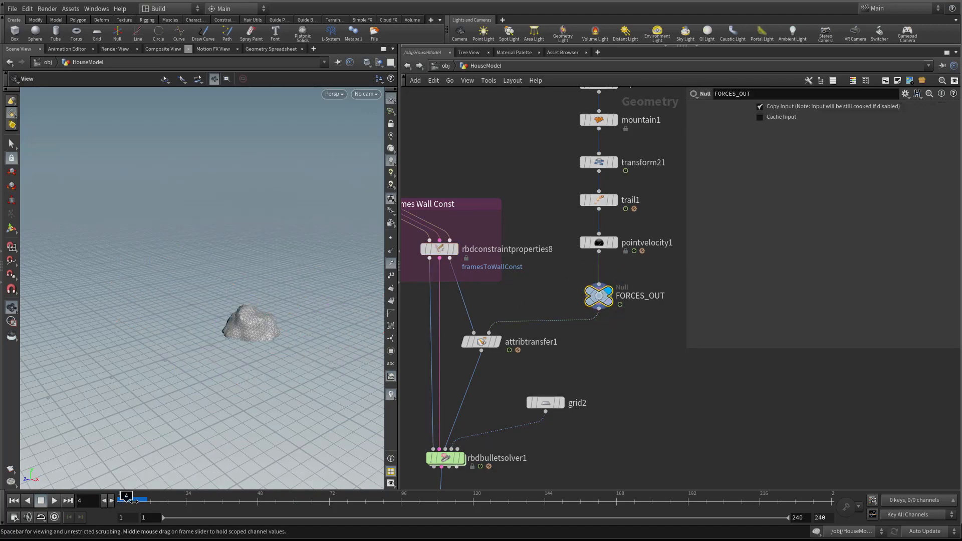
{"action": "scroll", "coordinate": [325, 284], "scroll_direction": "up", "scroll_amount": 4}
{"action": "key", "text": "w"}
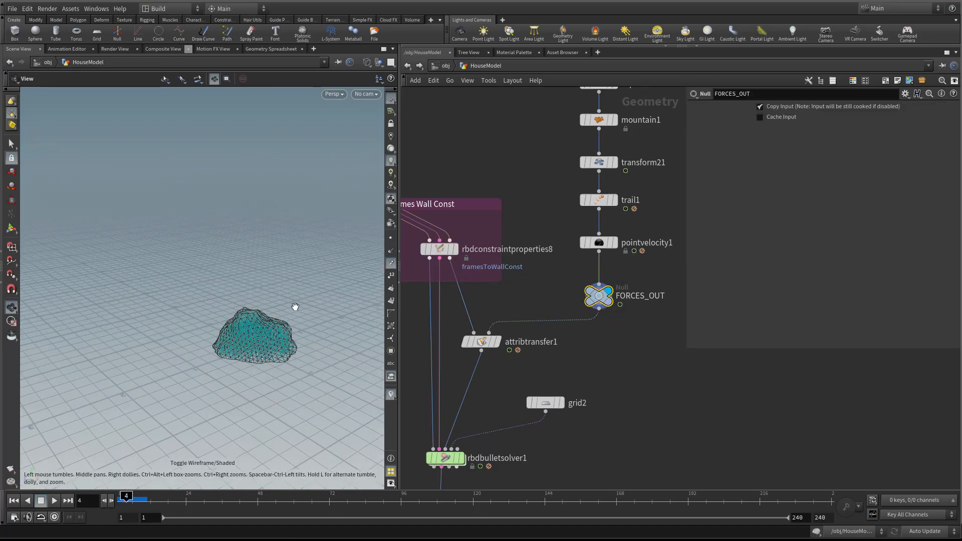
- Examine the force source's point velocities up close, stepping between frames 4 and 5 and ending on frame 5
{"action": "left_click_drag", "start_coordinate": [295, 306], "coordinate": [204, 200]}
{"action": "right_click_drag", "start_coordinate": [204, 200], "coordinate": [278, 254]}
{"action": "left_click_drag", "start_coordinate": [277, 254], "coordinate": [229, 232]}
{"action": "key", "text": "Right"}
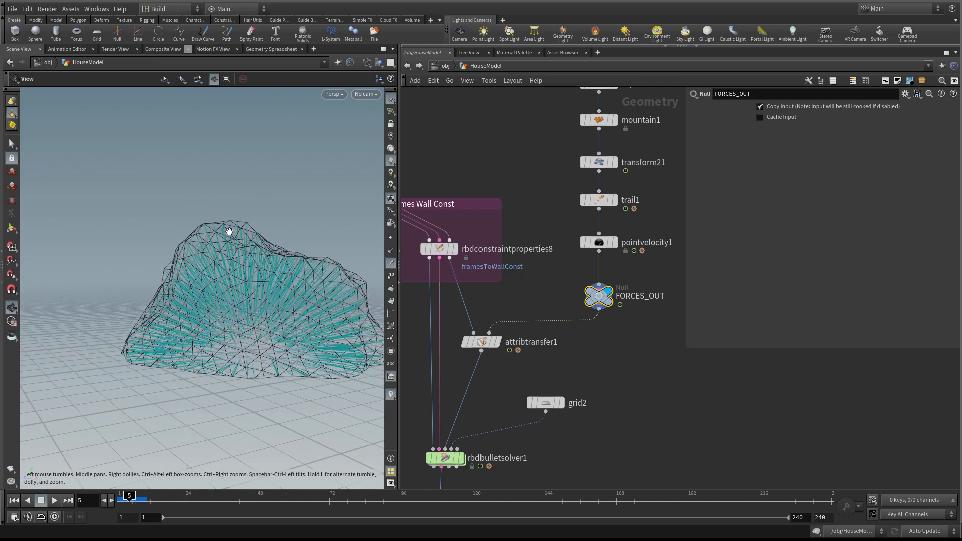
{"action": "key", "text": "Left"}
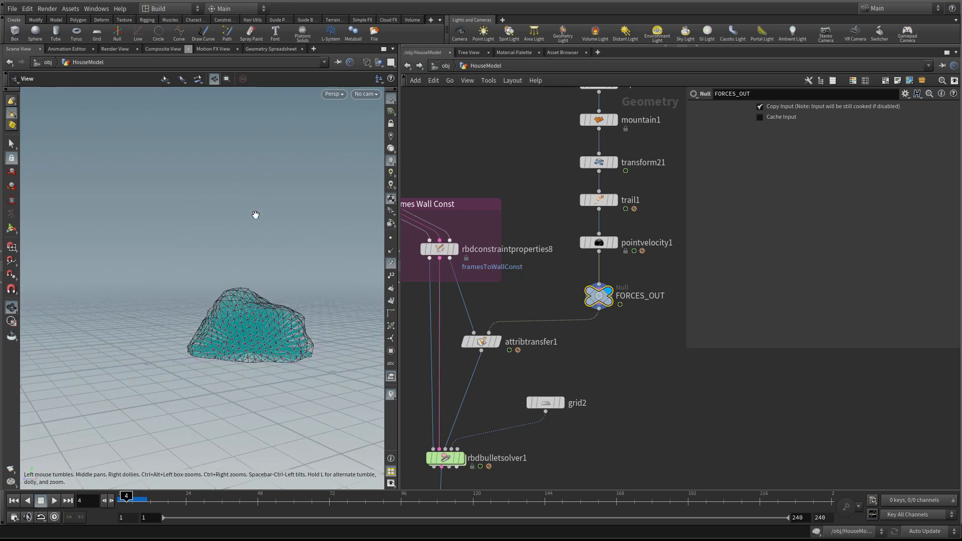
{"action": "key", "text": "Right"}
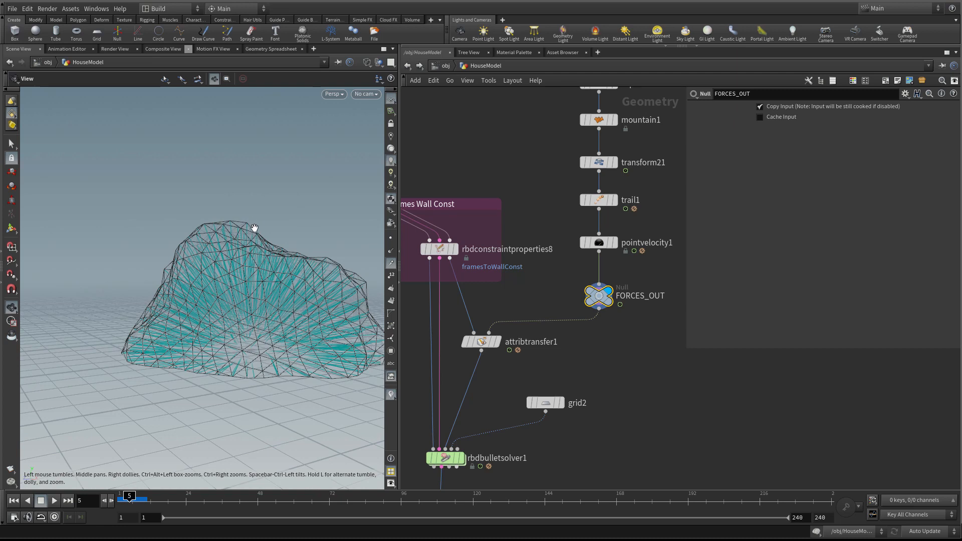
- Move pointvelocity1 together with its upstream nodes farther above FORCES_OUT to open a gap in the chain
{"action": "scroll", "coordinate": [525, 206], "scroll_direction": "down", "scroll_amount": 2}
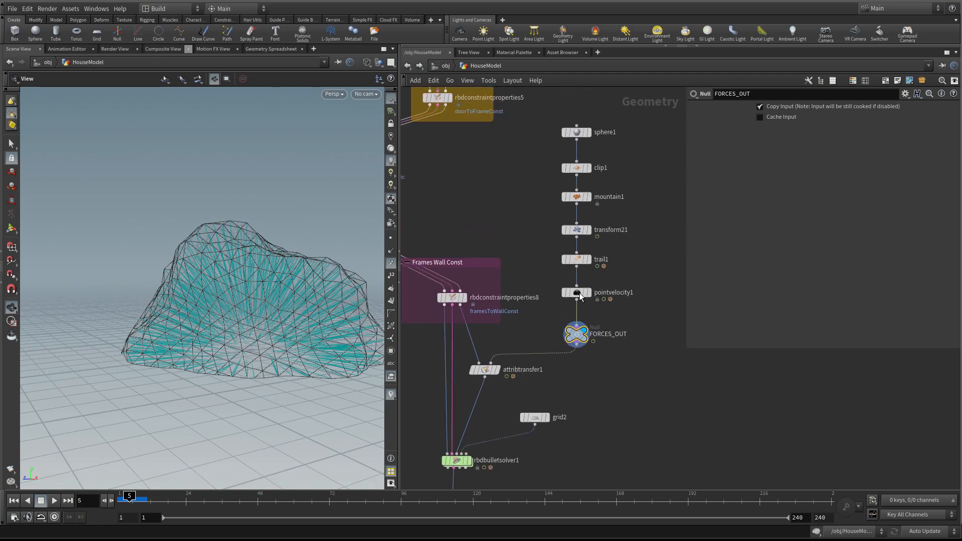
{"action": "mouse_move", "coordinate": [580, 297]}
{"action": "left_click_drag", "start_coordinate": [580, 297], "coordinate": [582, 261], "text": "shift"}
{"action": "scroll", "coordinate": [555, 288], "scroll_direction": "up", "scroll_amount": 2}
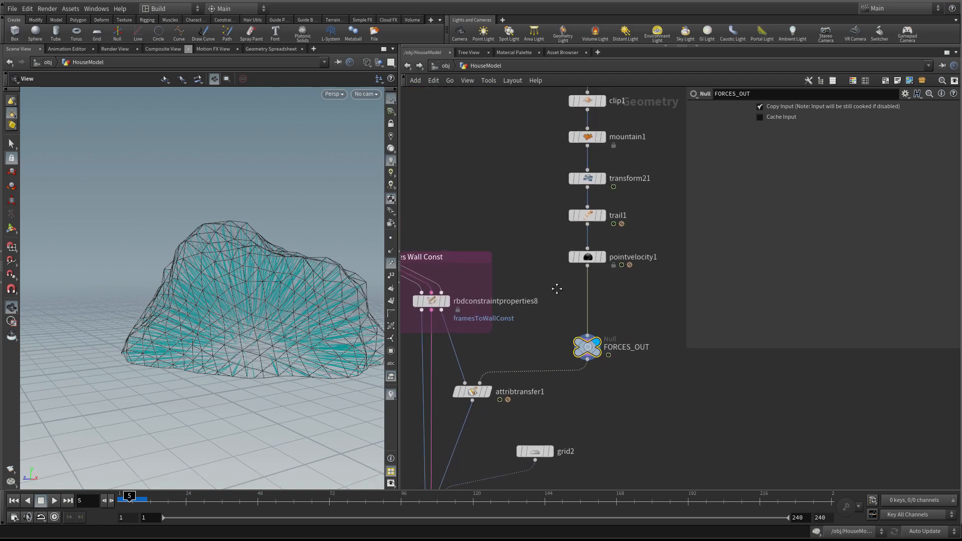
- Insert a Point Wrangle node between pointvelocity1 and FORCES_OUT
{"action": "key", "text": "Tab"}
{"action": "mouse_move", "coordinate": [569, 156]}
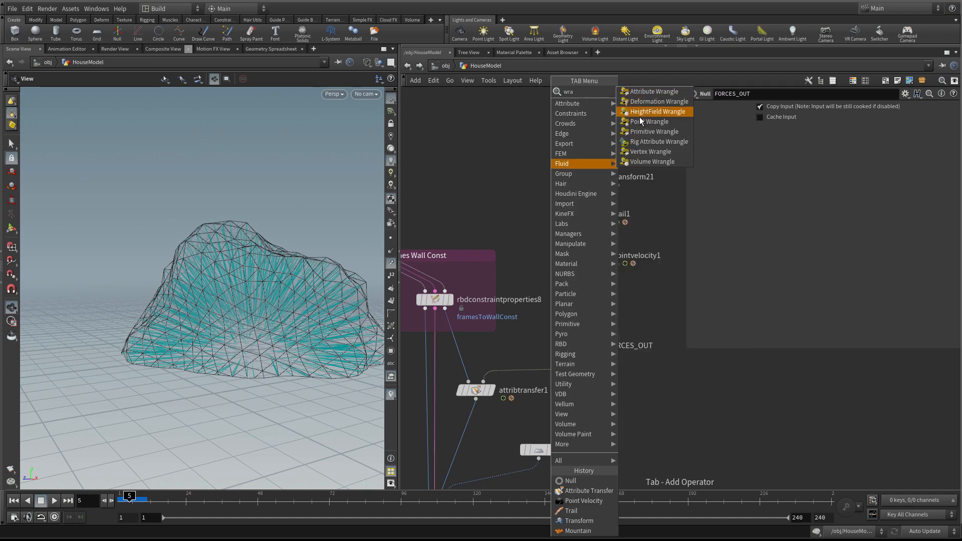
{"action": "left_click", "coordinate": [642, 126]}
{"action": "left_click", "coordinate": [595, 287]}
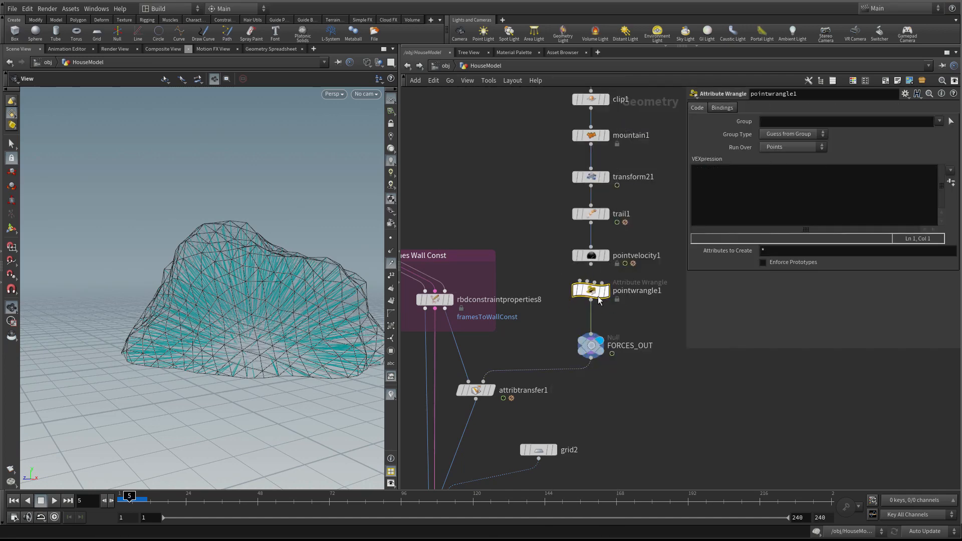
- Write the wrangle's VEX expression f@impact = length(v@v); to store the velocity magnitude as an impact attribute
{"action": "left_click", "coordinate": [756, 182]}
{"action": "type", "text": "f"}
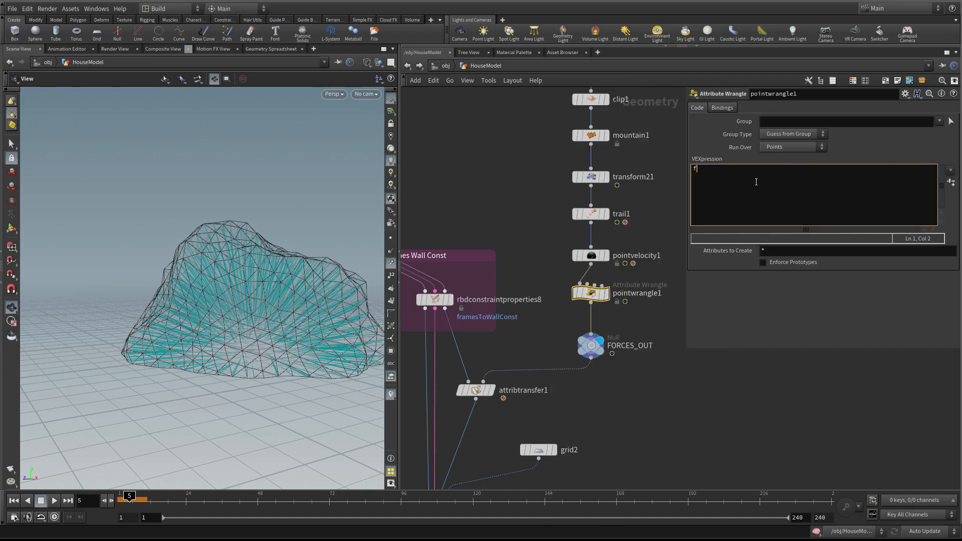
{"action": "type", "text": "@impac"}
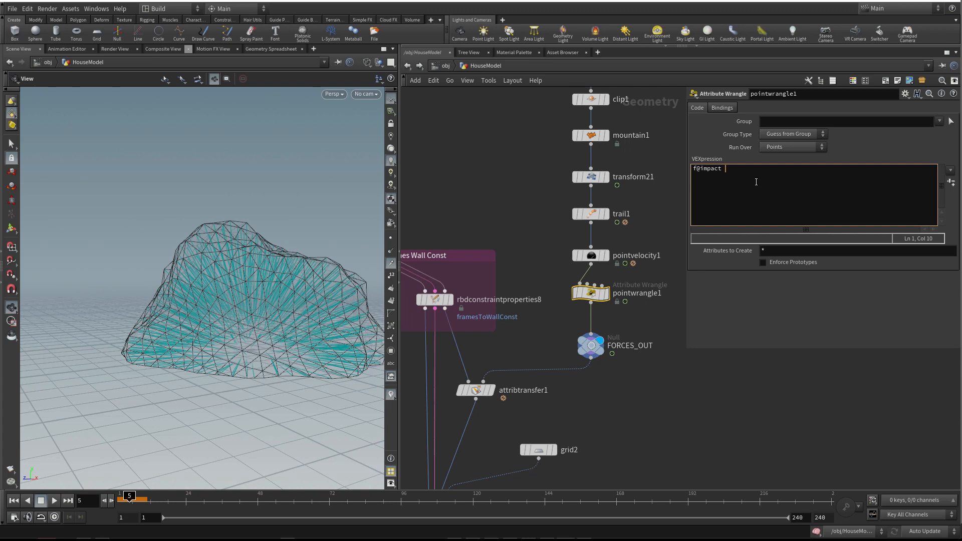
{"action": "type", "text": "t  = length"}
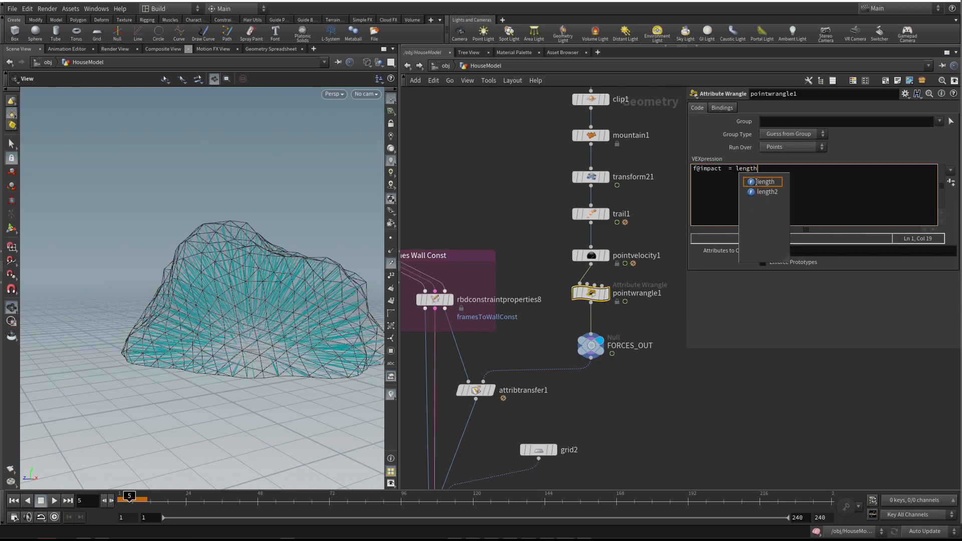
{"action": "type", "text": "(v@v);"}
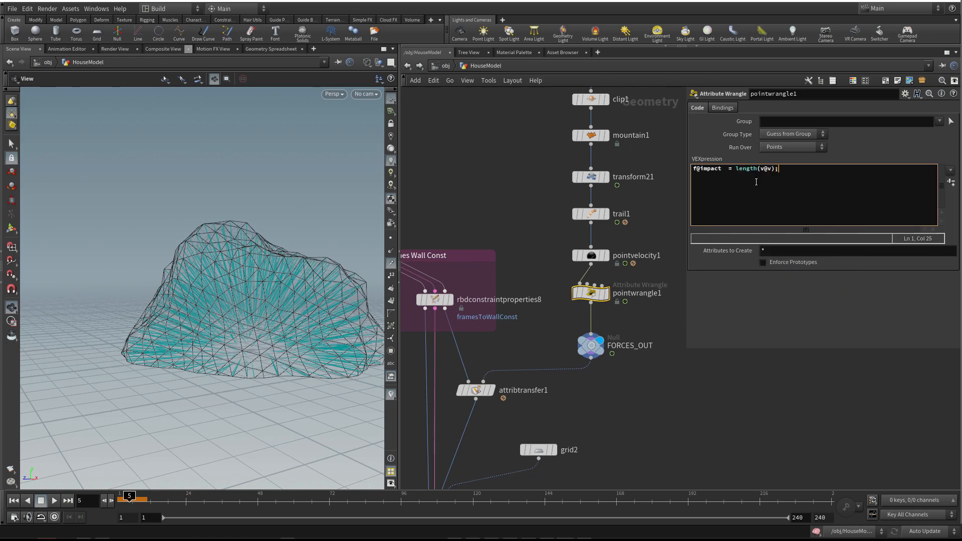
- Open the geometry spreadsheet for pointwrangle1 and enlarge its window to show all attribute columns
{"action": "middle_click_drag", "start_coordinate": [643, 371], "coordinate": [637, 356]}
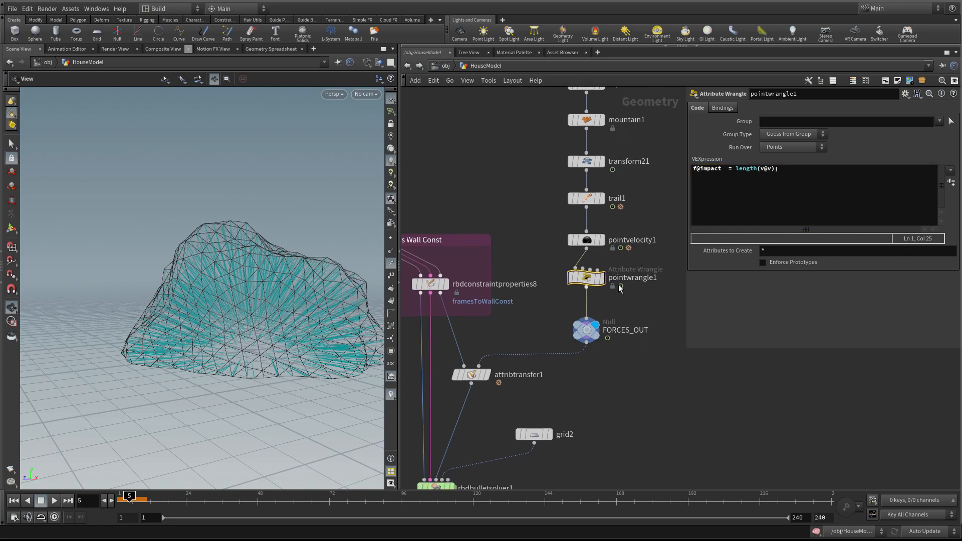
{"action": "right_click", "coordinate": [587, 277]}
{"action": "left_click", "coordinate": [621, 347]}
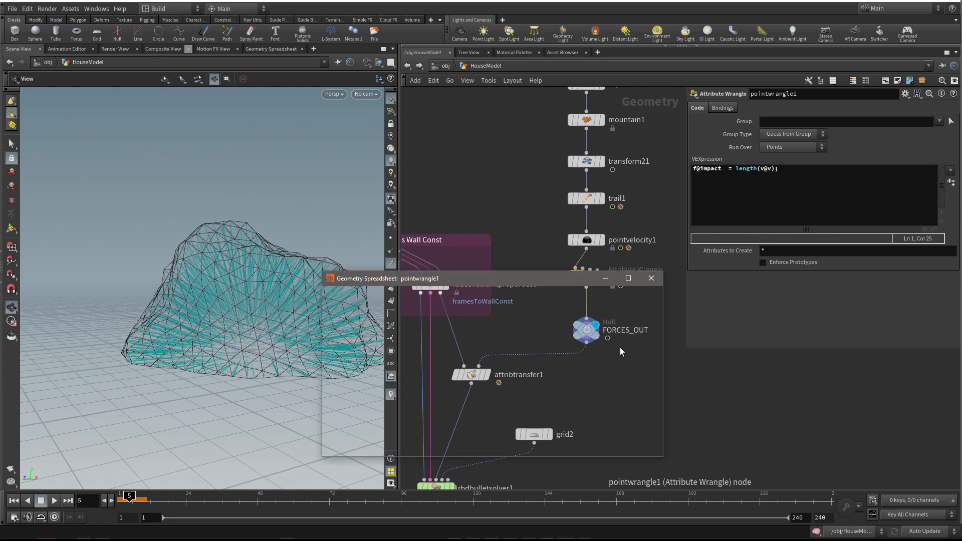
{"action": "left_click_drag", "start_coordinate": [530, 284], "coordinate": [399, 211]}
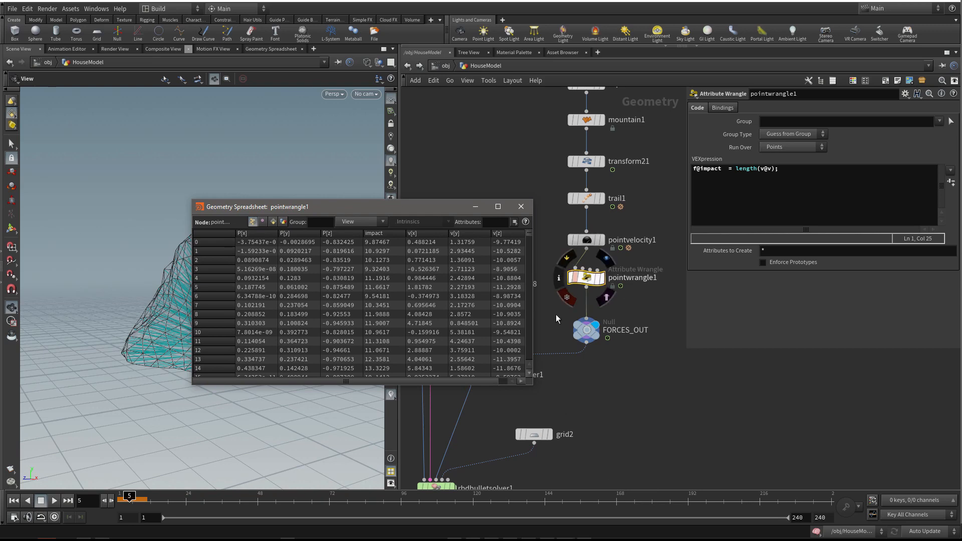
{"action": "left_click_drag", "start_coordinate": [530, 387], "coordinate": [657, 402]}
- Step back and forth through frames 3 to 6 and examine the points' impact and velocity values
{"action": "left_click", "coordinate": [711, 426]}
{"action": "key", "text": "Left"}
{"action": "key", "text": "Left"}
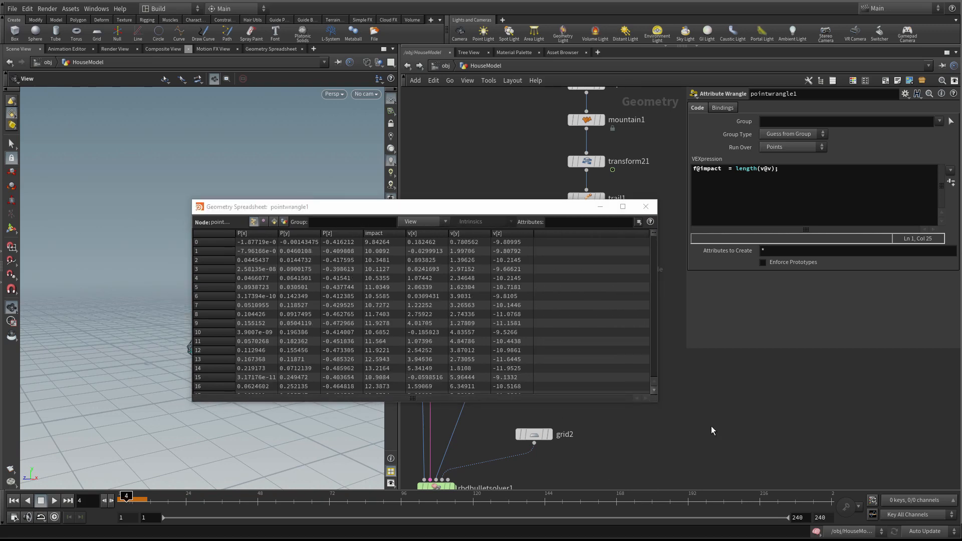
{"action": "middle_click_drag", "start_coordinate": [629, 445], "coordinate": [629, 425]}
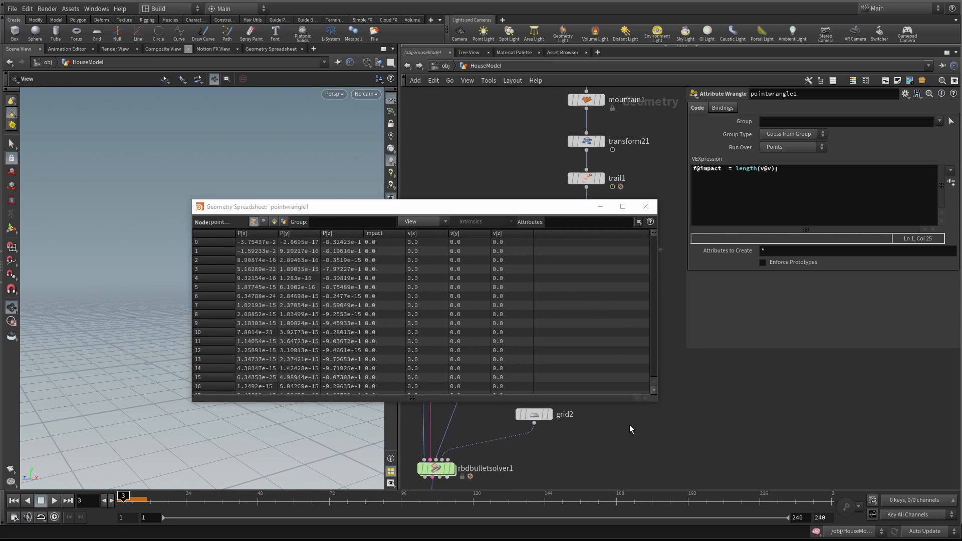
{"action": "key", "text": "Right"}
{"action": "left_click", "coordinate": [375, 244]}
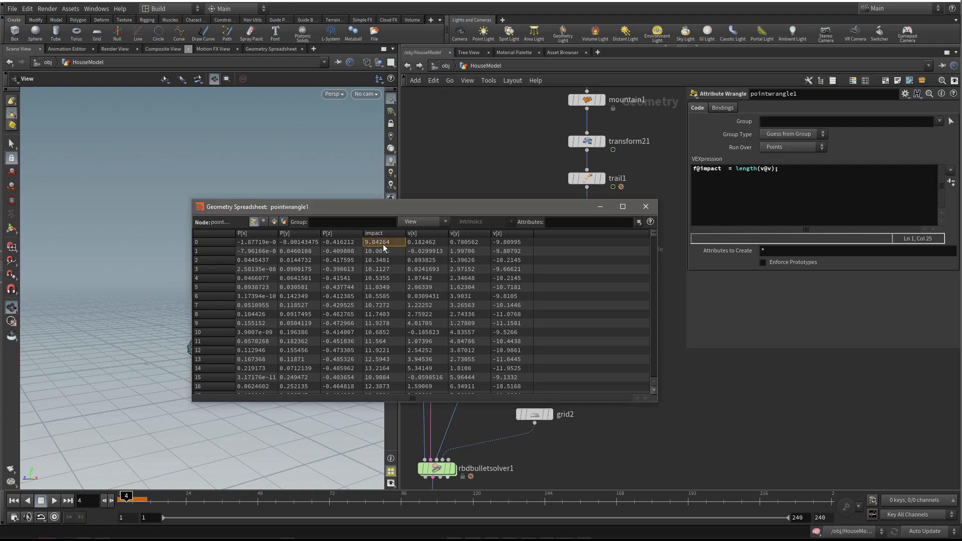
{"action": "middle_click_drag", "start_coordinate": [662, 441], "coordinate": [661, 438]}
{"action": "key", "text": "Right"}
{"action": "key", "text": "Right"}
{"action": "key", "text": "Left"}
{"action": "key", "text": "Left"}
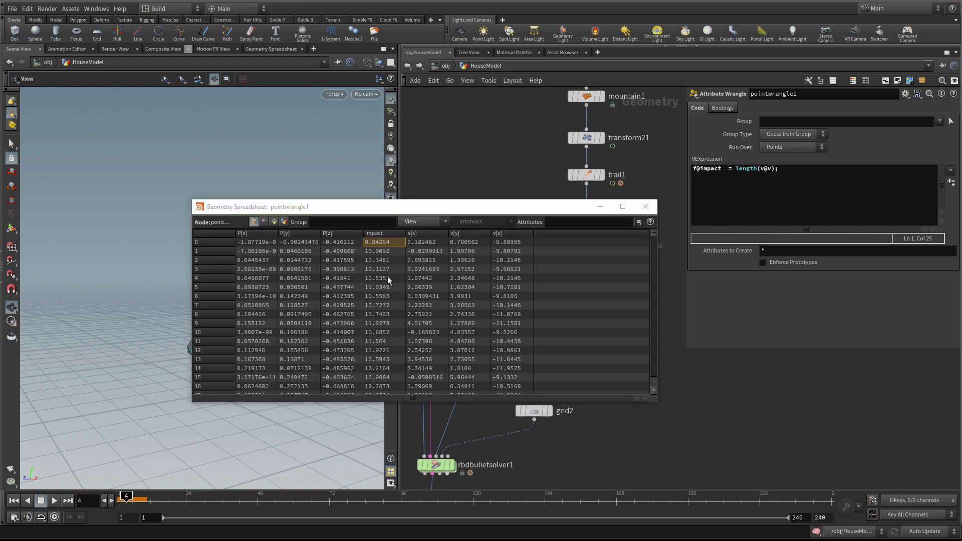
{"action": "middle_click_drag", "start_coordinate": [694, 447], "coordinate": [694, 446]}
- Sort the spreadsheet by impact and check the highest impact values at frames 4, 5 and 6
{"action": "left_click", "coordinate": [381, 234]}
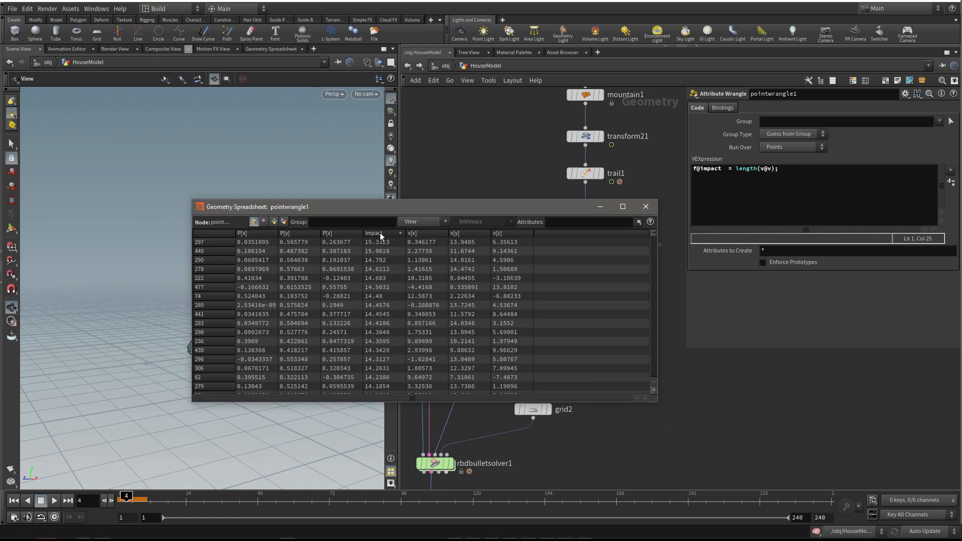
{"action": "left_click", "coordinate": [381, 235]}
{"action": "left_click", "coordinate": [382, 235]}
{"action": "middle_click", "coordinate": [687, 401]}
{"action": "key", "text": "Right"}
{"action": "left_click", "coordinate": [375, 228]}
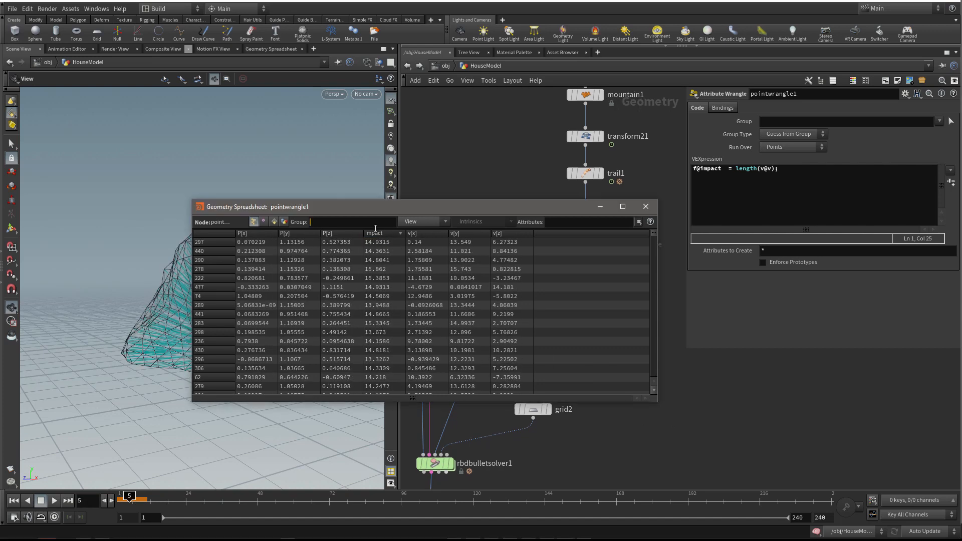
{"action": "left_click", "coordinate": [382, 237]}
{"action": "left_click", "coordinate": [382, 236]}
{"action": "middle_click", "coordinate": [747, 388]}
{"action": "key", "text": "Right"}
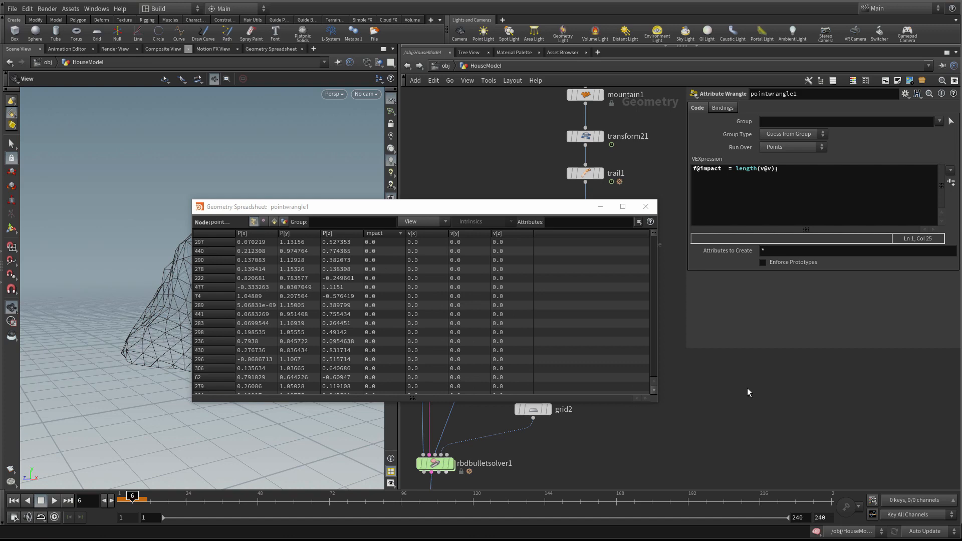
{"action": "left_click", "coordinate": [388, 234]}
{"action": "left_click", "coordinate": [387, 234]}
{"action": "middle_click_drag", "start_coordinate": [745, 377], "coordinate": [744, 378]}
{"action": "key", "text": "Left"}
{"action": "key", "text": "Left"}
{"action": "key", "text": "Right"}
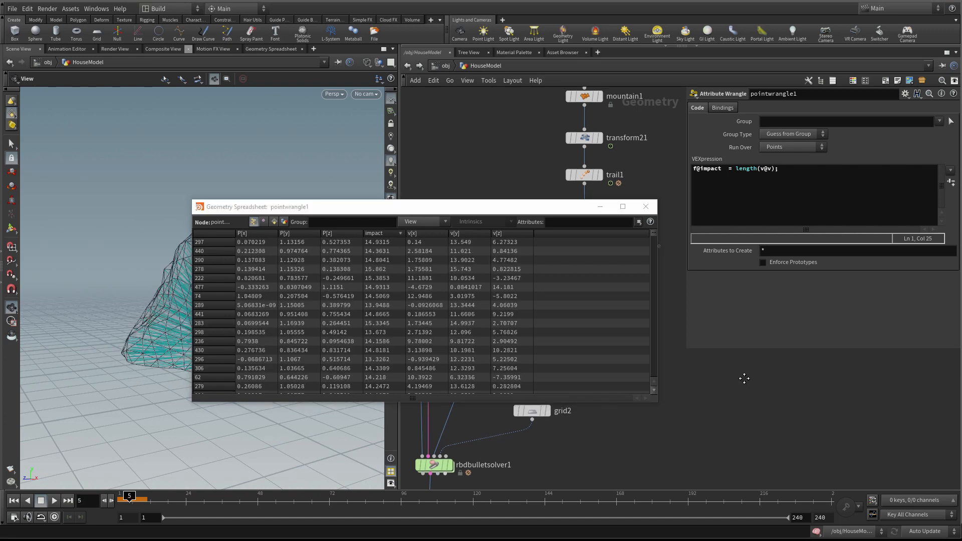
- Return the timeline to frame 1 and close the wrangle's geometry spreadsheet
{"action": "key", "text": "ctrl+Up"}
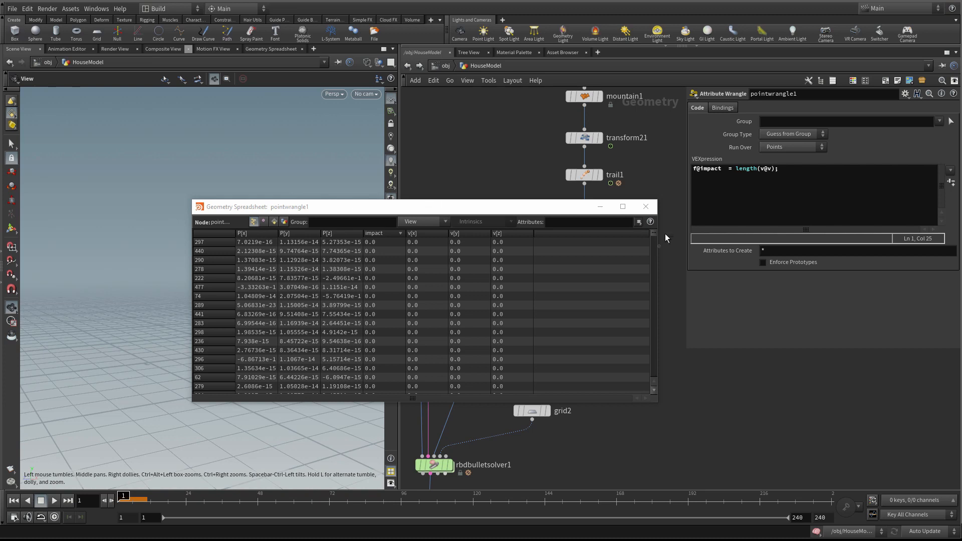
{"action": "left_click", "coordinate": [645, 206]}
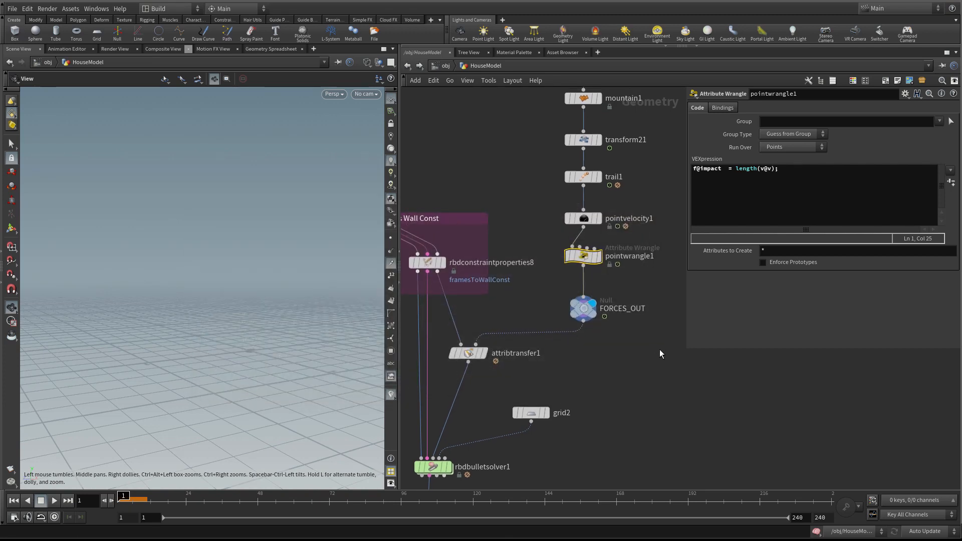
{"action": "middle_click_drag", "start_coordinate": [643, 391], "coordinate": [664, 339]}
{"action": "scroll", "coordinate": [660, 338], "scroll_direction": "down", "scroll_amount": 2}
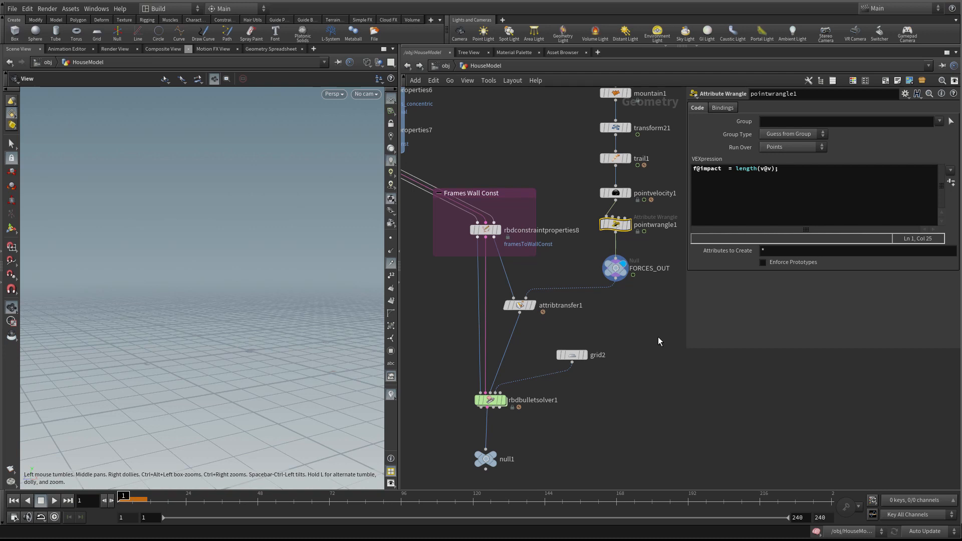
- Compare null1's constraint network with rbdbulletsolver1's house geometry in the viewport, ending with null1 displayed
{"action": "key", "text": "ctrl+z"}
{"action": "middle_click_drag", "start_coordinate": [636, 316], "coordinate": [634, 317]}
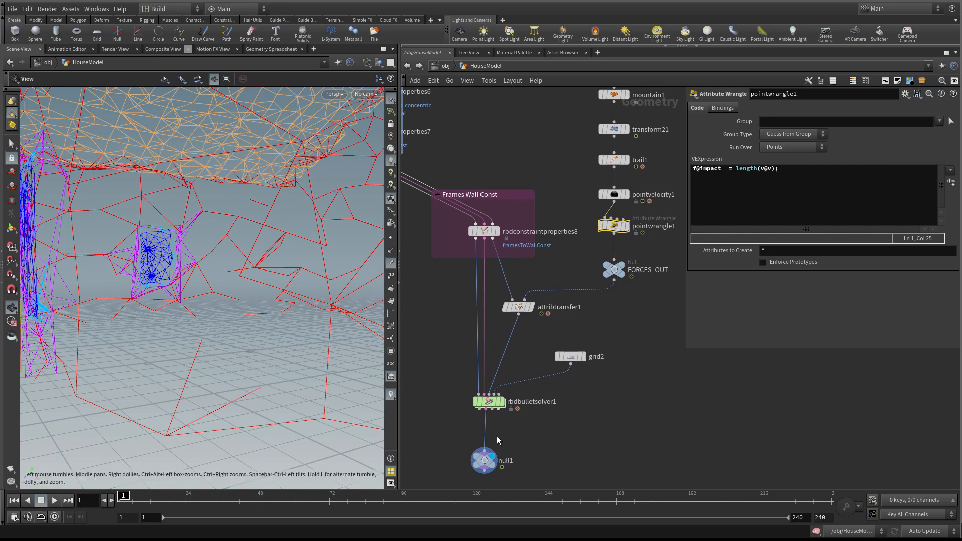
{"action": "left_click_drag", "start_coordinate": [208, 302], "coordinate": [312, 346]}
{"action": "middle_click_drag", "start_coordinate": [554, 407], "coordinate": [528, 402]}
{"action": "left_click", "coordinate": [503, 392]}
{"action": "left_click", "coordinate": [489, 392]}
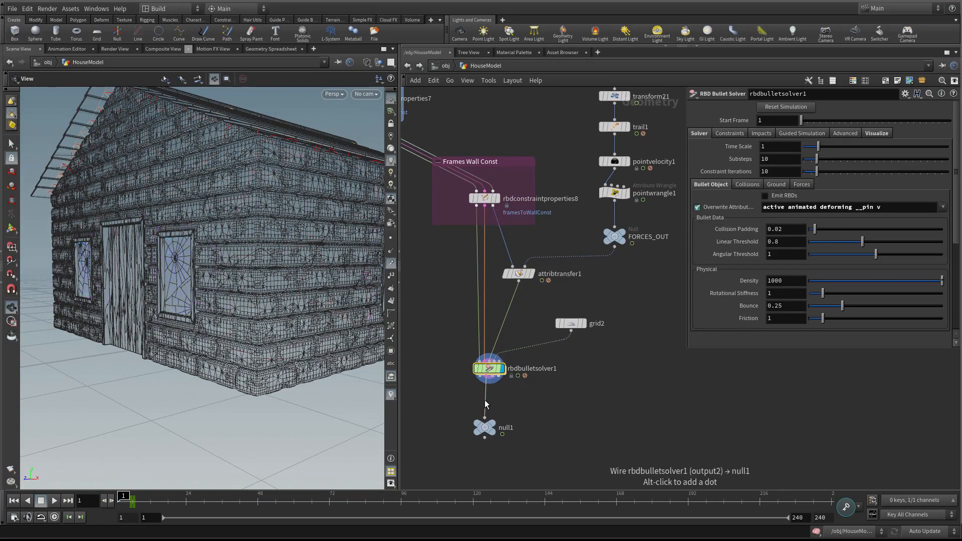
{"action": "scroll", "coordinate": [191, 286], "scroll_direction": "down", "scroll_amount": 4}
{"action": "left_click_drag", "start_coordinate": [191, 286], "coordinate": [226, 275]}
{"action": "left_click", "coordinate": [500, 411]}
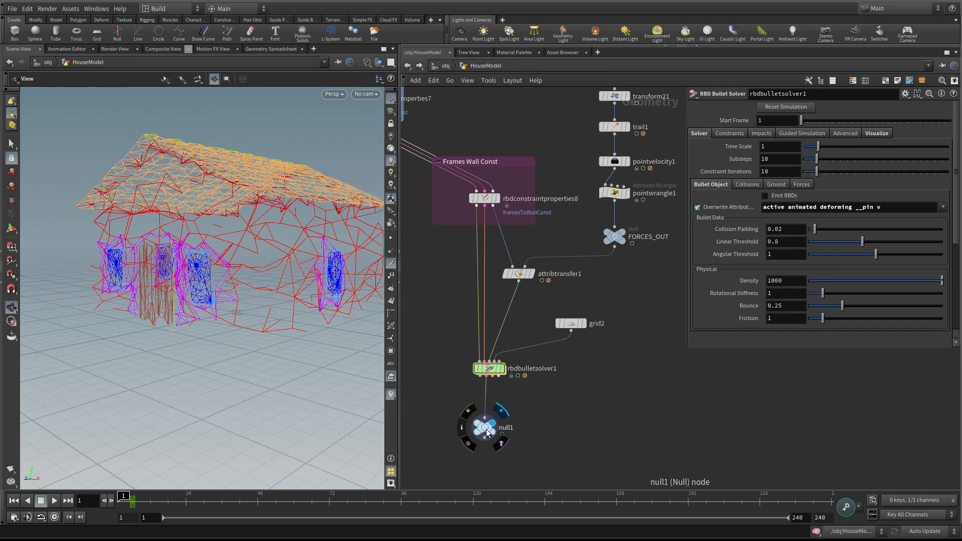
- Examine null1's node information and its primitive constraint attributes in the geometry spreadsheet, then close the spreadsheet
{"action": "left_click", "coordinate": [486, 430]}
{"action": "middle_click", "coordinate": [485, 427]}
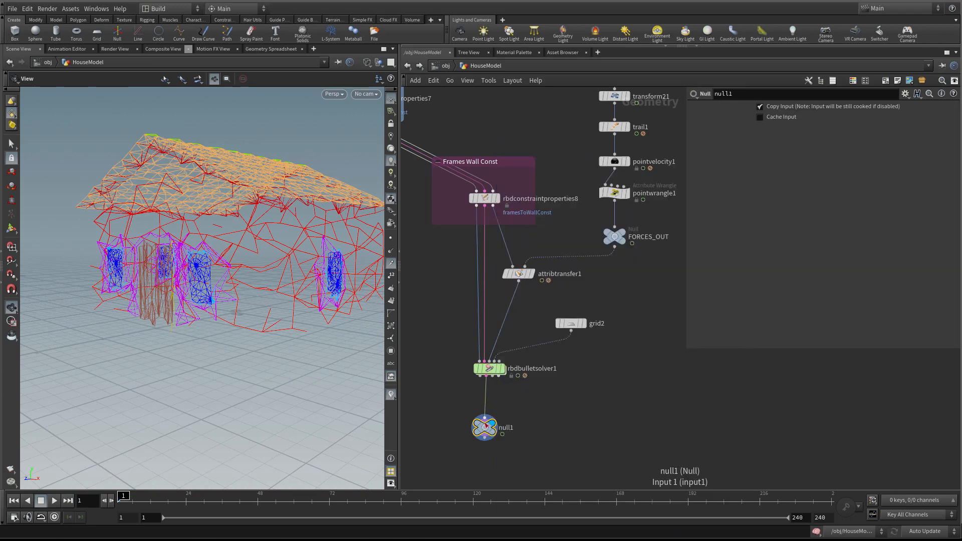
{"action": "middle_click_drag", "start_coordinate": [485, 426], "coordinate": [585, 299]}
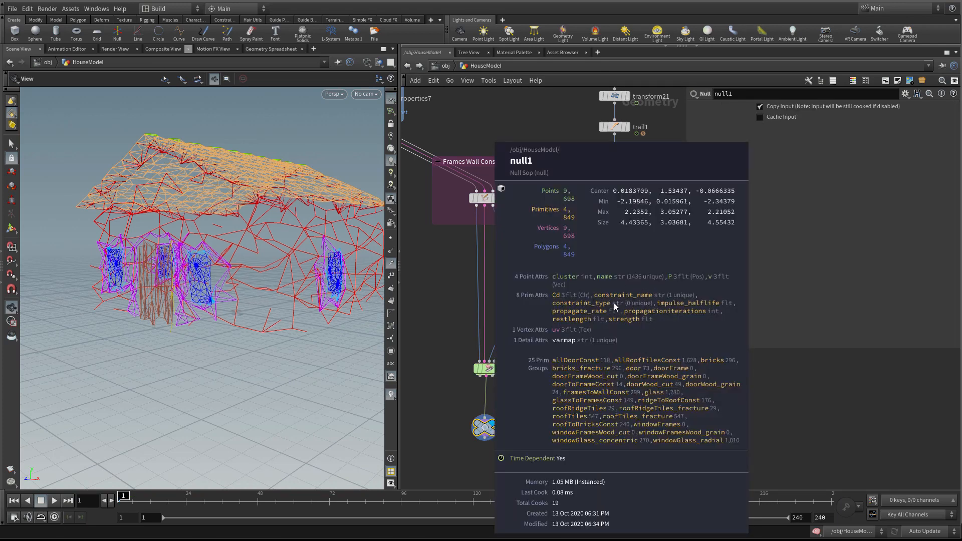
{"action": "middle_click_drag", "start_coordinate": [655, 303], "coordinate": [651, 306]}
{"action": "right_click", "coordinate": [486, 427]}
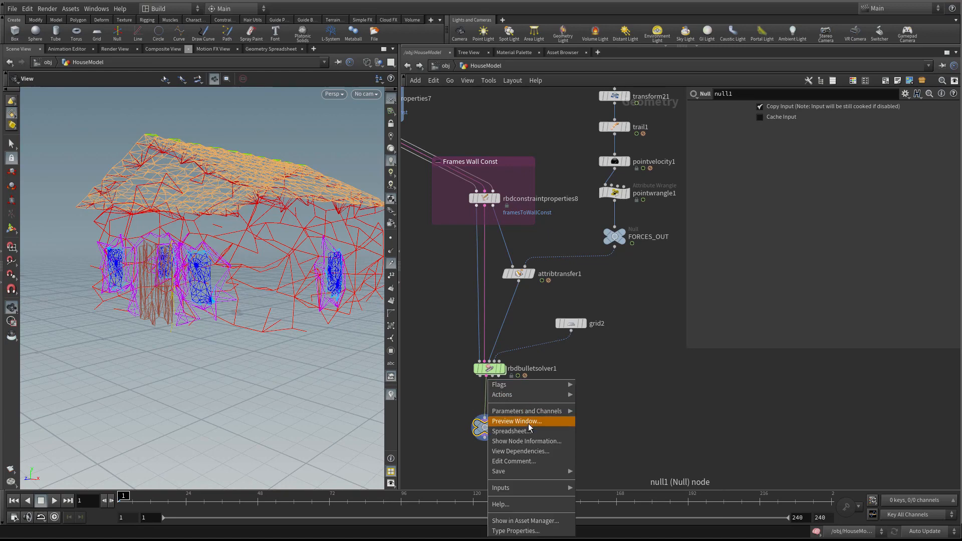
{"action": "left_click", "coordinate": [528, 433]}
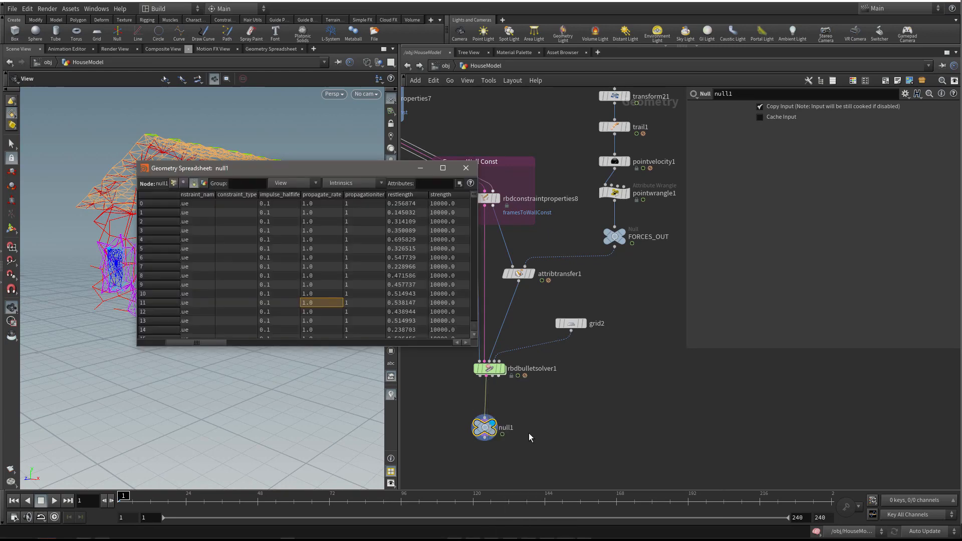
{"action": "left_click", "coordinate": [467, 169]}
- Reposition attribtransfer1 slightly in the network and show rbdbulletsolver1's constraint Breaking Thresholds in an enlarged parameter area
{"action": "middle_click_drag", "start_coordinate": [600, 383], "coordinate": [601, 392]}
{"action": "left_click_drag", "start_coordinate": [520, 288], "coordinate": [528, 301]}
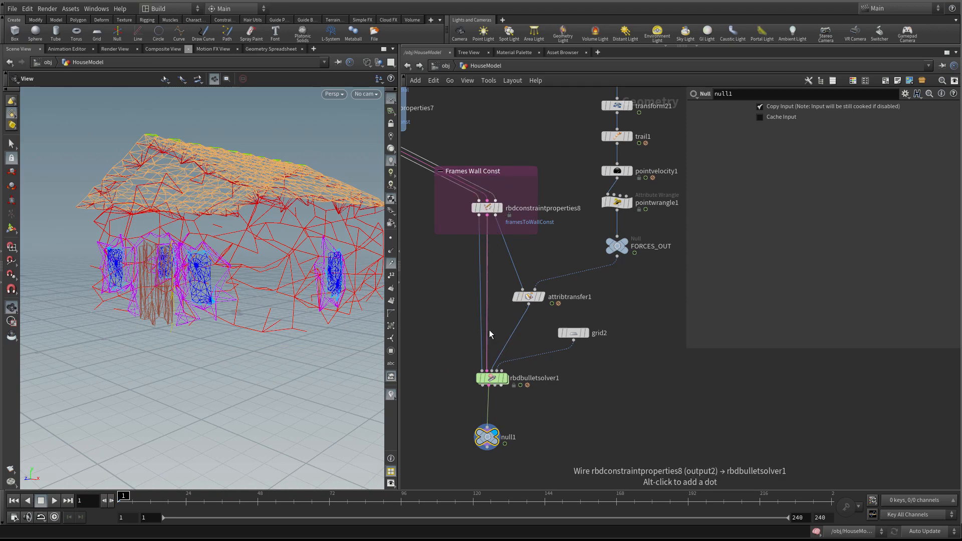
{"action": "left_click_drag", "start_coordinate": [465, 348], "coordinate": [510, 387]}
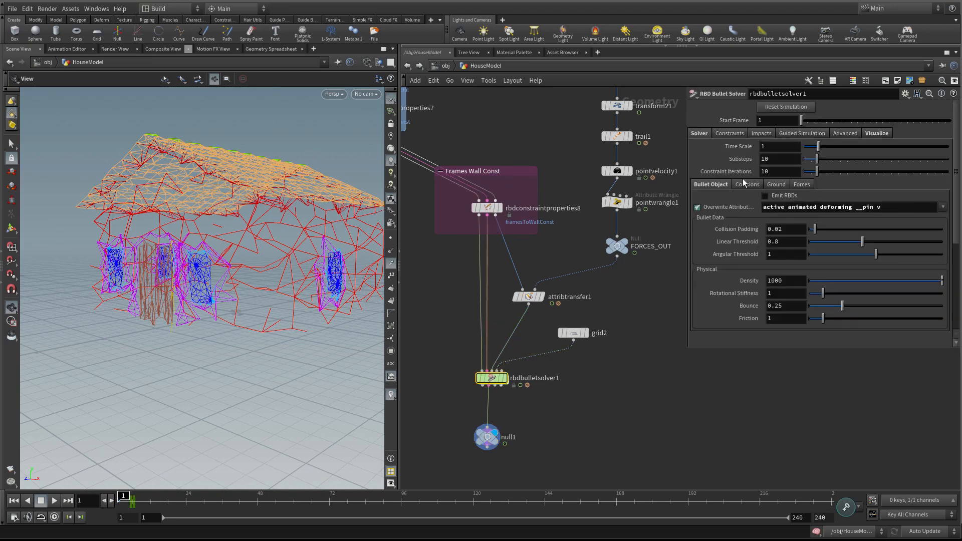
{"action": "left_click", "coordinate": [728, 133]}
{"action": "left_click", "coordinate": [744, 147]}
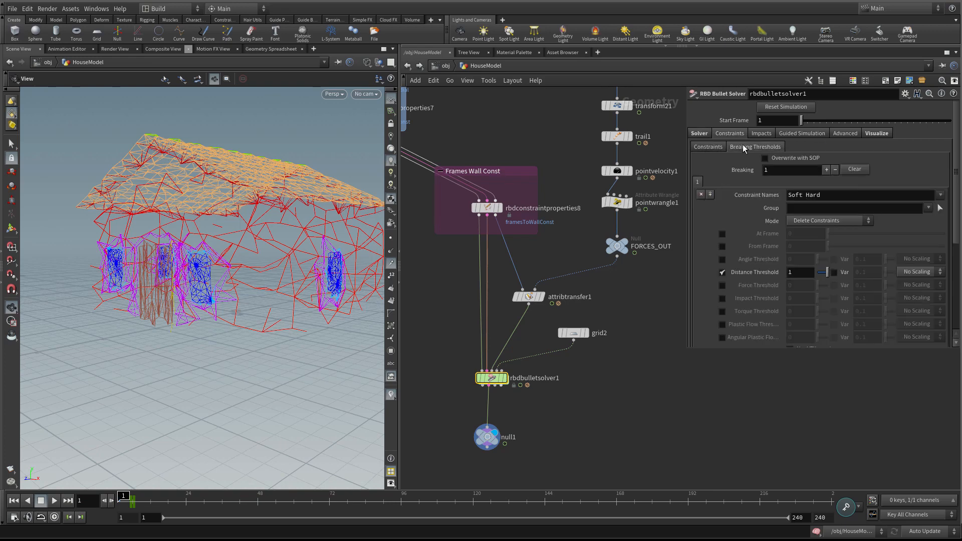
{"action": "left_click", "coordinate": [710, 146]}
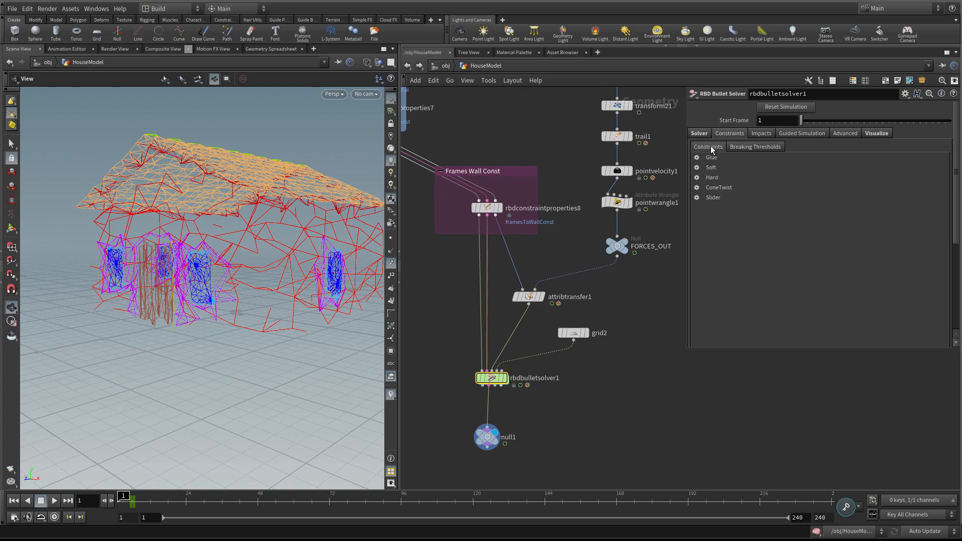
{"action": "left_click", "coordinate": [753, 148]}
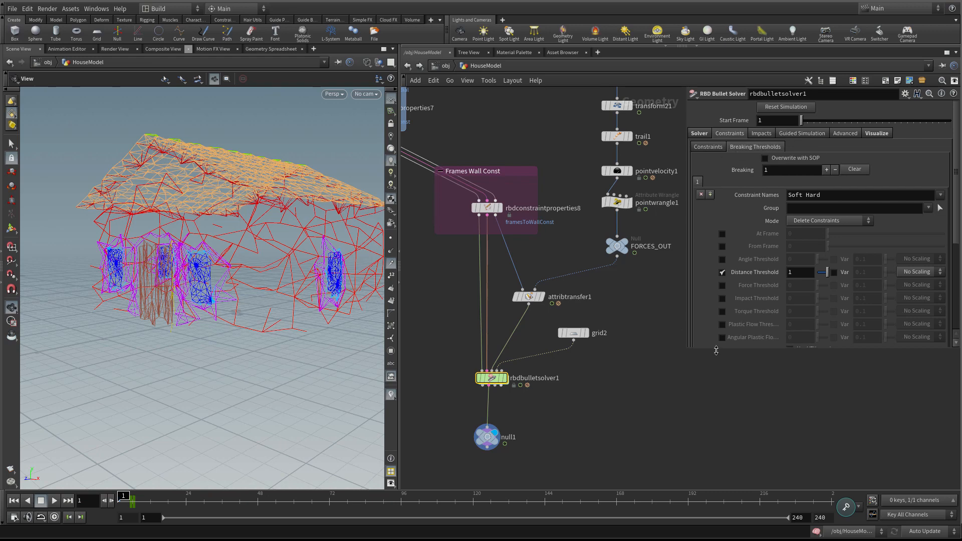
{"action": "left_click_drag", "start_coordinate": [716, 350], "coordinate": [716, 428]}
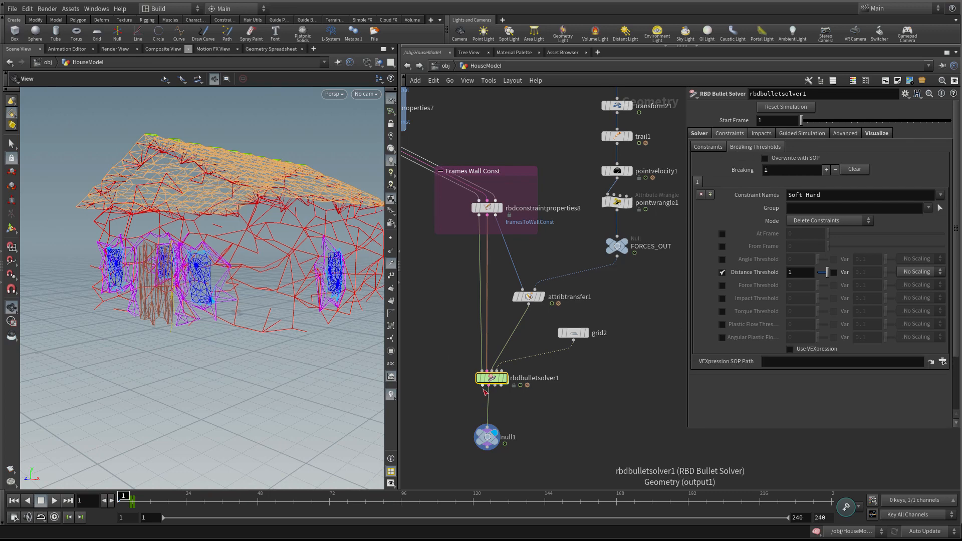
- Rewire null1 to rbdbulletsolver1's geometry output and keep the solver selected
{"action": "left_click_drag", "start_coordinate": [483, 386], "coordinate": [435, 416]}
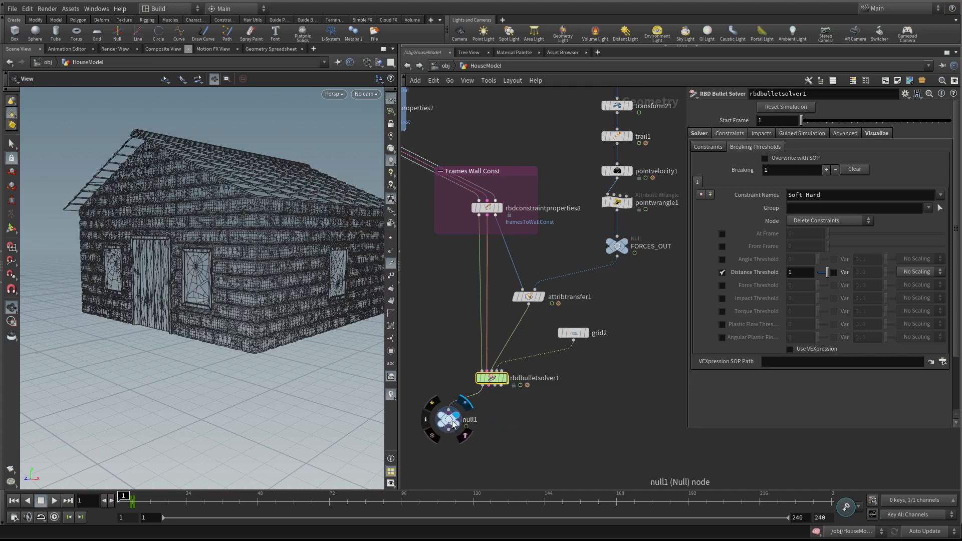
{"action": "left_click", "coordinate": [492, 376]}
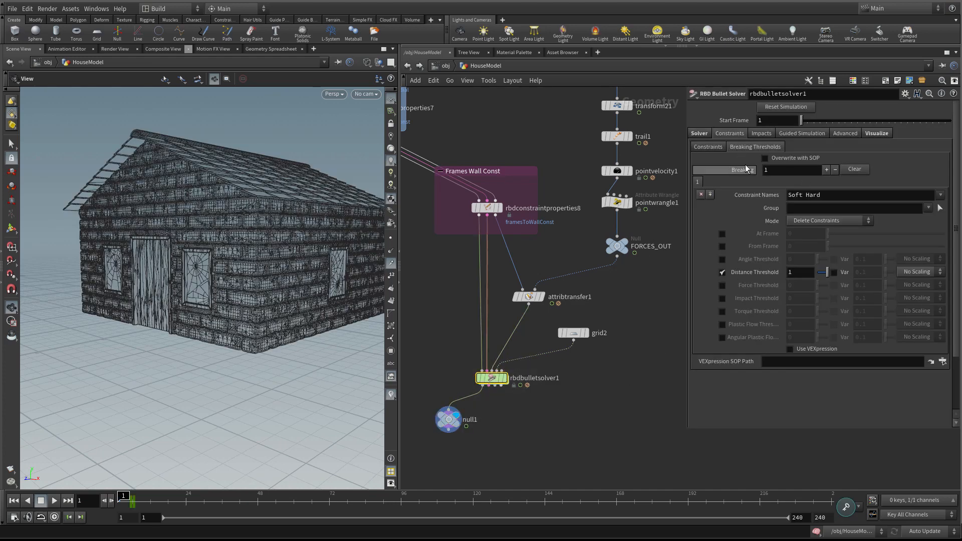
- Set the Constraint Names of rbdbulletsolver1's breaking threshold to Glue instead of the soft and hard constraints
{"action": "left_click", "coordinate": [708, 147]}
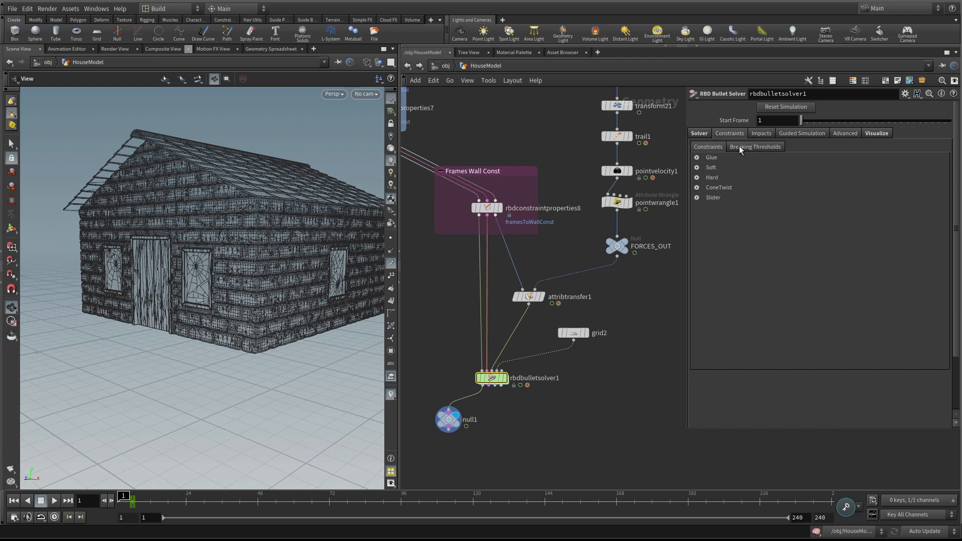
{"action": "left_click", "coordinate": [738, 146]}
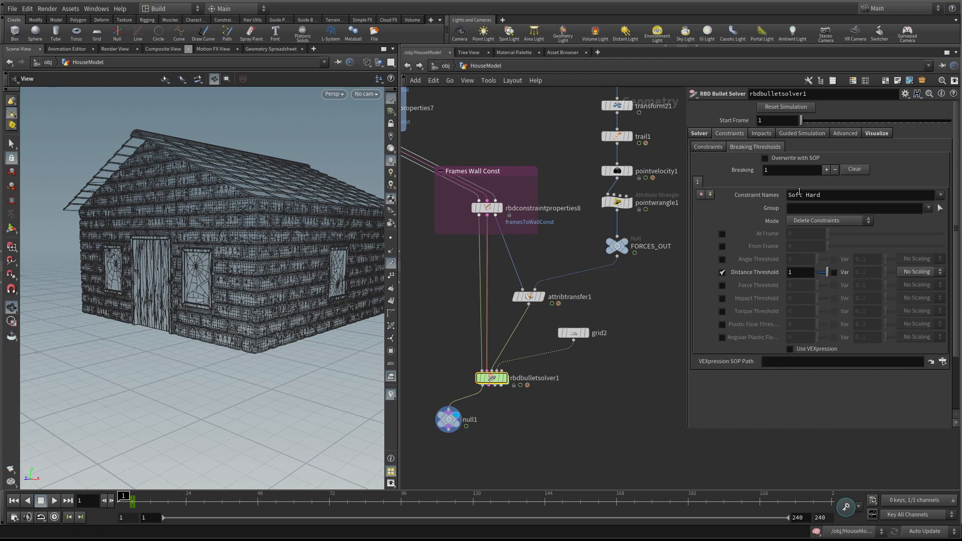
{"action": "triple_click", "coordinate": [832, 196]}
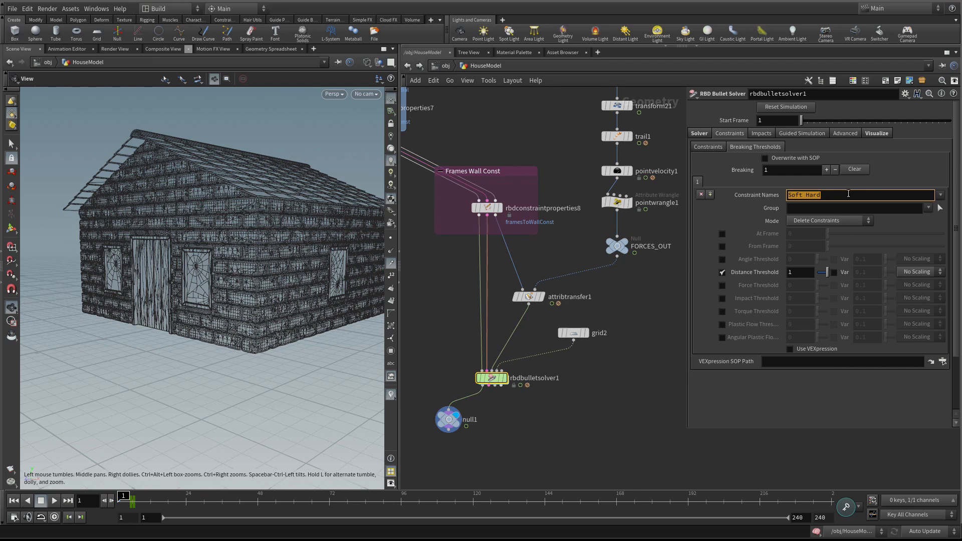
{"action": "key", "text": "BackSpace"}
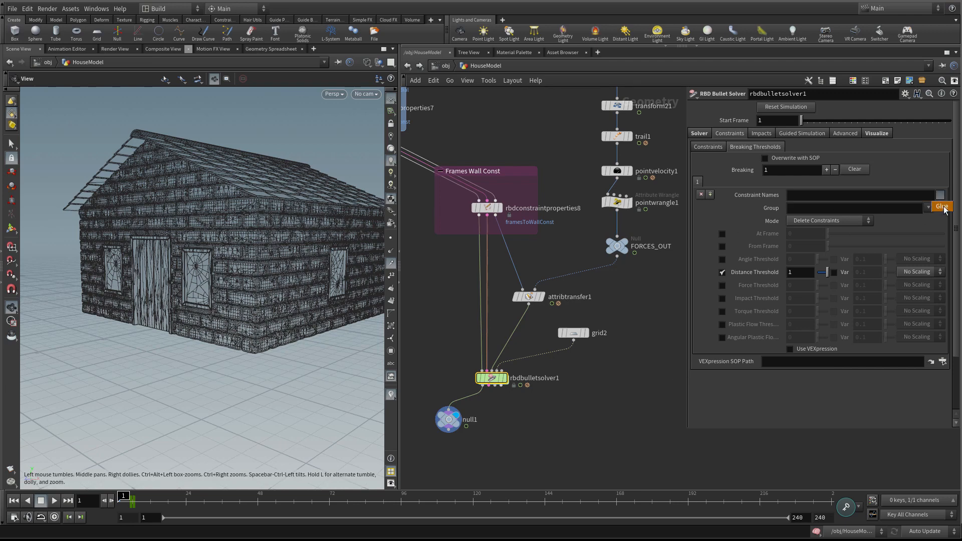
{"action": "type", "text": "Glue"}
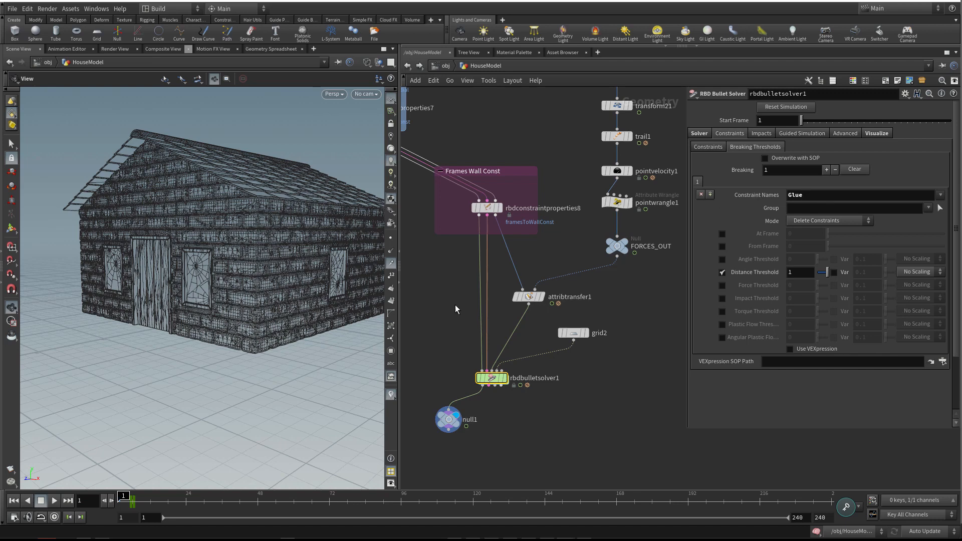
- Check the constraint names on rbdconstraintproperties8 and rbdconstraintproperties7 against the name set in rbdbulletsolver1's breaking threshold
{"action": "left_click", "coordinate": [487, 208]}
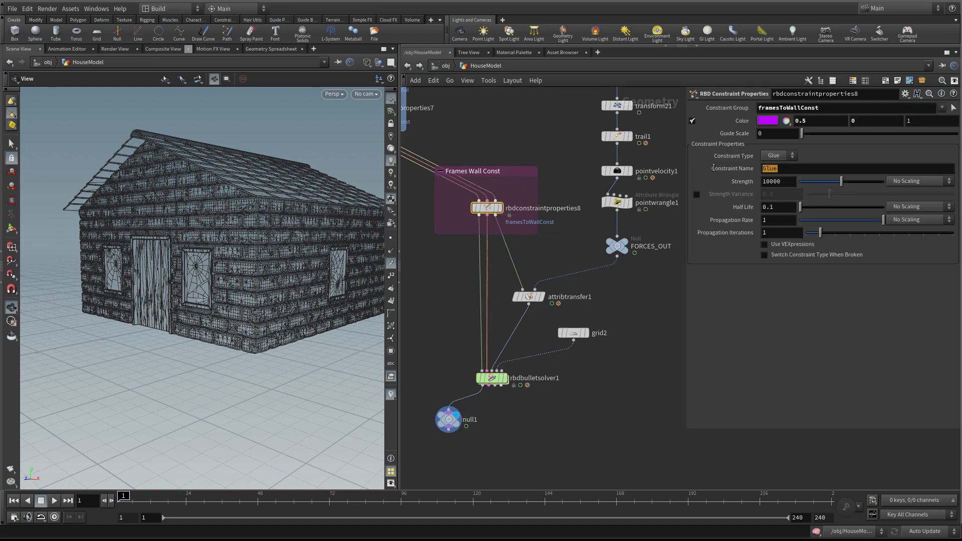
{"action": "middle_click_drag", "start_coordinate": [563, 168], "coordinate": [643, 272]}
{"action": "left_click", "coordinate": [420, 212]}
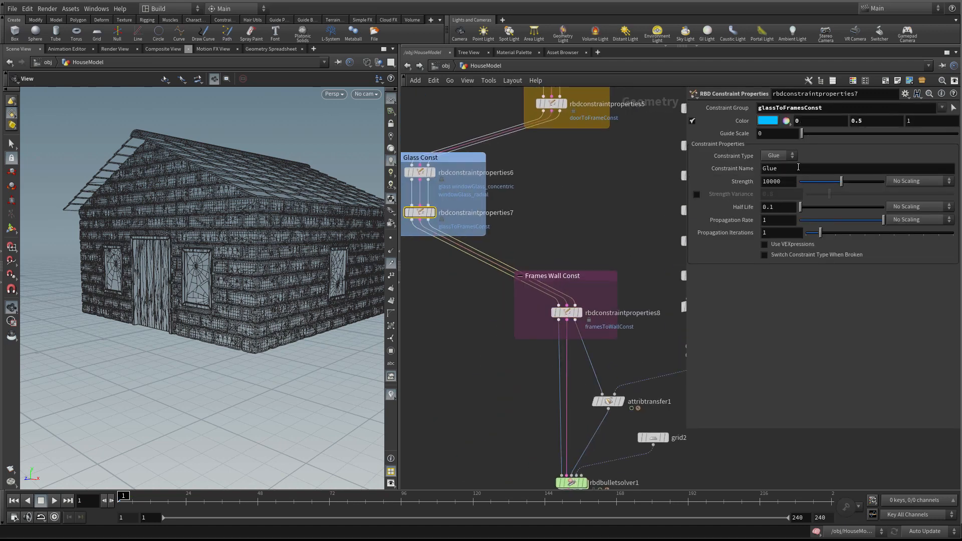
{"action": "left_click_drag", "start_coordinate": [798, 168], "coordinate": [742, 170]}
{"action": "middle_click_drag", "start_coordinate": [589, 222], "coordinate": [559, 199]}
{"action": "middle_click_drag", "start_coordinate": [567, 321], "coordinate": [565, 286]}
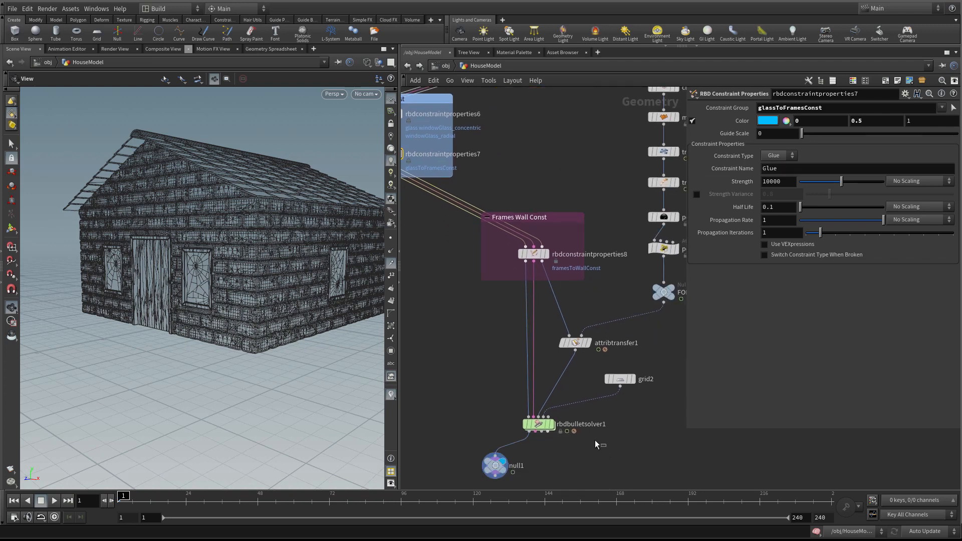
{"action": "left_click", "coordinate": [545, 420]}
{"action": "left_click_drag", "start_coordinate": [809, 195], "coordinate": [767, 196]}
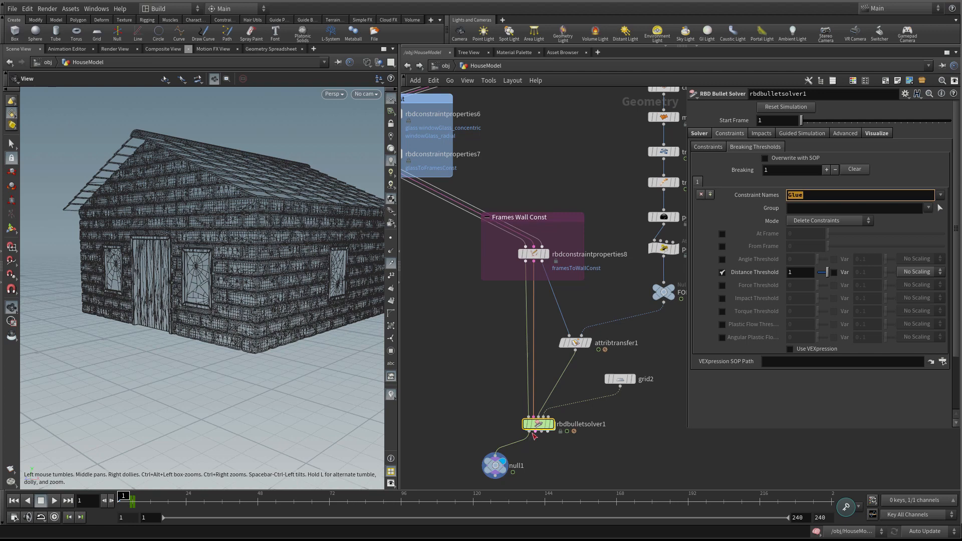
- Rewire null1 to rbdbulletsolver1's constraint geometry output and keep the solver selected
{"action": "left_click", "coordinate": [542, 432]}
{"action": "left_click", "coordinate": [496, 454]}
{"action": "left_click", "coordinate": [536, 432]}
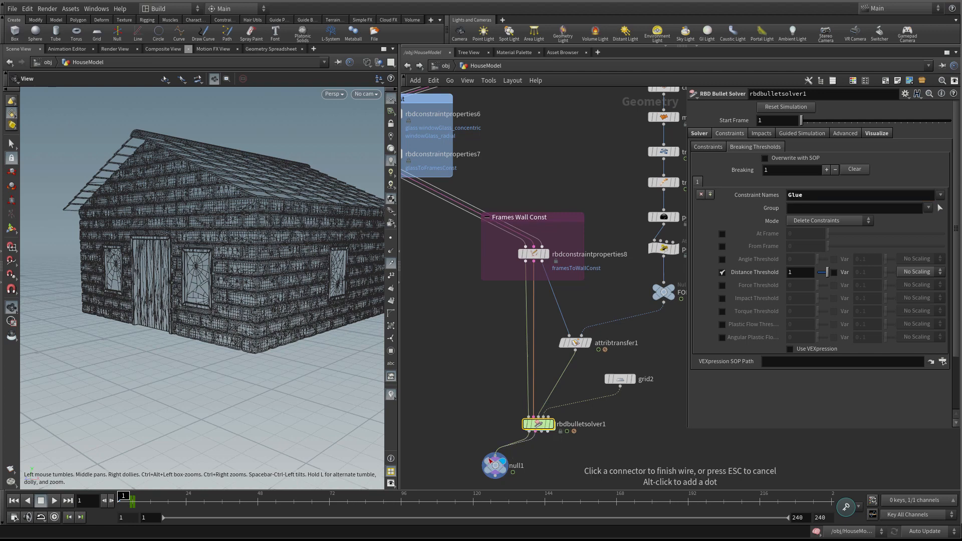
{"action": "left_click", "coordinate": [495, 454]}
{"action": "middle_click_drag", "start_coordinate": [545, 454], "coordinate": [534, 439]}
{"action": "left_click", "coordinate": [527, 410]}
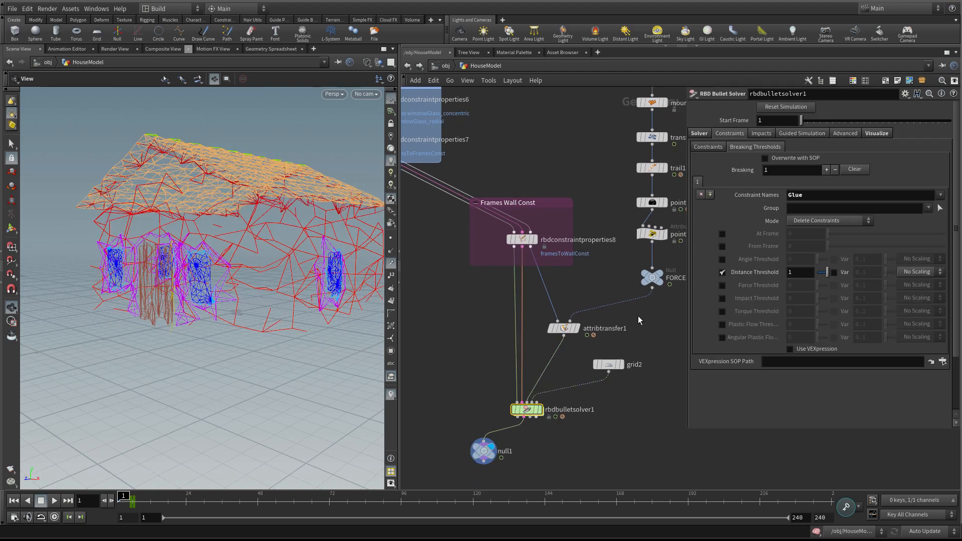
- Try breaking the Glue constraints with the At Frame threshold enabled at 2, and test the simulation on frame 2
{"action": "left_click", "coordinate": [722, 234]}
{"action": "left_click", "coordinate": [802, 236]}
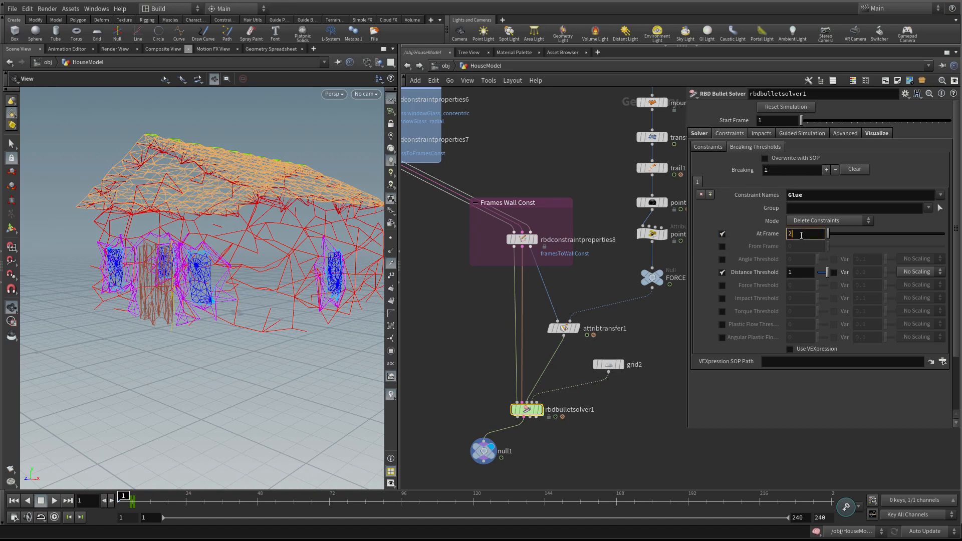
{"action": "key", "text": "Return"}
{"action": "middle_click_drag", "start_coordinate": [428, 324], "coordinate": [431, 314]}
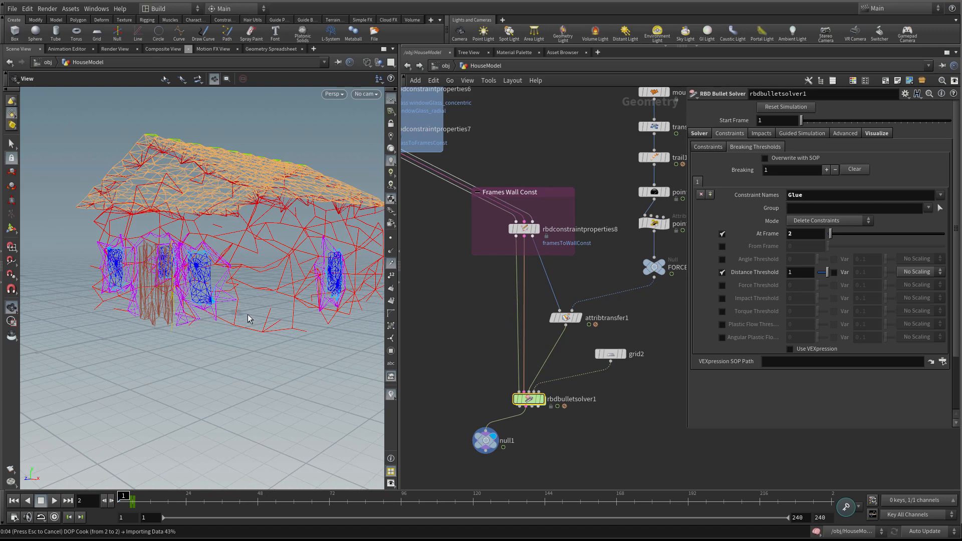
{"action": "key", "text": "Left"}
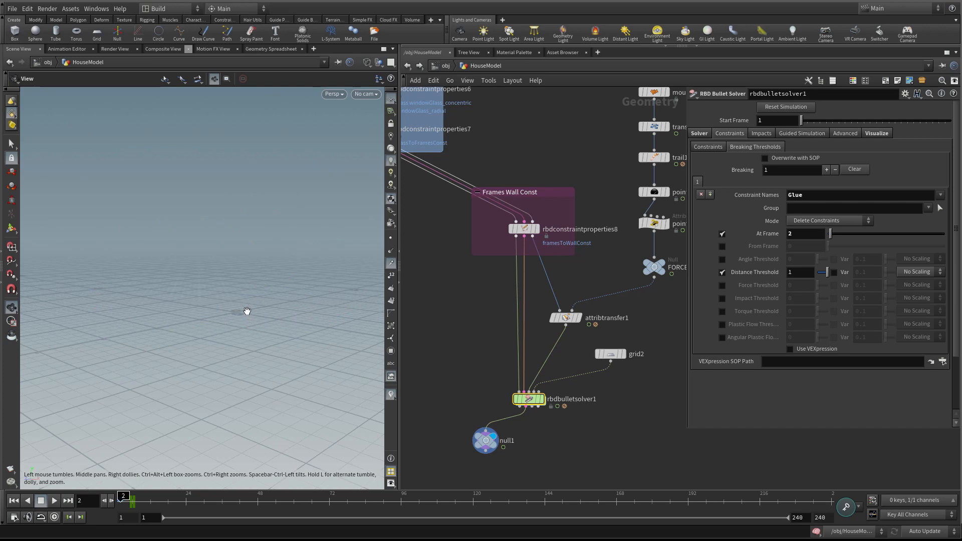
- Disable the At Frame threshold, recheck the constraints on frame 2 and return to the first frame
{"action": "left_click", "coordinate": [722, 233]}
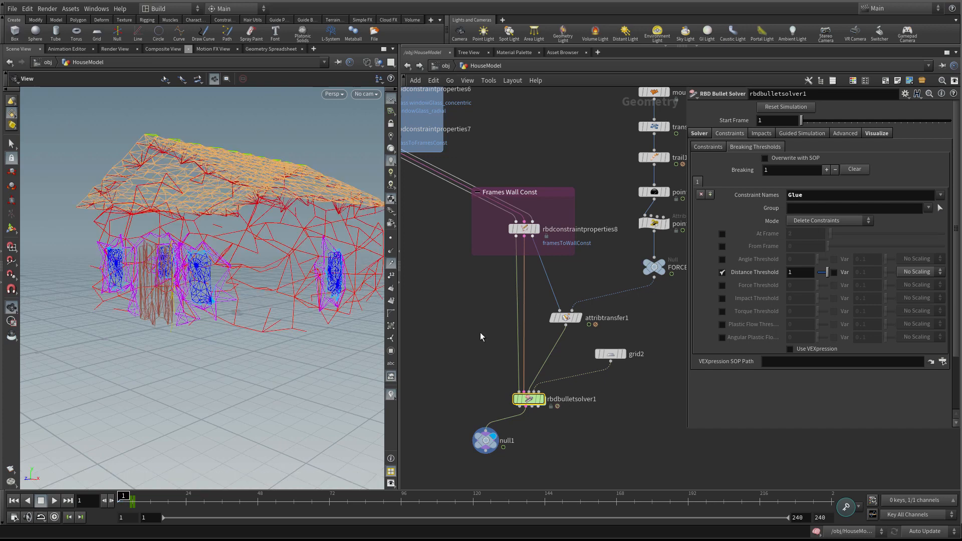
{"action": "middle_click_drag", "start_coordinate": [471, 336], "coordinate": [467, 344]}
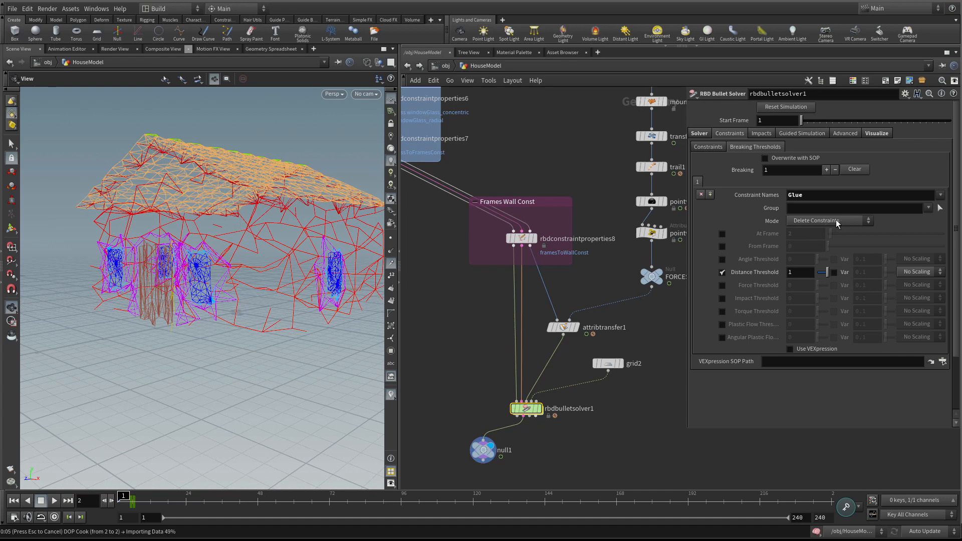
{"action": "middle_click_drag", "start_coordinate": [475, 336], "coordinate": [472, 323]}
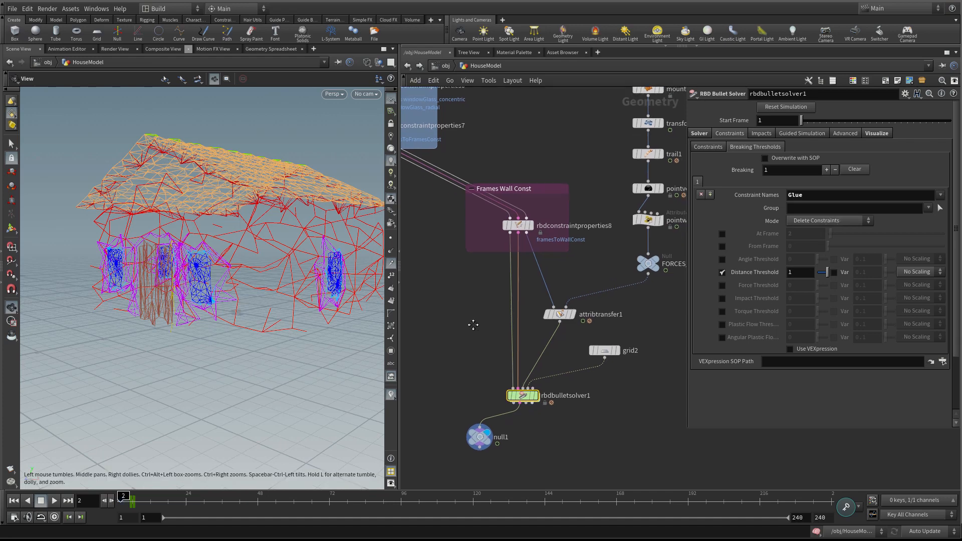
{"action": "left_click", "coordinate": [14, 501]}
- Examine rbdconstraintproperties8's constraint name, the groups available for rbdbulletsolver1's breaking threshold, and the house's constraint network
{"action": "middle_click_drag", "start_coordinate": [477, 219], "coordinate": [562, 308]}
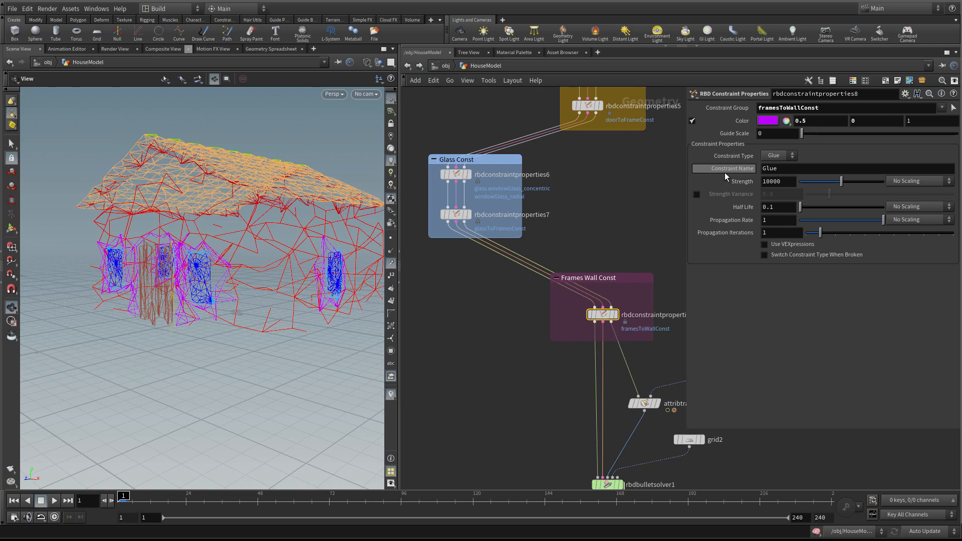
{"action": "middle_click_drag", "start_coordinate": [621, 200], "coordinate": [571, 137]}
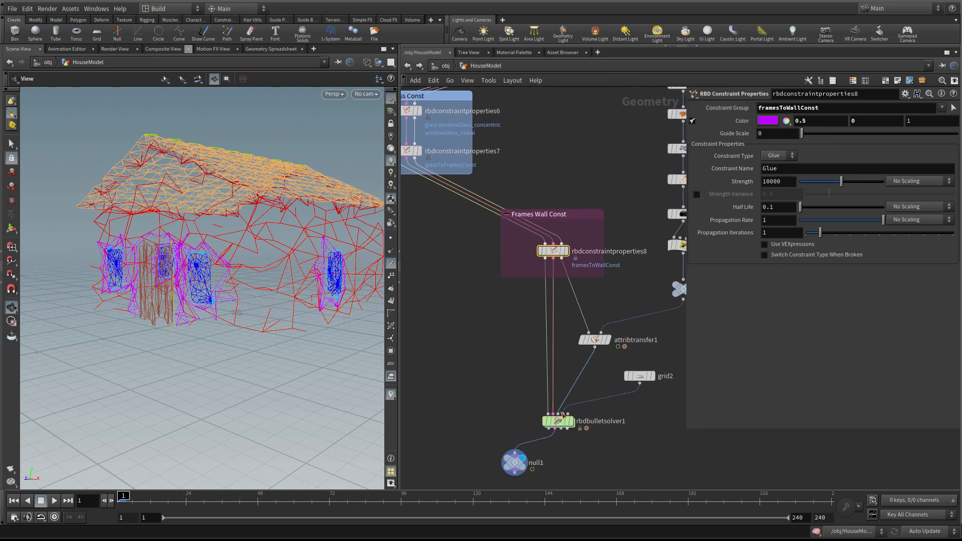
{"action": "left_click", "coordinate": [558, 421]}
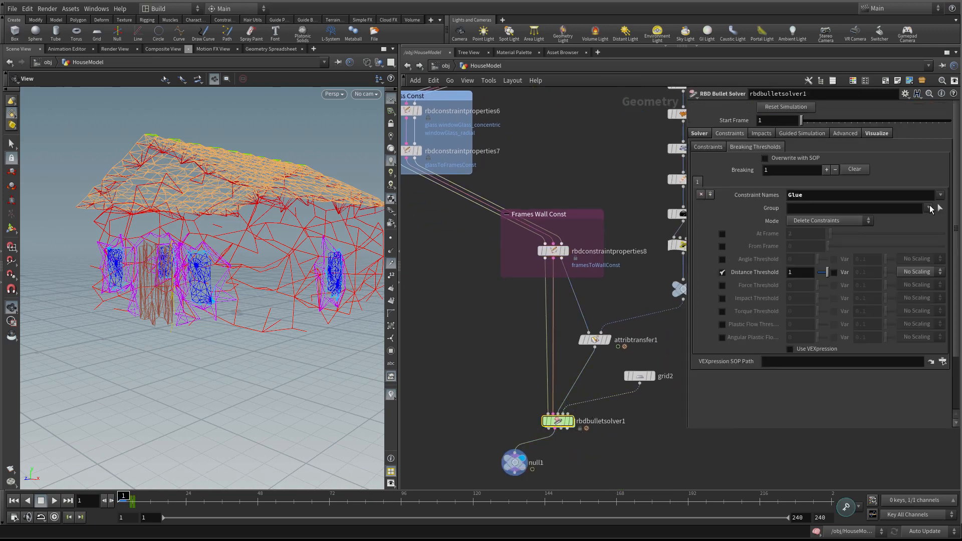
{"action": "left_click", "coordinate": [928, 209]}
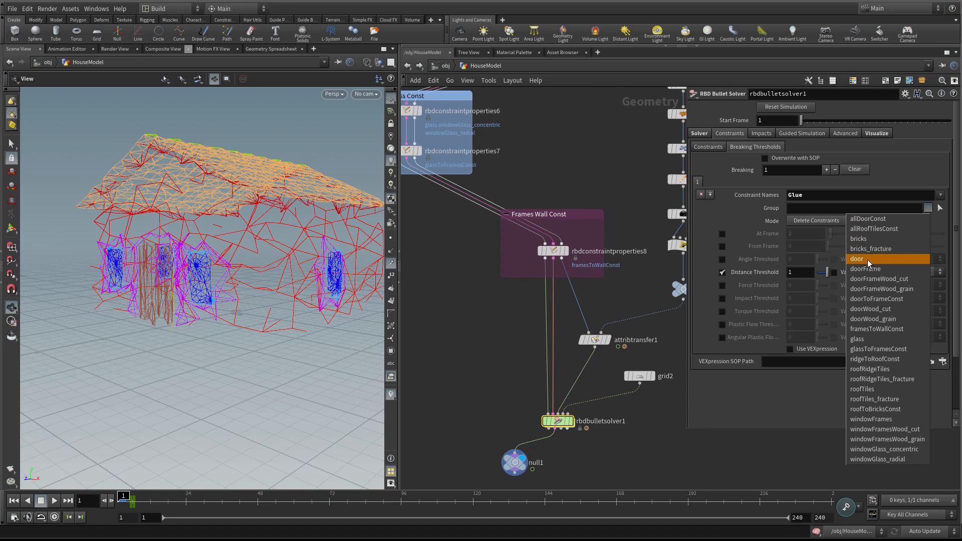
{"action": "left_click", "coordinate": [718, 209]}
{"action": "middle_click_drag", "start_coordinate": [493, 381], "coordinate": [486, 364]}
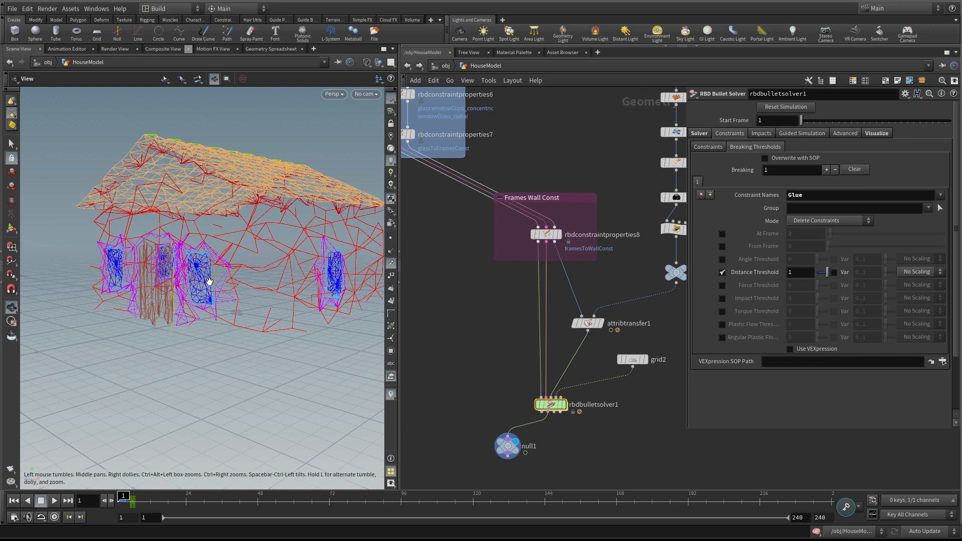
{"action": "left_click_drag", "start_coordinate": [280, 240], "coordinate": [263, 268]}
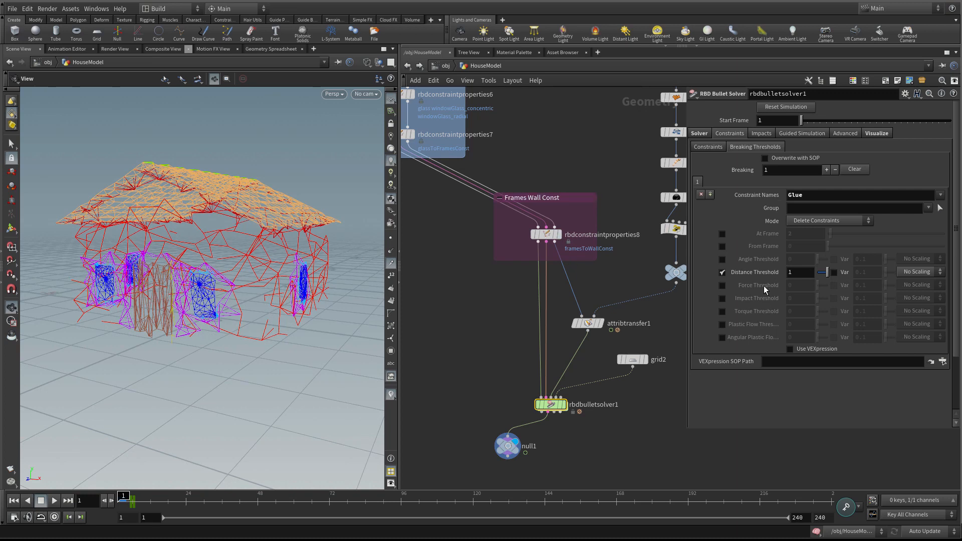
- Enable Use VEXpression for the Glue breaking threshold and inspect the FORCES_OUT node information
{"action": "left_click", "coordinate": [808, 350]}
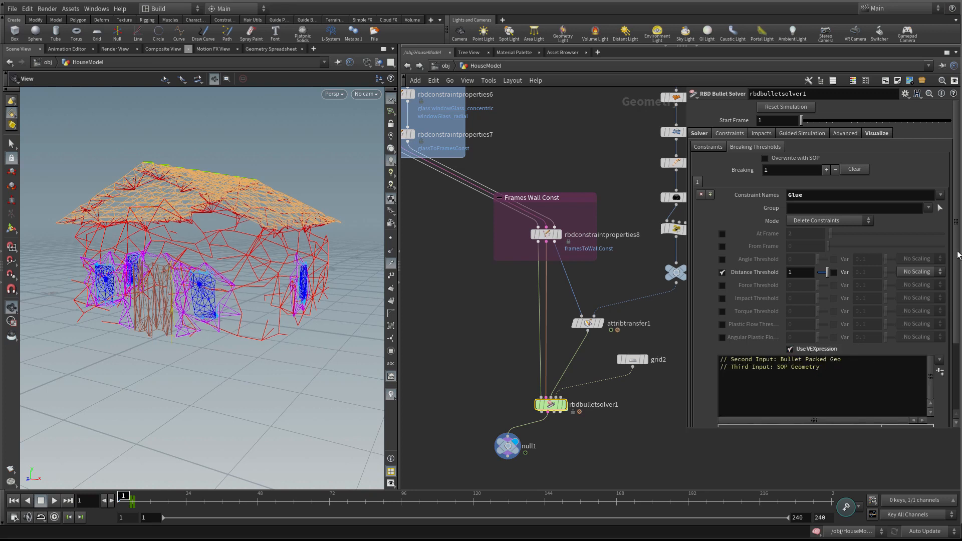
{"action": "left_click_drag", "start_coordinate": [957, 255], "coordinate": [956, 323]}
{"action": "middle_click_drag", "start_coordinate": [644, 392], "coordinate": [593, 372]}
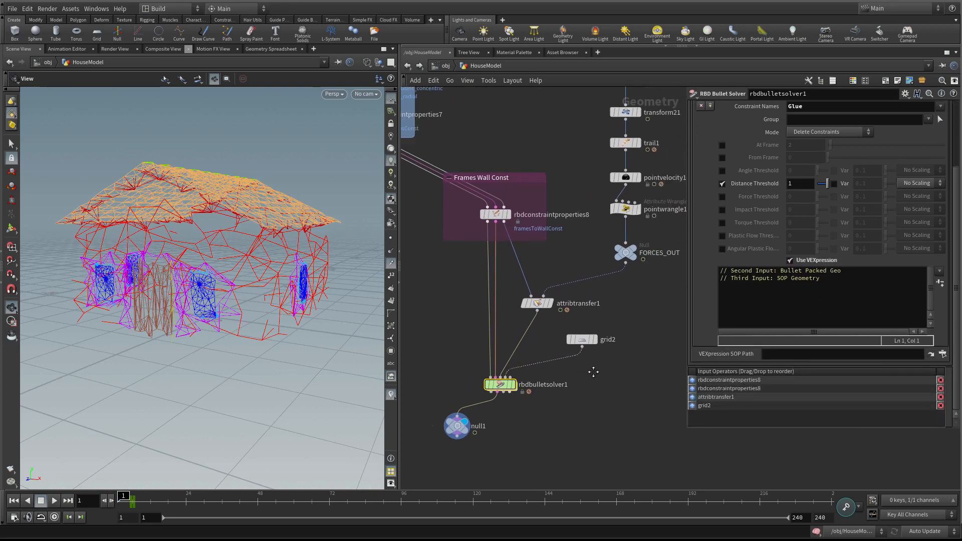
{"action": "mouse_move", "coordinate": [631, 247]}
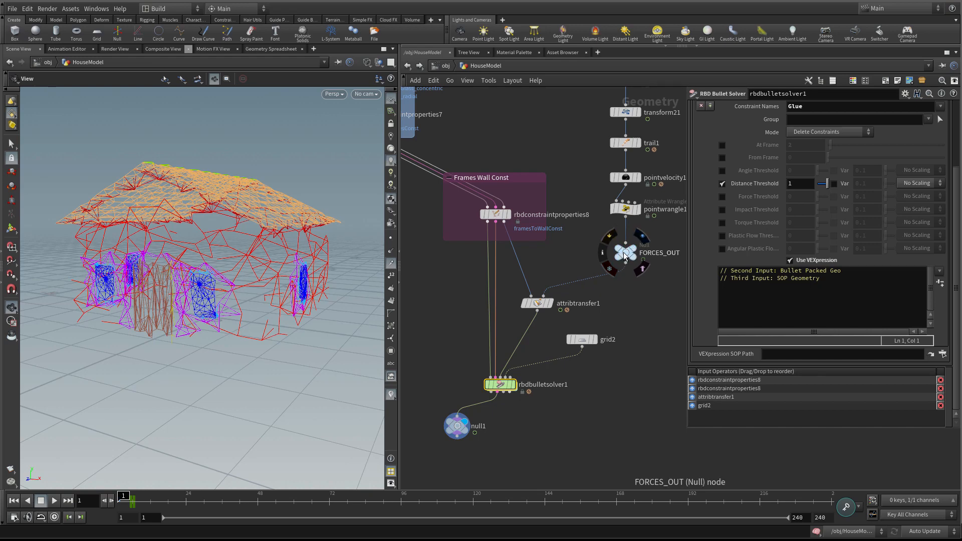
{"action": "middle_click", "coordinate": [625, 256]}
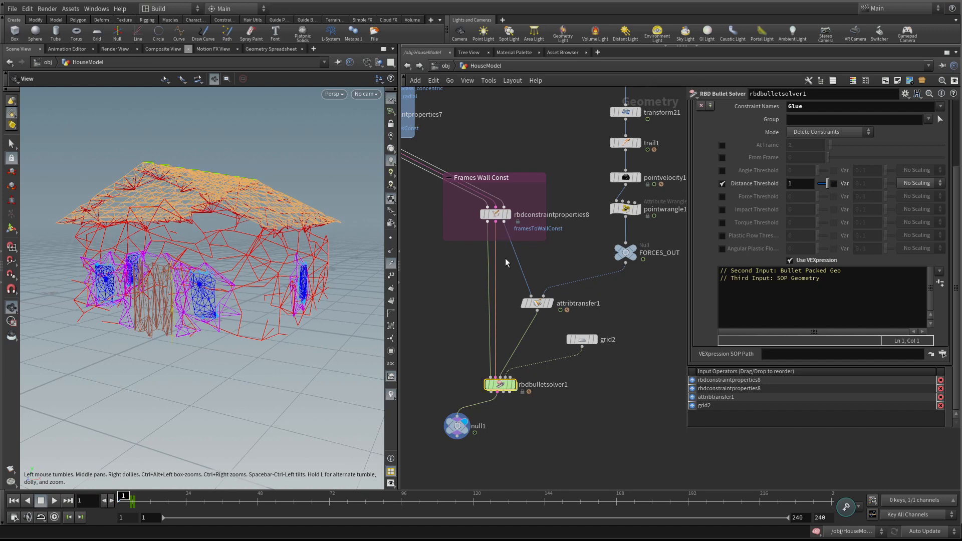
- Add the line "float maxDist = 3;" below the comments in the breaking threshold's VEXpression
{"action": "left_click", "coordinate": [801, 285]}
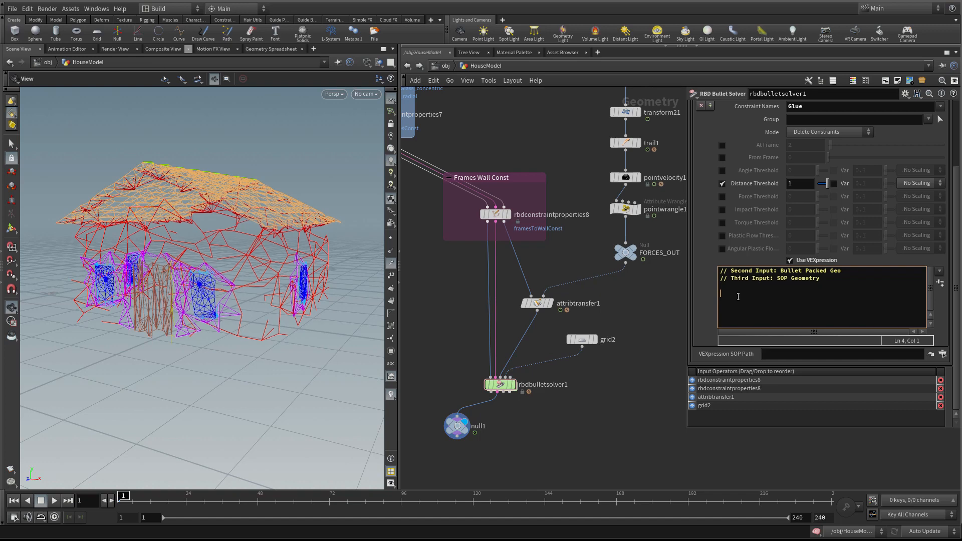
{"action": "type", "text": "float "}
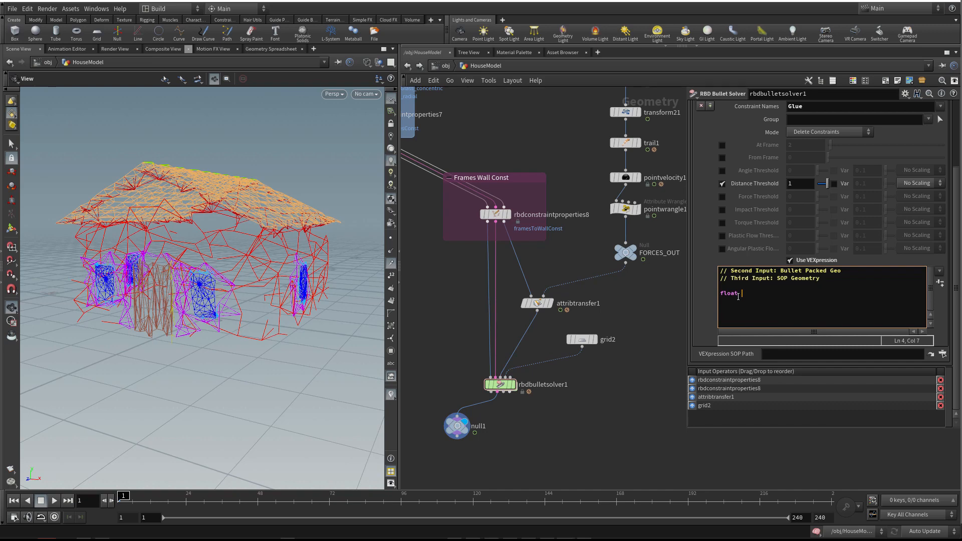
{"action": "type", "text": "maxDist = 3;"}
{"action": "key", "text": "Return"}
- Review the VEXpression's second and third input comments together with the maxDist declaration
{"action": "left_click_drag", "start_coordinate": [825, 279], "coordinate": [720, 271]}
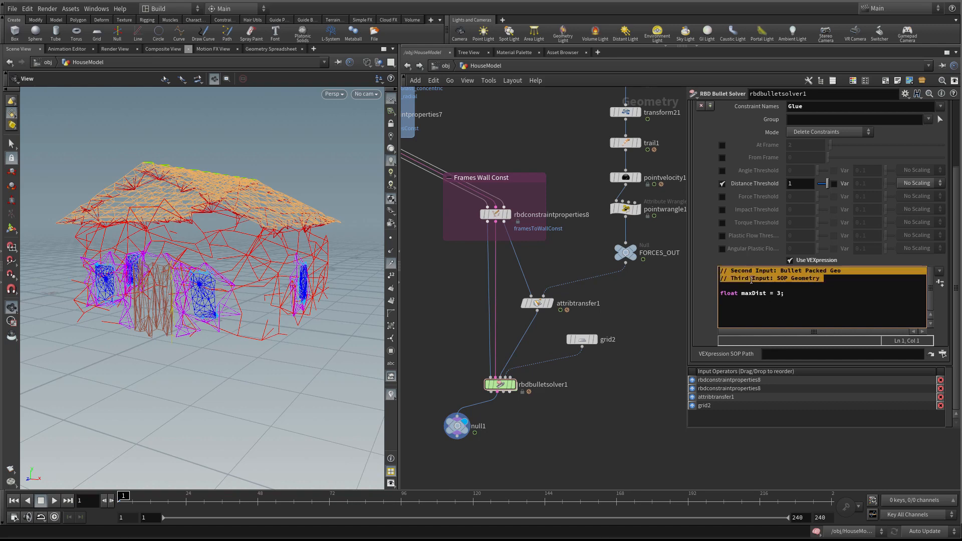
{"action": "left_click", "coordinate": [778, 300]}
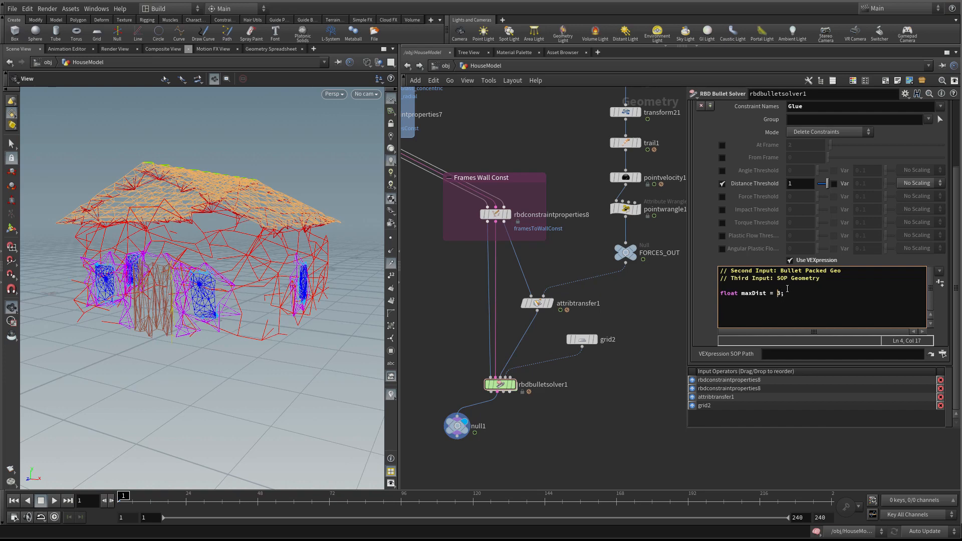
{"action": "left_click_drag", "start_coordinate": [778, 295], "coordinate": [720, 294]}
{"action": "left_click", "coordinate": [781, 296]}
{"action": "left_click_drag", "start_coordinate": [823, 285], "coordinate": [717, 271]}
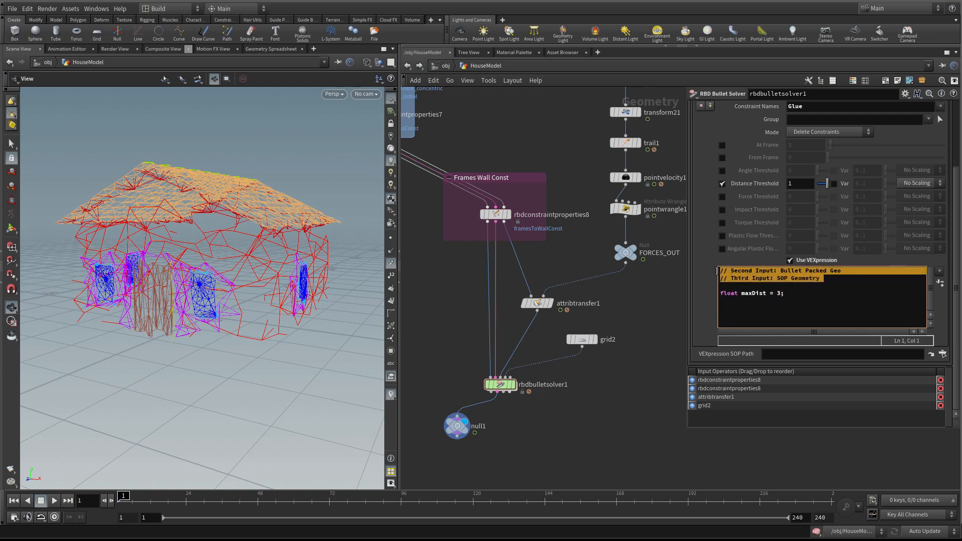
{"action": "left_click", "coordinate": [831, 275]}
{"action": "left_click_drag", "start_coordinate": [844, 273], "coordinate": [710, 271]}
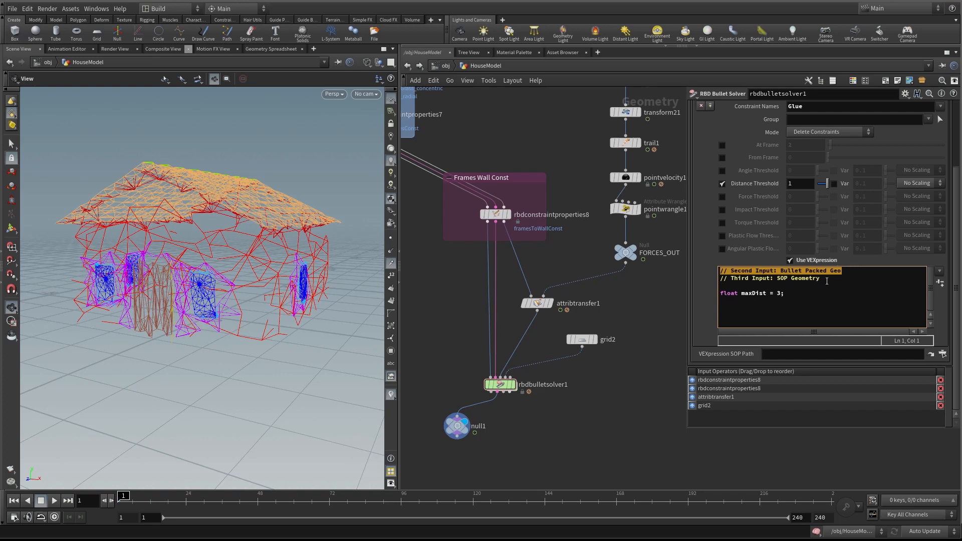
{"action": "left_click_drag", "start_coordinate": [826, 280], "coordinate": [726, 281]}
- Set the VEXpression SOP Path to ../FORCES_OUT and inspect that node's information
{"action": "left_click", "coordinate": [778, 355]}
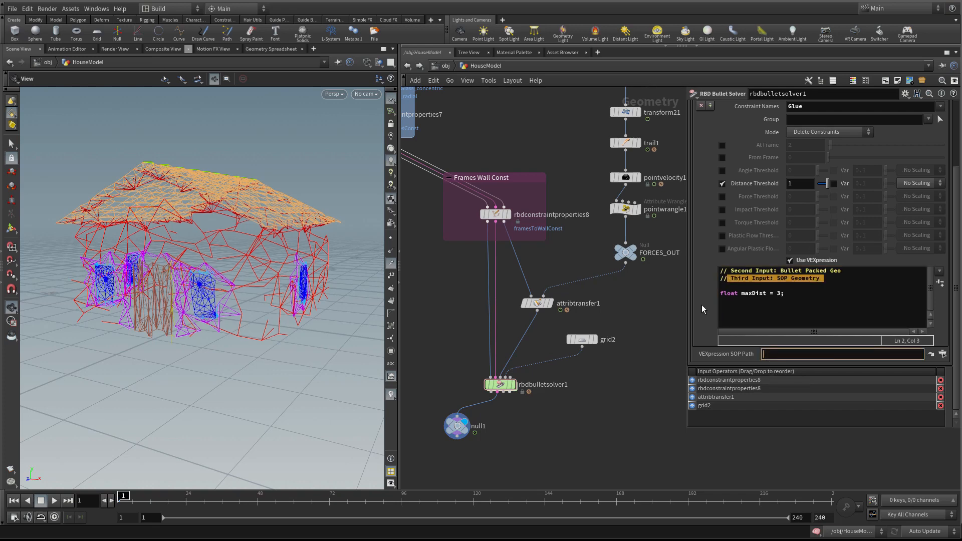
{"action": "left_click_drag", "start_coordinate": [625, 260], "coordinate": [755, 353]}
{"action": "middle_click", "coordinate": [625, 256]}
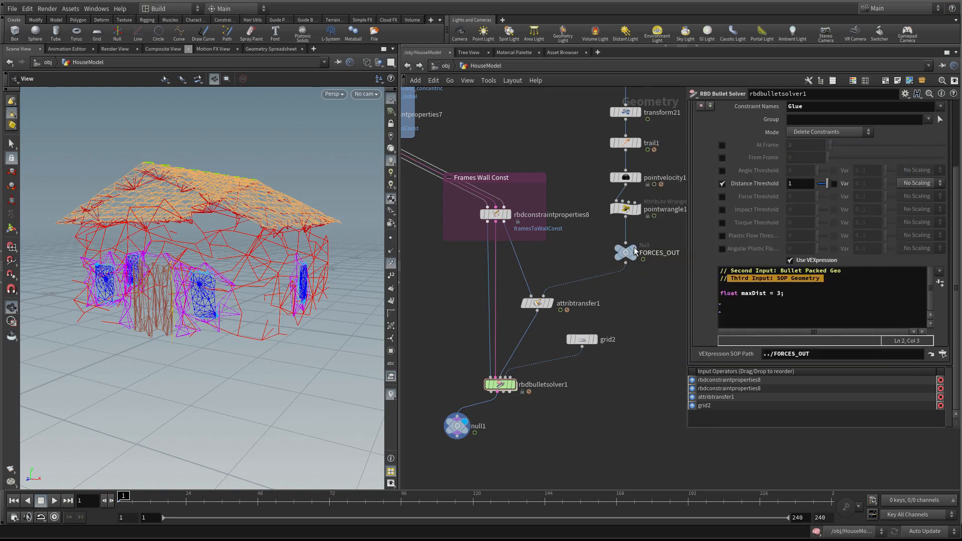
- Check the FORCES_OUT point attributes and add the line "int pt = nearpoint(2,@P, maxDist);" below maxDist in the breaking threshold's VEXpression
{"action": "left_click", "coordinate": [603, 253]}
{"action": "scroll", "coordinate": [705, 230], "scroll_direction": "down", "scroll_amount": 1}
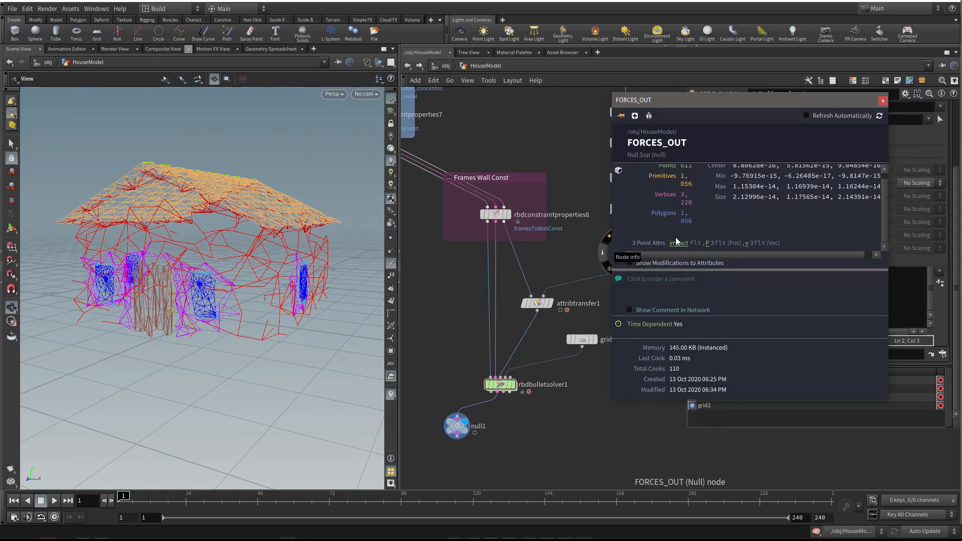
{"action": "left_click", "coordinate": [883, 101]}
{"action": "left_click", "coordinate": [786, 323]}
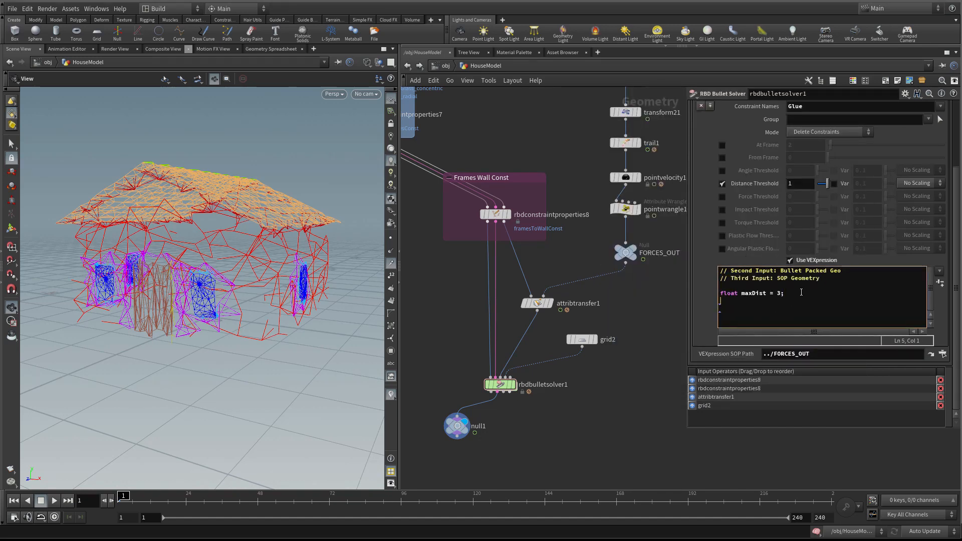
{"action": "type", "text": "int p"}
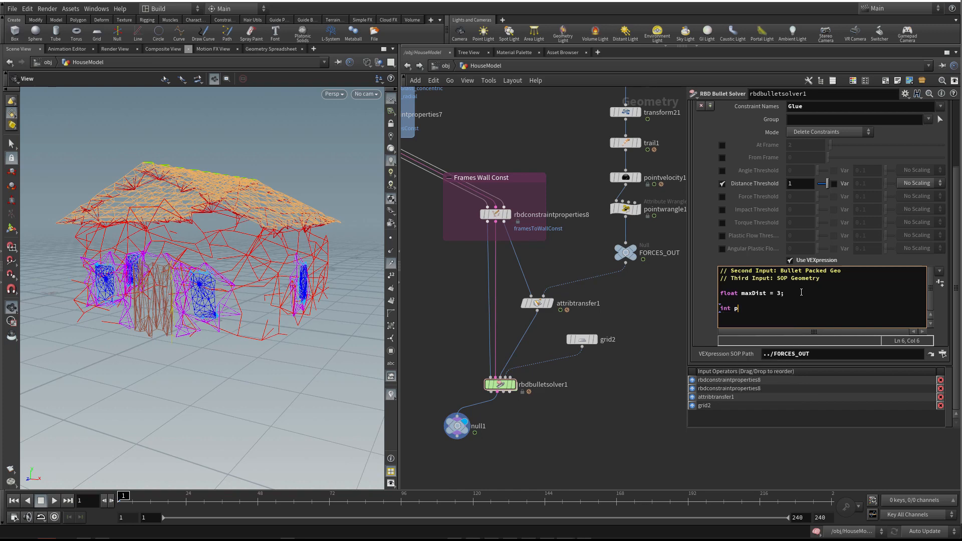
{"action": "type", "text": "t = near"}
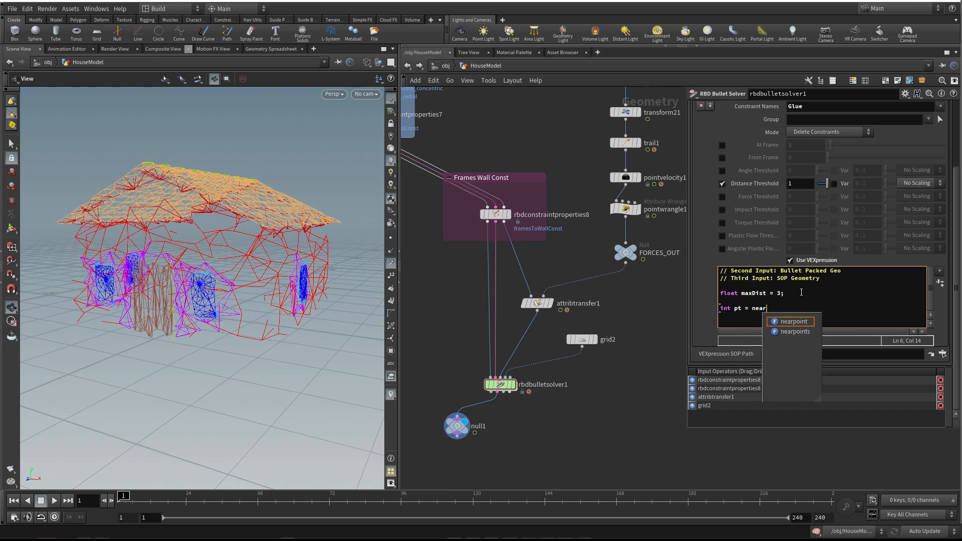
{"action": "type", "text": "point("}
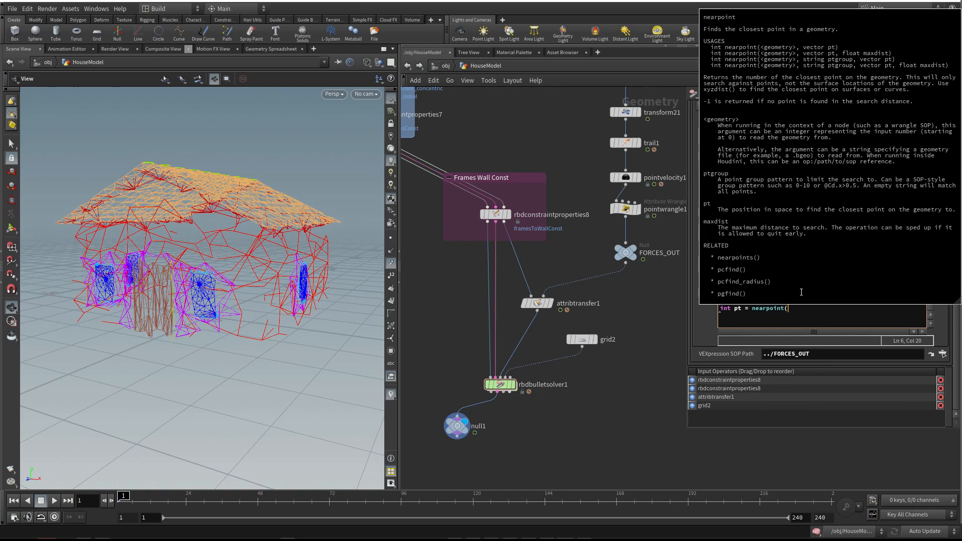
{"action": "type", "text": "2"}
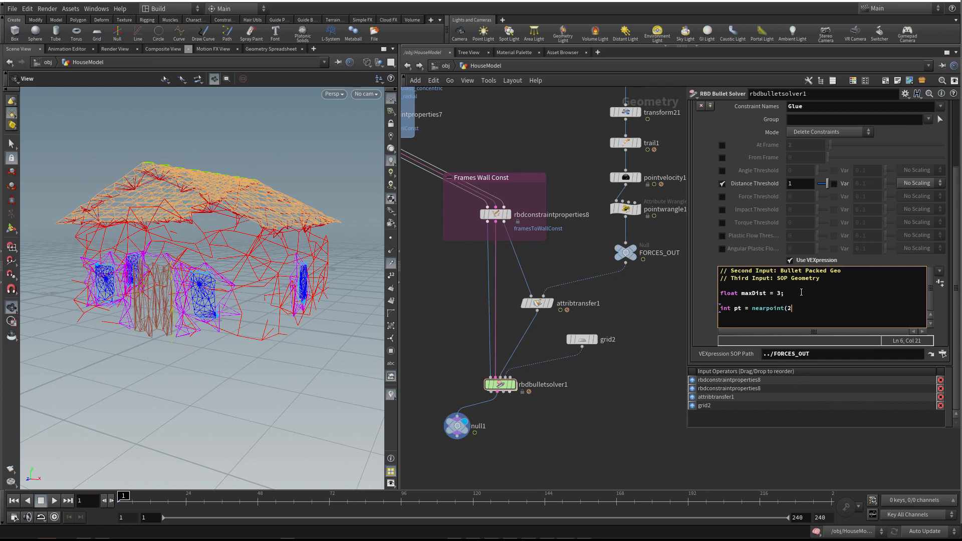
{"action": "type", "text": ",@P,"}
{"action": "type", "text": "maxDist);"}
{"action": "scroll", "coordinate": [802, 292], "scroll_direction": "up", "scroll_amount": 1}
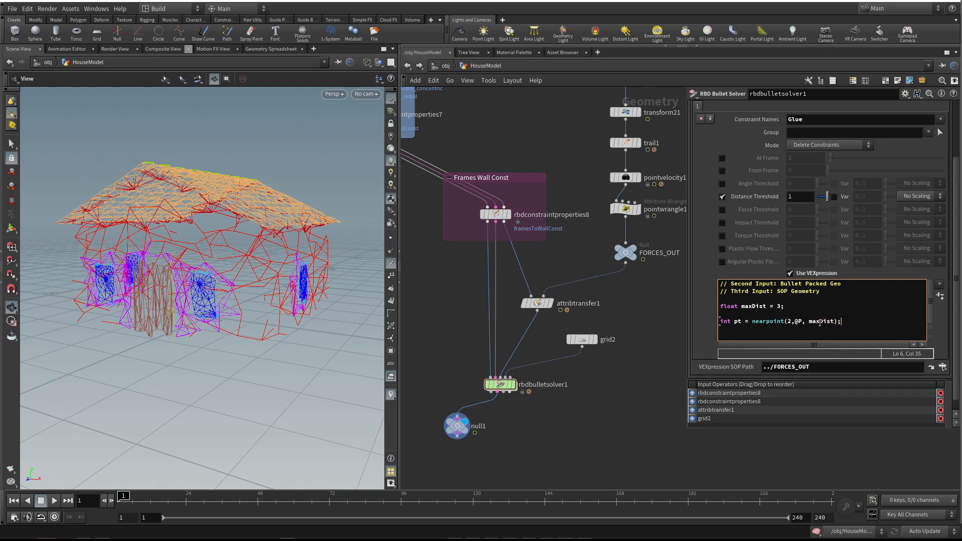
{"action": "left_click_drag", "start_coordinate": [745, 323], "coordinate": [713, 320]}
{"action": "left_click", "coordinate": [746, 323]}
- Add the line "float impact = point(2,"impact", pt) ;" below the nearpoint line of the VEXpression
{"action": "left_click", "coordinate": [852, 326]}
{"action": "key", "text": "Return"}
{"action": "key", "text": "Return"}
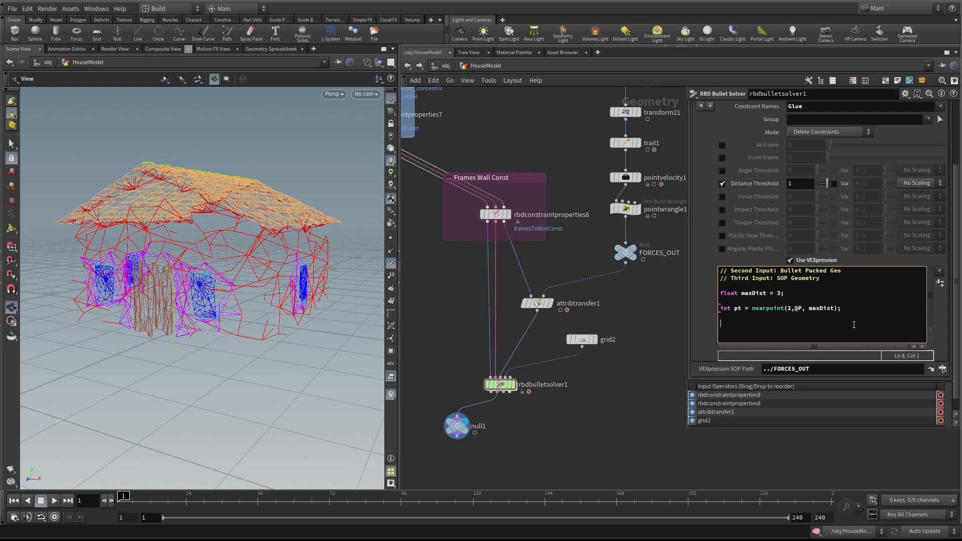
{"action": "type", "text": "float imp"}
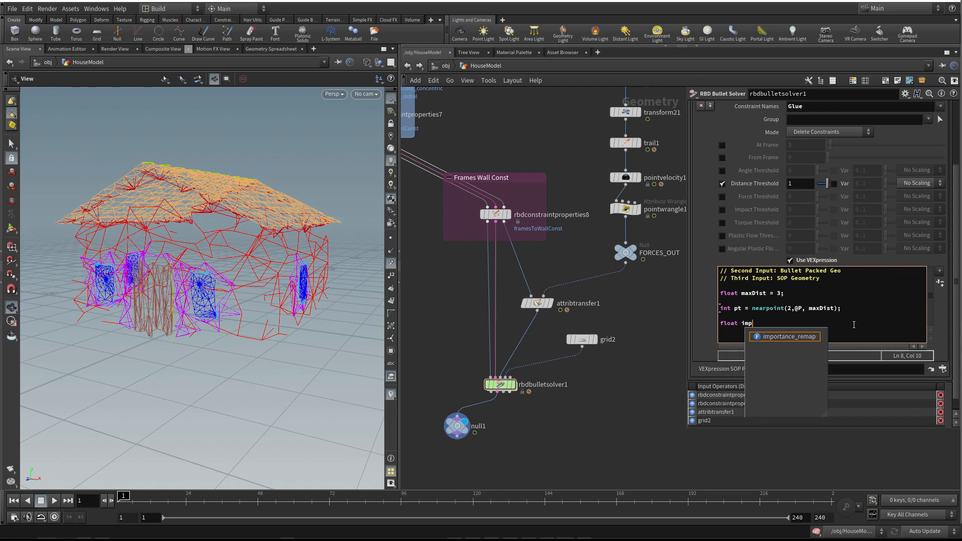
{"action": "type", "text": "act = "}
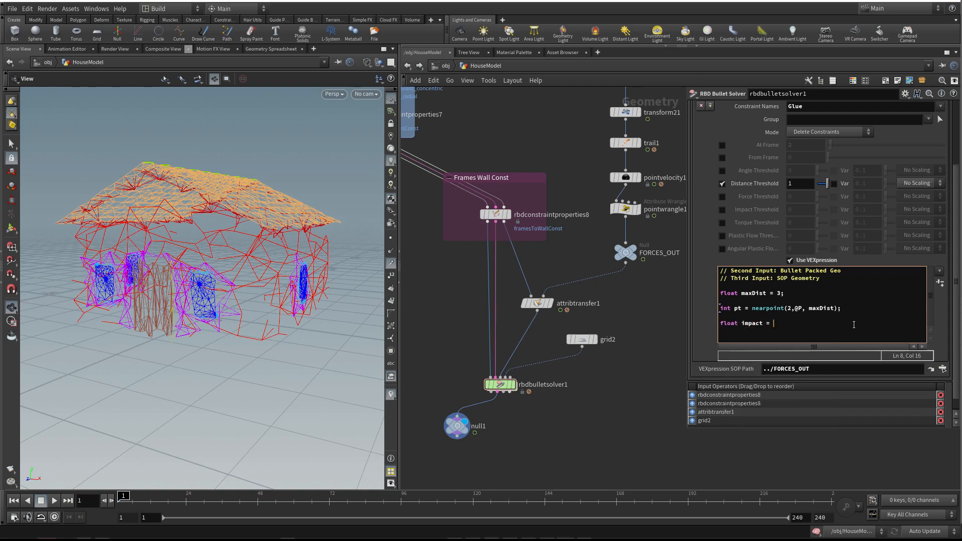
{"action": "type", "text": "point("}
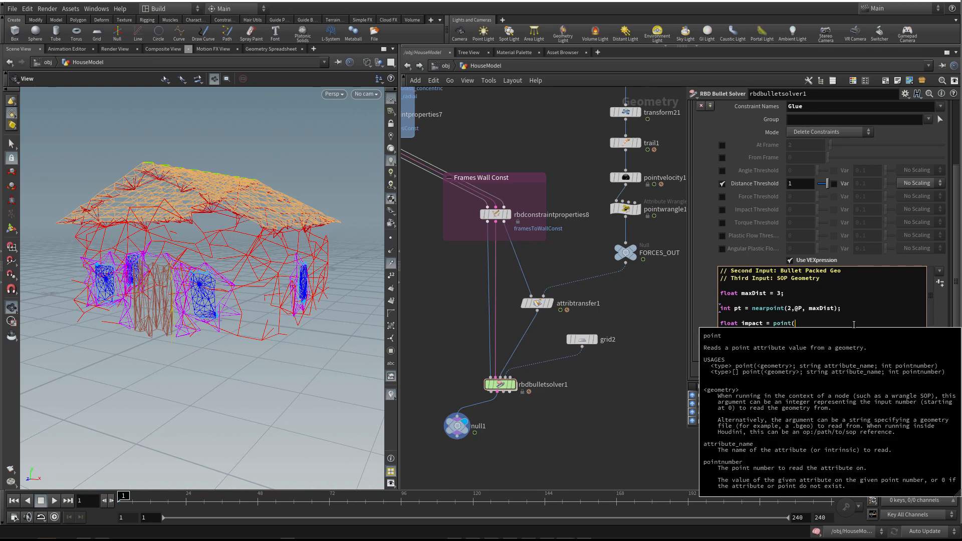
{"action": "type", "text": "2"}
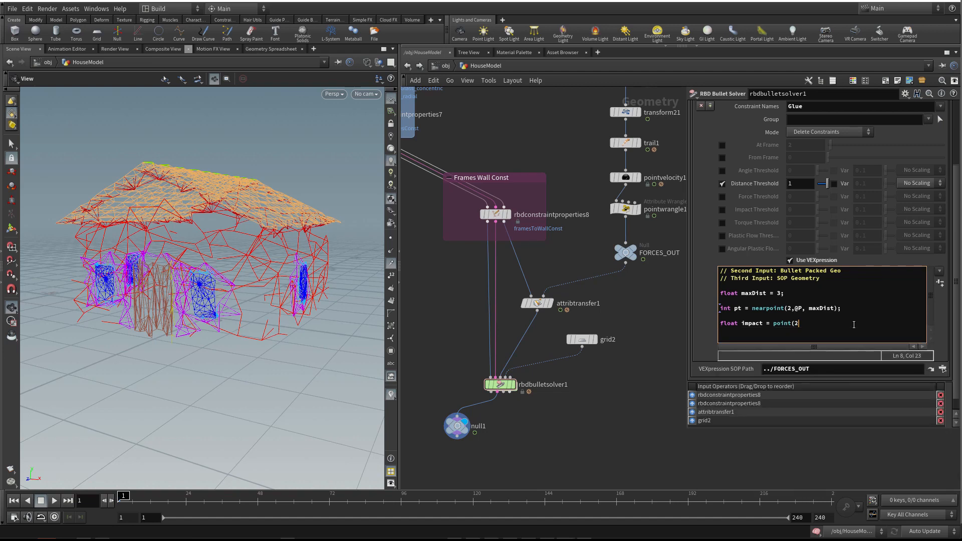
{"action": "type", "text": ",\"imp"}
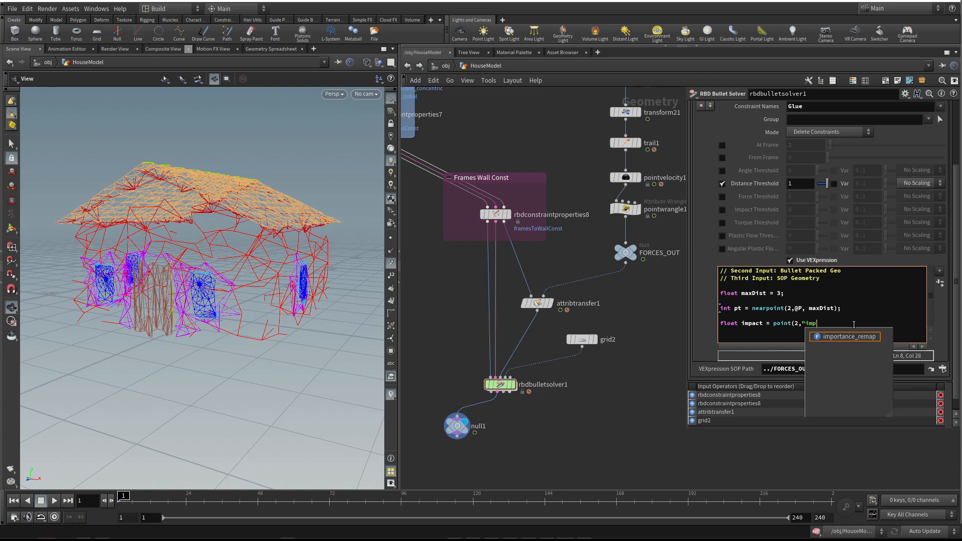
{"action": "type", "text": "act\""}
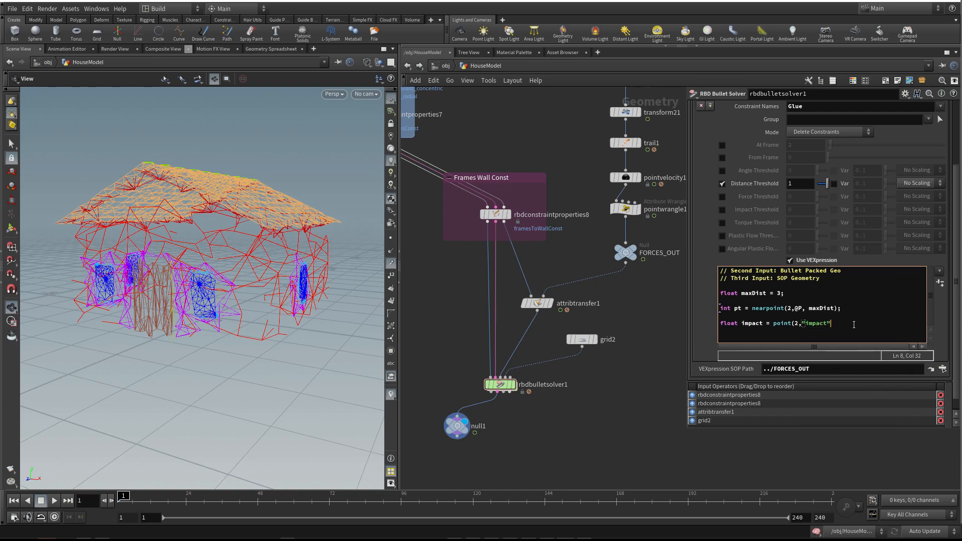
{"action": "type", "text": ", pt) ;"}
{"action": "key", "text": "Return"}
{"action": "key", "text": "Return"}
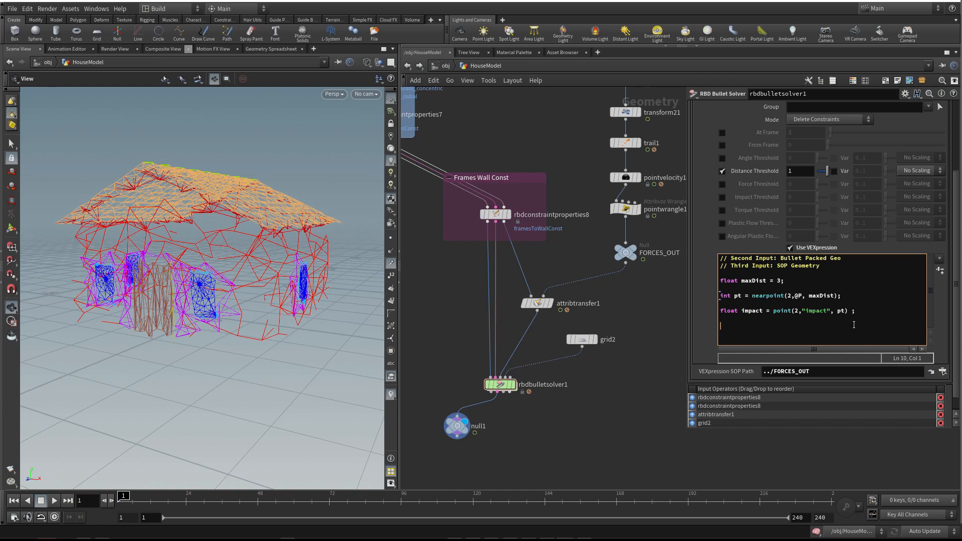
- Add the closing line "f@impact = impact ;" to the breaking threshold's VEXpression
{"action": "type", "text": "f@imapct"}
{"action": "key", "text": "BackSpace"}
{"action": "key", "text": "BackSpace"}
{"action": "key", "text": "BackSpace"}
{"action": "key", "text": "BackSpace"}
{"action": "key", "text": "BackSpace"}
{"action": "type", "text": "pact = impact ;"}
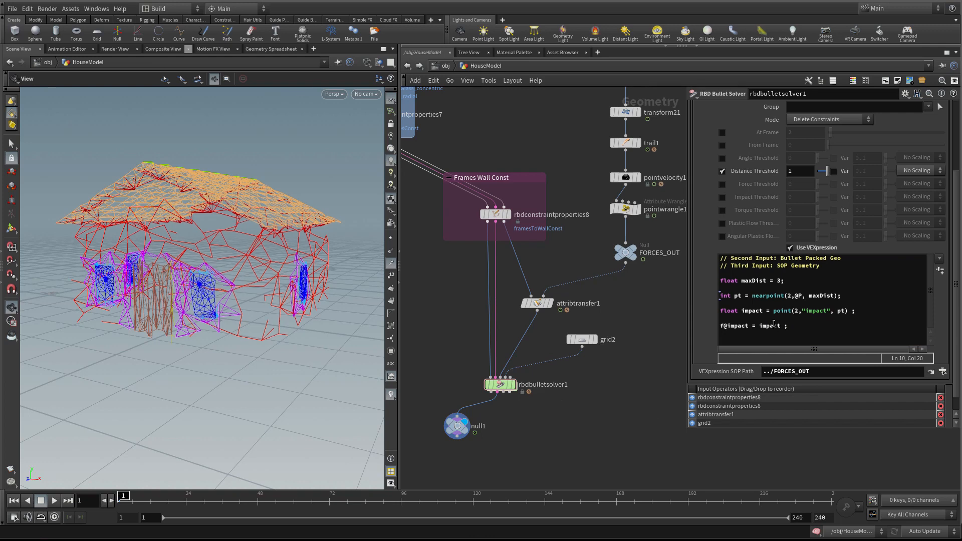
- Review the finished VEXpression line by line, including maxDist, the nearpoint arguments, the SOP path and the impact assignment
{"action": "left_click", "coordinate": [743, 306]}
{"action": "left_click_drag", "start_coordinate": [785, 281], "coordinate": [718, 282]}
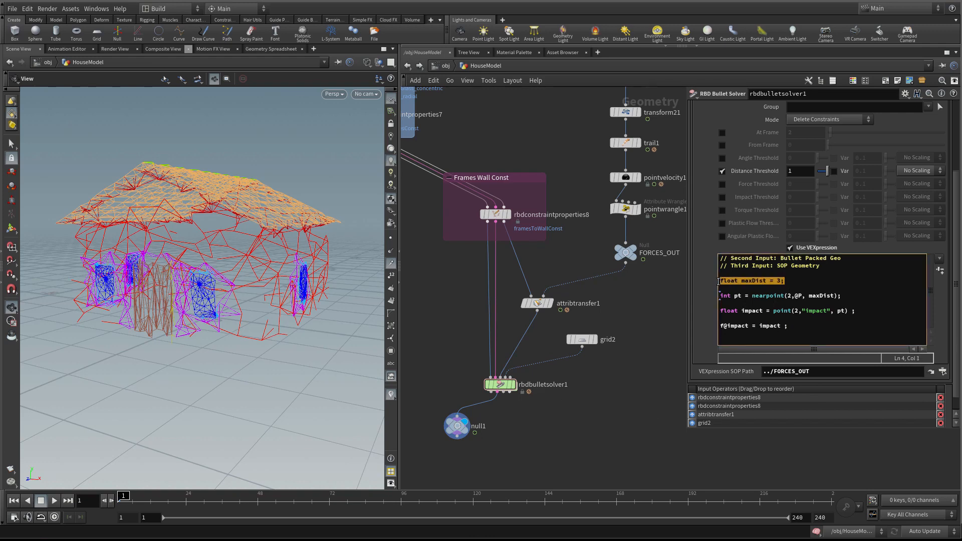
{"action": "left_click", "coordinate": [777, 281]}
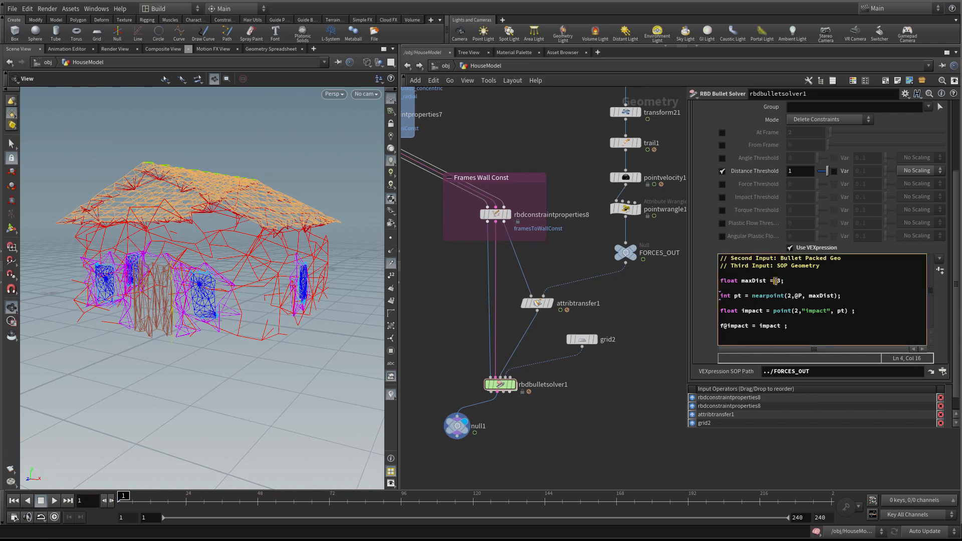
{"action": "left_click_drag", "start_coordinate": [753, 296], "coordinate": [785, 298]}
{"action": "left_click", "coordinate": [788, 296]}
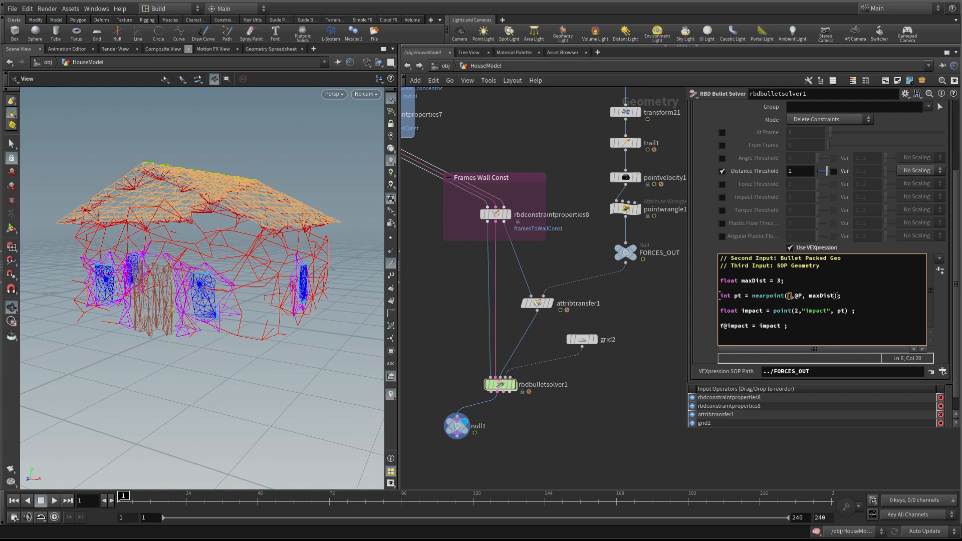
{"action": "left_click", "coordinate": [819, 372]}
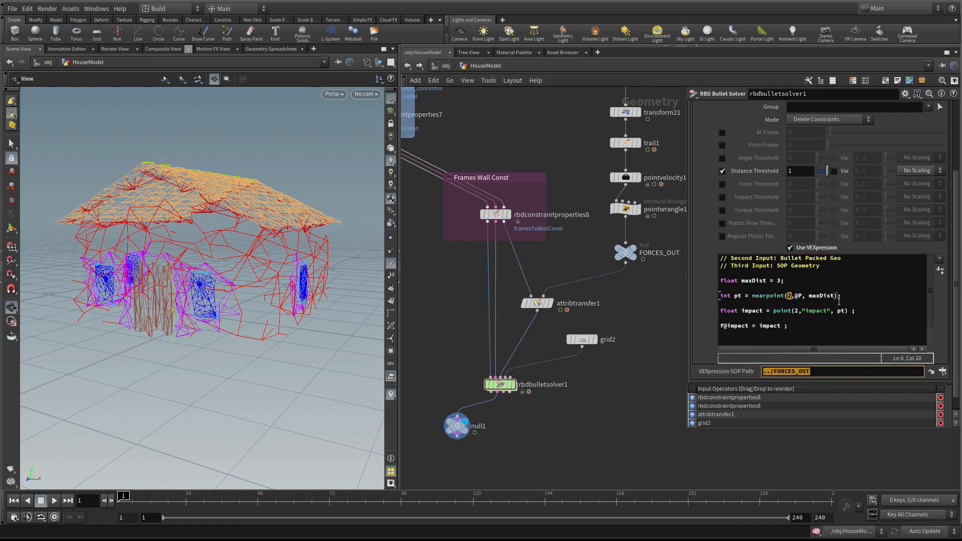
{"action": "left_click", "coordinate": [795, 296]}
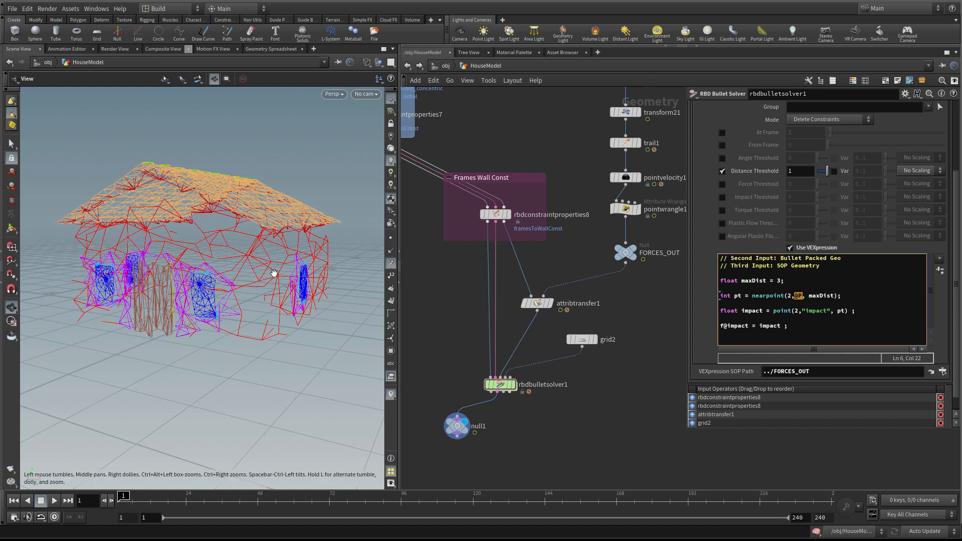
{"action": "left_click_drag", "start_coordinate": [785, 281], "coordinate": [776, 280]}
{"action": "left_click_drag", "start_coordinate": [743, 296], "coordinate": [732, 297]}
{"action": "left_click_drag", "start_coordinate": [845, 311], "coordinate": [837, 311]}
{"action": "left_click", "coordinate": [752, 316]}
{"action": "left_click_drag", "start_coordinate": [764, 311], "coordinate": [719, 327]}
{"action": "left_click", "coordinate": [748, 328]}
- Show the FORCES_OUT geometry spreadsheet in a floating window placed clear of the node network
{"action": "middle_click_drag", "start_coordinate": [611, 391], "coordinate": [606, 395]}
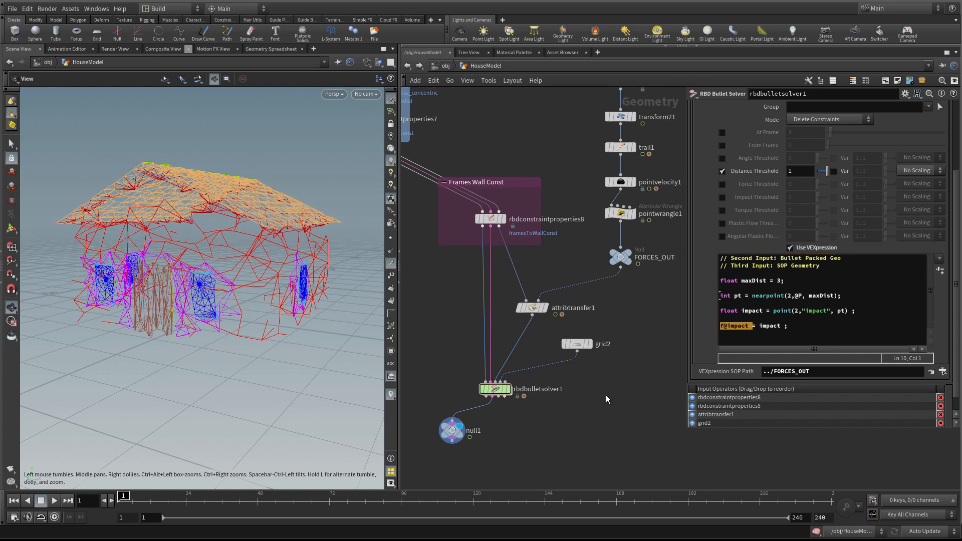
{"action": "right_click", "coordinate": [623, 258]}
{"action": "left_click", "coordinate": [651, 313]}
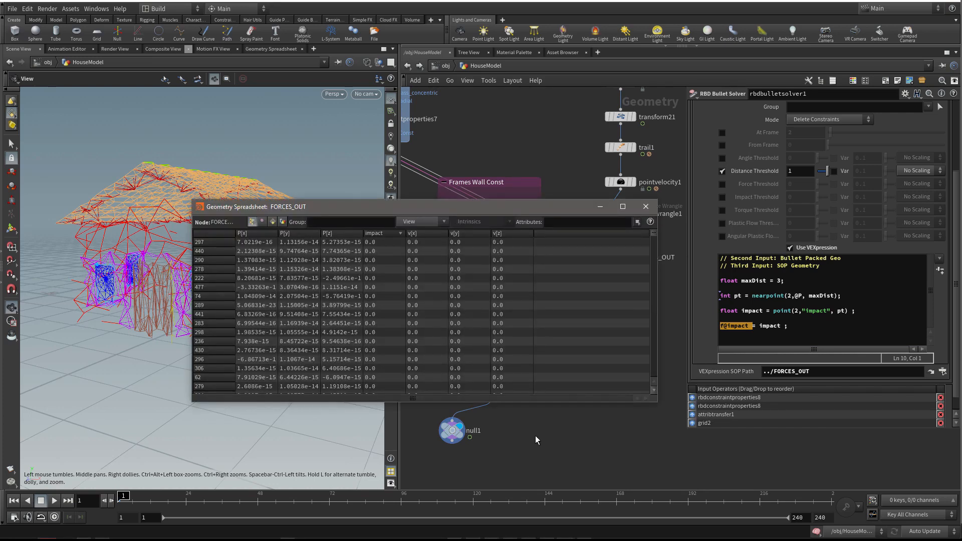
{"action": "middle_click_drag", "start_coordinate": [535, 435], "coordinate": [526, 442]}
{"action": "scroll", "coordinate": [615, 251], "scroll_direction": "down", "scroll_amount": 1}
{"action": "left_click_drag", "start_coordinate": [476, 205], "coordinate": [294, 194]}
{"action": "scroll", "coordinate": [644, 278], "scroll_direction": "up", "scroll_amount": 3}
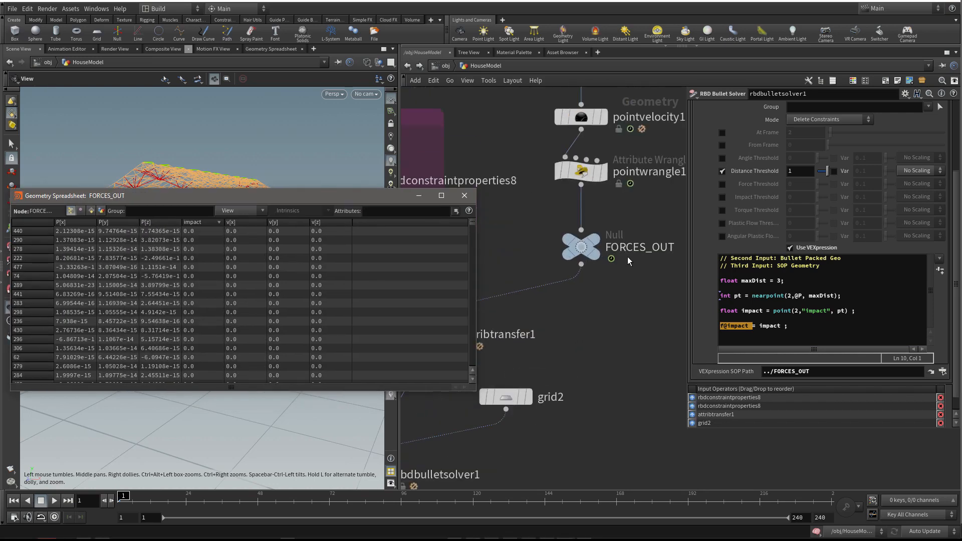
- Display FORCES_OUT at frame 5 and compare its impact values with the Glue strength of rbdconstraintproperties8
{"action": "left_click", "coordinate": [591, 241]}
{"action": "middle_click_drag", "start_coordinate": [609, 305], "coordinate": [626, 301]}
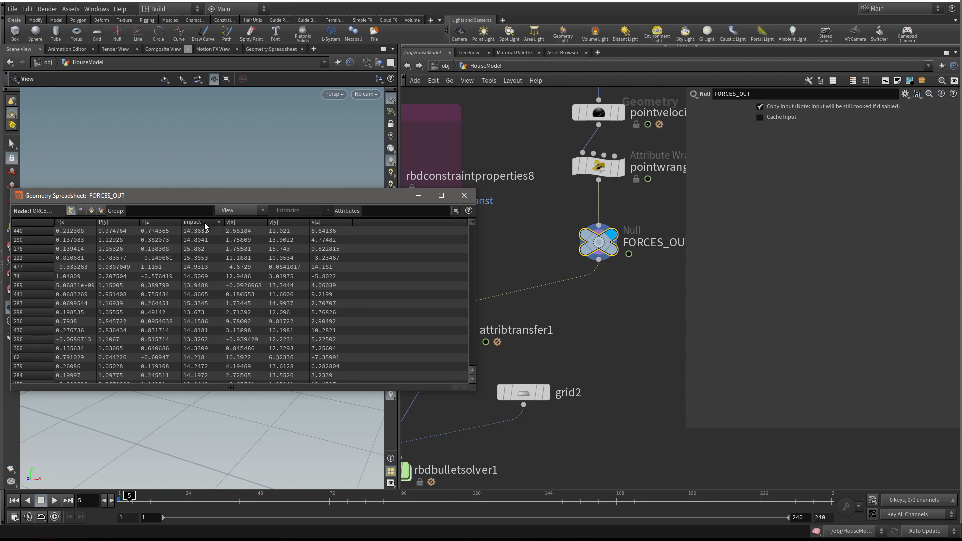
{"action": "middle_click_drag", "start_coordinate": [534, 209], "coordinate": [611, 266]}
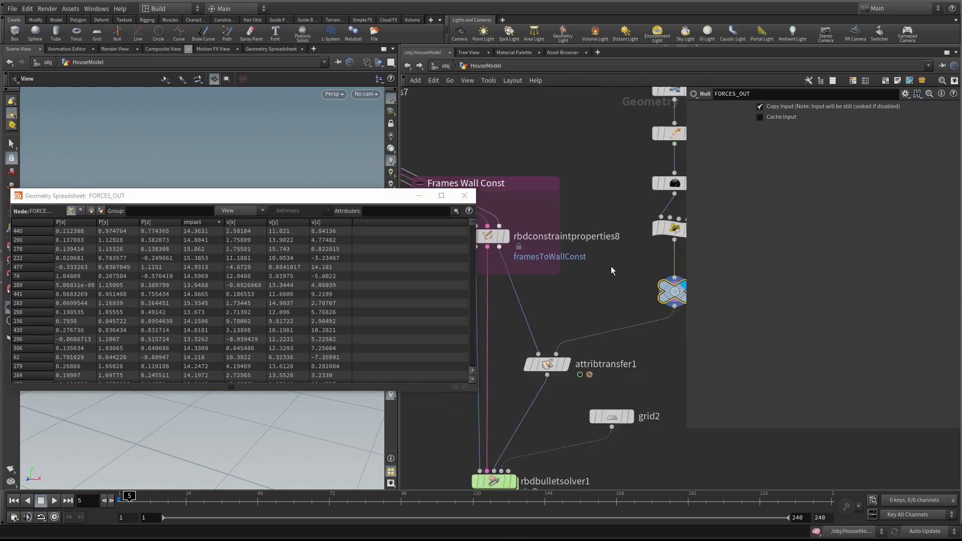
{"action": "left_click", "coordinate": [493, 236]}
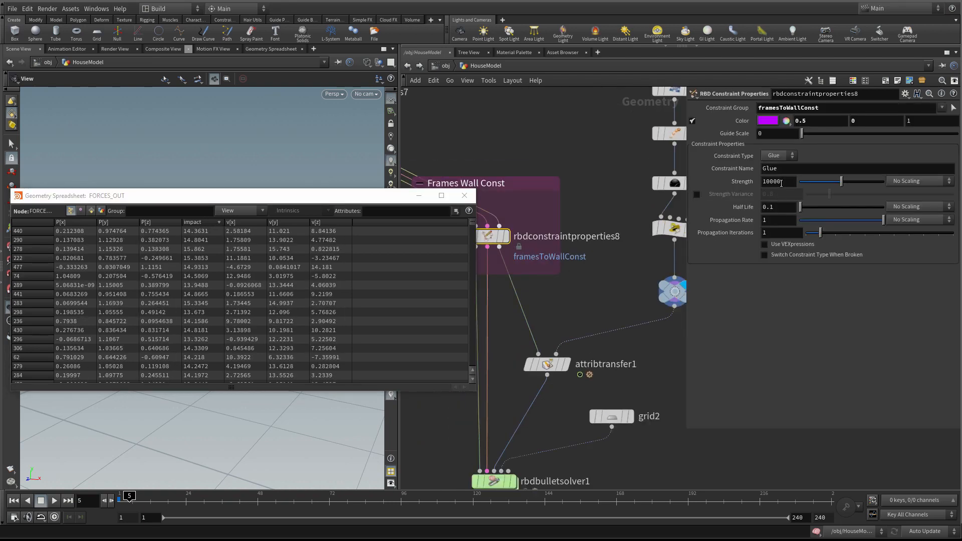
{"action": "middle_click_drag", "start_coordinate": [608, 293], "coordinate": [515, 271]}
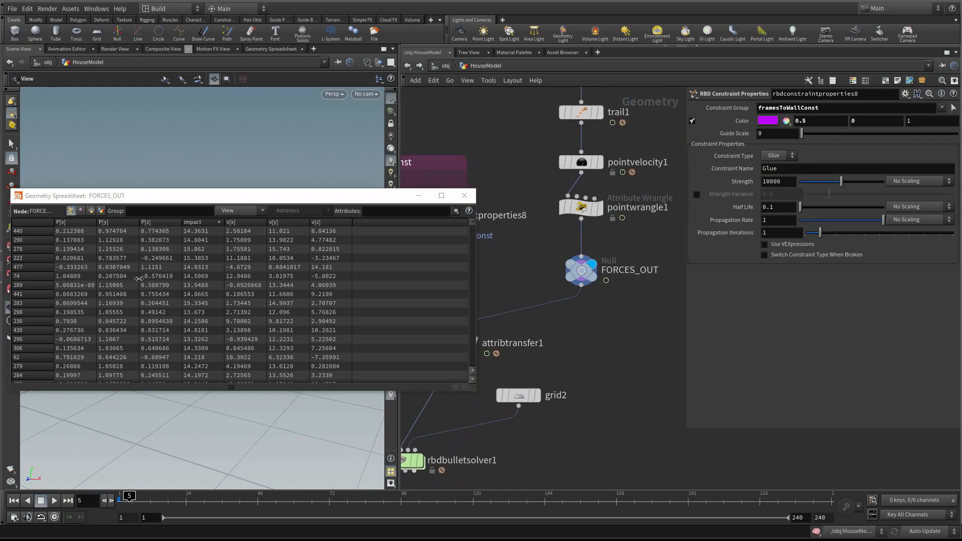
{"action": "middle_click_drag", "start_coordinate": [597, 316], "coordinate": [604, 356]}
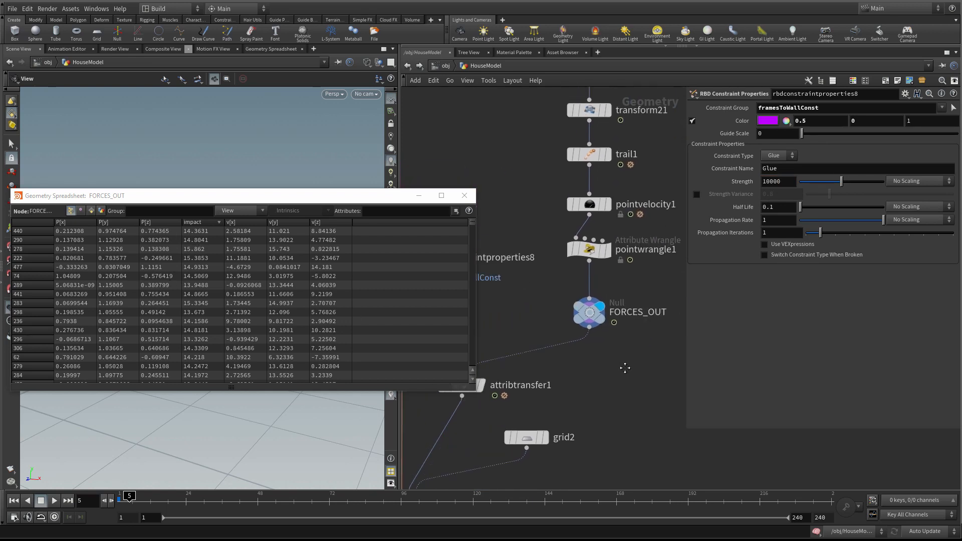
- Multiply length(v@v) in pointwrangle1's expression by chf("impactScale") and create the Impactscale parameter with a value of 1
{"action": "left_click", "coordinate": [574, 246]}
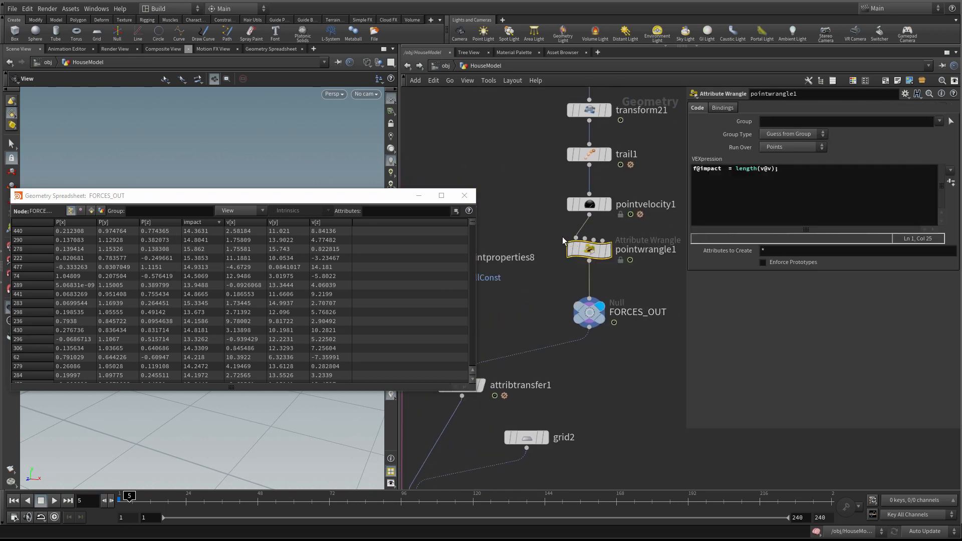
{"action": "scroll", "coordinate": [608, 279], "scroll_direction": "up", "scroll_amount": 2}
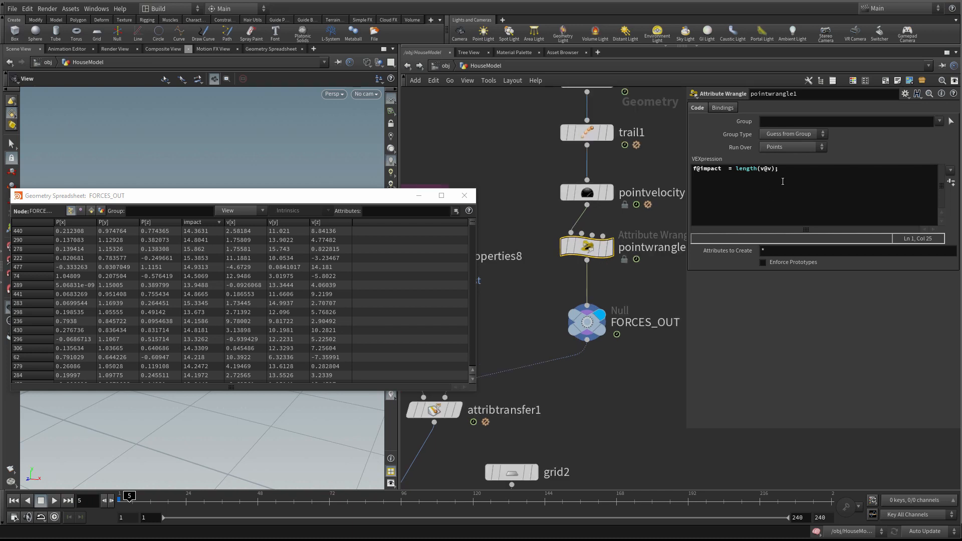
{"action": "left_click", "coordinate": [775, 169]}
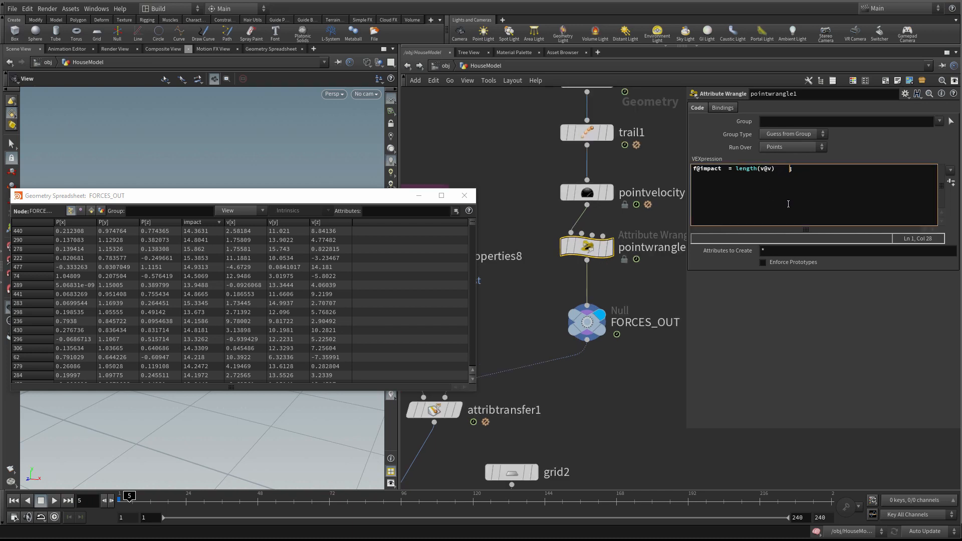
{"action": "type", "text": "* "}
{"action": "type", "text": "chf"}
{"action": "type", "text": "(\""}
{"action": "type", "text": "impactScal"}
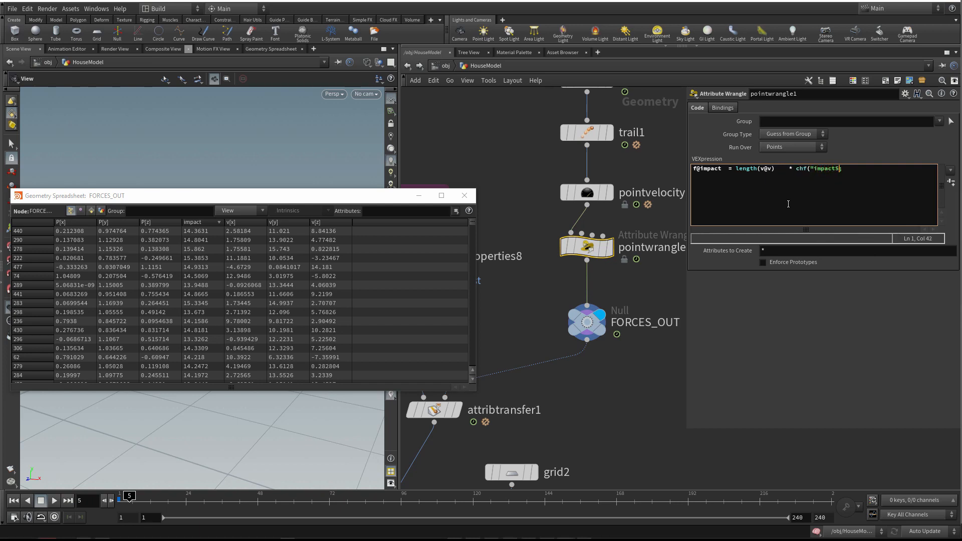
{"action": "type", "text": "e\");"}
{"action": "left_click", "coordinate": [727, 375]}
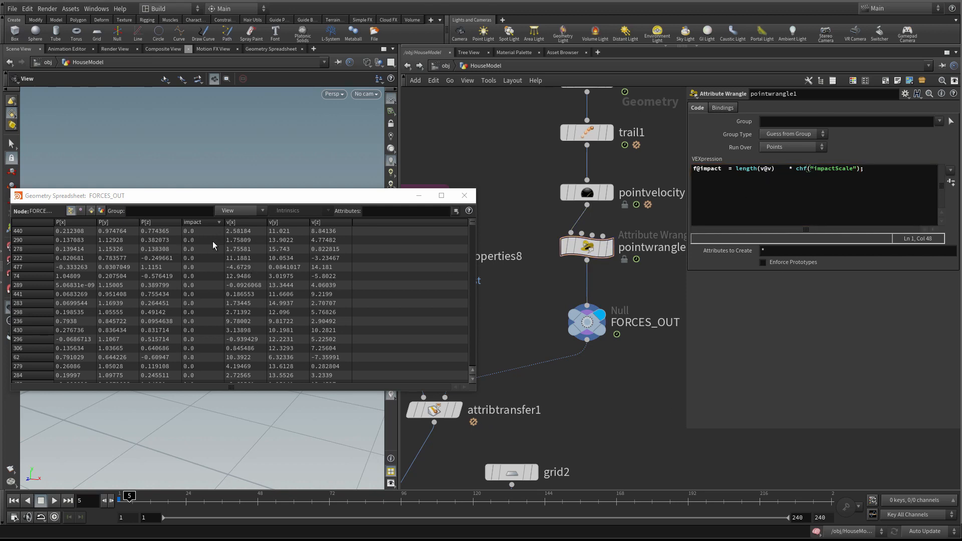
{"action": "left_click", "coordinate": [951, 183]}
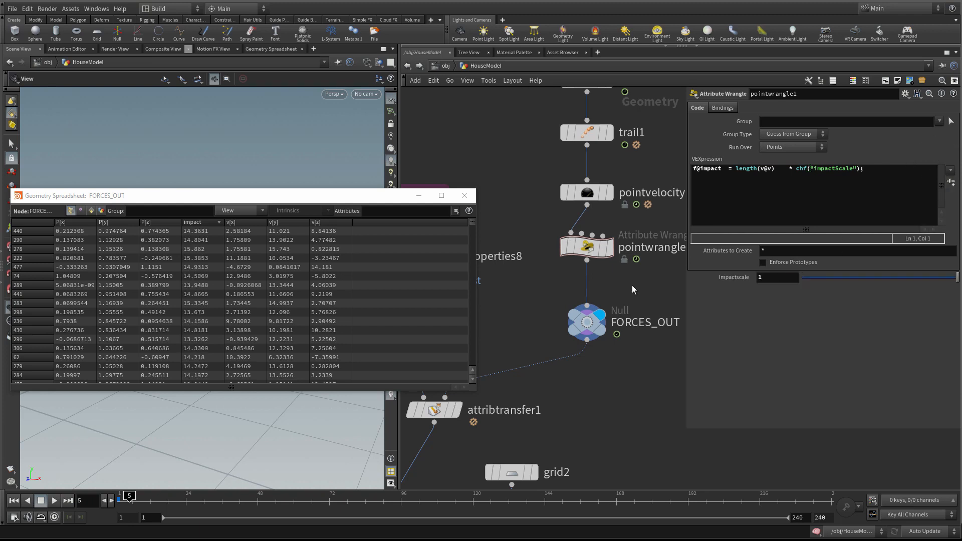
- Set pointwrangle1's Impactscale to 10, raise it to 1000, and close the FORCES_OUT geometry spreadsheet
{"action": "left_click", "coordinate": [779, 277]}
{"action": "type", "text": "10"}
{"action": "key", "text": "Return"}
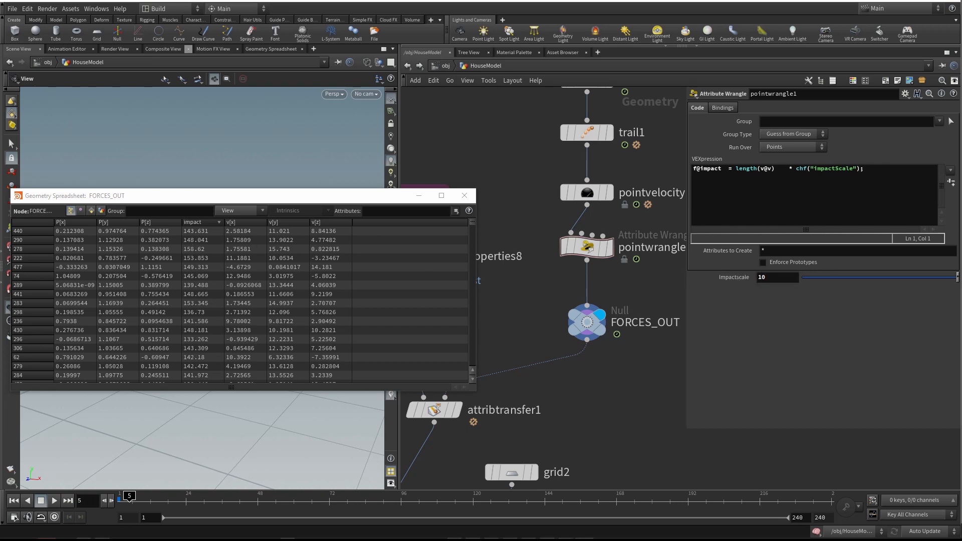
{"action": "left_click", "coordinate": [768, 276]}
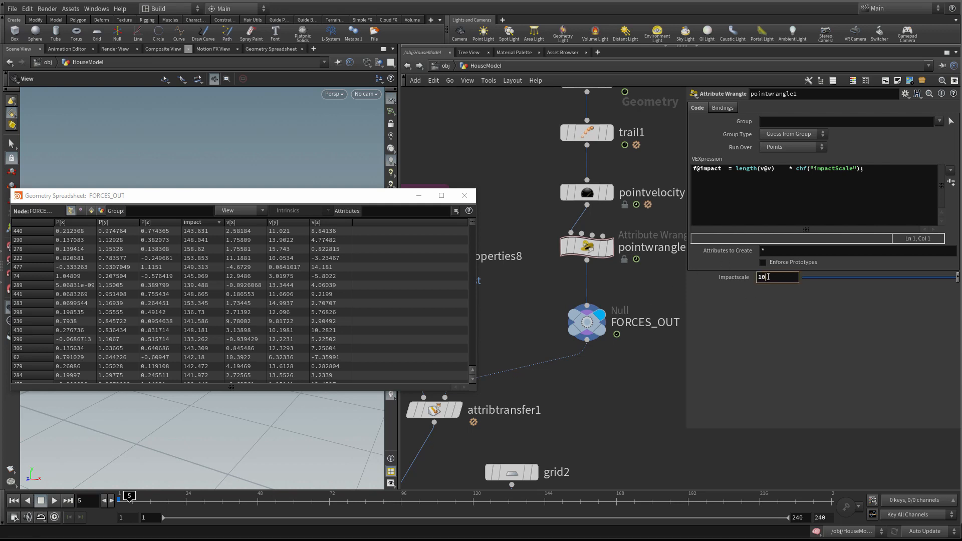
{"action": "type", "text": "0"}
{"action": "key", "text": "Return"}
{"action": "left_click", "coordinate": [774, 275]}
{"action": "type", "text": "00"}
{"action": "key", "text": "Return"}
{"action": "left_click_drag", "start_coordinate": [330, 203], "coordinate": [492, 304]}
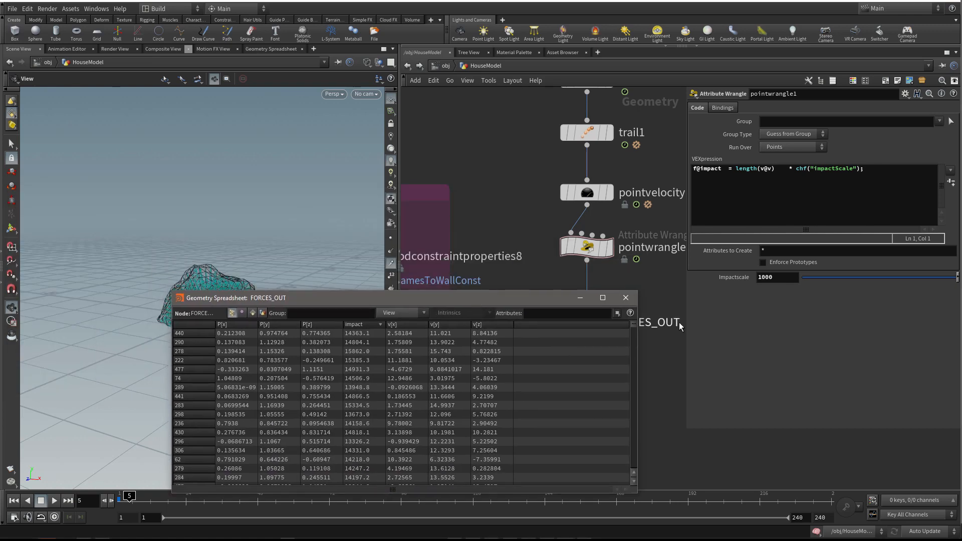
{"action": "left_click", "coordinate": [626, 298]}
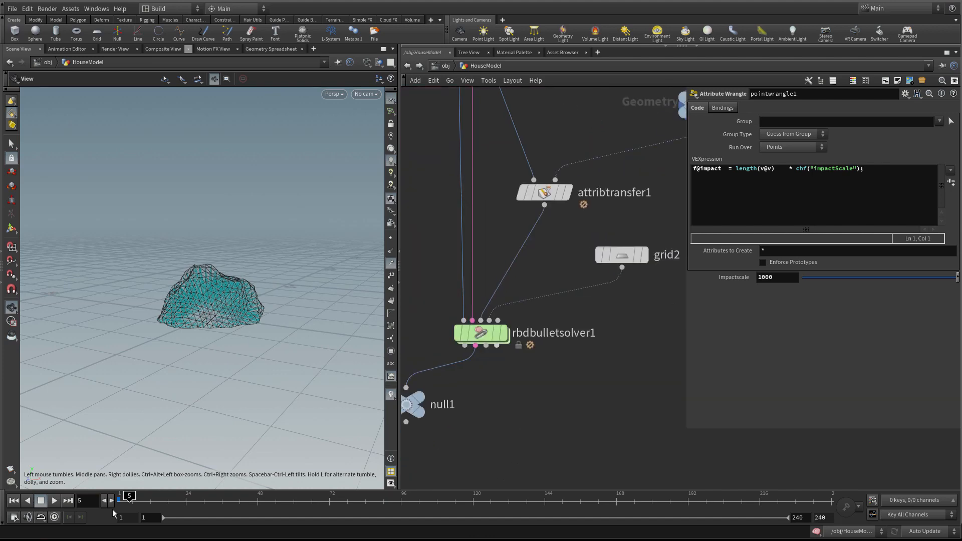
- Return to frame 1, display rbdbulletsolver1, and play the house destruction simulation
{"action": "left_click", "coordinate": [13, 500]}
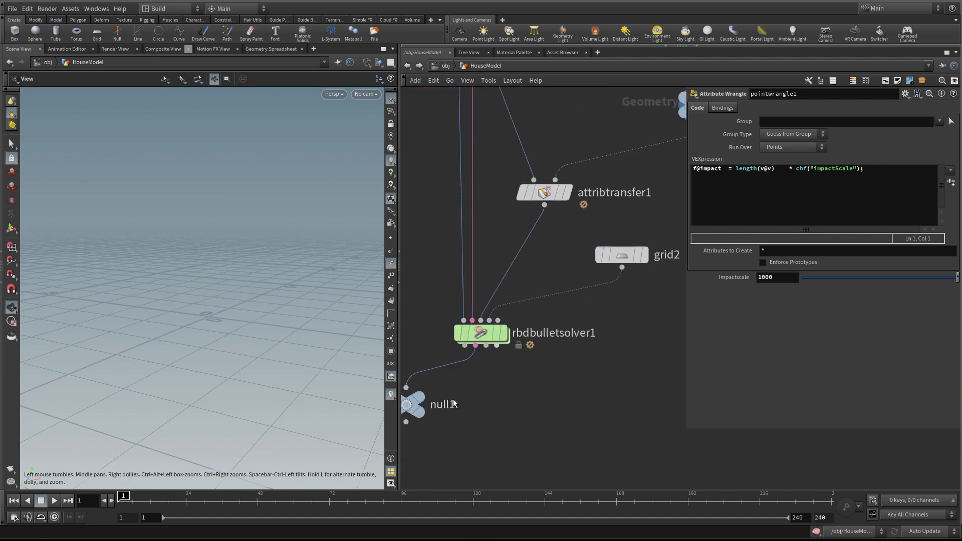
{"action": "left_click", "coordinate": [421, 403]}
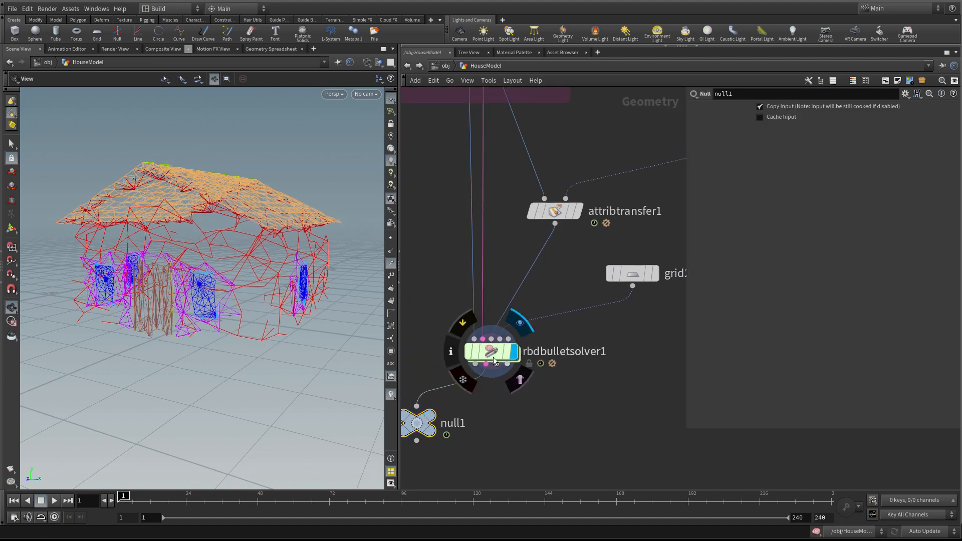
{"action": "left_click", "coordinate": [494, 357]}
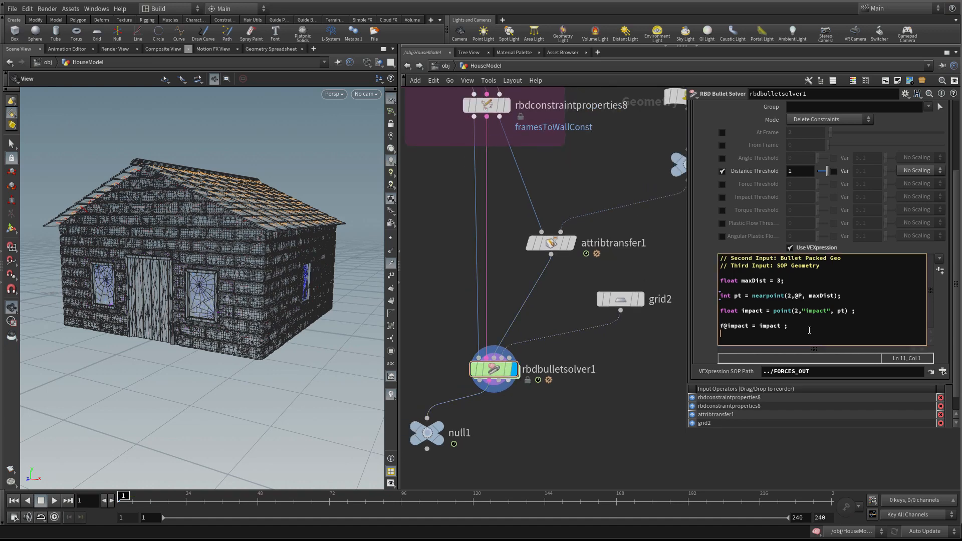
{"action": "middle_click_drag", "start_coordinate": [626, 391], "coordinate": [624, 391]}
{"action": "right_click_drag", "start_coordinate": [253, 302], "coordinate": [195, 317]}
{"action": "key", "text": "Up"}
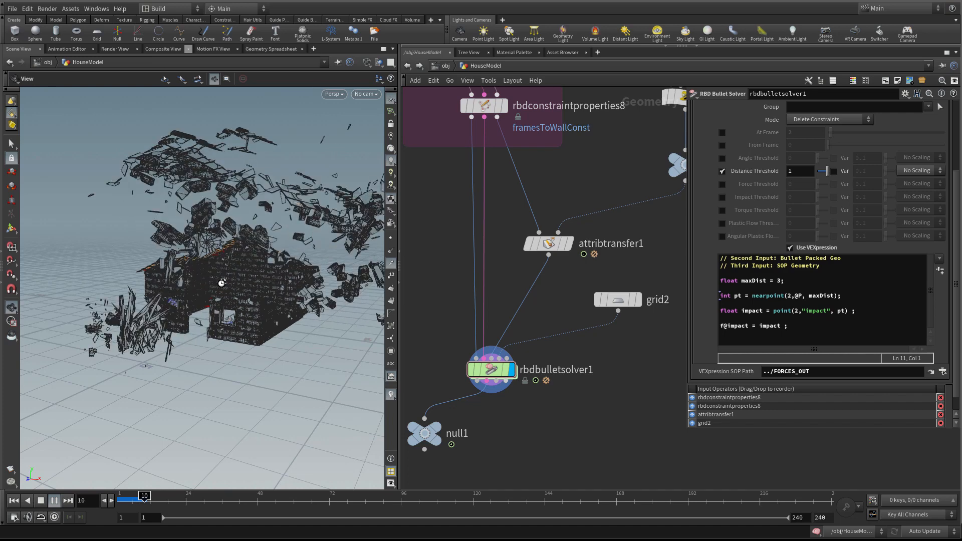
- Switch the viewport to shaded display, review the early frames of the collapse, and return to frame 1
{"action": "key", "text": "w"}
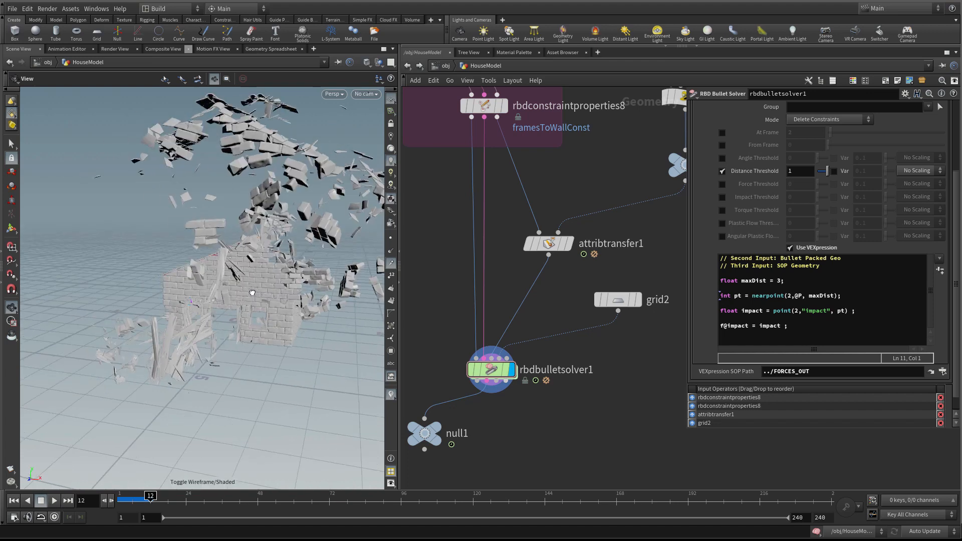
{"action": "left_click", "coordinate": [128, 496]}
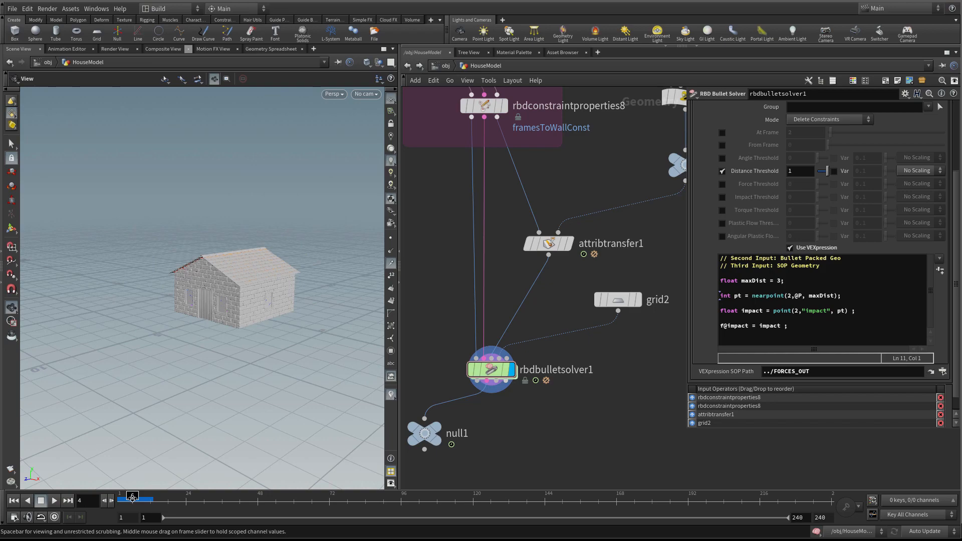
{"action": "left_click_drag", "start_coordinate": [132, 498], "coordinate": [136, 498]}
{"action": "scroll", "coordinate": [232, 285], "scroll_direction": "up", "scroll_amount": 4}
{"action": "mouse_move", "coordinate": [262, 279]}
{"action": "left_mouse_down"}
{"action": "mouse_move", "coordinate": [271, 301]}
{"action": "mouse_move", "coordinate": [241, 295]}
{"action": "mouse_move", "coordinate": [271, 288]}
{"action": "mouse_move", "coordinate": [260, 223]}
{"action": "mouse_move", "coordinate": [287, 284]}
{"action": "mouse_move", "coordinate": [248, 274]}
{"action": "mouse_move", "coordinate": [276, 274]}
{"action": "left_mouse_up"}
{"action": "left_click", "coordinate": [14, 501]}
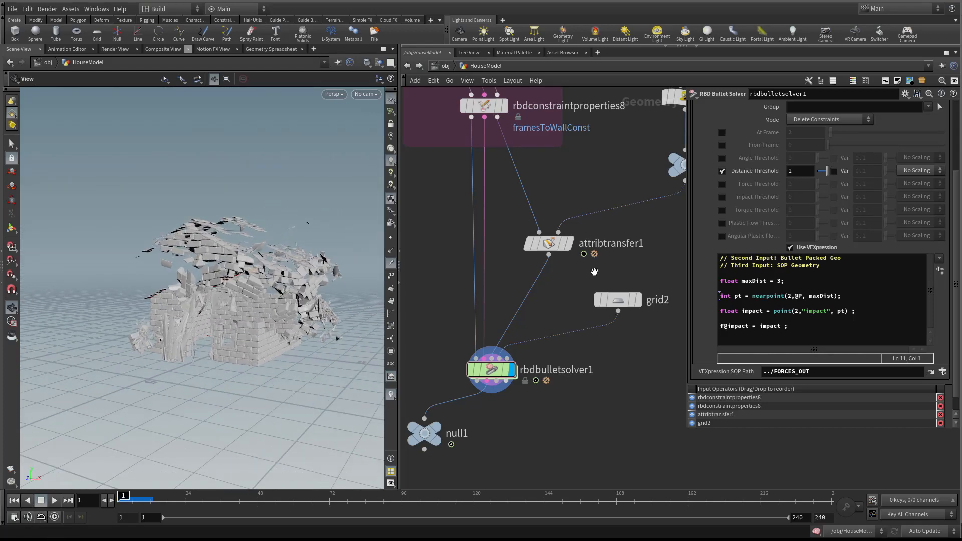
- Examine the force branch around FORCES_OUT and the Impactscale parameter of pointwrangle1
{"action": "middle_click_drag", "start_coordinate": [653, 230], "coordinate": [630, 286]}
{"action": "scroll", "coordinate": [609, 287], "scroll_direction": "down", "scroll_amount": 1}
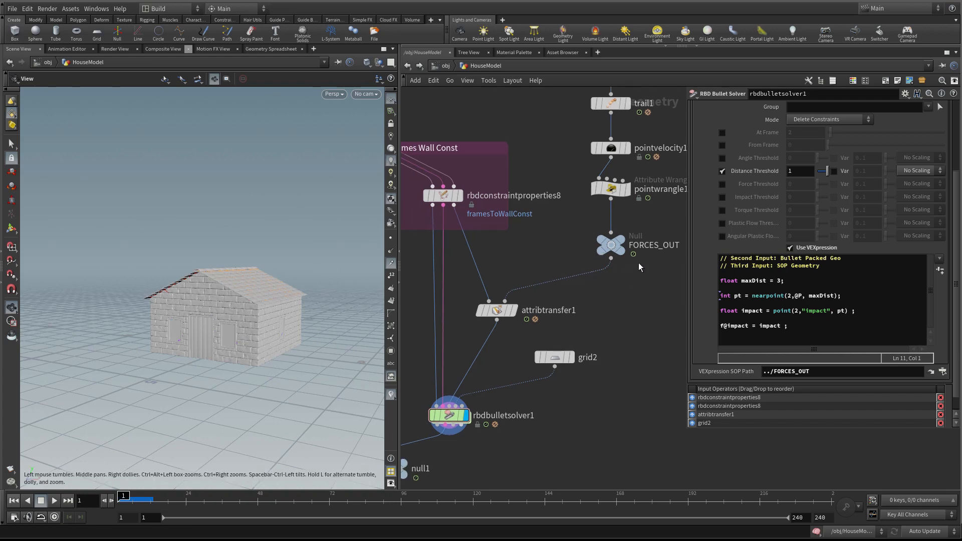
{"action": "left_click", "coordinate": [609, 246]}
{"action": "scroll", "coordinate": [495, 235], "scroll_direction": "down", "scroll_amount": 2}
{"action": "middle_click_drag", "start_coordinate": [495, 235], "coordinate": [579, 270]}
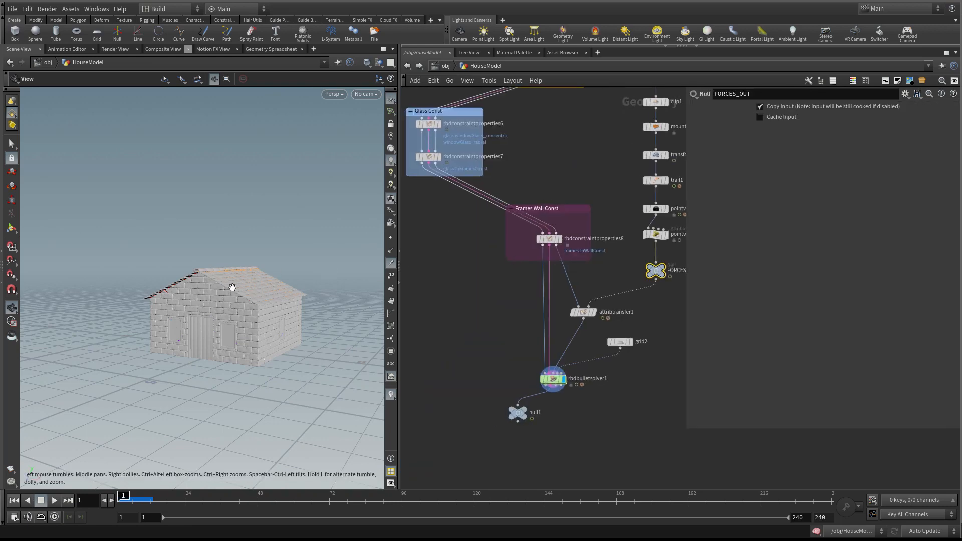
{"action": "left_click_drag", "start_coordinate": [232, 286], "coordinate": [273, 297]}
{"action": "middle_click_drag", "start_coordinate": [622, 270], "coordinate": [585, 271]}
{"action": "left_click", "coordinate": [614, 249]}
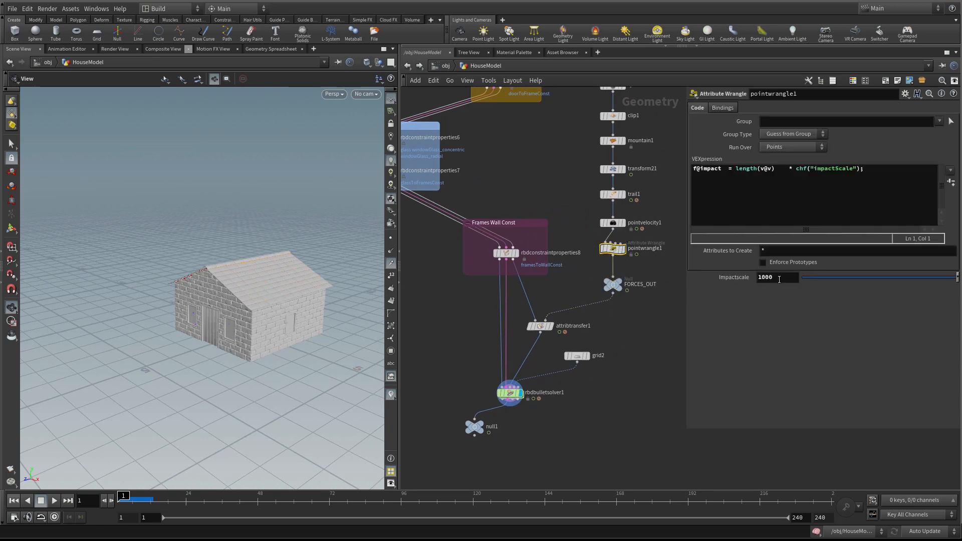
{"action": "left_click_drag", "start_coordinate": [780, 279], "coordinate": [728, 281]}
{"action": "middle_click_drag", "start_coordinate": [619, 335], "coordinate": [632, 345]}
- Display FORCES_OUT and show its geometry spreadsheet in a floating window, closing the pointwrangle1 spreadsheet
{"action": "right_click", "coordinate": [629, 265]}
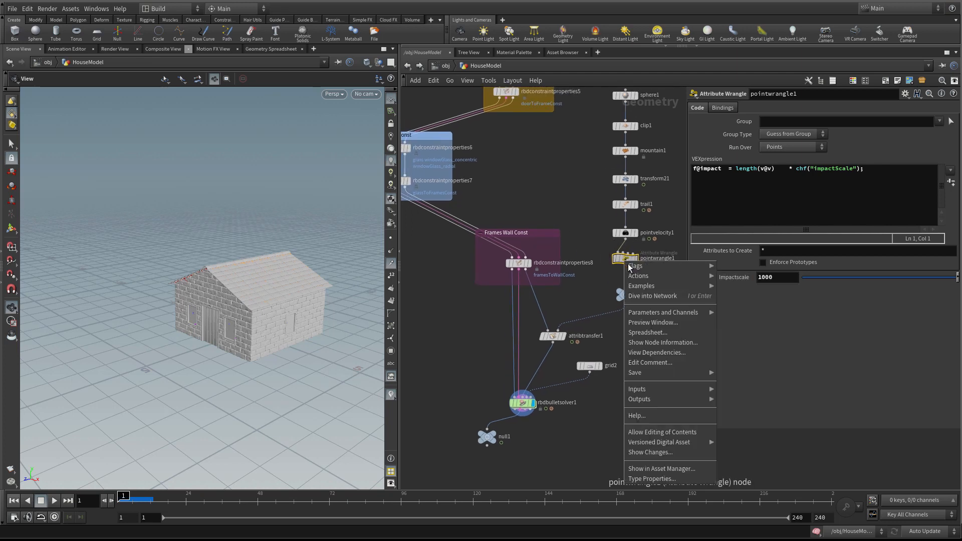
{"action": "left_click", "coordinate": [648, 332]}
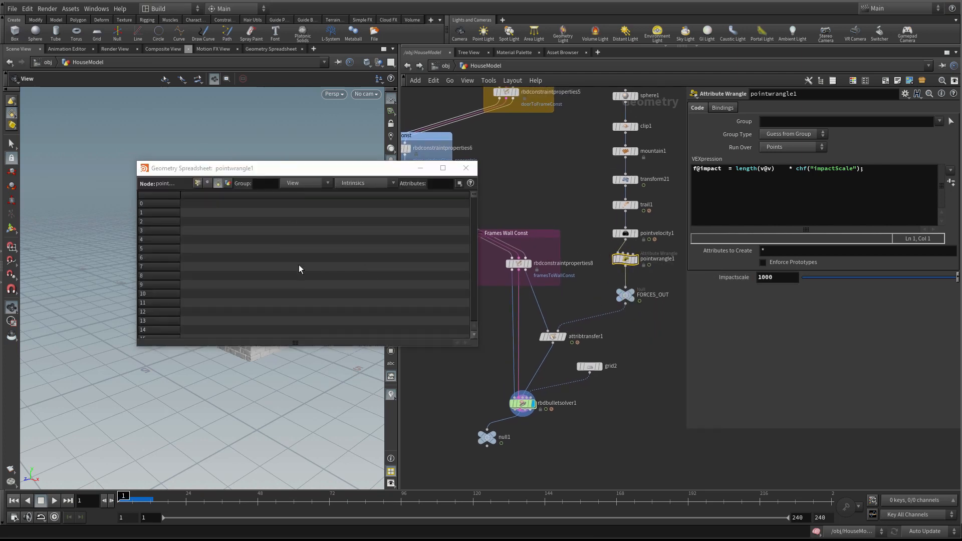
{"action": "left_click", "coordinate": [626, 294]}
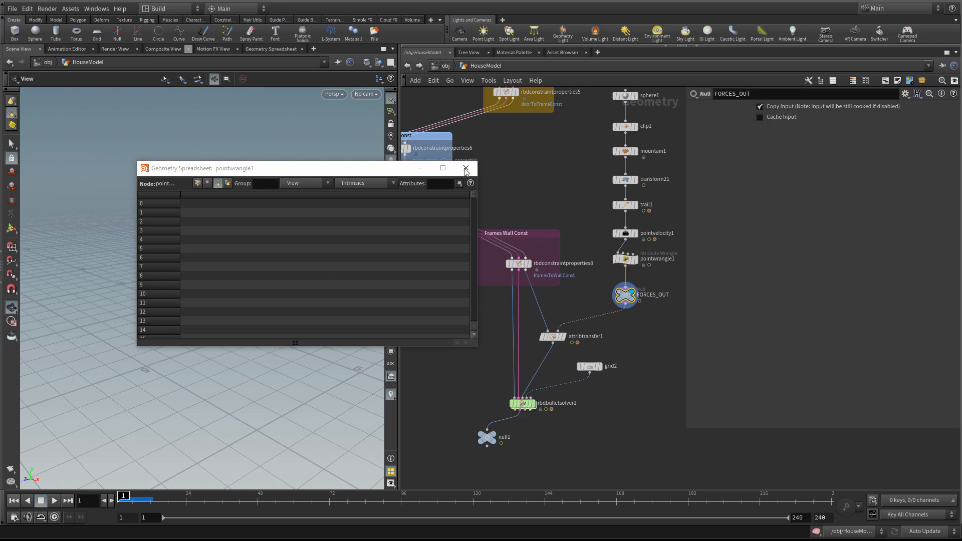
{"action": "right_click", "coordinate": [624, 297]}
{"action": "left_click", "coordinate": [657, 349]}
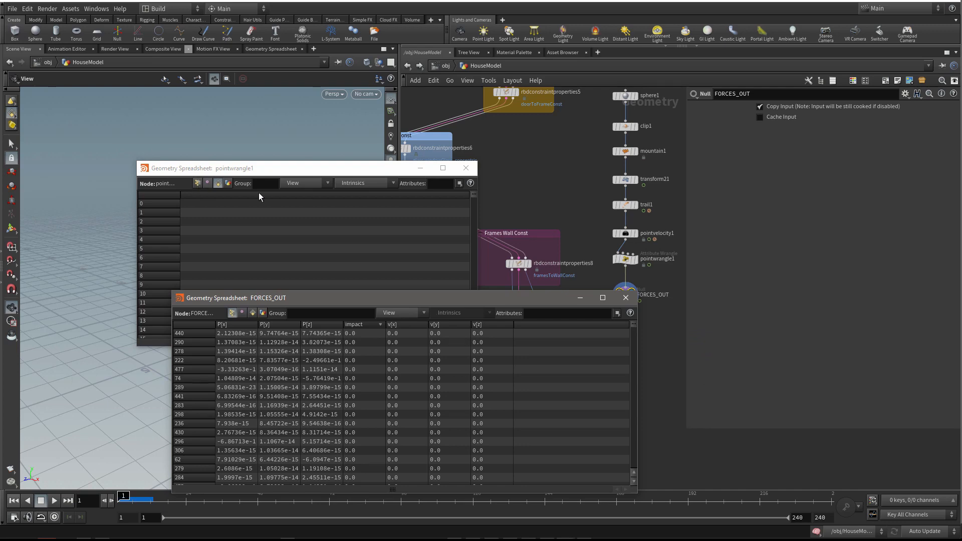
{"action": "left_click", "coordinate": [466, 168]}
{"action": "left_click_drag", "start_coordinate": [462, 299], "coordinate": [451, 150]}
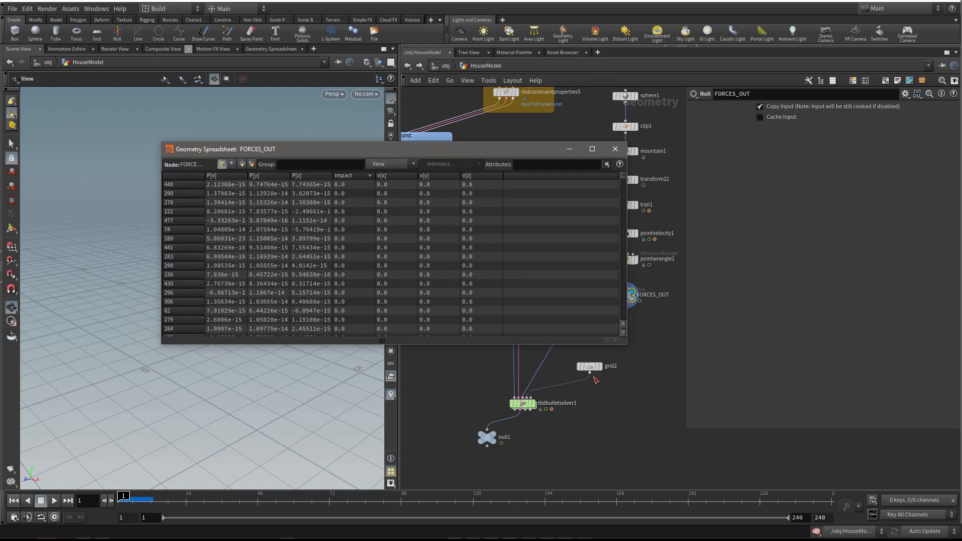
- Examine the scaled impact values of FORCES_OUT at frame 4, sorted by impact, and close the spreadsheet
{"action": "middle_click_drag", "start_coordinate": [598, 407], "coordinate": [597, 406]}
{"action": "key", "text": "Right"}
{"action": "key", "text": "Right"}
{"action": "key", "text": "Right"}
{"action": "left_click", "coordinate": [347, 176]}
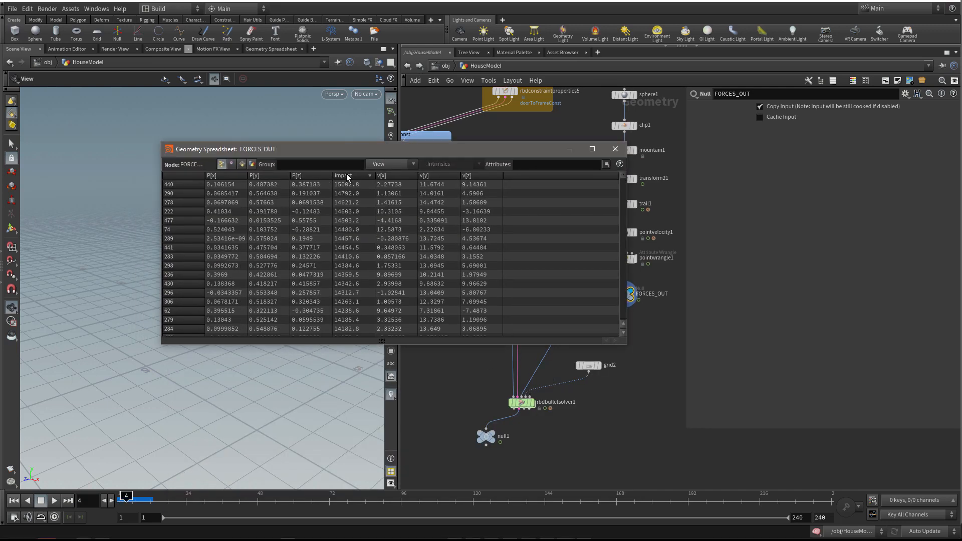
{"action": "left_click", "coordinate": [348, 177]}
{"action": "left_click", "coordinate": [657, 426]}
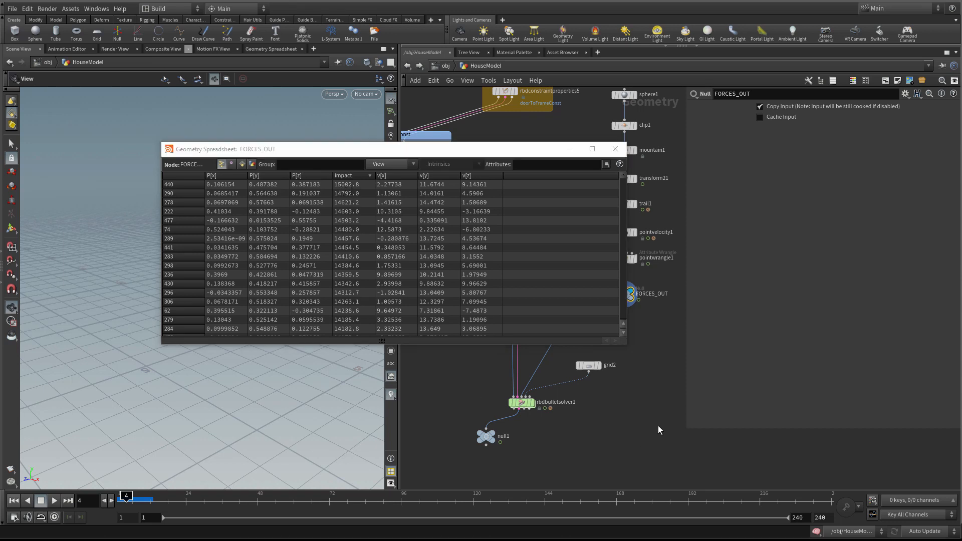
{"action": "key", "text": "Left"}
{"action": "key", "text": "Right"}
{"action": "left_click", "coordinate": [351, 176]}
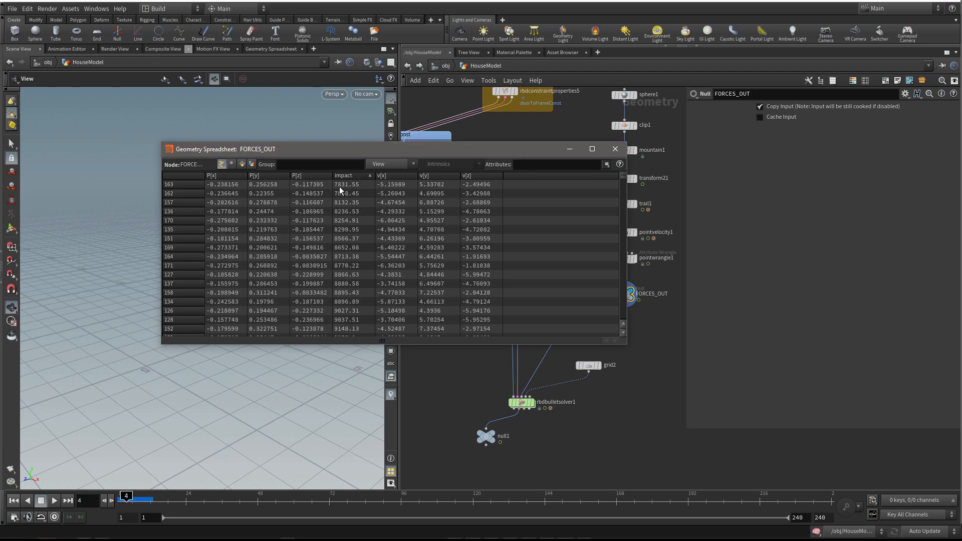
{"action": "left_click", "coordinate": [615, 149]}
- Return to frame 1 and check the Glue Strength of rbdconstraintproperties8 in the Frames Wall Const group
{"action": "middle_click_drag", "start_coordinate": [590, 164], "coordinate": [668, 244]}
{"action": "scroll", "coordinate": [612, 231], "scroll_direction": "down", "scroll_amount": 2}
{"action": "middle_click_drag", "start_coordinate": [611, 231], "coordinate": [594, 225]}
{"action": "left_click", "coordinate": [13, 501]}
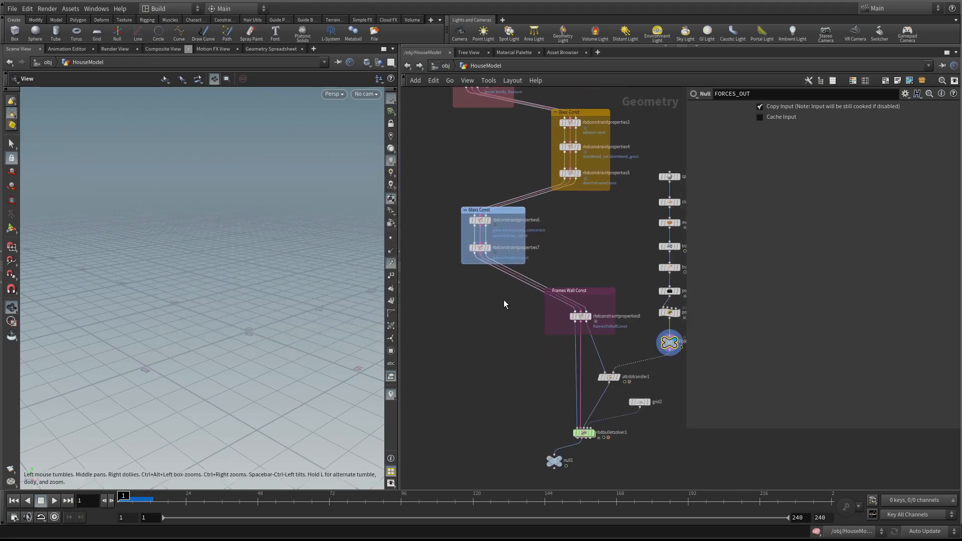
{"action": "scroll", "coordinate": [525, 307], "scroll_direction": "up", "scroll_amount": 2}
{"action": "middle_click_drag", "start_coordinate": [524, 307], "coordinate": [466, 326]}
{"action": "scroll", "coordinate": [466, 326], "scroll_direction": "up", "scroll_amount": 1}
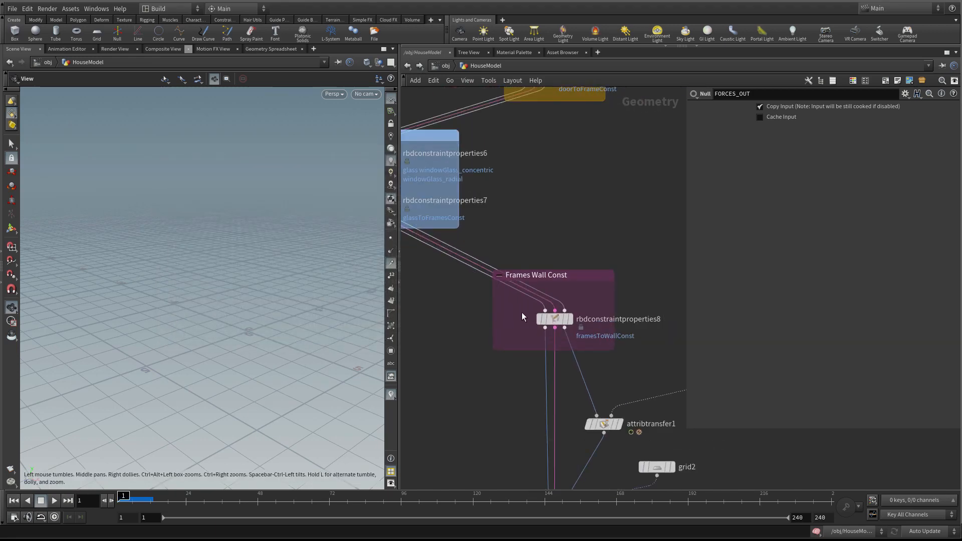
{"action": "left_click", "coordinate": [554, 319]}
{"action": "scroll", "coordinate": [572, 309], "scroll_direction": "down", "scroll_amount": 2}
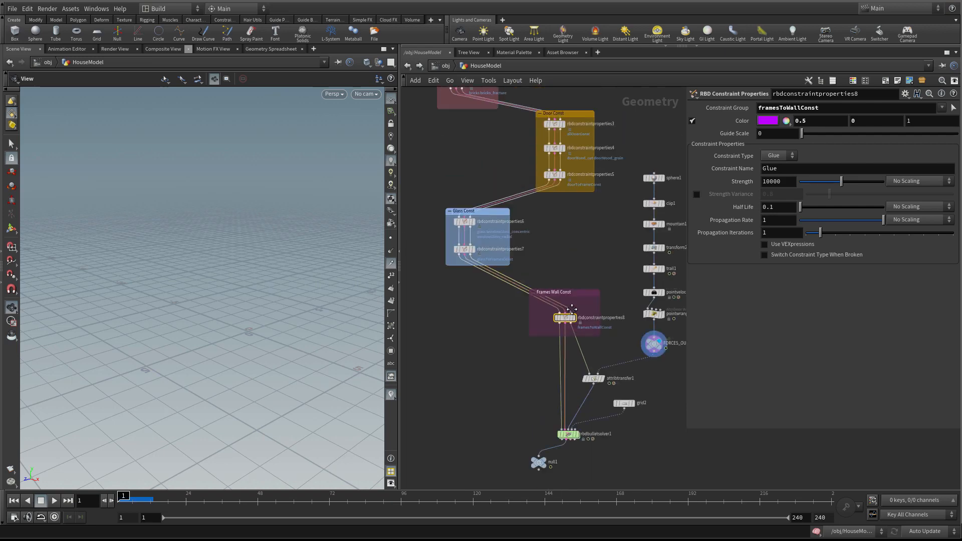
- Set the Glue Strength of rbdconstraintproperties6 in the Glass Const group to 5000
{"action": "scroll", "coordinate": [567, 305], "scroll_direction": "up", "scroll_amount": 3}
{"action": "middle_click_drag", "start_coordinate": [572, 309], "coordinate": [669, 291]}
{"action": "scroll", "coordinate": [567, 304], "scroll_direction": "down", "scroll_amount": 1}
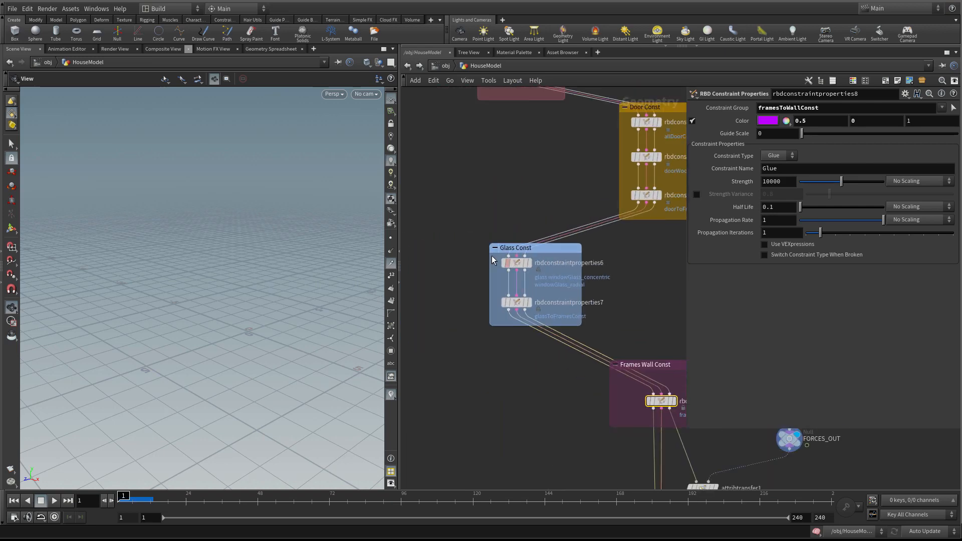
{"action": "left_click", "coordinate": [519, 263]}
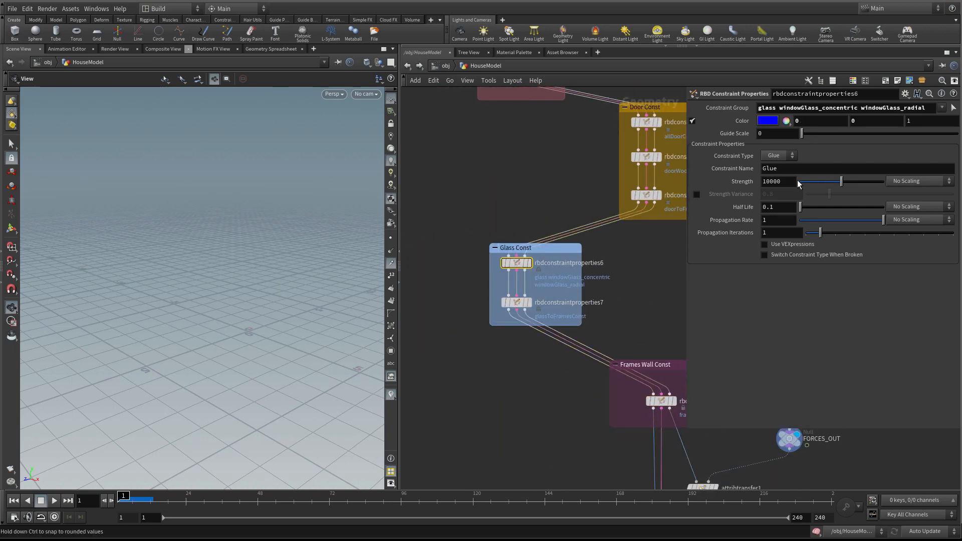
{"action": "left_click_drag", "start_coordinate": [794, 182], "coordinate": [721, 179]}
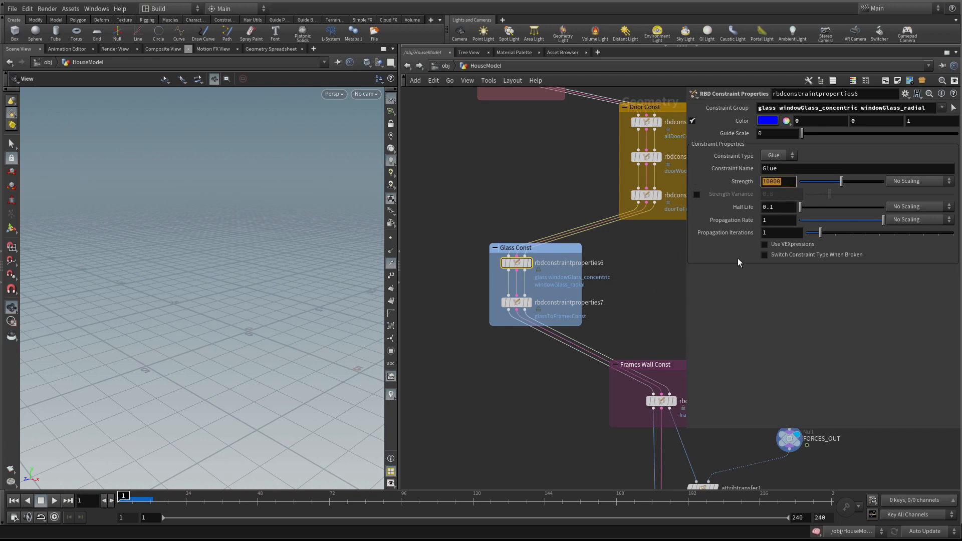
{"action": "type", "text": "5"}
{"action": "middle_click_drag", "start_coordinate": [654, 279], "coordinate": [618, 267]}
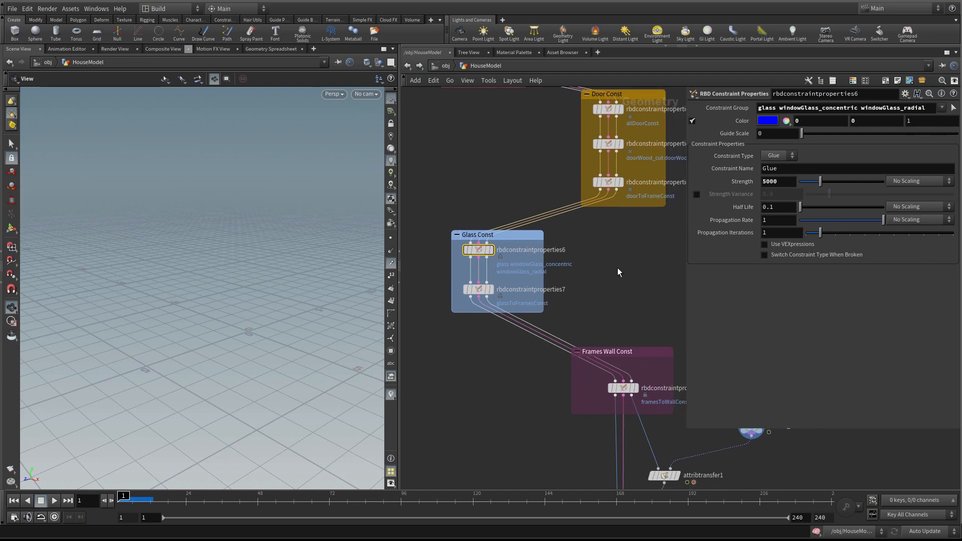
{"action": "left_click", "coordinate": [618, 268]}
{"action": "right_click_drag", "start_coordinate": [624, 262], "coordinate": [623, 260]}
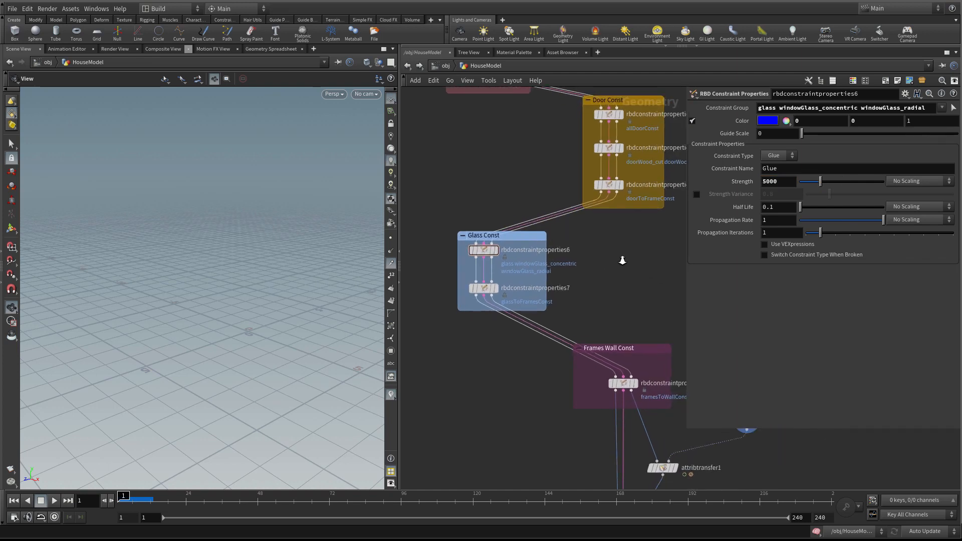
- Check the glass-to-frames constraint in rbdconstraintproperties7 and set the Glue Strength of rbdconstraintproperties8 to 5000
{"action": "left_click", "coordinate": [477, 291]}
{"action": "middle_click_drag", "start_coordinate": [613, 282], "coordinate": [581, 226]}
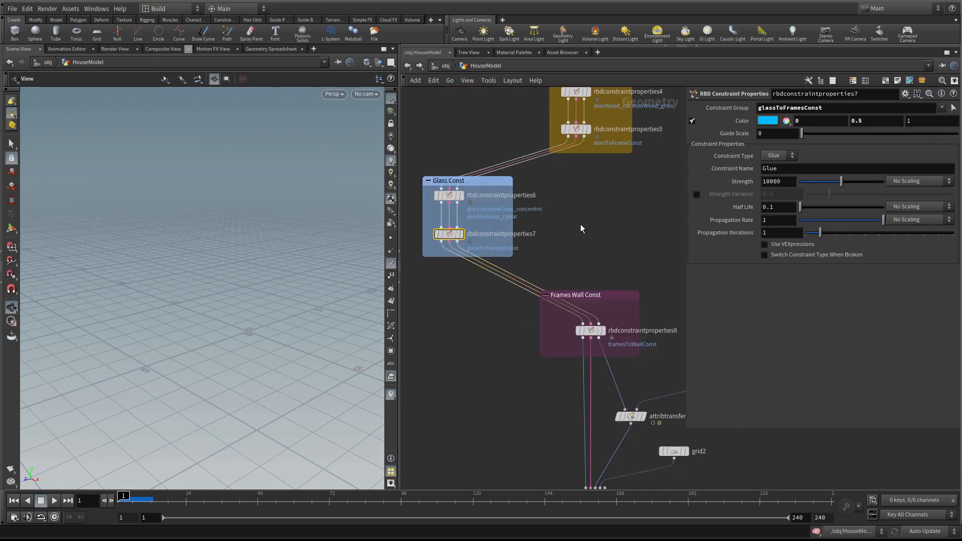
{"action": "mouse_move", "coordinate": [511, 426]}
{"action": "middle_mouse_down"}
{"action": "mouse_move", "coordinate": [509, 344]}
{"action": "mouse_move", "coordinate": [505, 390]}
{"action": "middle_mouse_up"}
{"action": "scroll", "coordinate": [546, 344], "scroll_direction": "up", "scroll_amount": 1}
{"action": "middle_click_drag", "start_coordinate": [531, 354], "coordinate": [494, 351]}
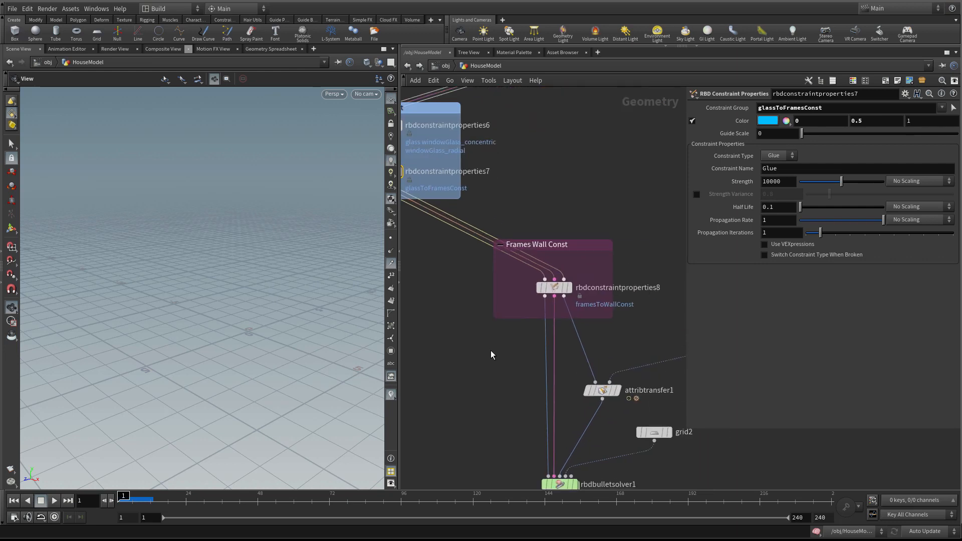
{"action": "left_click", "coordinate": [549, 294]}
{"action": "middle_click_drag", "start_coordinate": [648, 210], "coordinate": [651, 241]}
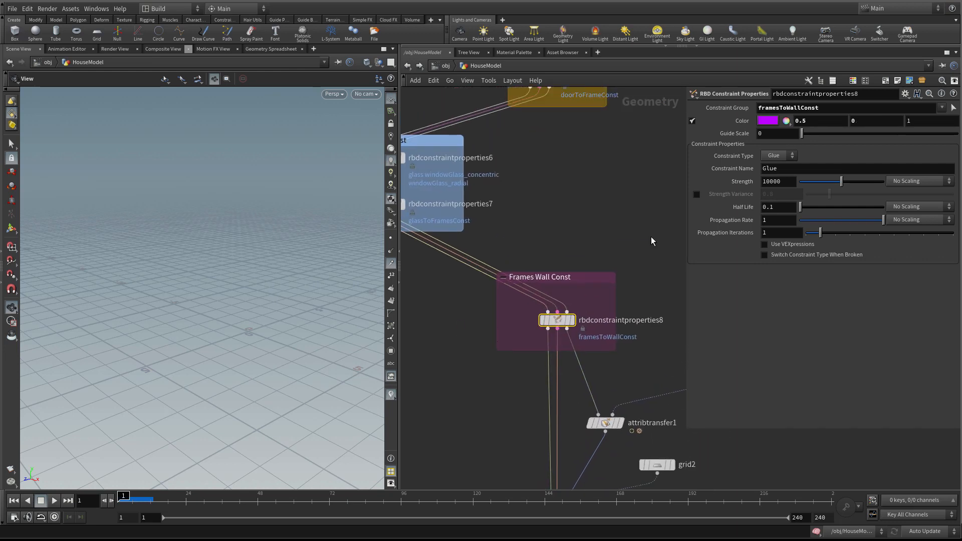
{"action": "left_click", "coordinate": [788, 182]}
{"action": "type", "text": "5"}
{"action": "left_click", "coordinate": [575, 198]}
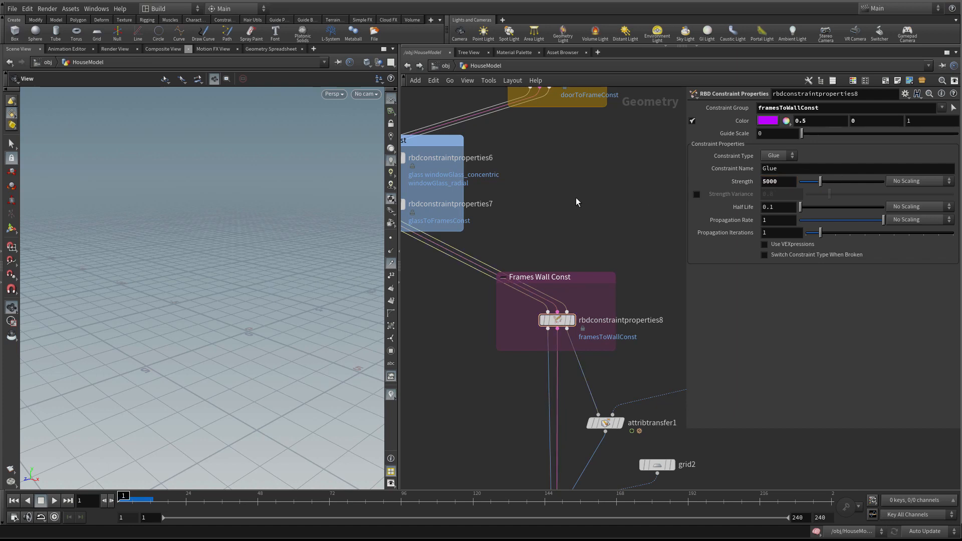
- Set the Glue Strength of rbdconstraintproperties3 (allDoorConst) in the Door Const group to 1000
{"action": "middle_click_drag", "start_coordinate": [578, 193], "coordinate": [613, 325]}
{"action": "scroll", "coordinate": [618, 292], "scroll_direction": "down", "scroll_amount": 1}
{"action": "middle_click_drag", "start_coordinate": [651, 286], "coordinate": [648, 308]}
{"action": "scroll", "coordinate": [650, 306], "scroll_direction": "up", "scroll_amount": 1}
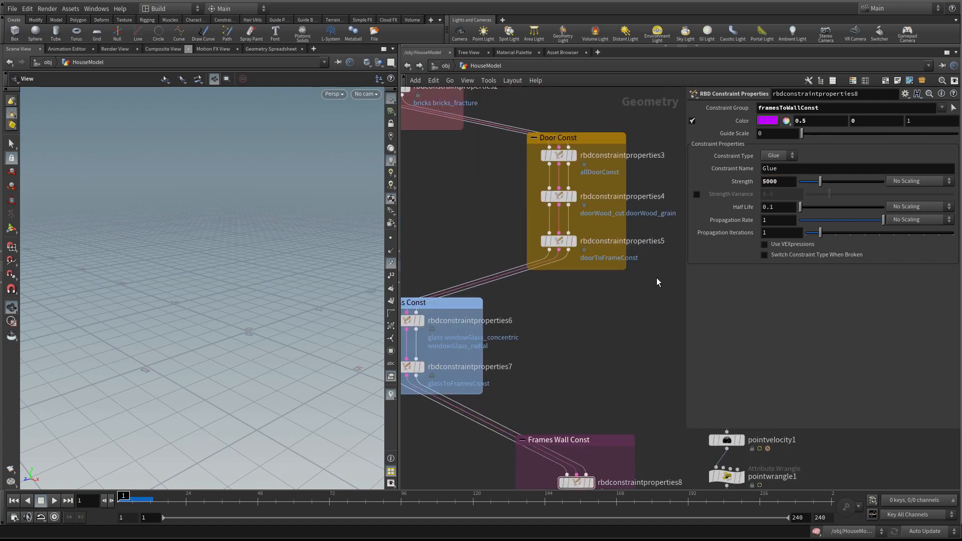
{"action": "middle_click_drag", "start_coordinate": [642, 269], "coordinate": [642, 295]}
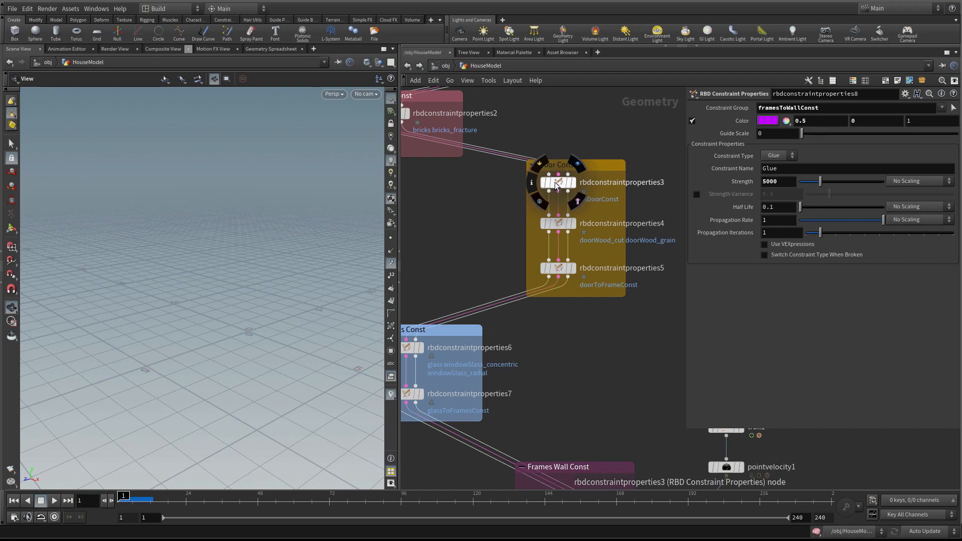
{"action": "left_click", "coordinate": [554, 185]}
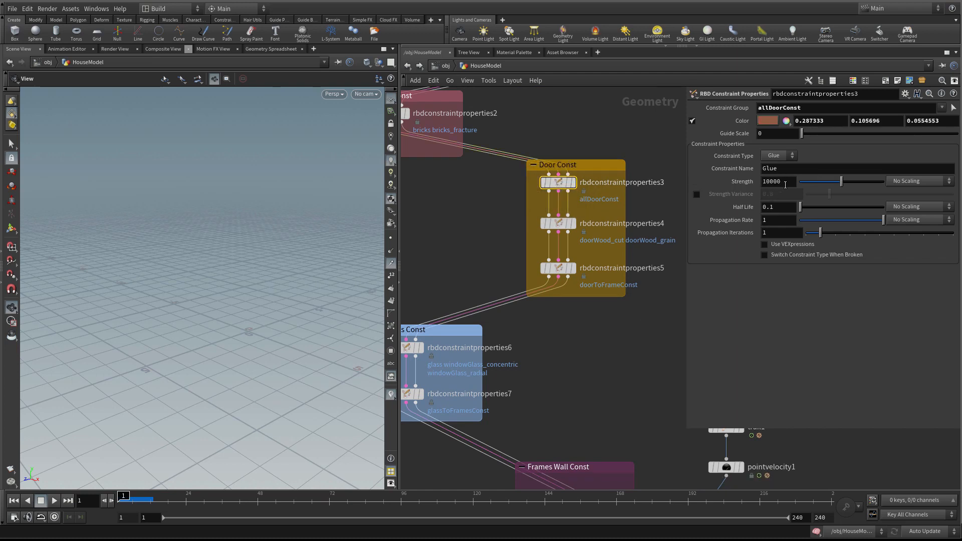
{"action": "left_click", "coordinate": [788, 182]}
{"action": "key", "text": "Return"}
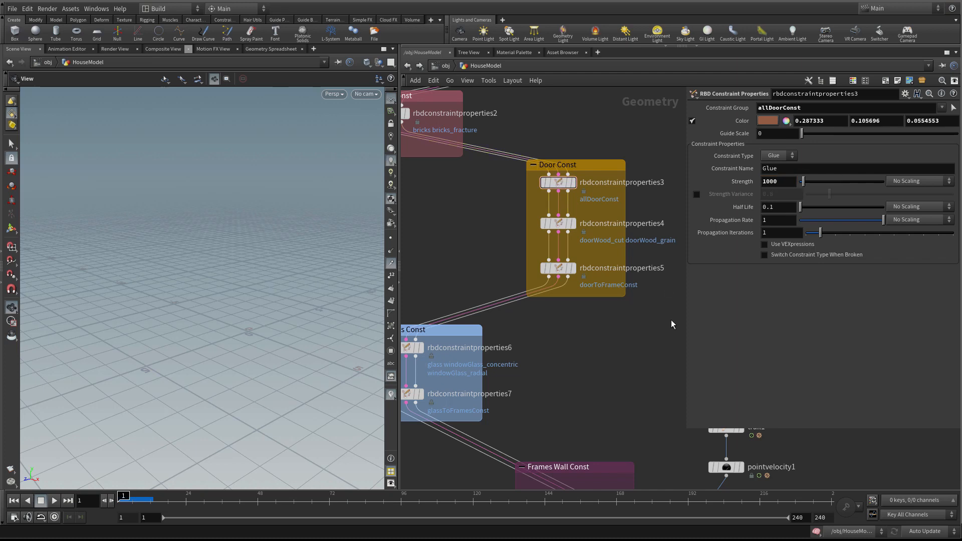
- Set the Glue Strength of rbdconstraintproperties4, which covers doorWood_cut and doorWood_grain, to 100000
{"action": "left_click", "coordinate": [558, 230]}
{"action": "left_click", "coordinate": [788, 182]}
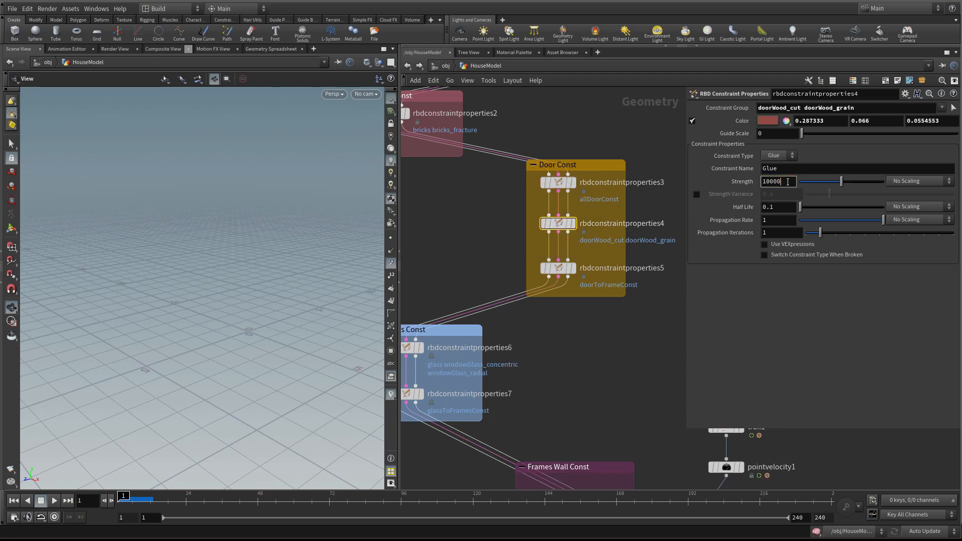
{"action": "type", "text": "0"}
{"action": "left_click", "coordinate": [471, 204]}
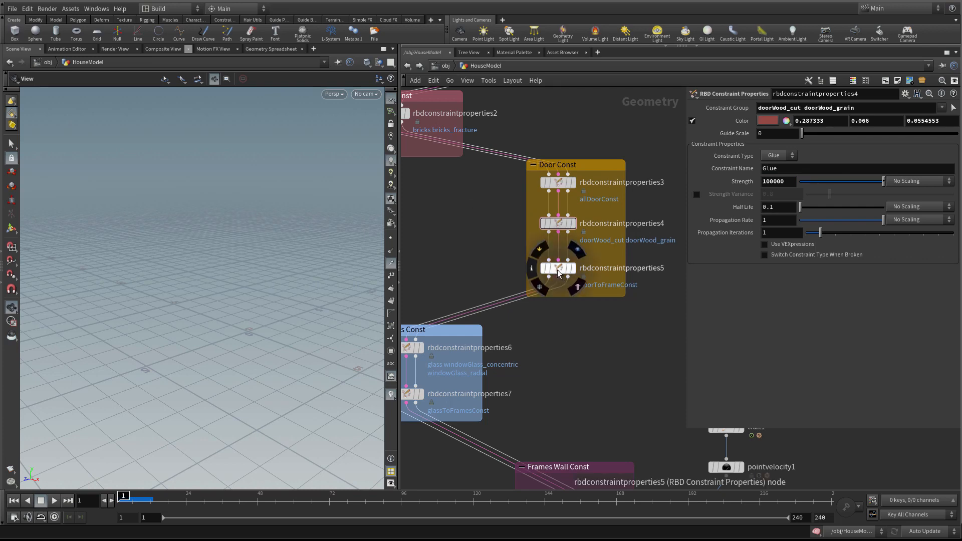
- Set the Glue Strength of the door-to-frame constraint in rbdconstraintproperties5 to 1000
{"action": "left_click", "coordinate": [558, 268]}
{"action": "left_click", "coordinate": [787, 182]}
{"action": "key", "text": "Return"}
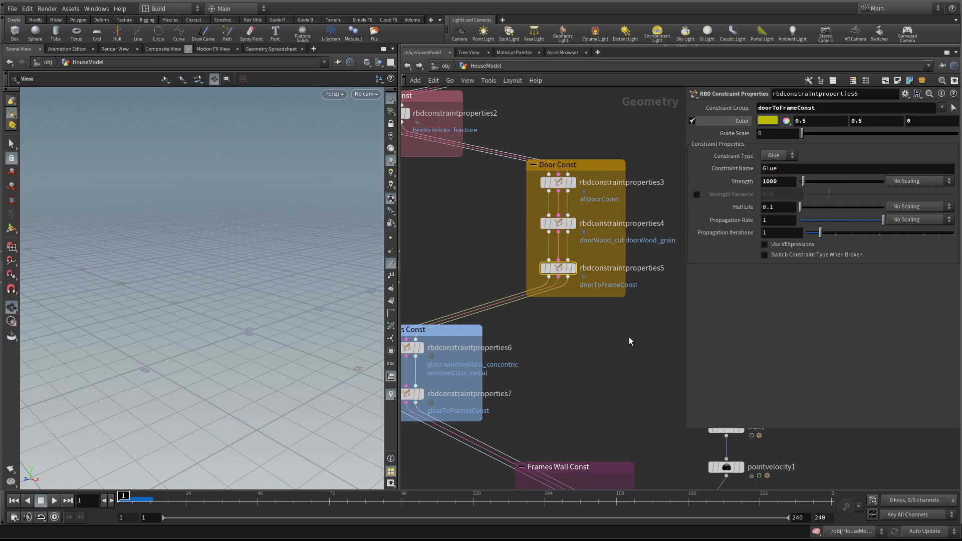
- Set the Glue Strength of rbdconstraintproperties2 in the BricksConst group to 11000
{"action": "scroll", "coordinate": [574, 324], "scroll_direction": "down", "scroll_amount": 2}
{"action": "scroll", "coordinate": [518, 281], "scroll_direction": "up", "scroll_amount": 2}
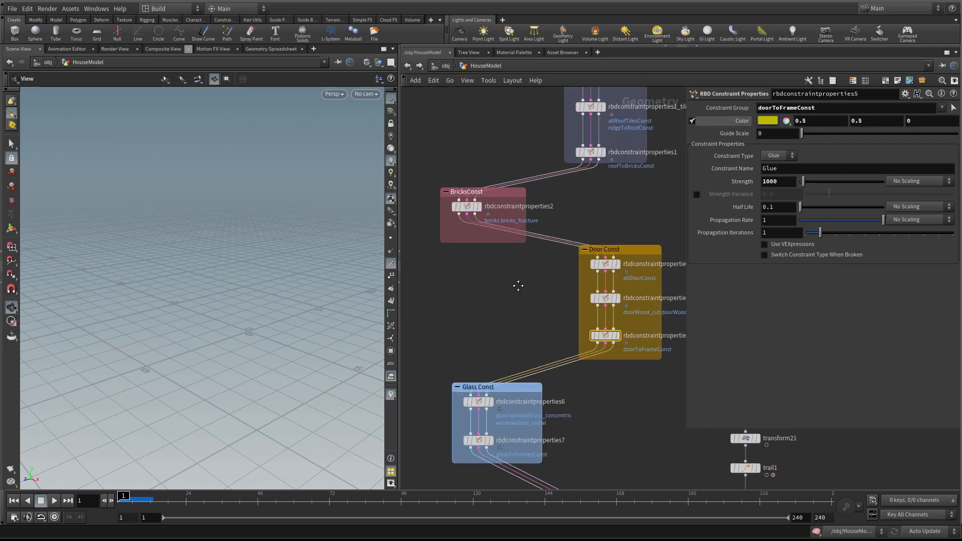
{"action": "left_click", "coordinate": [469, 241]}
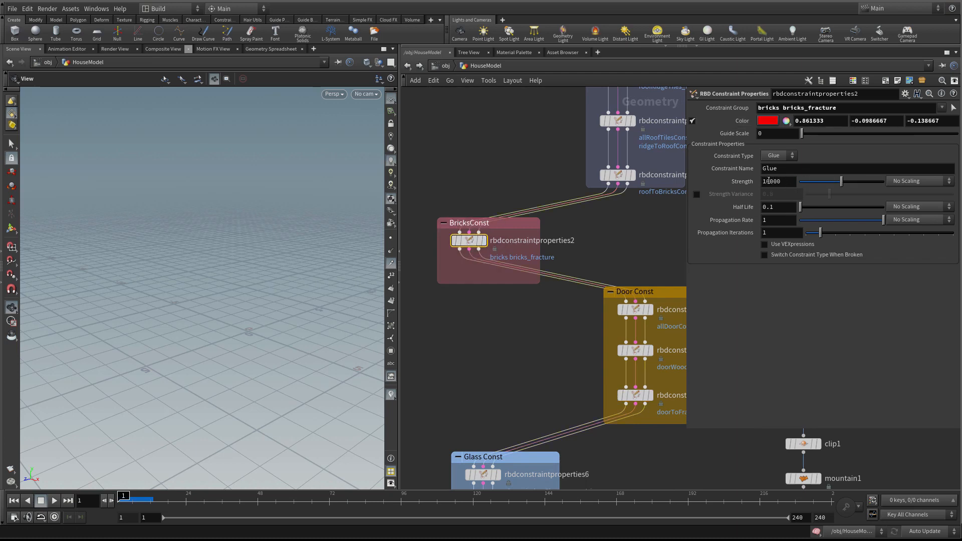
{"action": "type", "text": "1"}
{"action": "middle_click_drag", "start_coordinate": [668, 237], "coordinate": [627, 320]}
{"action": "left_click", "coordinate": [648, 248]}
- Set the Glue Strength of rbdconstraintproperties1_tilesFittedTogether in the RoofConst group to 1000
{"action": "scroll", "coordinate": [626, 298], "scroll_direction": "down", "scroll_amount": 1}
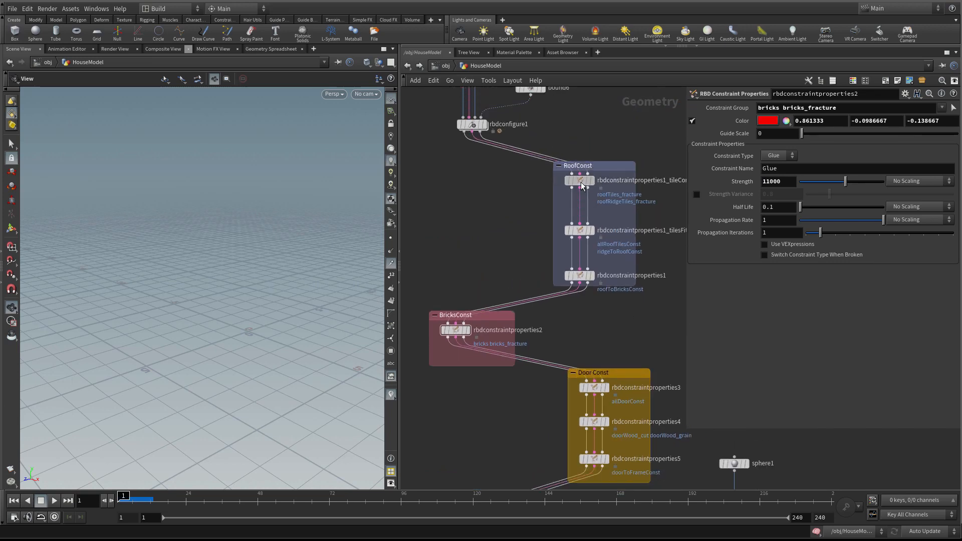
{"action": "left_click", "coordinate": [581, 181]}
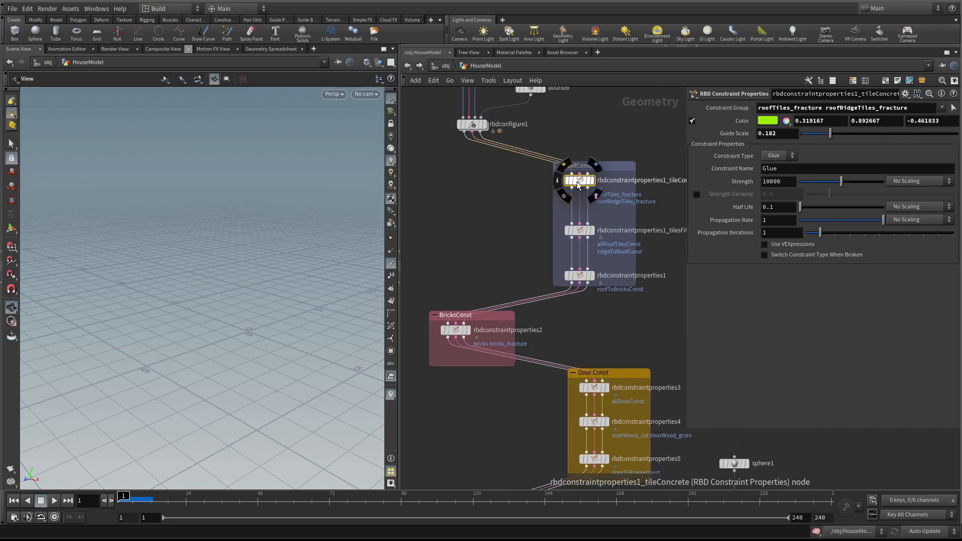
{"action": "left_click", "coordinate": [579, 232]}
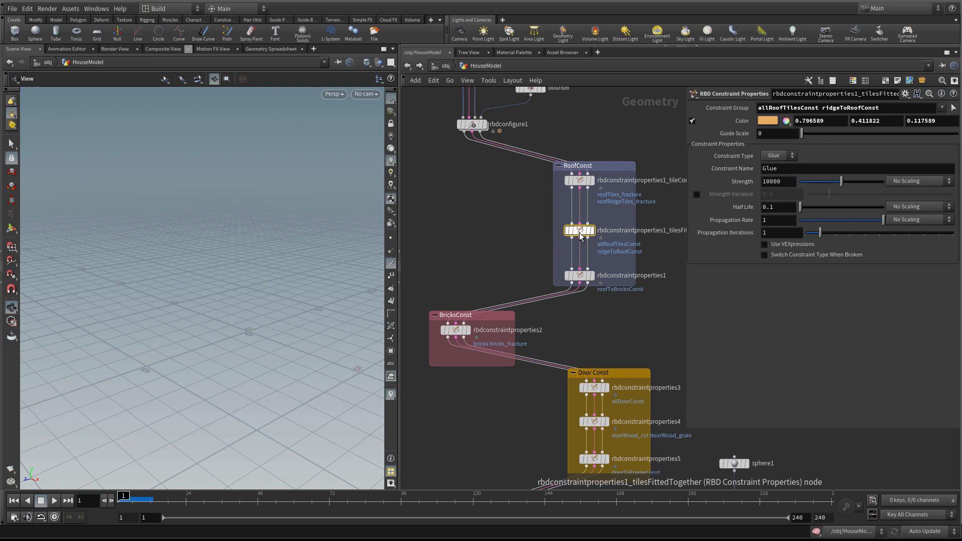
{"action": "left_click", "coordinate": [786, 182]}
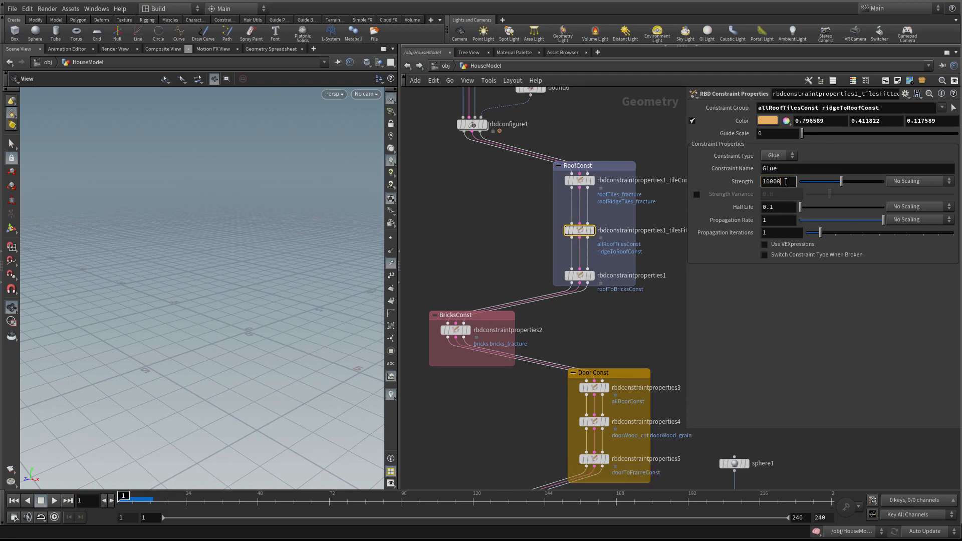
- Set the Glue Strength of rbdconstraintproperties1_tileConcrete, the roof tile fracture constraint, to 13000
{"action": "left_click", "coordinate": [579, 181]}
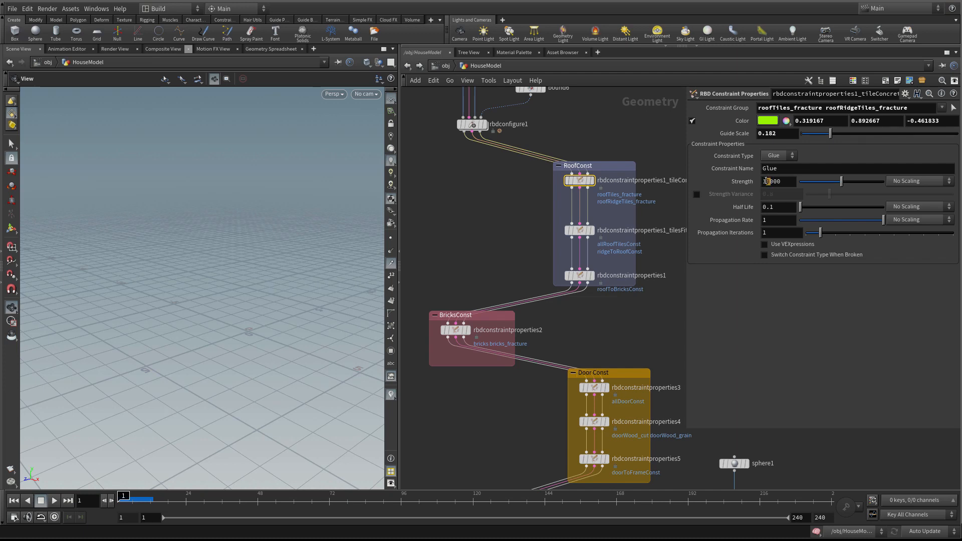
{"action": "left_click", "coordinate": [768, 181]}
{"action": "key", "text": "Return"}
{"action": "mouse_move", "coordinate": [581, 171]}
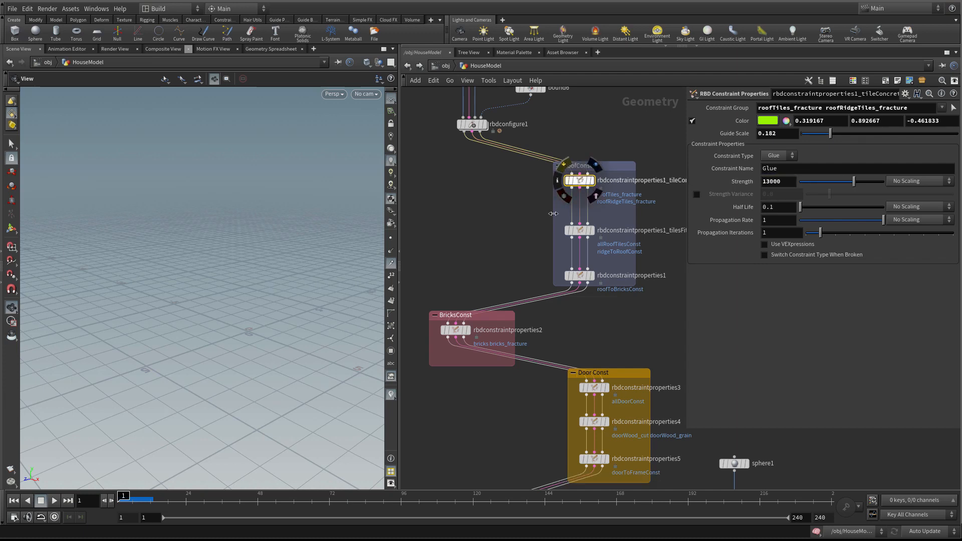
- Set the Glue Strength of the roof-to-bricks constraint in rbdconstraintproperties1 to 1000
{"action": "left_click", "coordinate": [580, 276]}
{"action": "left_click", "coordinate": [790, 182]}
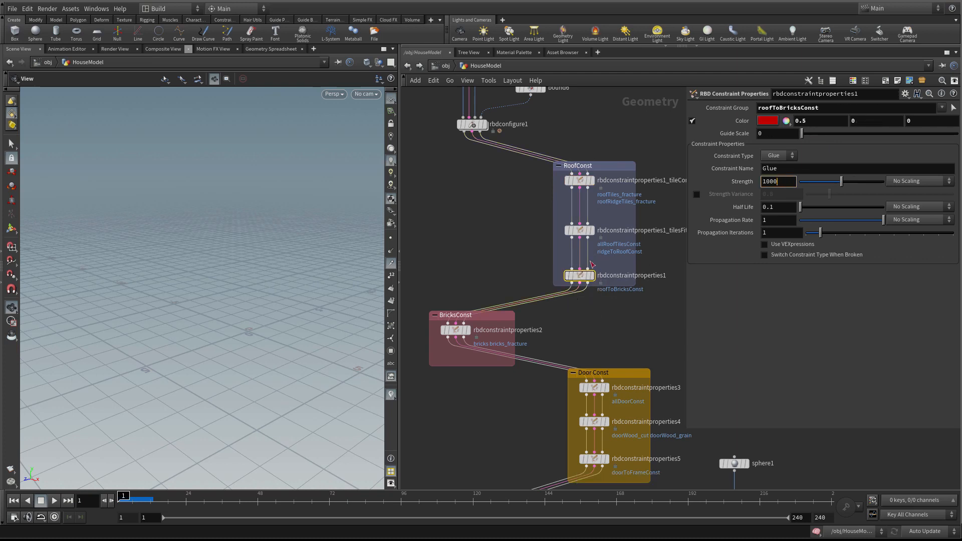
{"action": "key", "text": "Return"}
- Review the Glue Strengths of the roof, brick and door constraint nodes one after another
{"action": "left_click", "coordinate": [579, 182]}
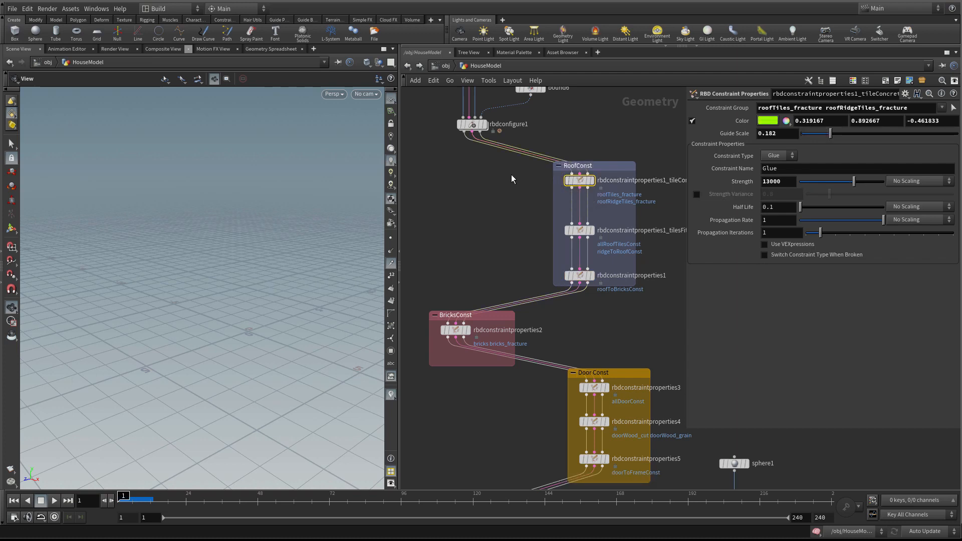
{"action": "mouse_move", "coordinate": [578, 180]}
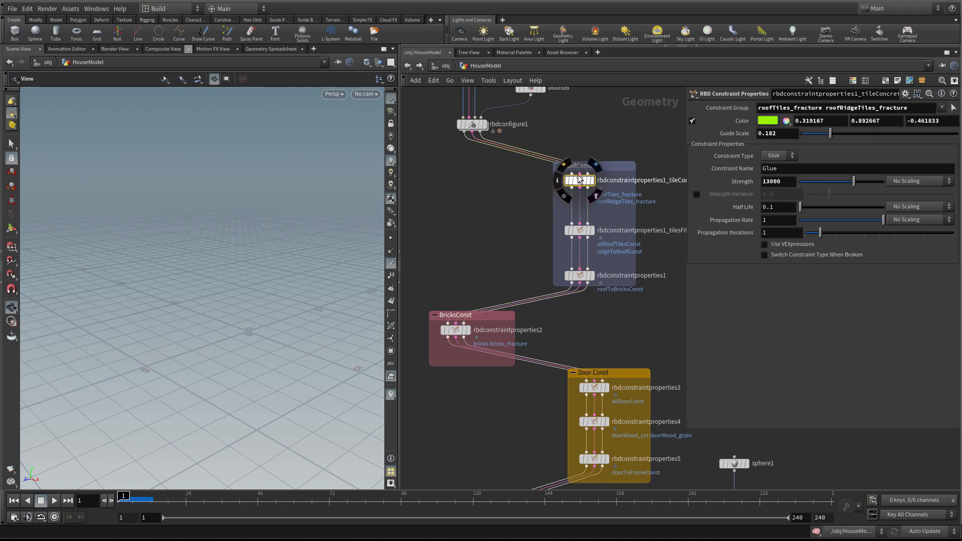
{"action": "left_click", "coordinate": [774, 182]}
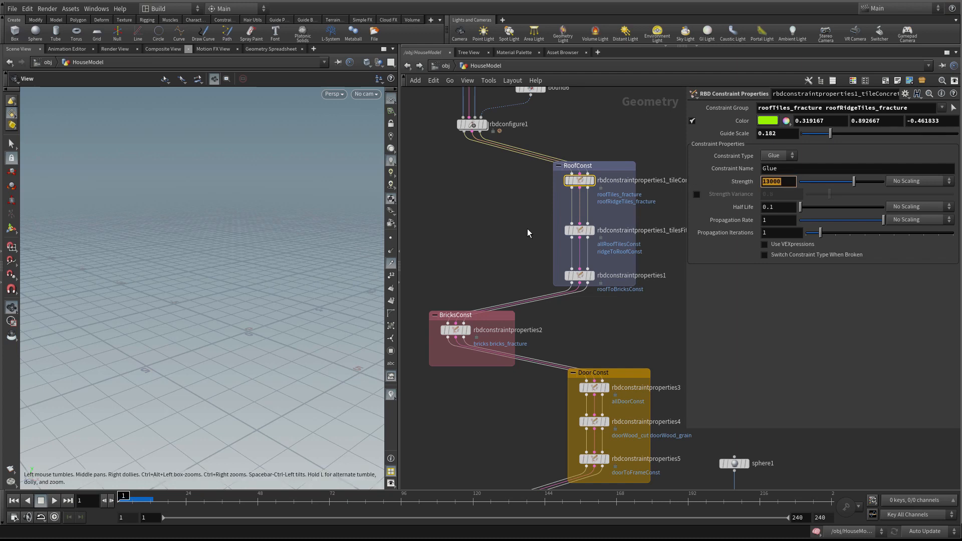
{"action": "left_click", "coordinate": [580, 231]}
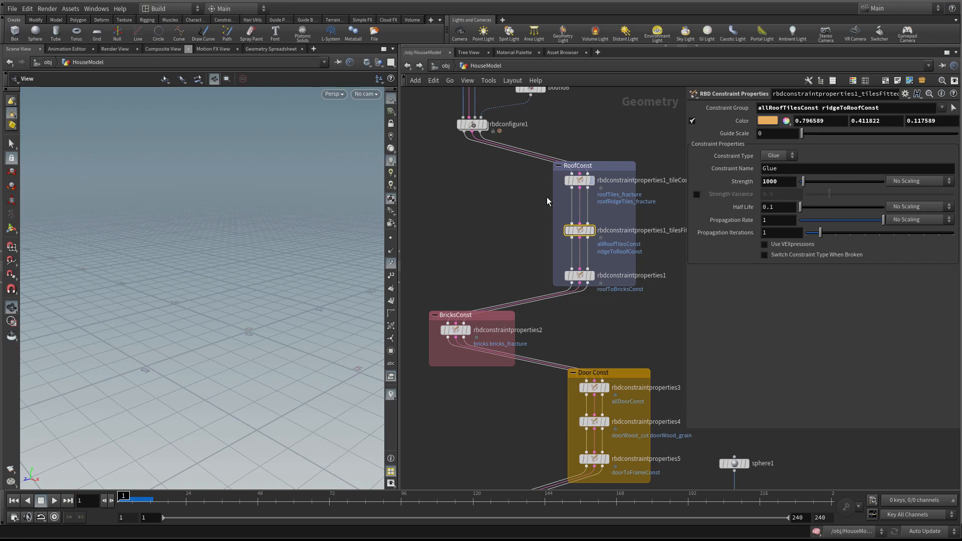
{"action": "middle_click_drag", "start_coordinate": [531, 231], "coordinate": [500, 206]}
{"action": "left_click", "coordinate": [577, 262]}
{"action": "left_click", "coordinate": [456, 282]}
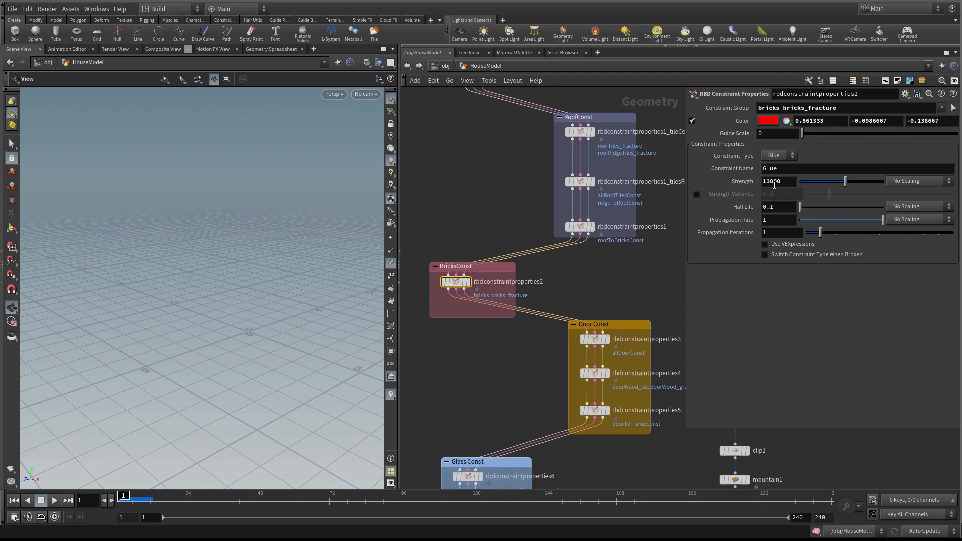
{"action": "left_click", "coordinate": [775, 185]}
{"action": "middle_click_drag", "start_coordinate": [497, 379], "coordinate": [475, 325]}
{"action": "left_click", "coordinate": [573, 285]}
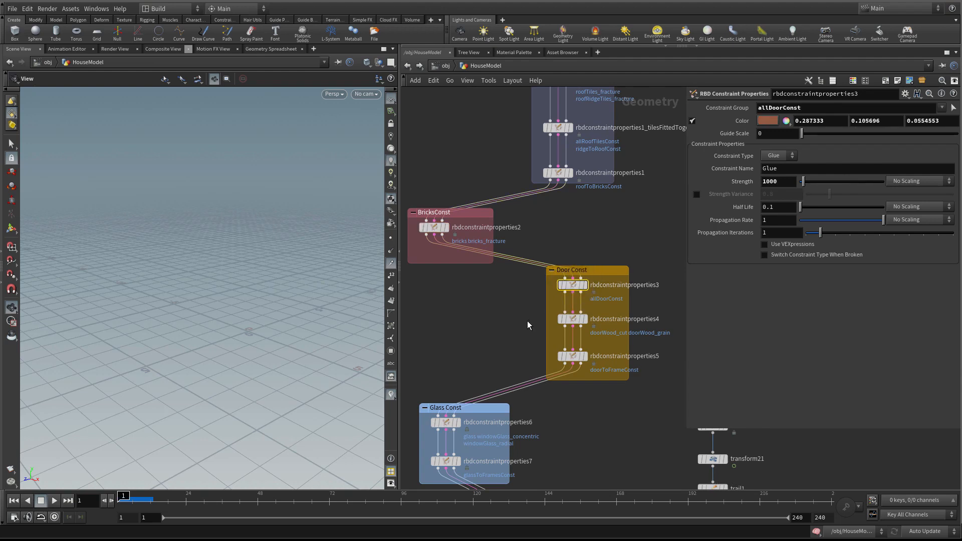
{"action": "middle_click_drag", "start_coordinate": [533, 308], "coordinate": [543, 284]}
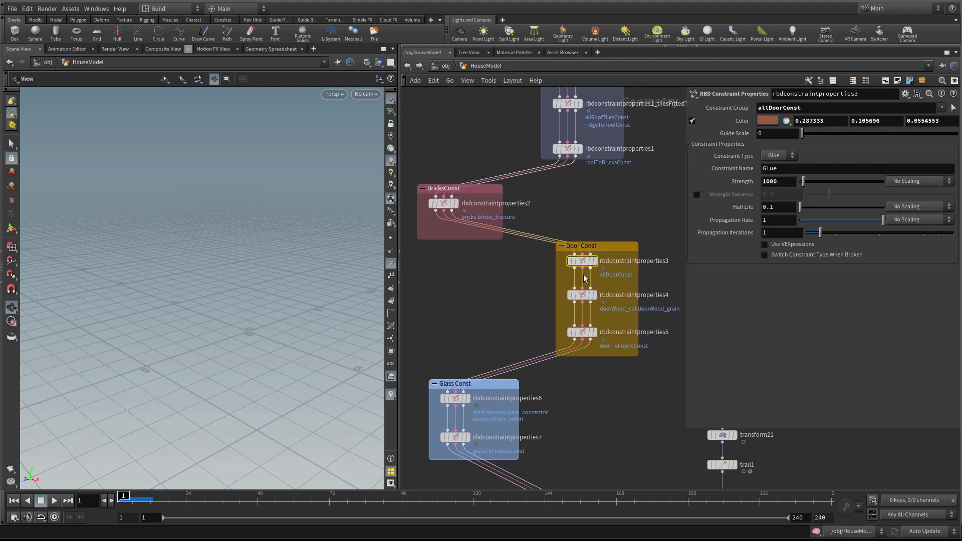
{"action": "left_click", "coordinate": [582, 296]}
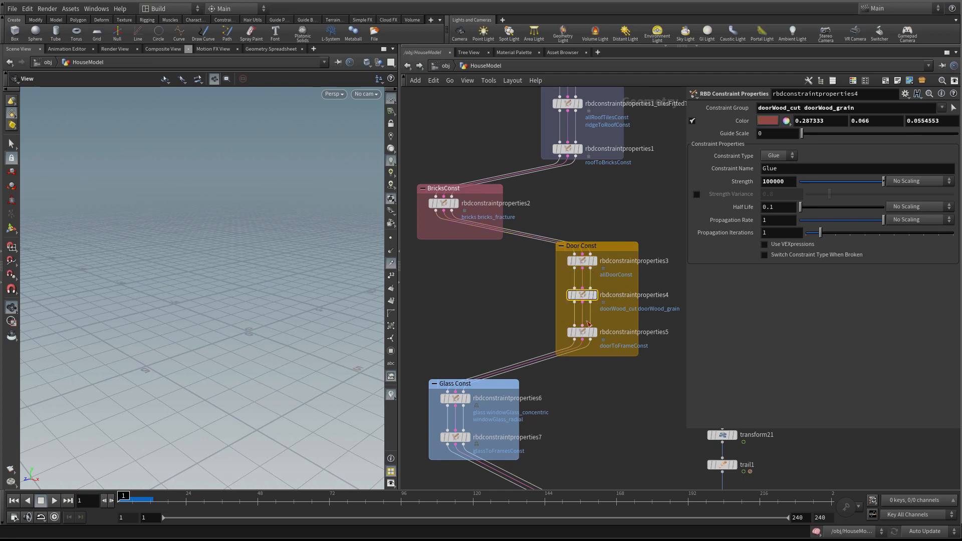
- Lower the Glue Strength of rbdconstraintproperties6 in the Glass Const group to 500
{"action": "middle_click_drag", "start_coordinate": [543, 318], "coordinate": [548, 291]}
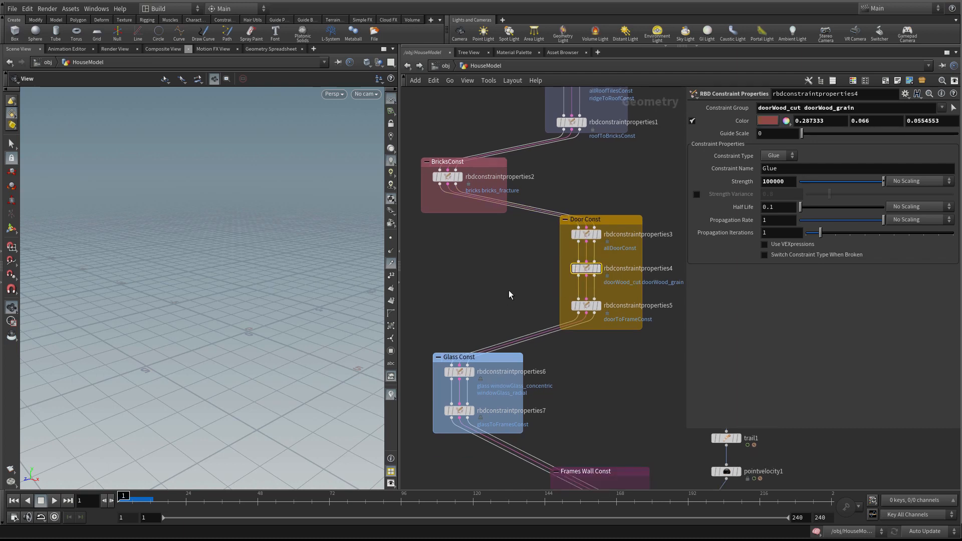
{"action": "scroll", "coordinate": [509, 290], "scroll_direction": "down", "scroll_amount": 1}
{"action": "middle_click_drag", "start_coordinate": [472, 304], "coordinate": [465, 246]}
{"action": "scroll", "coordinate": [468, 401], "scroll_direction": "up", "scroll_amount": 1}
{"action": "left_click", "coordinate": [464, 291]}
{"action": "middle_click_drag", "start_coordinate": [572, 341], "coordinate": [566, 321]}
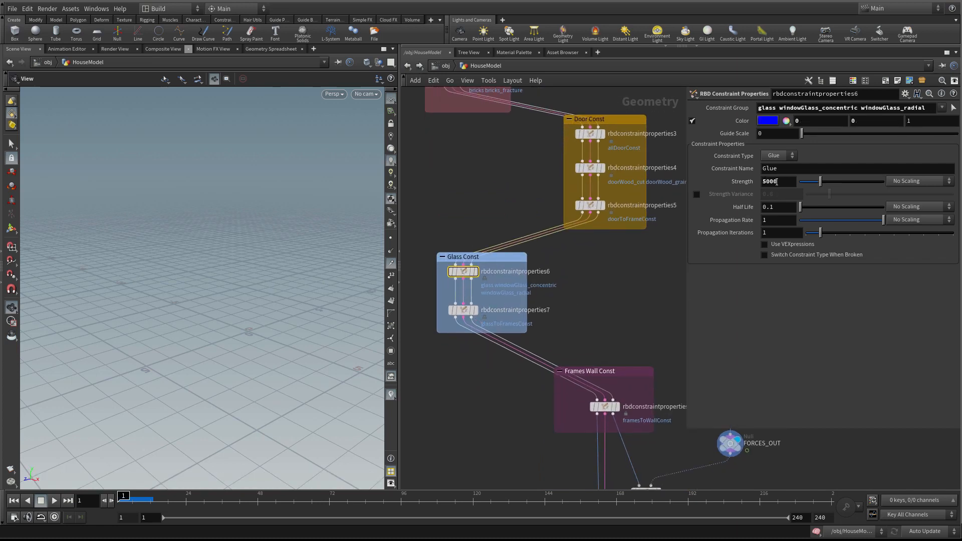
{"action": "left_click", "coordinate": [776, 182]}
{"action": "key", "text": "BackSpace"}
{"action": "key", "text": "Return"}
- Check the Glue Strengths of the glass-to-frames constraint in rbdconstraintproperties7 and the frames-to-wall constraint in rbdconstraintproperties8
{"action": "middle_click_drag", "start_coordinate": [608, 290], "coordinate": [570, 209]}
{"action": "left_click", "coordinate": [465, 297]}
{"action": "scroll", "coordinate": [578, 259], "scroll_direction": "down", "scroll_amount": 1}
{"action": "scroll", "coordinate": [565, 231], "scroll_direction": "up", "scroll_amount": 1}
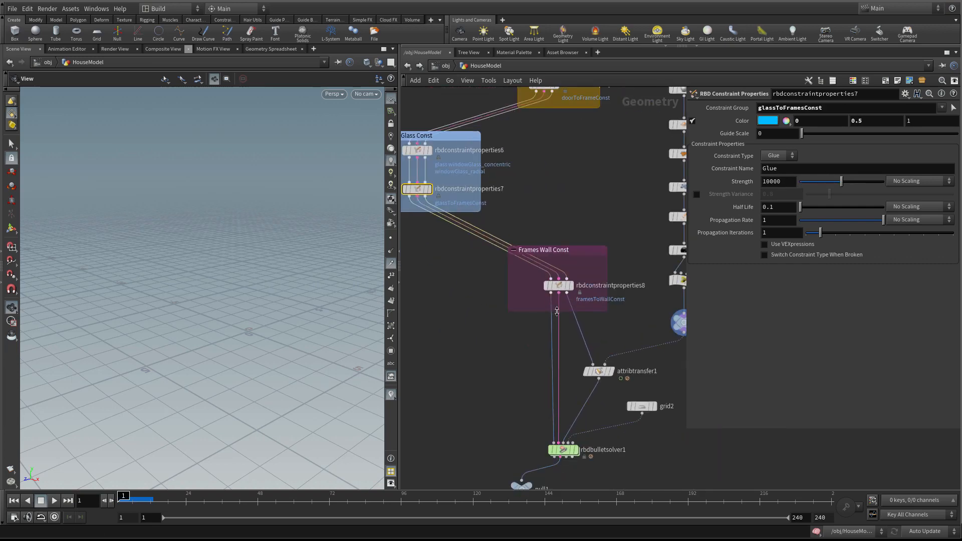
{"action": "left_click", "coordinate": [558, 287]}
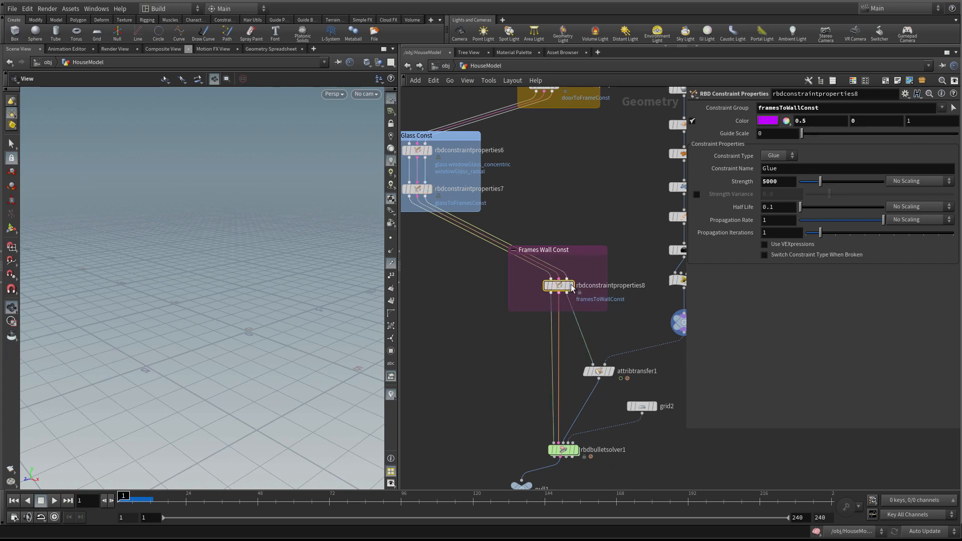
{"action": "scroll", "coordinate": [525, 302], "scroll_direction": "down", "scroll_amount": 2}
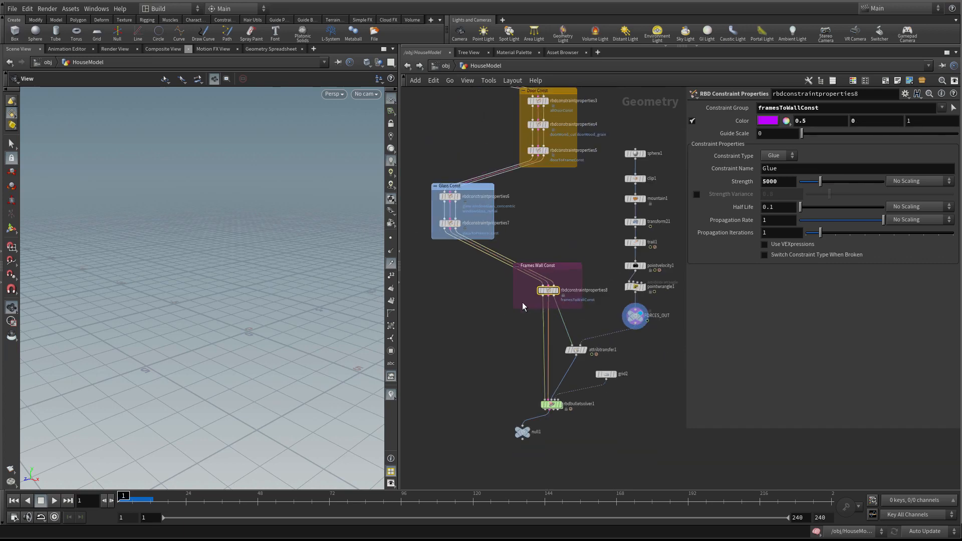
{"action": "scroll", "coordinate": [519, 296], "scroll_direction": "up", "scroll_amount": 1}
{"action": "scroll", "coordinate": [517, 294], "scroll_direction": "up", "scroll_amount": 1}
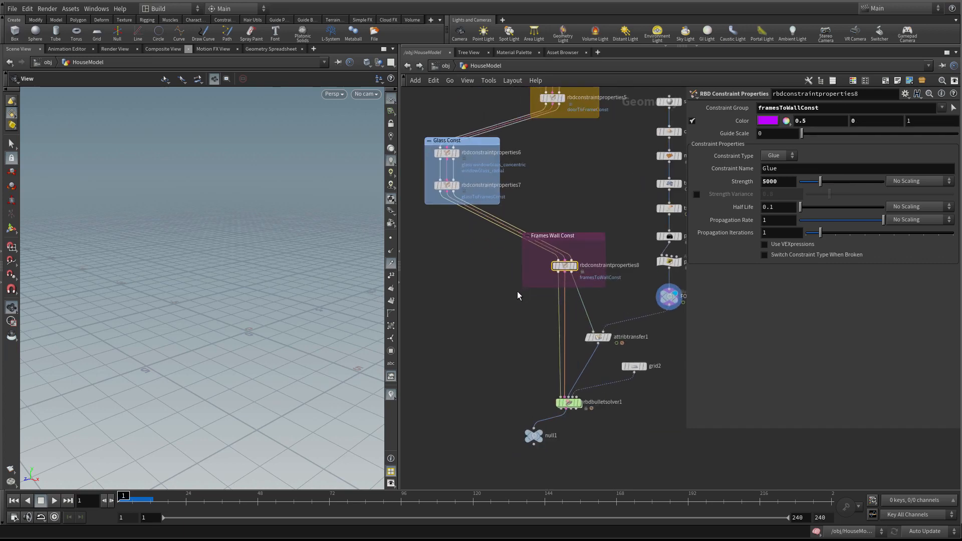
- Display rbdbulletsolver1 and play the first frames of the house destruction, stopping once the walls and roof have burst
{"action": "left_click", "coordinate": [580, 403]}
{"action": "left_click", "coordinate": [570, 403]}
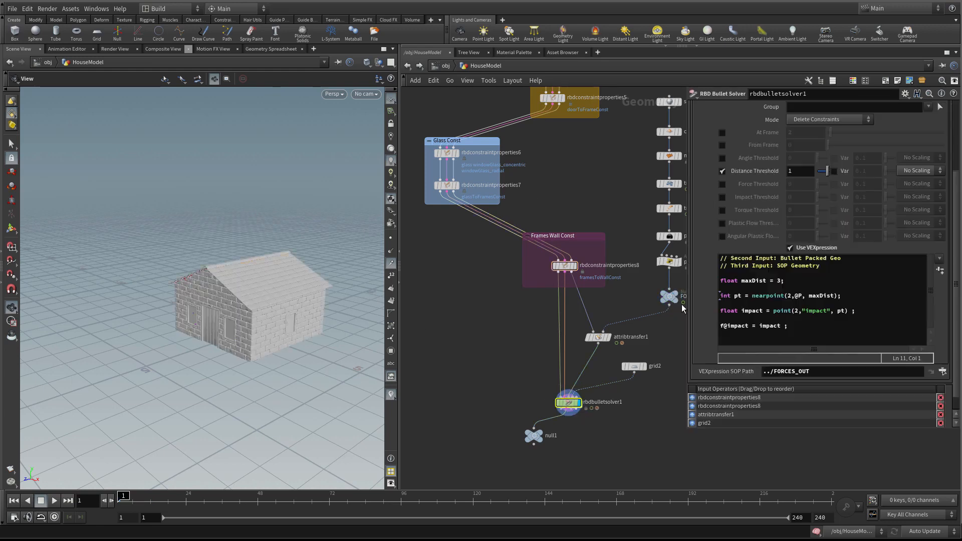
{"action": "middle_click_drag", "start_coordinate": [606, 304], "coordinate": [539, 321]}
{"action": "scroll", "coordinate": [243, 322], "scroll_direction": "up", "scroll_amount": 1}
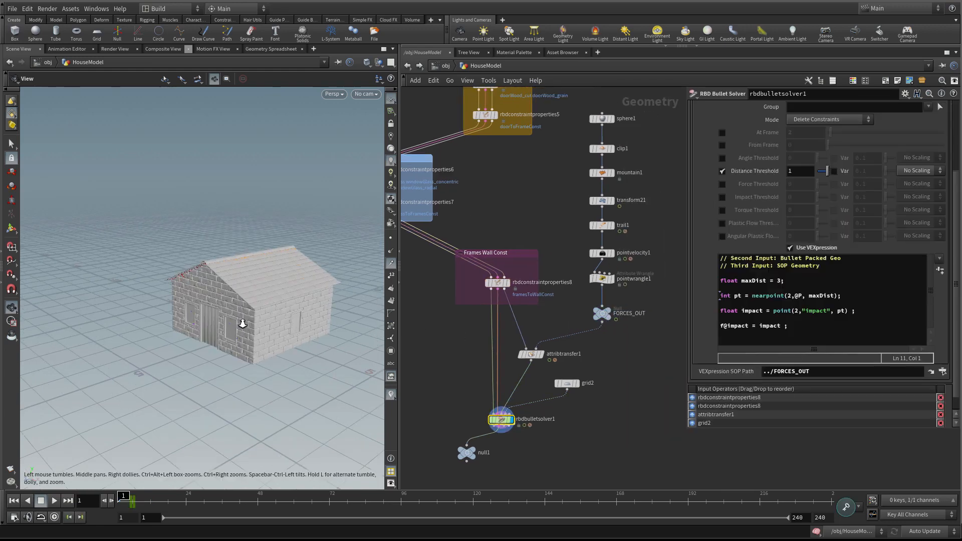
{"action": "left_click_drag", "start_coordinate": [242, 323], "coordinate": [257, 313]}
{"action": "middle_click_drag", "start_coordinate": [259, 317], "coordinate": [262, 310]}
{"action": "key", "text": "Up"}
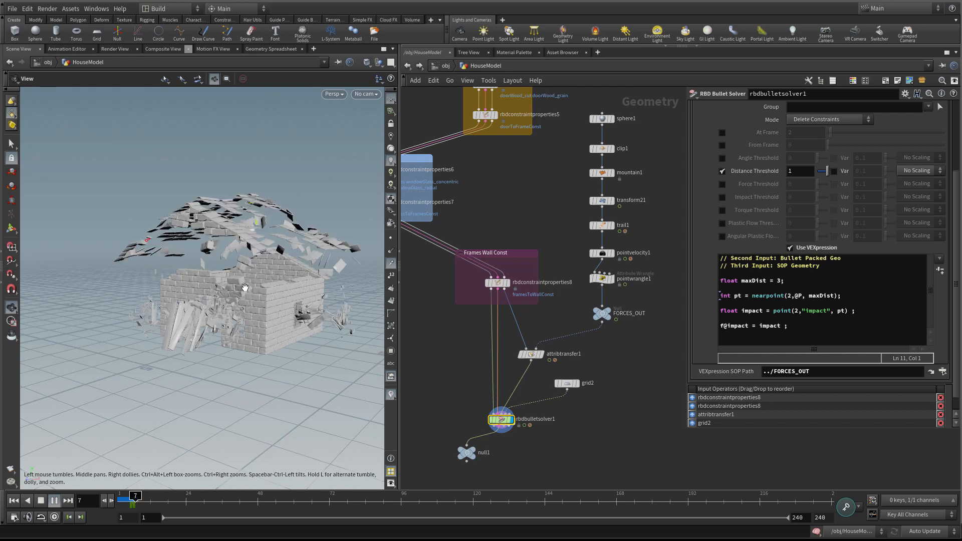
{"action": "key", "text": "Escape"}
- Step back to frame 5 and examine the breakup of the house's front wall, door and windows up close
{"action": "left_click_drag", "start_coordinate": [219, 292], "coordinate": [251, 302]}
{"action": "scroll", "coordinate": [252, 302], "scroll_direction": "up", "scroll_amount": 5}
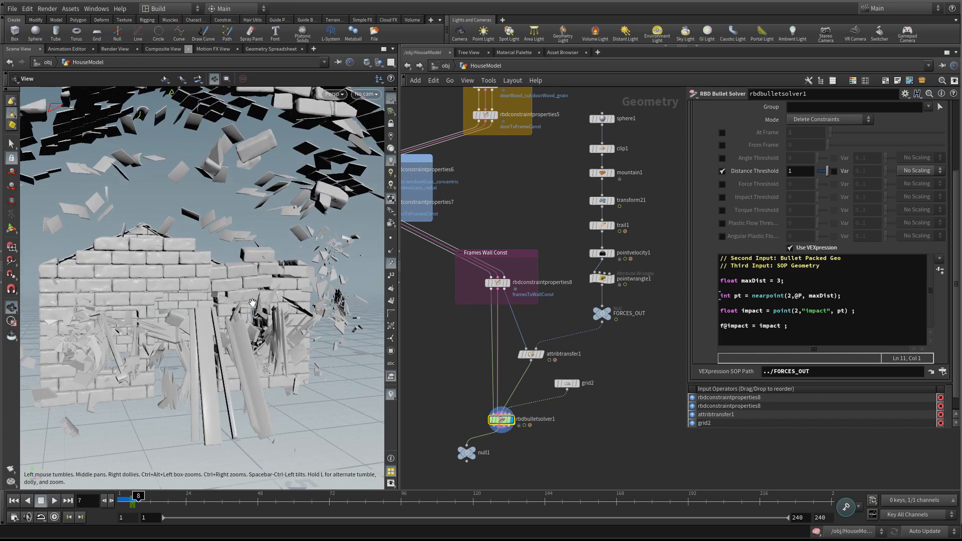
{"action": "key", "text": "Left"}
{"action": "key", "text": "Left"}
{"action": "key", "text": "Left"}
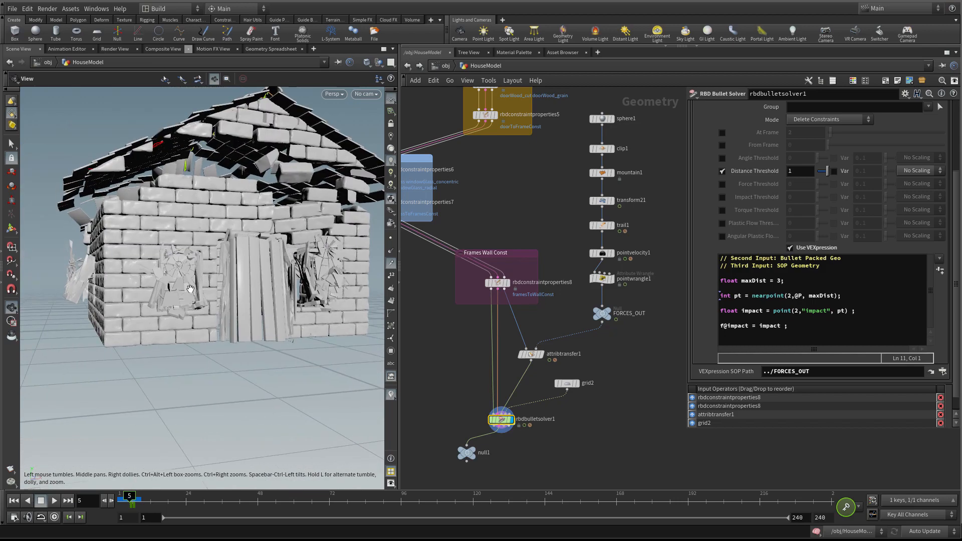
- Advance the simulation frame by frame to frame 11, examining how the front wall, door boards and wall corner break apart
{"action": "scroll", "coordinate": [190, 289], "scroll_direction": "up", "scroll_amount": 3}
{"action": "key", "text": "Left"}
{"action": "key", "text": "Right"}
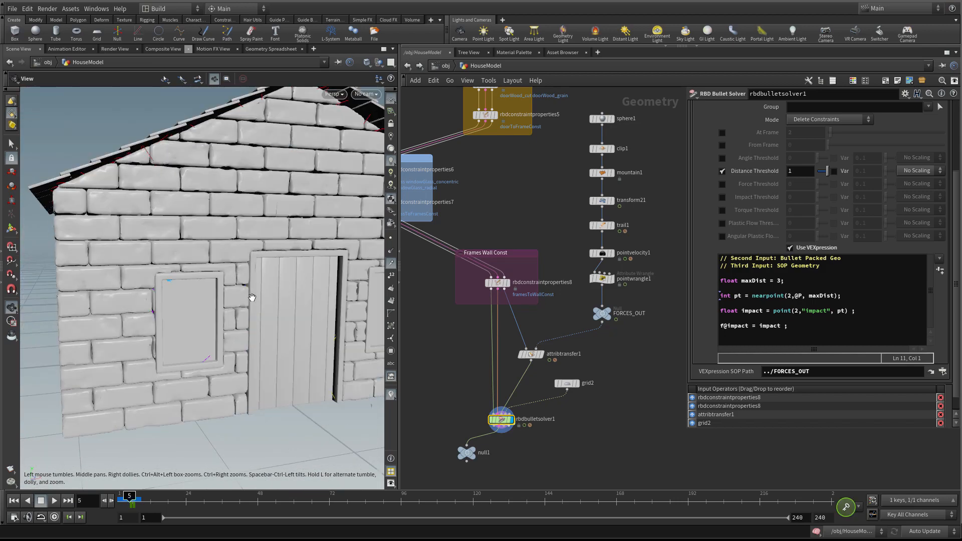
{"action": "left_click_drag", "start_coordinate": [188, 305], "coordinate": [235, 288]}
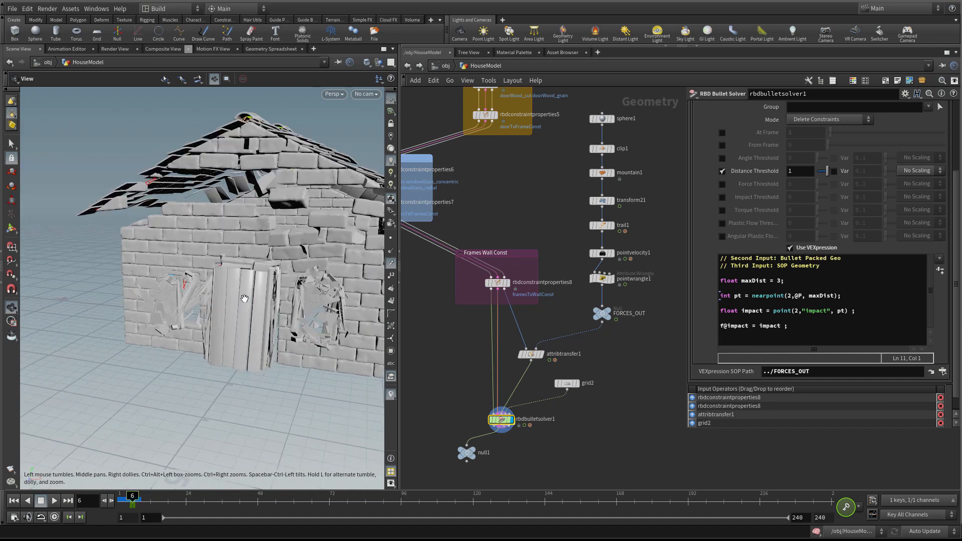
{"action": "key", "text": "Right"}
{"action": "key", "text": "Right"}
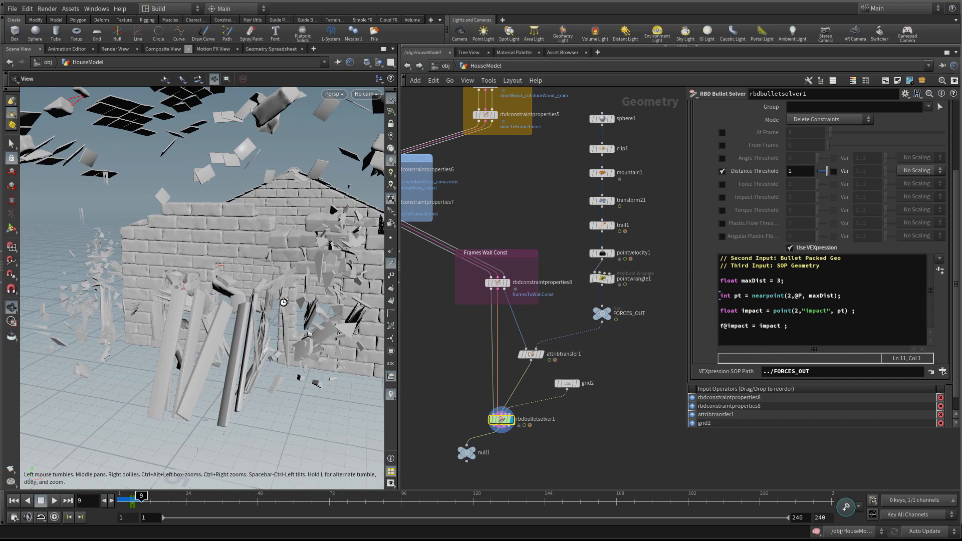
{"action": "left_click_drag", "start_coordinate": [248, 332], "coordinate": [215, 316]}
{"action": "right_click_drag", "start_coordinate": [214, 316], "coordinate": [282, 311]}
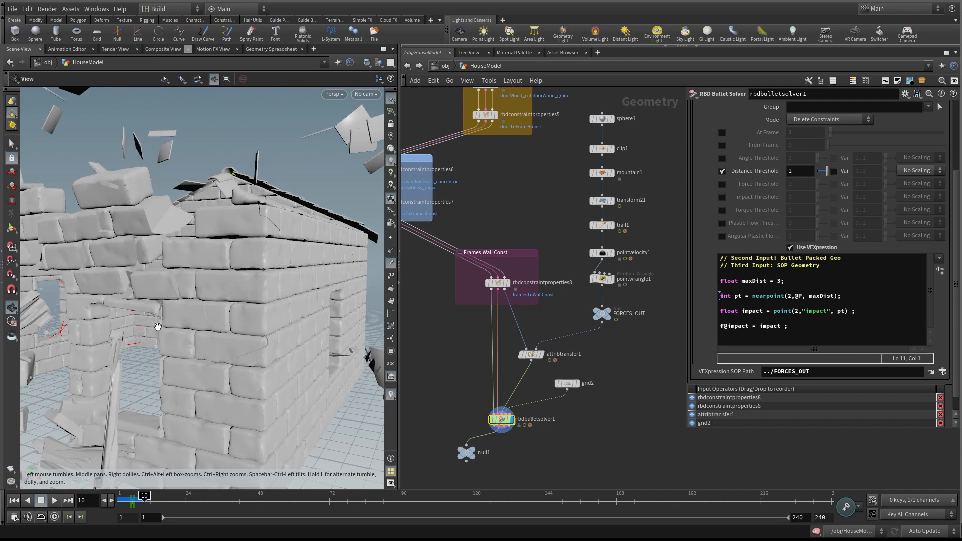
{"action": "right_click_drag", "start_coordinate": [292, 326], "coordinate": [235, 326]}
{"action": "left_click_drag", "start_coordinate": [236, 326], "coordinate": [268, 298]}
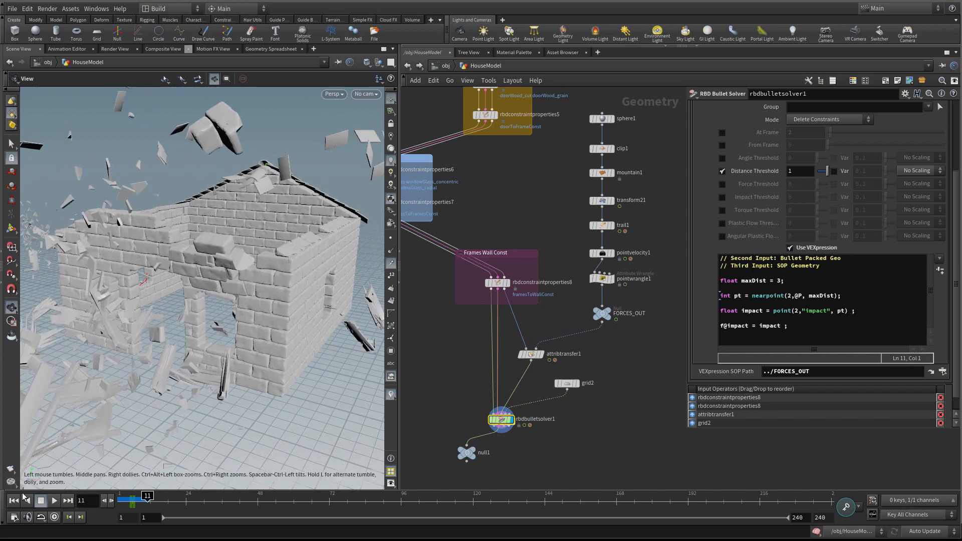
- Examine the flying roof tiles and remaining brick walls at frame 11 from above, close up and at a distance
{"action": "right_click_drag", "start_coordinate": [232, 343], "coordinate": [176, 333]}
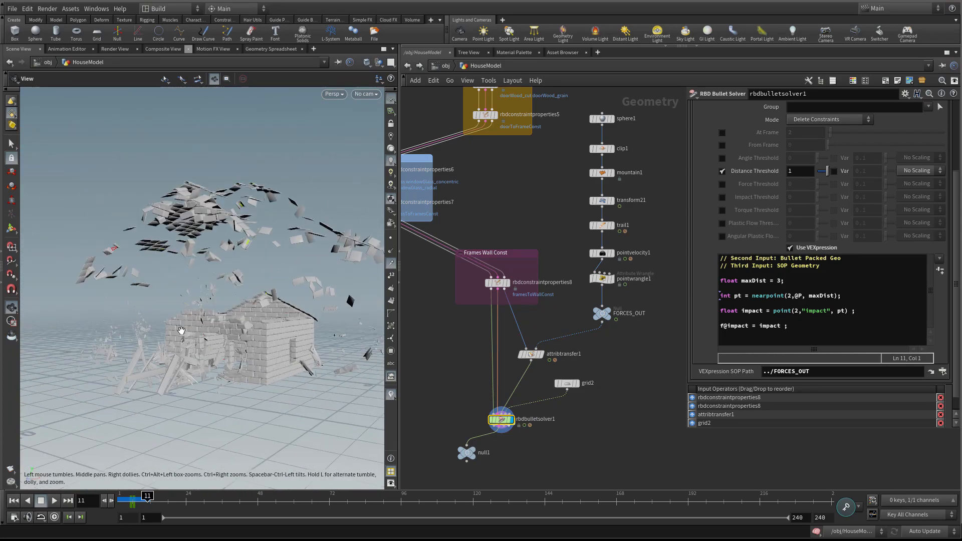
{"action": "left_click_drag", "start_coordinate": [176, 333], "coordinate": [213, 357]}
{"action": "right_click_drag", "start_coordinate": [213, 356], "coordinate": [262, 322]}
{"action": "left_click_drag", "start_coordinate": [262, 322], "coordinate": [219, 336]}
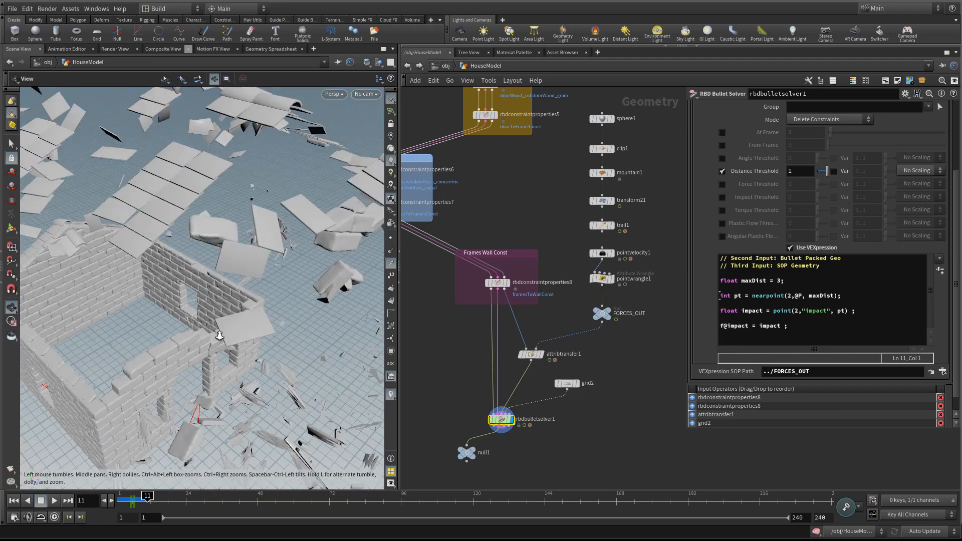
{"action": "right_click_drag", "start_coordinate": [219, 336], "coordinate": [195, 335]}
{"action": "left_click_drag", "start_coordinate": [195, 335], "coordinate": [224, 340]}
{"action": "right_click_drag", "start_coordinate": [218, 317], "coordinate": [248, 210]}
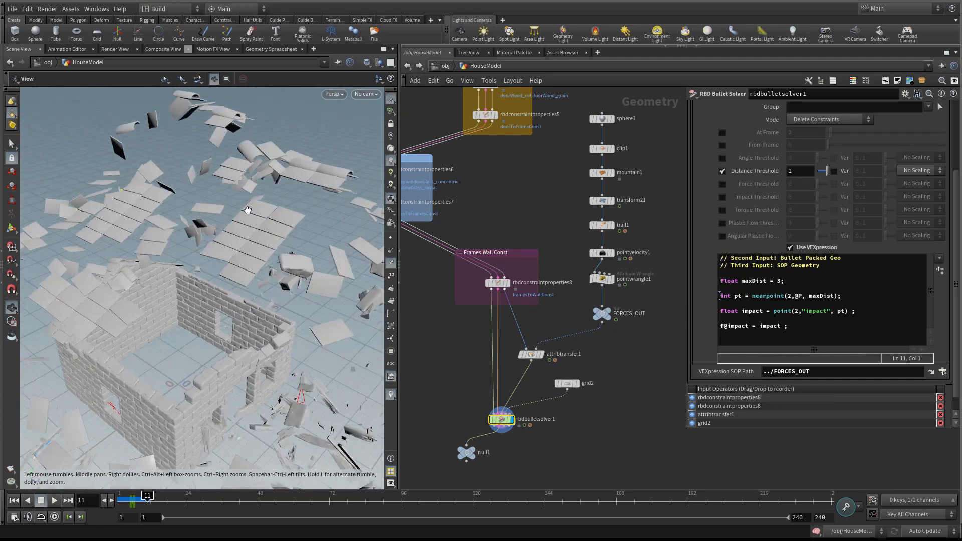
{"action": "right_click_drag", "start_coordinate": [316, 251], "coordinate": [228, 262]}
{"action": "left_click_drag", "start_coordinate": [228, 262], "coordinate": [271, 250]}
{"action": "right_click_drag", "start_coordinate": [270, 251], "coordinate": [234, 296]}
{"action": "left_click_drag", "start_coordinate": [234, 296], "coordinate": [169, 339]}
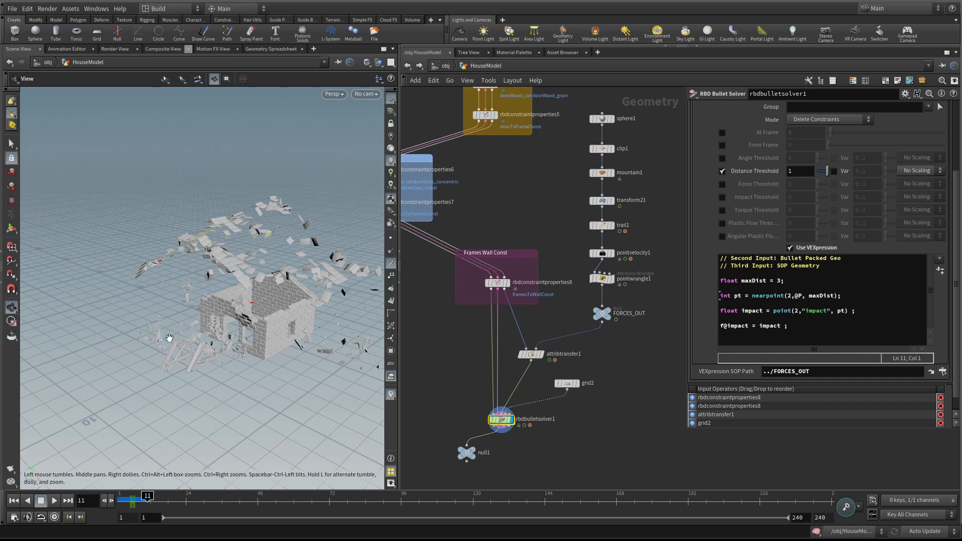
- Return to frame 1 and lower the Glue Strength of rbdconstraintproperties2 in the BricksConst group to 7000
{"action": "left_click", "coordinate": [14, 500]}
{"action": "middle_click_drag", "start_coordinate": [524, 202], "coordinate": [600, 332]}
{"action": "middle_click_drag", "start_coordinate": [593, 171], "coordinate": [609, 282]}
{"action": "left_click", "coordinate": [457, 284]}
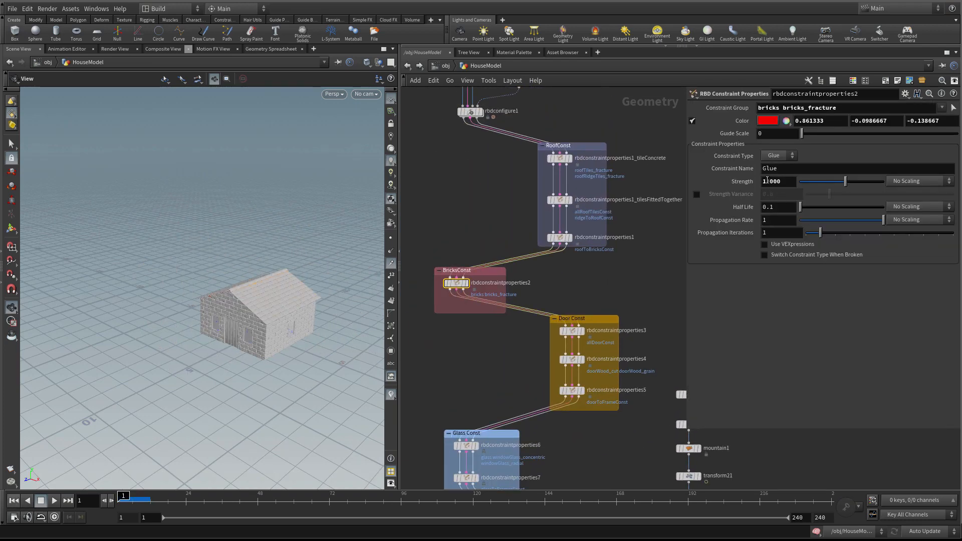
{"action": "left_click_drag", "start_coordinate": [770, 182], "coordinate": [758, 188]}
{"action": "key", "text": "Return"}
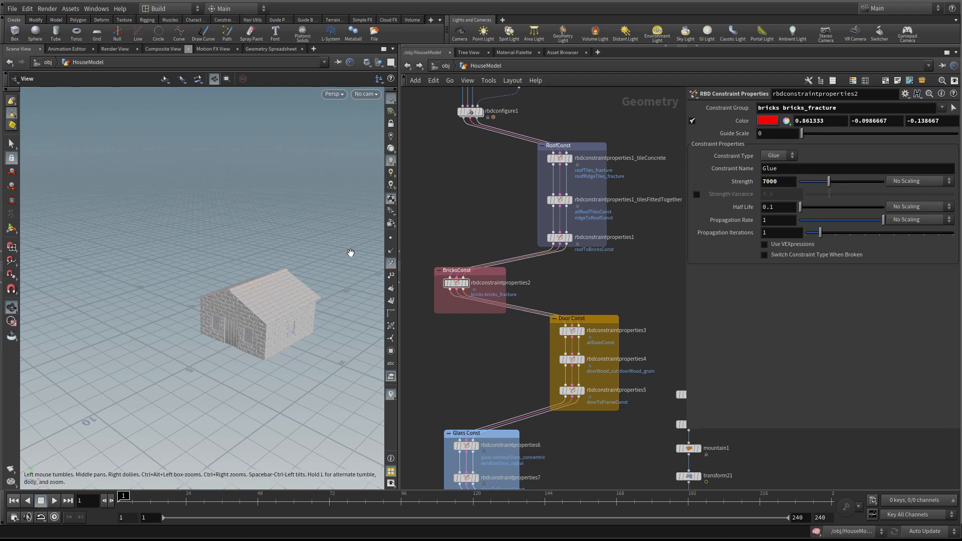
- Set the Glue Strength of rbdconstraintproperties1_tileConcrete in the RoofConst group to 8000
{"action": "left_click", "coordinate": [560, 158]}
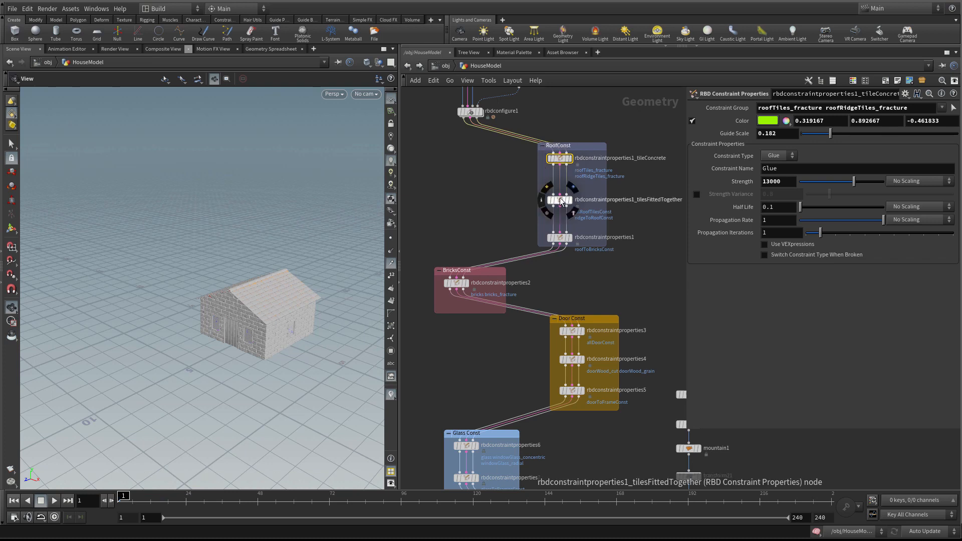
{"action": "left_click", "coordinate": [560, 200]}
{"action": "left_click", "coordinate": [559, 158]}
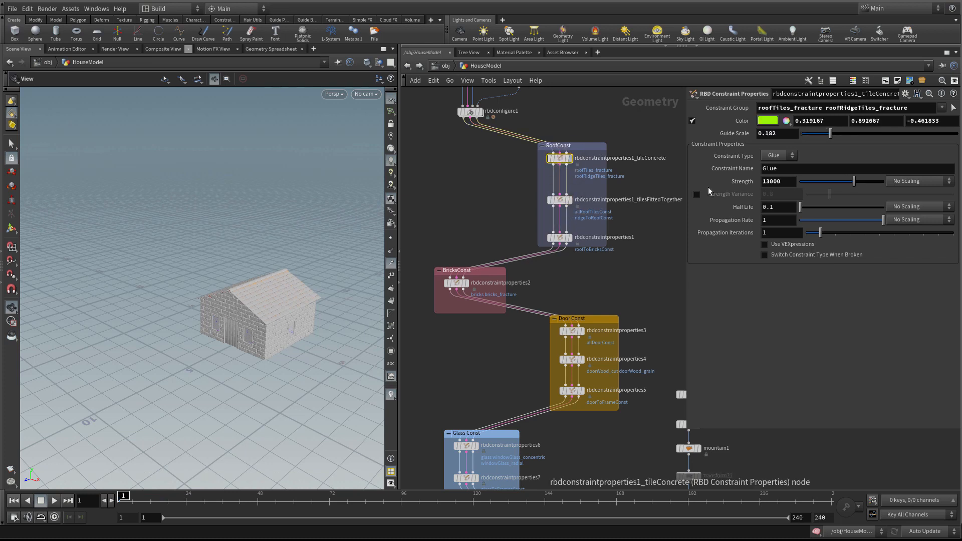
{"action": "left_click_drag", "start_coordinate": [769, 181], "coordinate": [747, 184]}
{"action": "type", "text": "8"}
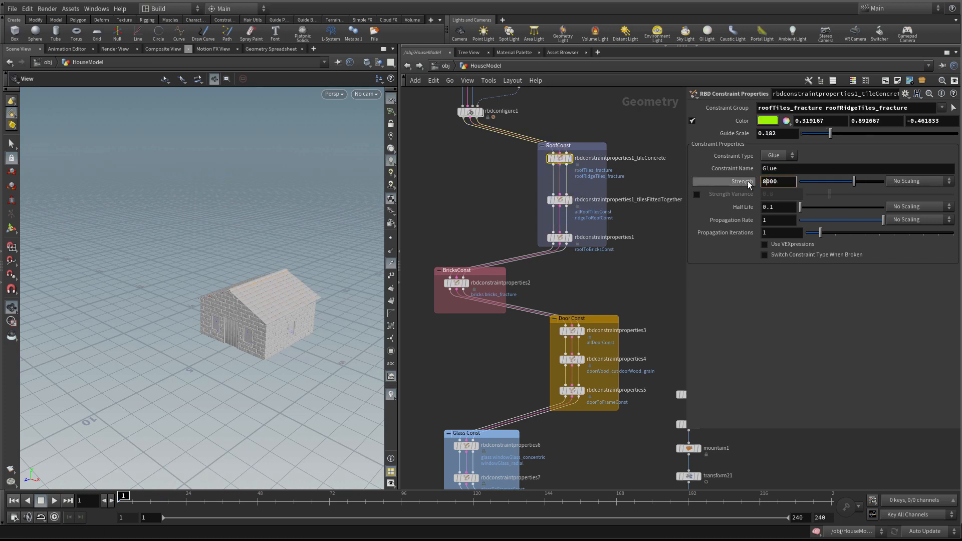
{"action": "key", "text": "Return"}
{"action": "left_click_drag", "start_coordinate": [303, 275], "coordinate": [187, 361]}
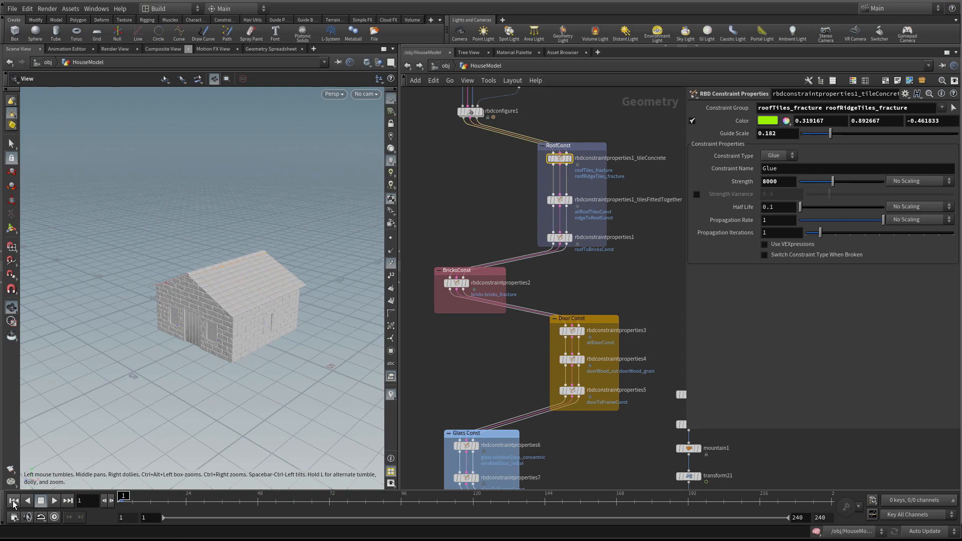
- Set the Glue Strength of the door wood cut and grain constraint in rbdconstraintproperties4 to 8000
{"action": "left_click", "coordinate": [572, 360]}
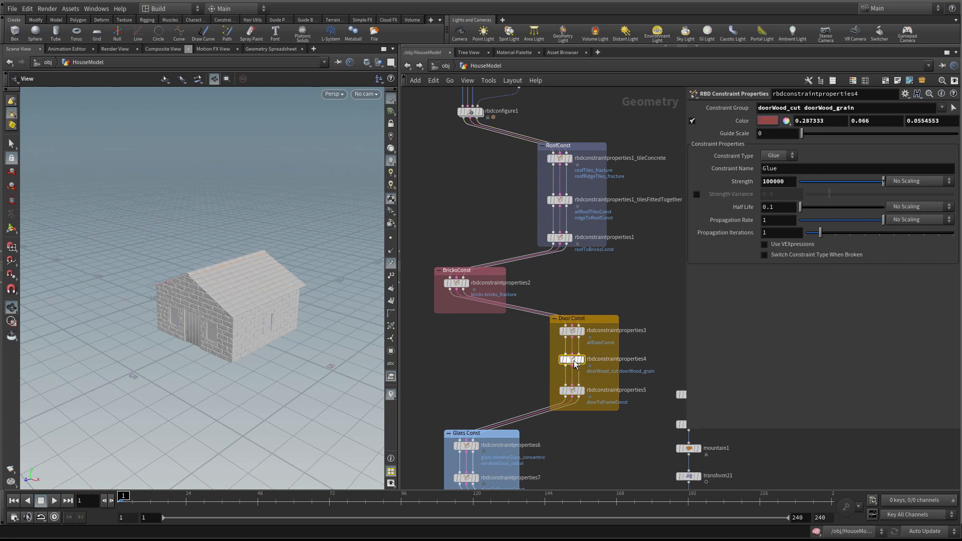
{"action": "left_click_drag", "start_coordinate": [784, 181], "coordinate": [738, 184]}
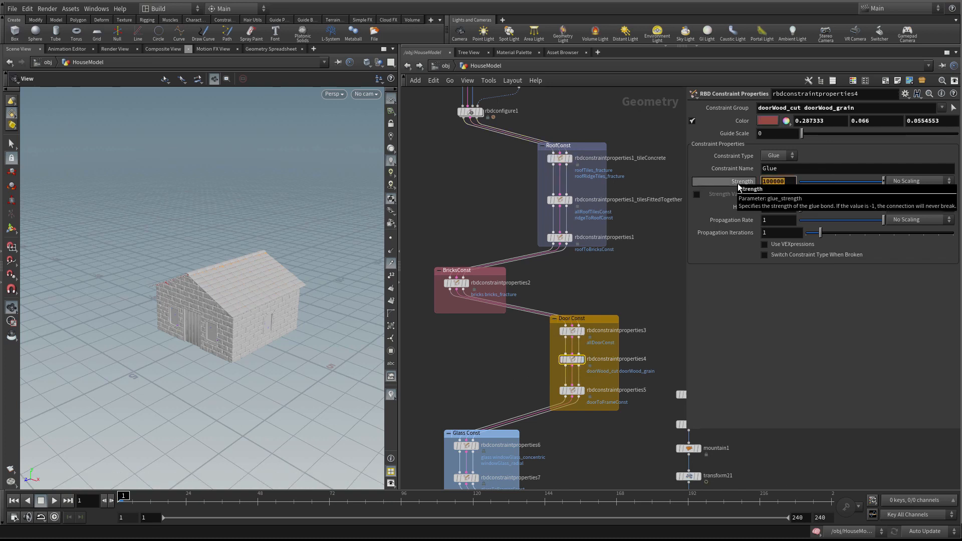
{"action": "type", "text": "75"}
{"action": "left_click_drag", "start_coordinate": [774, 181], "coordinate": [752, 179]}
{"action": "type", "text": "800"}
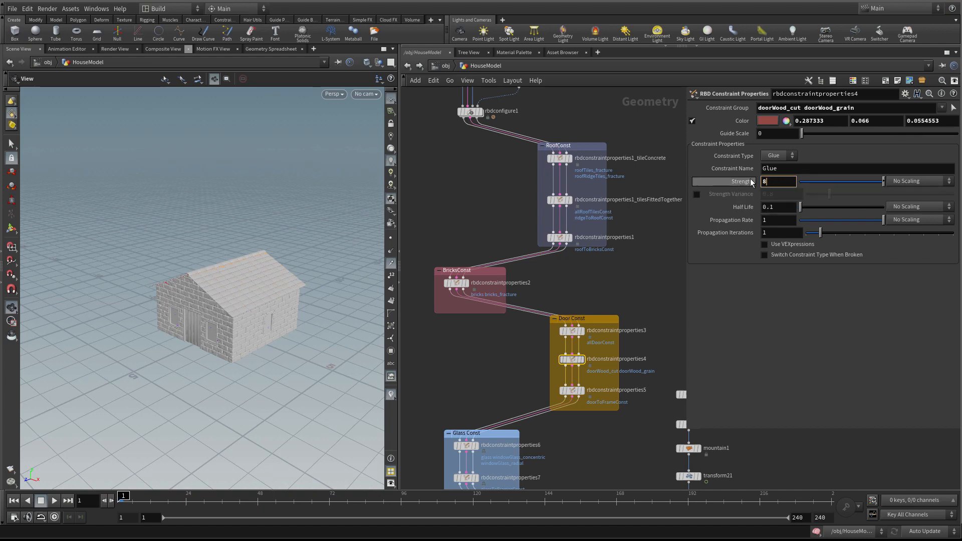
{"action": "left_click", "coordinate": [630, 290]}
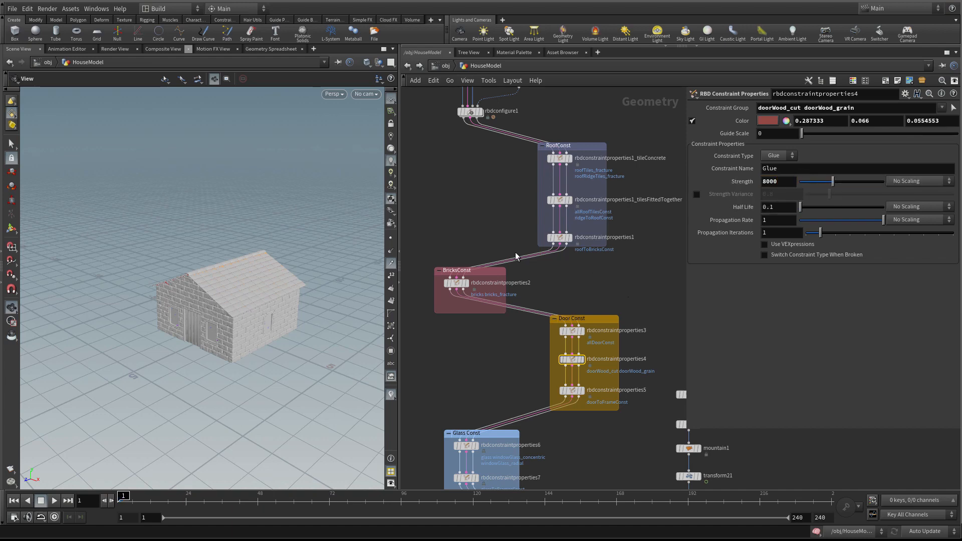
- Play the house destruction from frame 1 with the house front in view and stop at frame 8
{"action": "right_click_drag", "start_coordinate": [217, 304], "coordinate": [242, 296]}
{"action": "left_click_drag", "start_coordinate": [243, 296], "coordinate": [260, 285]}
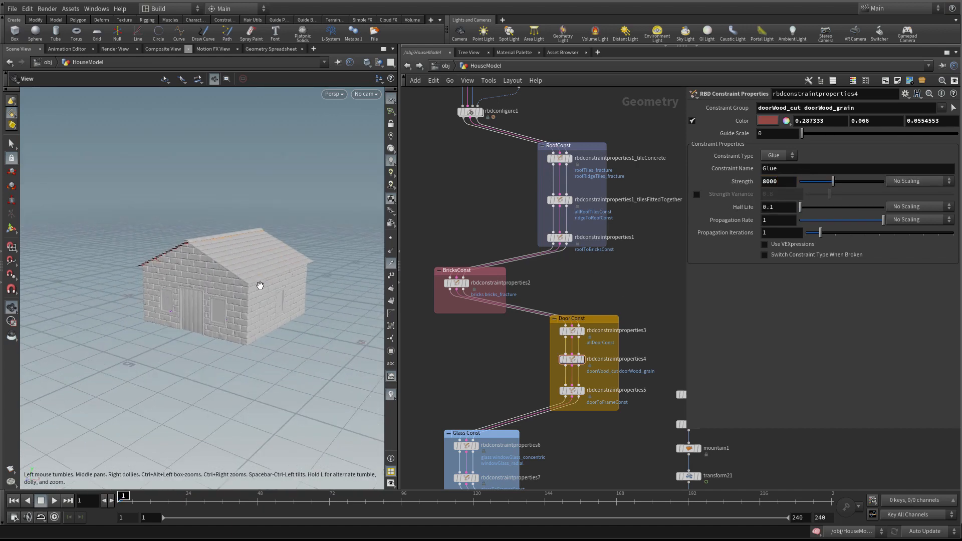
{"action": "key", "text": "Up"}
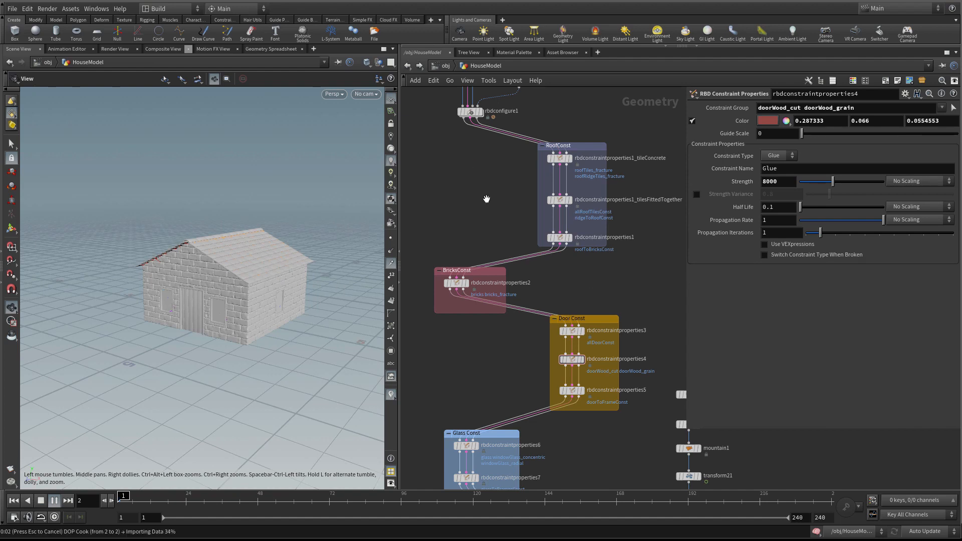
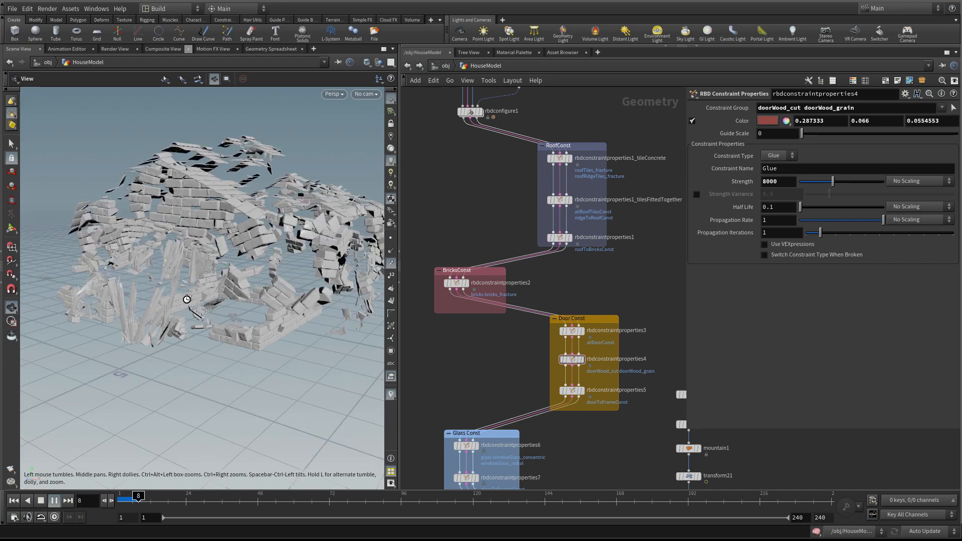
{"action": "key", "text": "Escape"}
- Step back to frame 5 and forward to frame 7, examining the breakup of the door boards and front wall up close
{"action": "left_click_drag", "start_coordinate": [187, 299], "coordinate": [268, 286]}
{"action": "scroll", "coordinate": [268, 286], "scroll_direction": "up", "scroll_amount": 5}
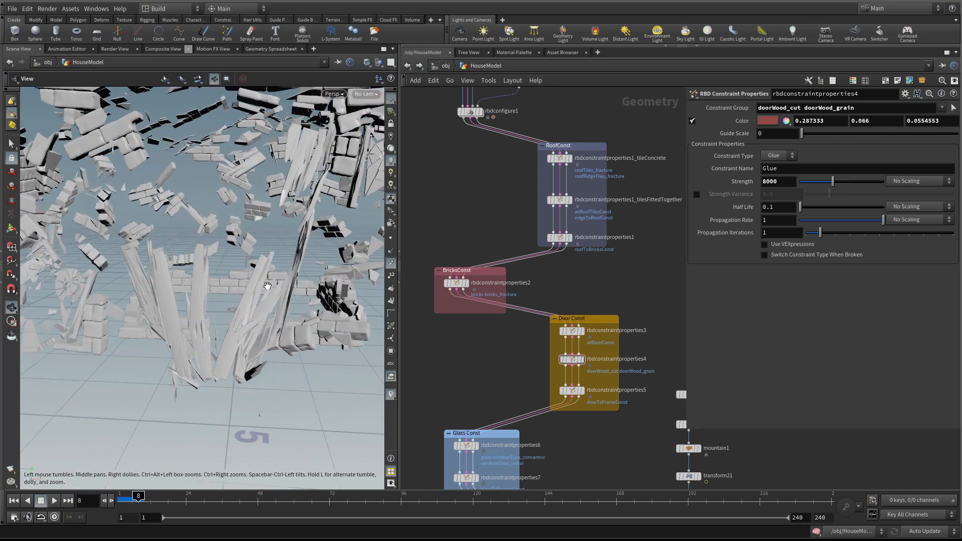
{"action": "key", "text": "Left"}
{"action": "key", "text": "Left"}
{"action": "key", "text": "Left"}
{"action": "key", "text": "Right"}
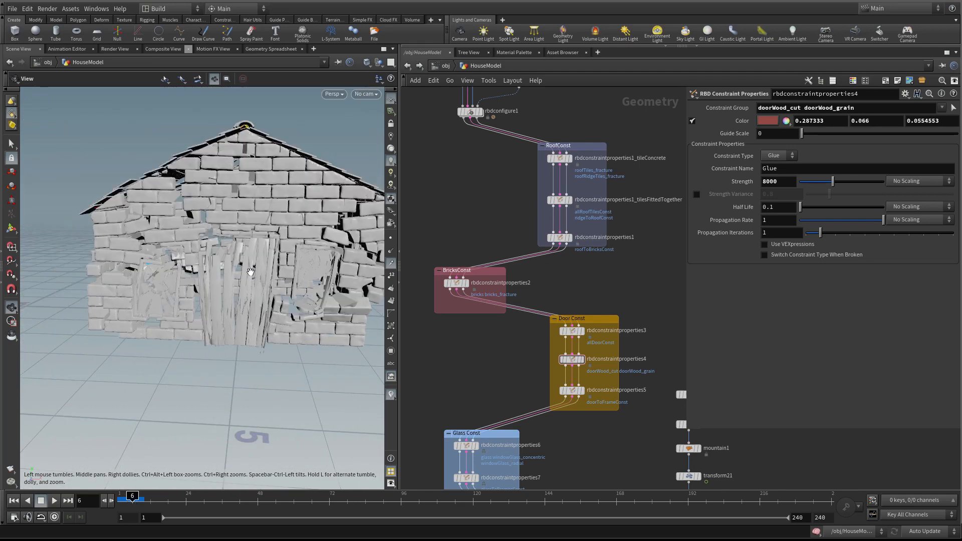
{"action": "key", "text": "Right"}
{"action": "scroll", "coordinate": [259, 285], "scroll_direction": "up", "scroll_amount": 5}
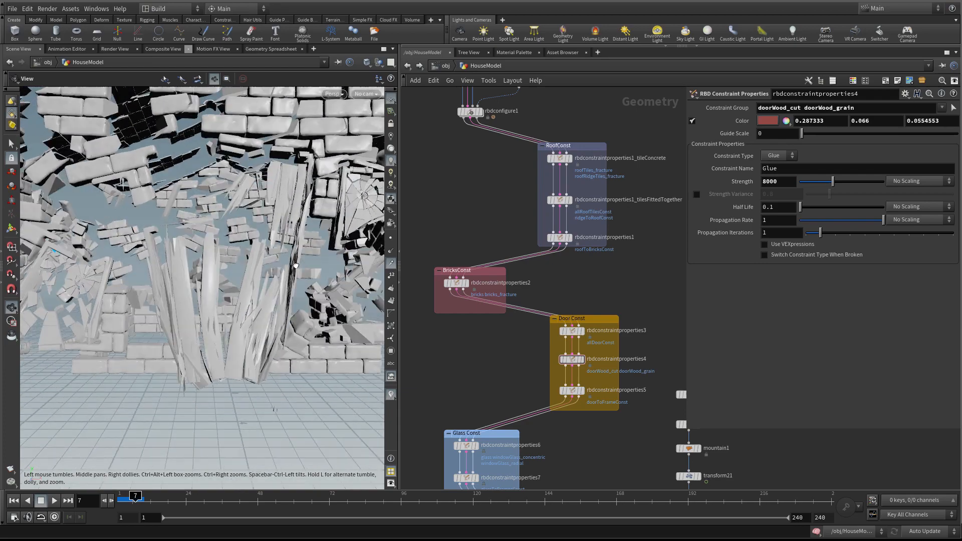
- Examine the roof and wall debris from above and from a distance while stepping on to frame 10
{"action": "scroll", "coordinate": [295, 249], "scroll_direction": "down", "scroll_amount": 5}
{"action": "left_click_drag", "start_coordinate": [280, 261], "coordinate": [151, 272]}
{"action": "middle_click_drag", "start_coordinate": [150, 272], "coordinate": [120, 308]}
{"action": "scroll", "coordinate": [229, 276], "scroll_direction": "up", "scroll_amount": 5}
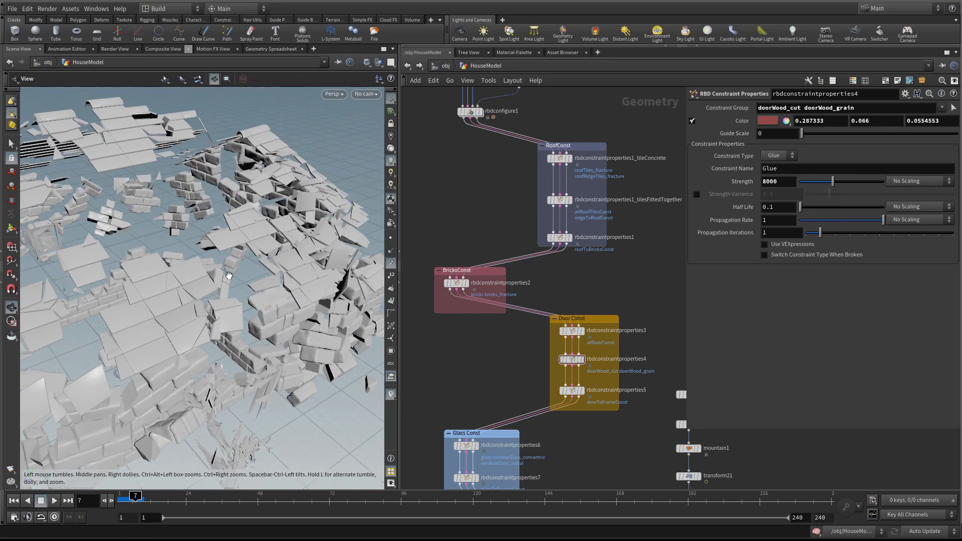
{"action": "key", "text": "Right"}
{"action": "scroll", "coordinate": [214, 246], "scroll_direction": "down", "scroll_amount": 5}
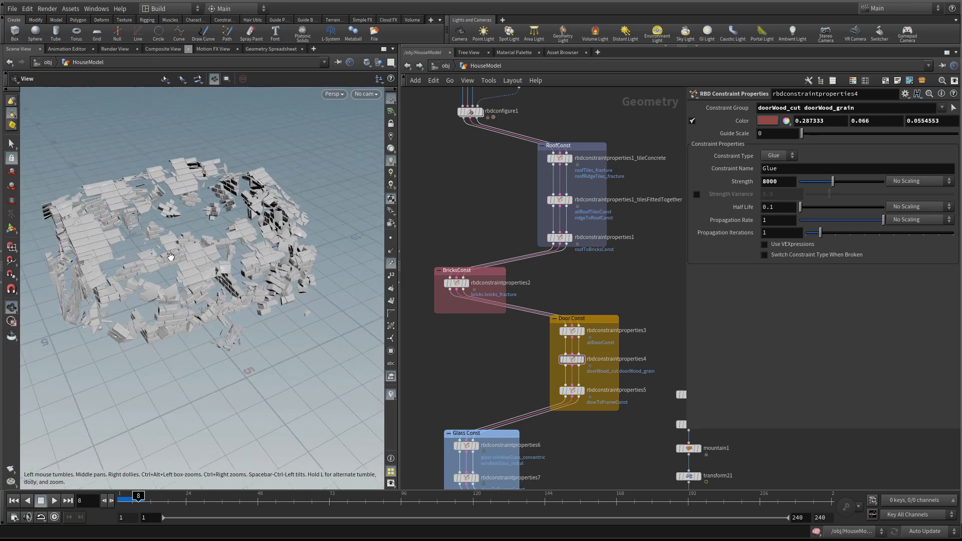
{"action": "scroll", "coordinate": [269, 241], "scroll_direction": "up", "scroll_amount": 5}
{"action": "key", "text": "Right"}
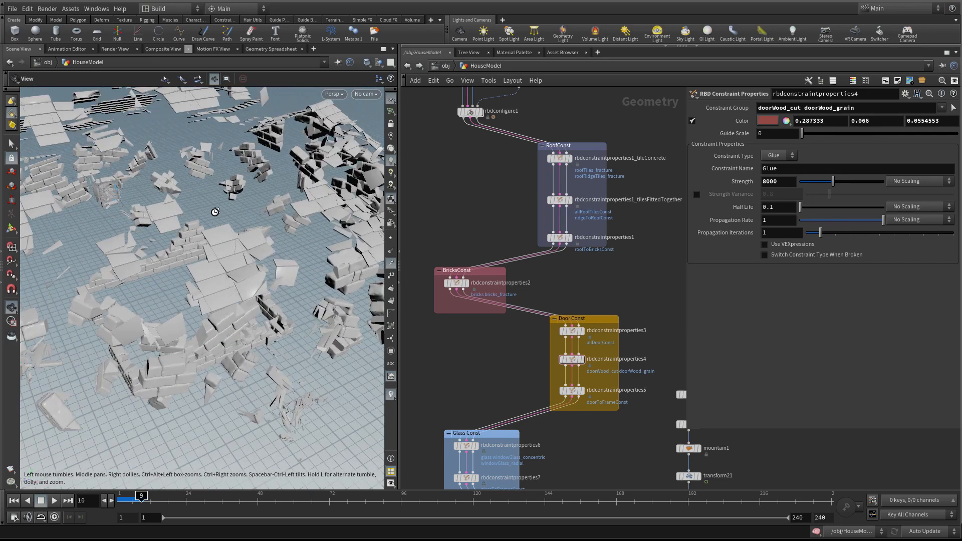
{"action": "scroll", "coordinate": [285, 209], "scroll_direction": "down", "scroll_amount": 5}
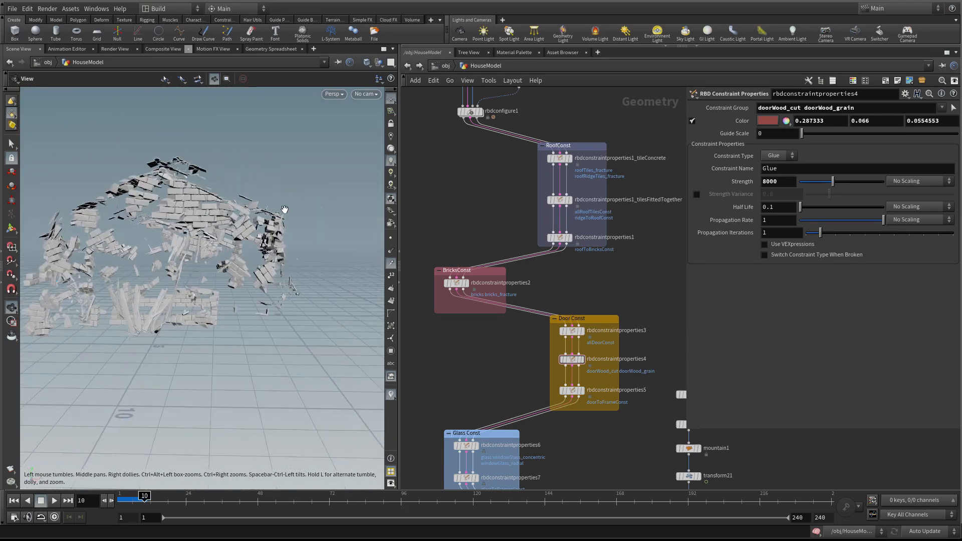
- Advance to frame 12 and examine the overall spread of the brick clusters and roof pieces
{"action": "key", "text": "Right"}
{"action": "key", "text": "Right"}
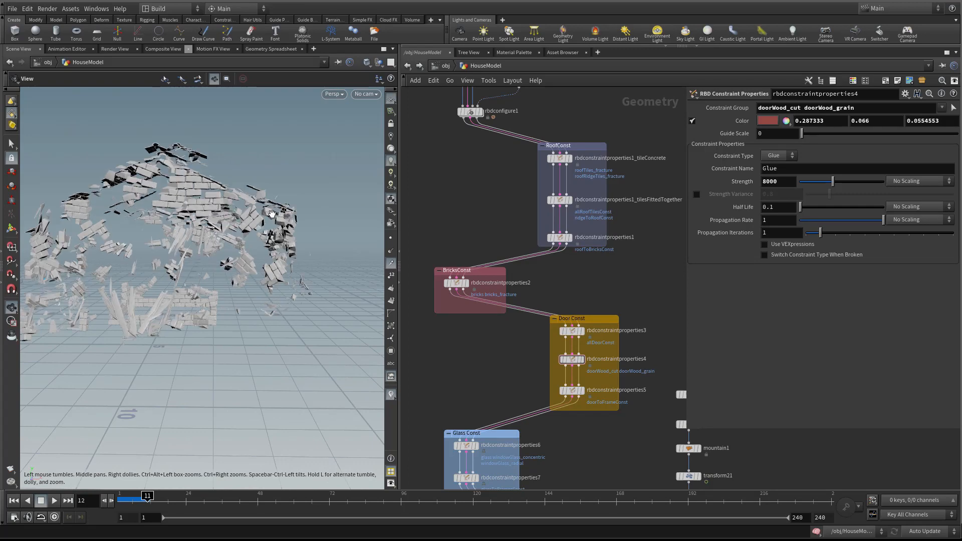
{"action": "left_click_drag", "start_coordinate": [234, 214], "coordinate": [203, 251]}
{"action": "right_click_drag", "start_coordinate": [251, 220], "coordinate": [216, 260]}
{"action": "left_click_drag", "start_coordinate": [216, 260], "coordinate": [191, 233]}
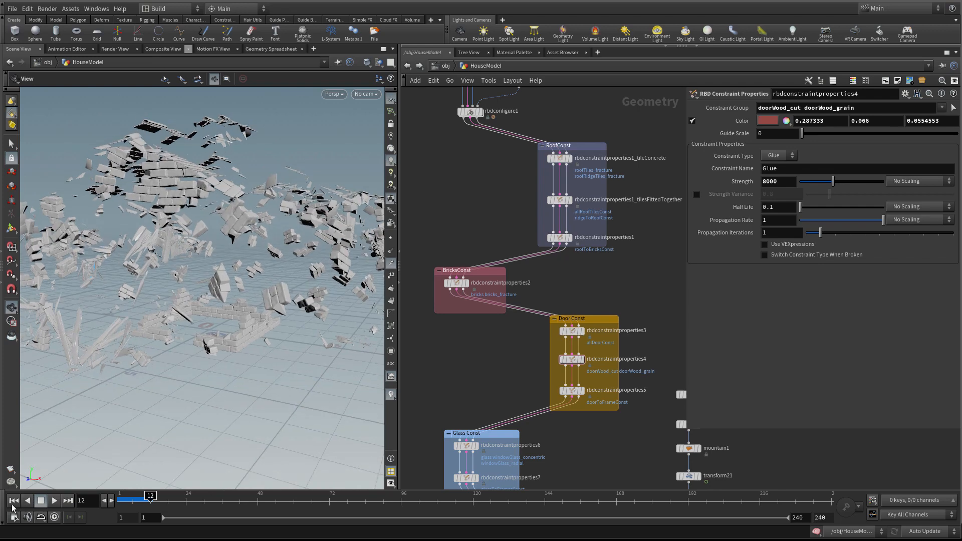
- Return to frame 1 and set the Glue Strength of the bricks constraint in rbdconstraintproperties2 to 8500
{"action": "left_click", "coordinate": [14, 503]}
{"action": "left_click", "coordinate": [456, 285]}
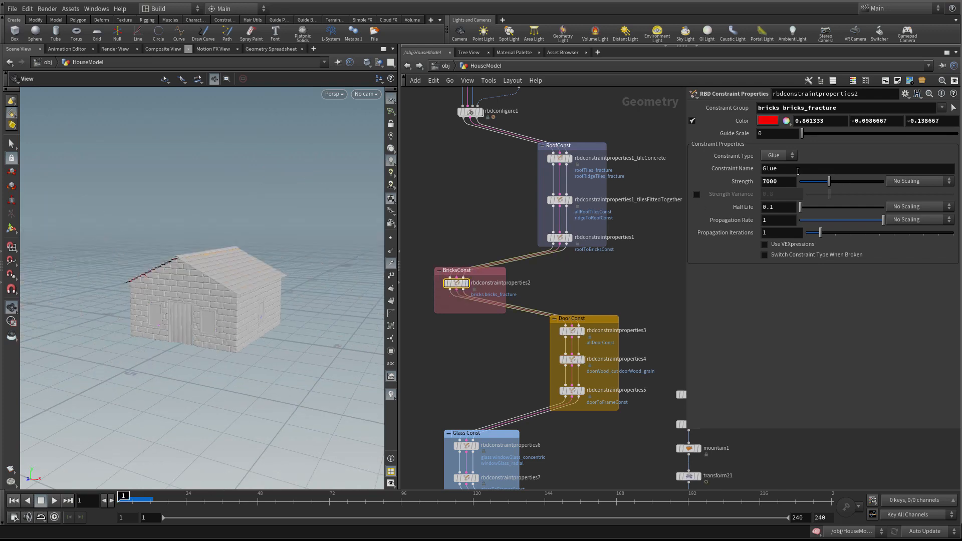
{"action": "type", "text": "85"}
{"action": "key", "text": "Delete"}
{"action": "key", "text": "Return"}
- Select the rbdbulletsolver1 node to show its constraint-breaking parameters
{"action": "scroll", "coordinate": [630, 258], "scroll_direction": "down", "scroll_amount": 10}
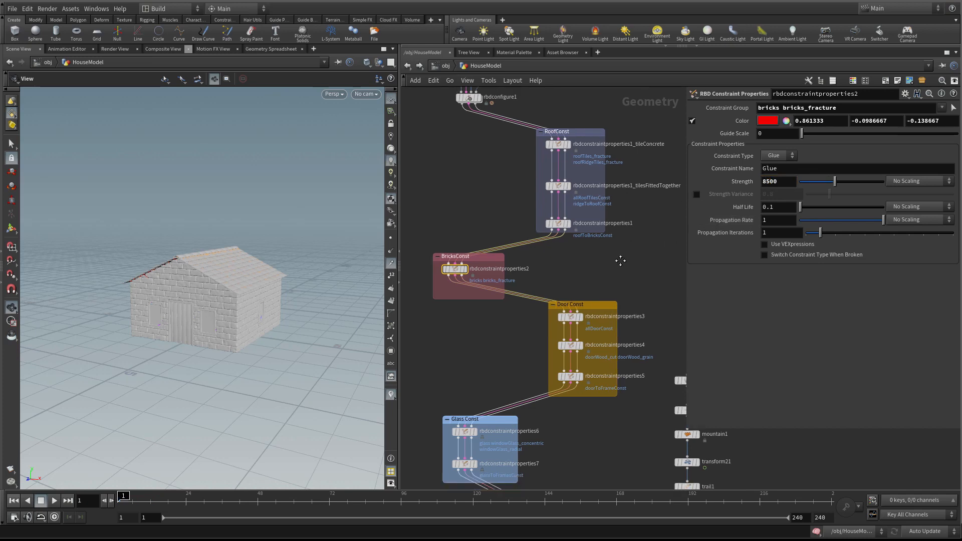
{"action": "scroll", "coordinate": [539, 338], "scroll_direction": "up", "scroll_amount": 6}
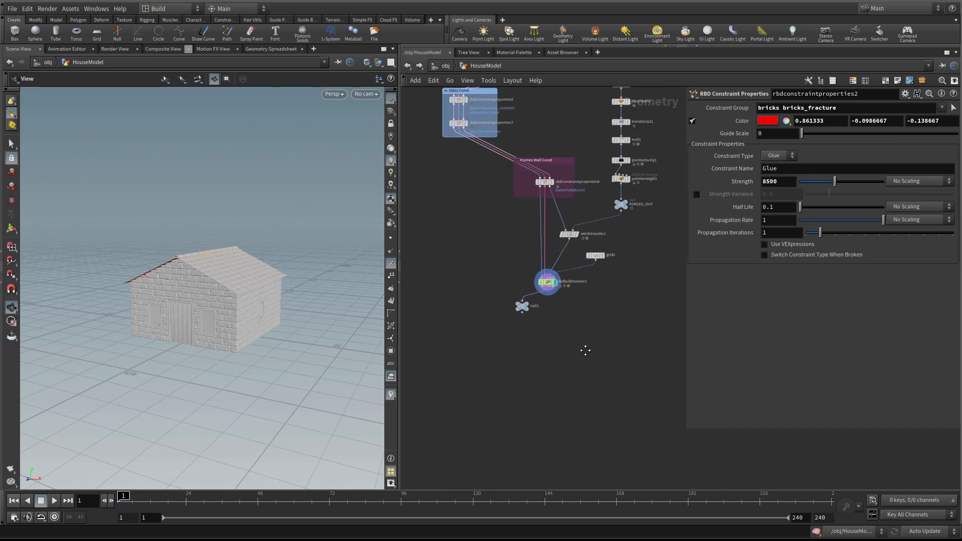
{"action": "left_click", "coordinate": [524, 281]}
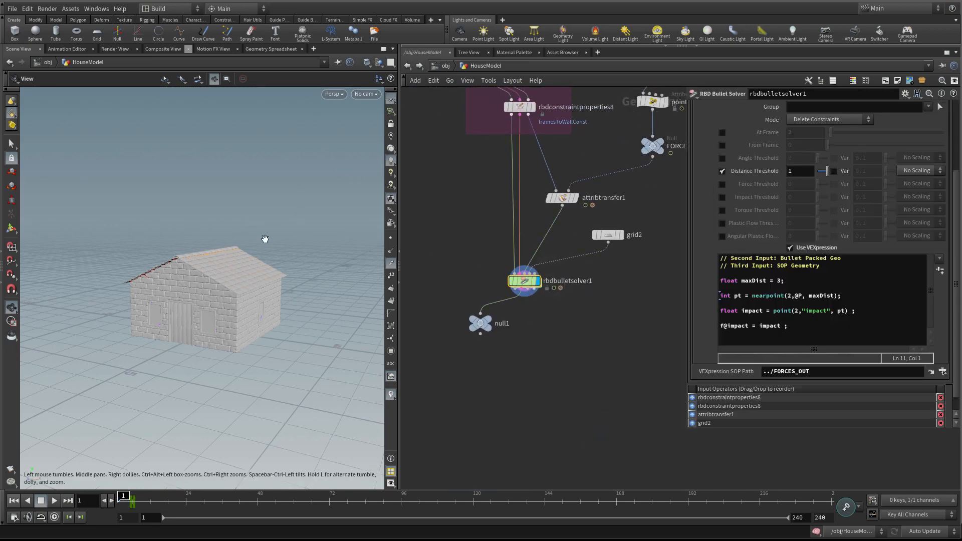
- Enable Add Drag and Add Drag Spin in the forces settings of rbdbulletsolver1
{"action": "scroll", "coordinate": [742, 203], "scroll_direction": "up", "scroll_amount": 4}
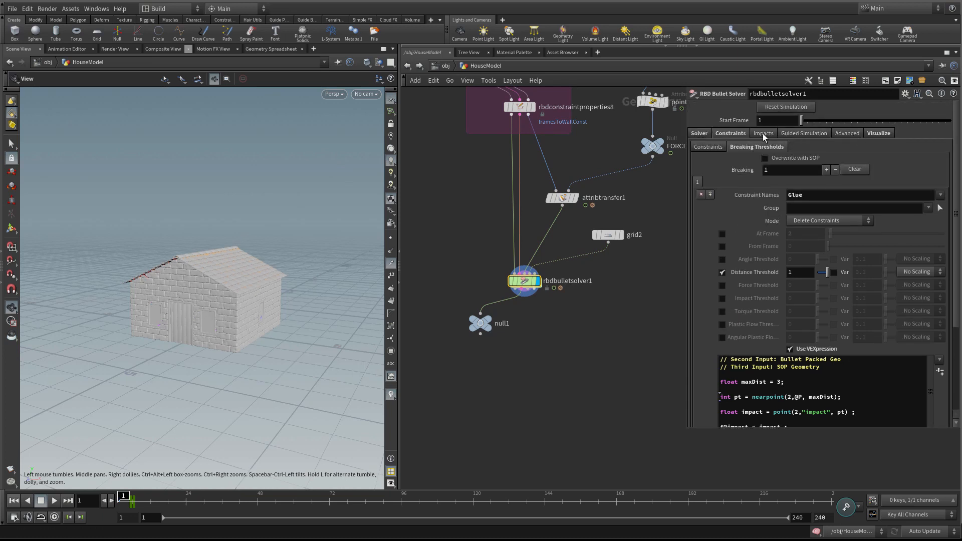
{"action": "left_click", "coordinate": [709, 147]}
{"action": "left_click", "coordinate": [698, 133]}
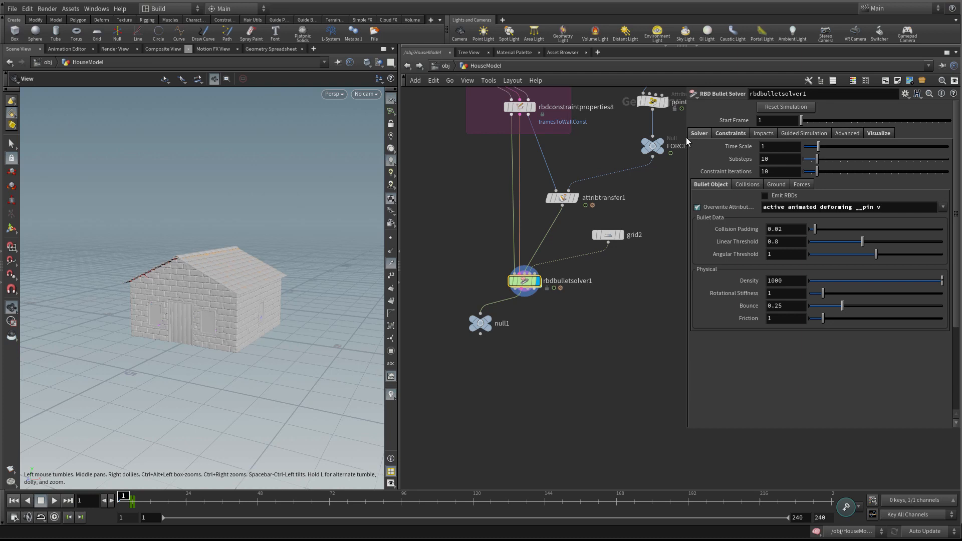
{"action": "left_click", "coordinate": [802, 186]}
{"action": "left_click", "coordinate": [770, 209]}
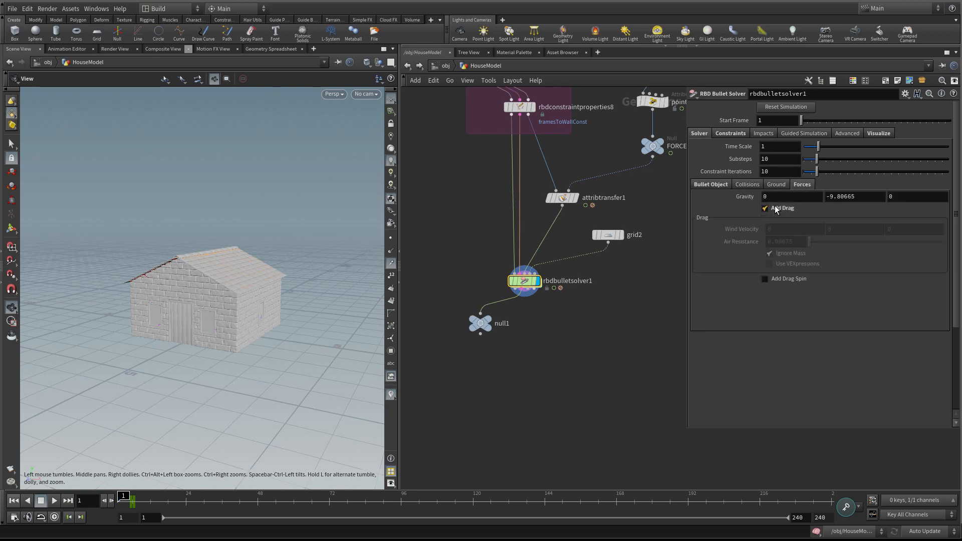
{"action": "left_click", "coordinate": [784, 279]}
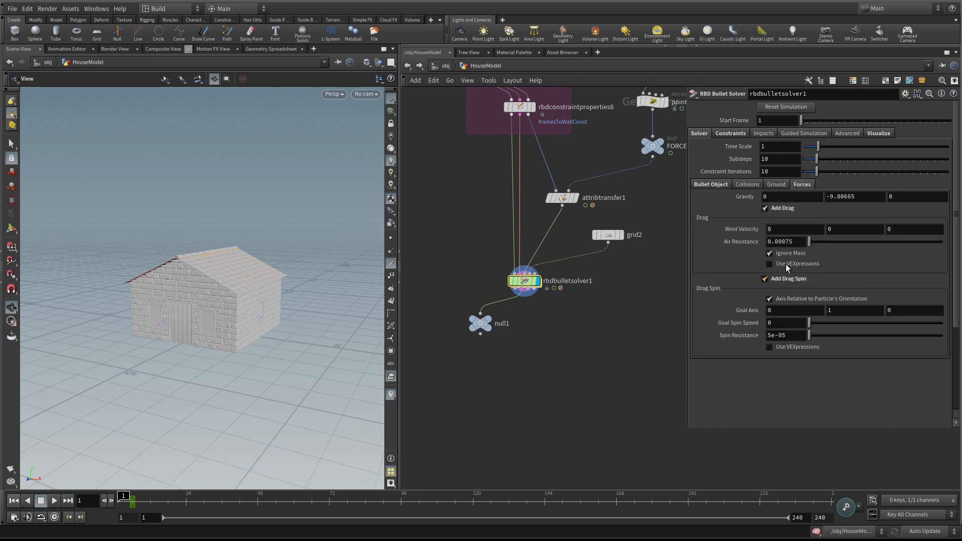
- Widen the scene viewport and display the output of null1, placing the node slightly farther below rbdbulletsolver1
{"action": "left_click_drag", "start_coordinate": [246, 224], "coordinate": [432, 306]}
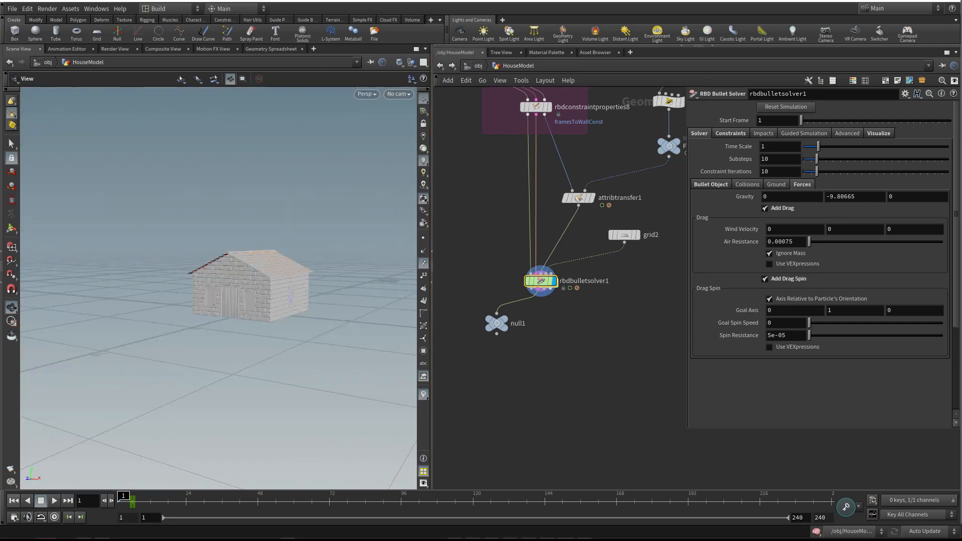
{"action": "middle_click_drag", "start_coordinate": [593, 322], "coordinate": [584, 360]}
{"action": "scroll", "coordinate": [581, 341], "scroll_direction": "up", "scroll_amount": 1}
{"action": "left_click_drag", "start_coordinate": [226, 291], "coordinate": [275, 296]}
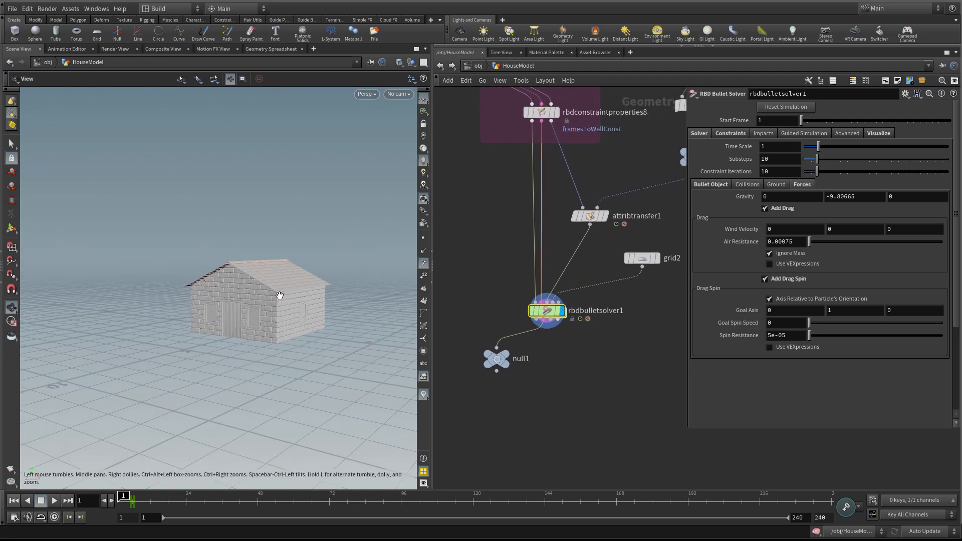
{"action": "right_click", "coordinate": [279, 296]}
{"action": "left_click", "coordinate": [531, 361]}
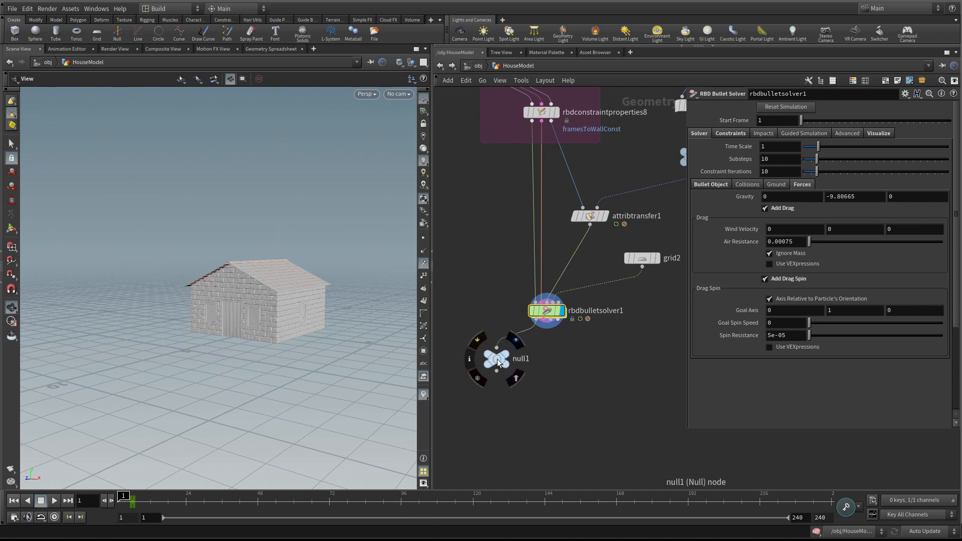
{"action": "left_click_drag", "start_coordinate": [514, 357], "coordinate": [505, 378]}
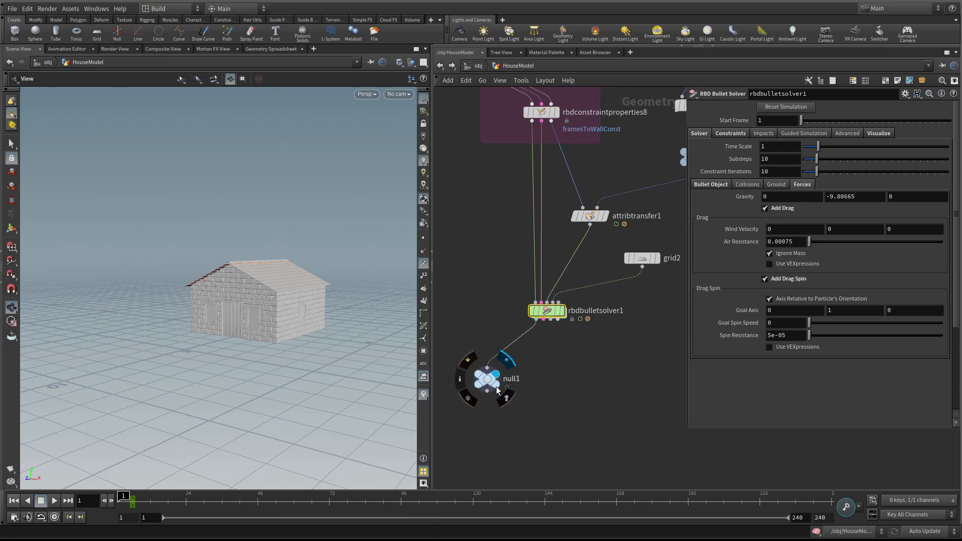
{"action": "left_click", "coordinate": [498, 391]}
{"action": "scroll", "coordinate": [521, 391], "scroll_direction": "up", "scroll_amount": 2}
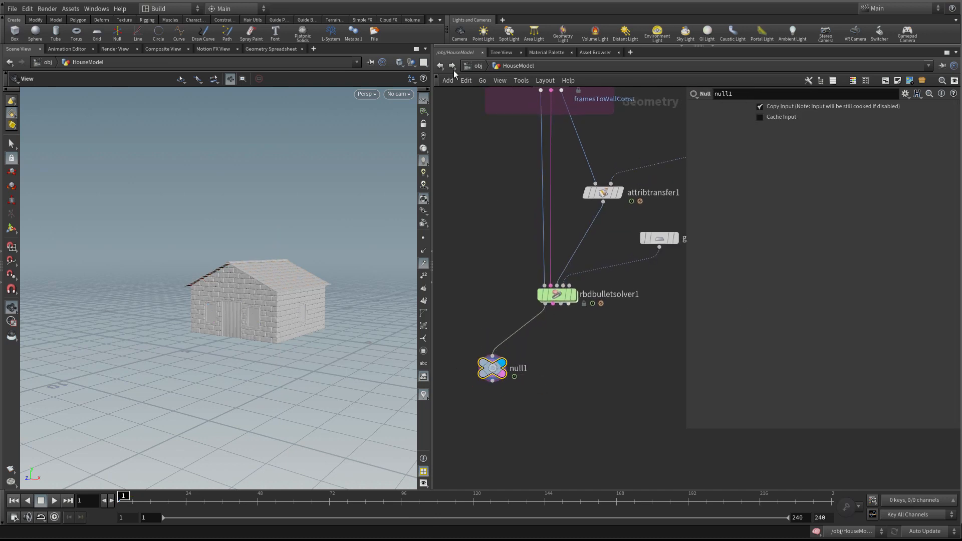
{"action": "left_click", "coordinate": [400, 63]}
{"action": "left_click", "coordinate": [429, 165]}
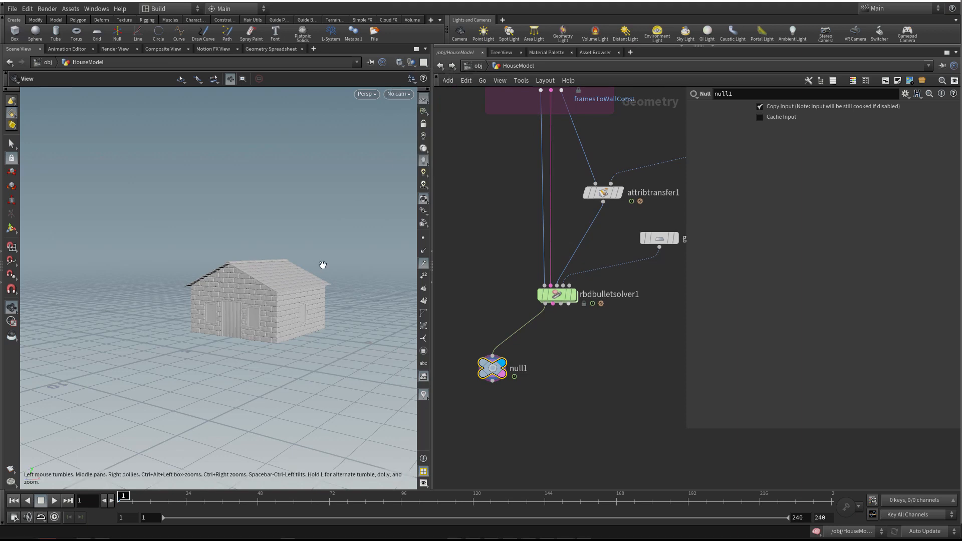
{"action": "left_click_drag", "start_coordinate": [323, 265], "coordinate": [288, 263]}
{"action": "mouse_move", "coordinate": [501, 373]}
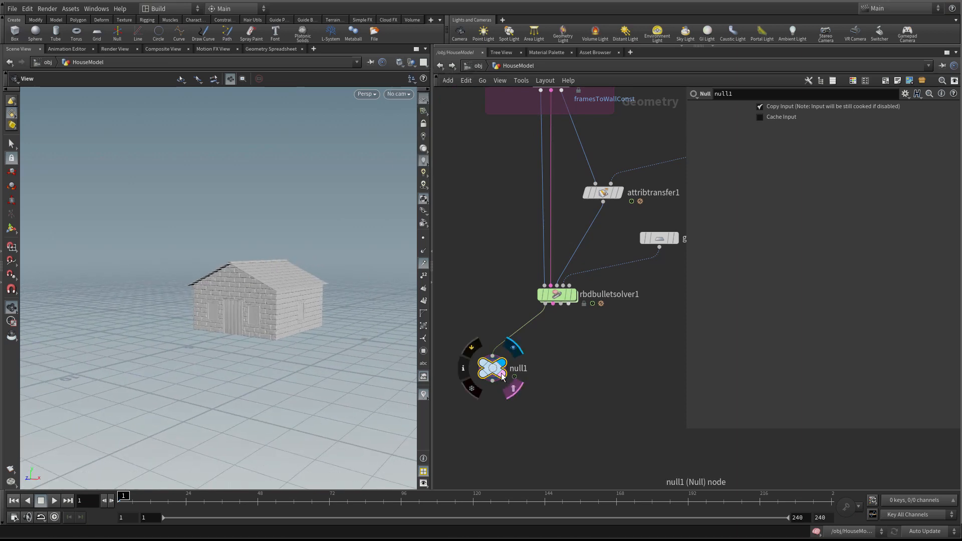
- Select rbdbulletsolver1 and save the scene file Video3_part1_End.hip
{"action": "scroll", "coordinate": [570, 359], "scroll_direction": "down", "scroll_amount": 6}
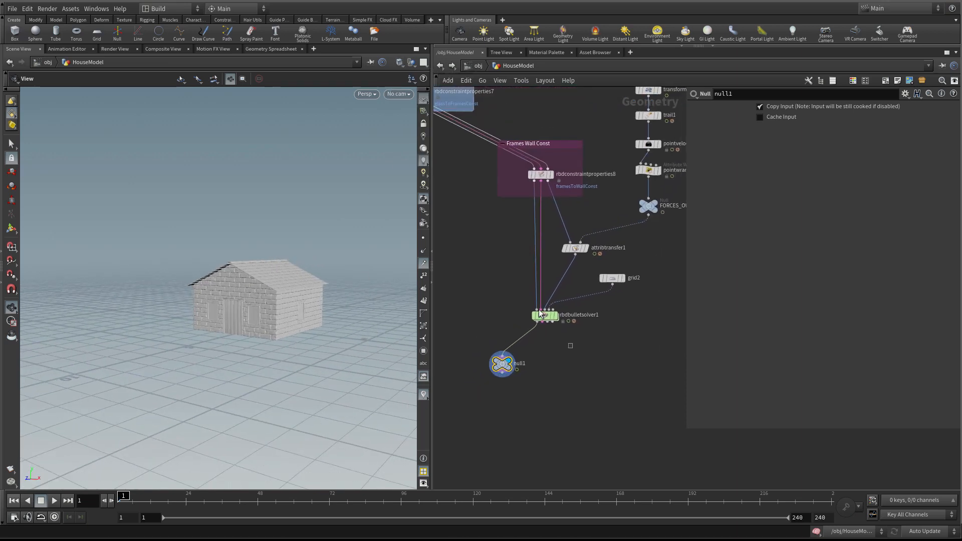
{"action": "left_click", "coordinate": [541, 314]}
{"action": "left_click", "coordinate": [17, 13]}
{"action": "left_click", "coordinate": [39, 70]}
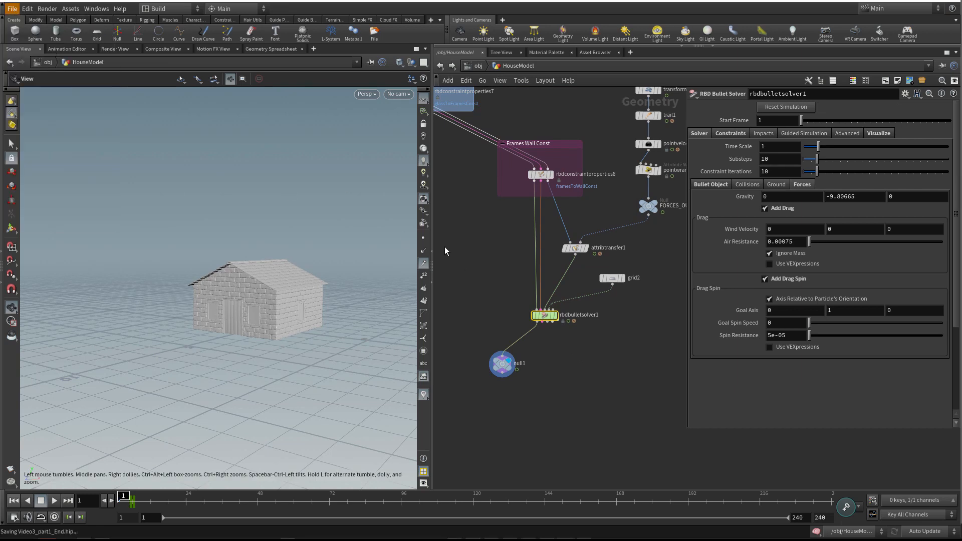
{"action": "scroll", "coordinate": [474, 260], "scroll_direction": "down", "scroll_amount": 2}
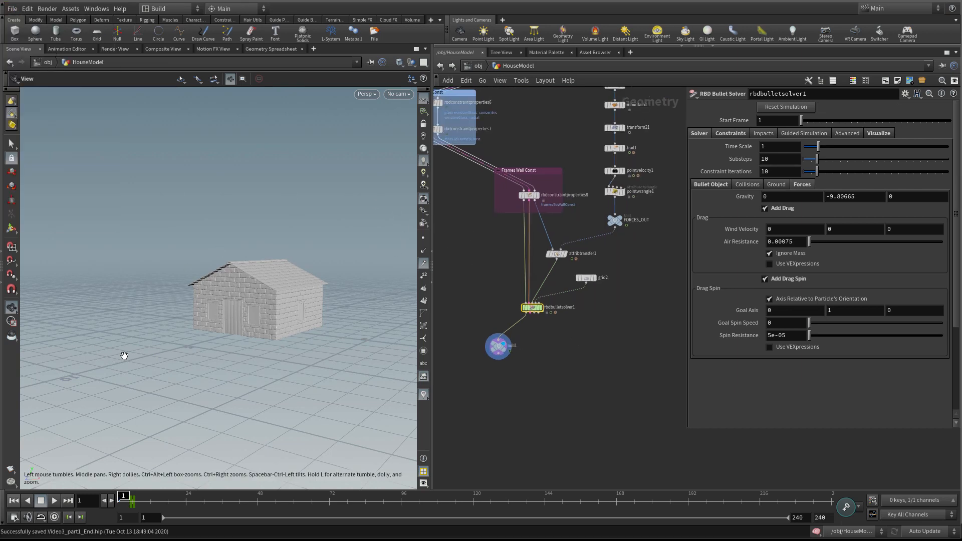
- Render a flipbook of the house destruction at 100% zoom in a wider viewport, play it back in MPlay and close it
{"action": "left_click_drag", "start_coordinate": [221, 310], "coordinate": [467, 321]}
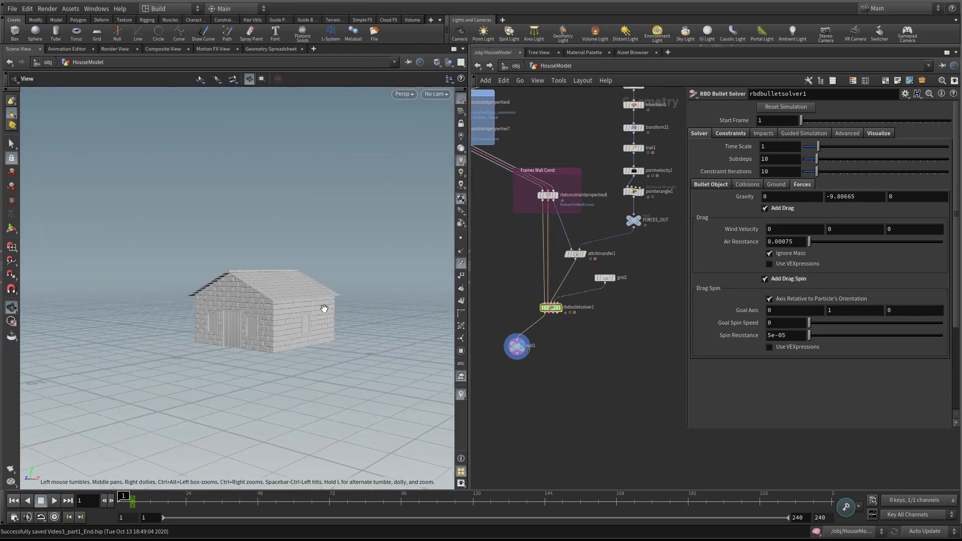
{"action": "left_click", "coordinate": [11, 471]}
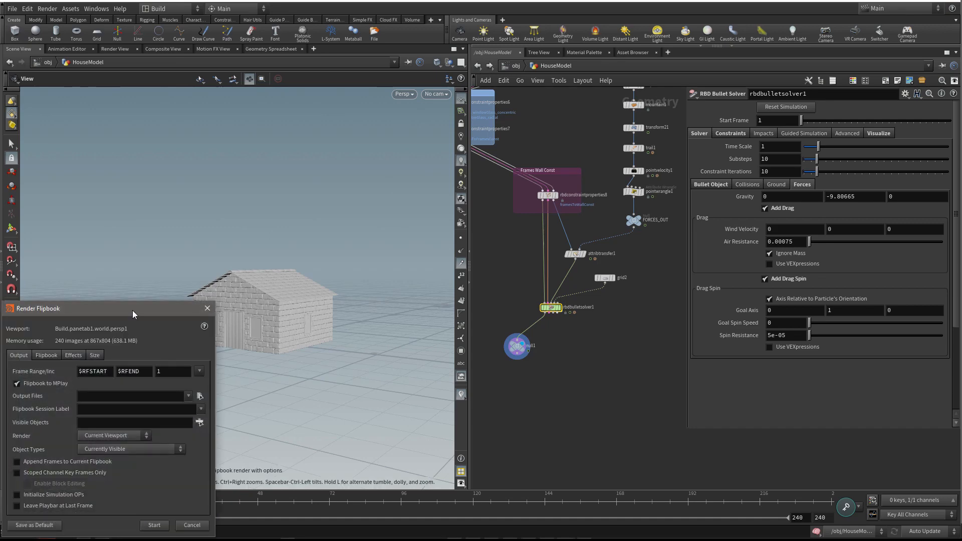
{"action": "left_click_drag", "start_coordinate": [132, 311], "coordinate": [359, 139]}
{"action": "left_click", "coordinate": [324, 182]}
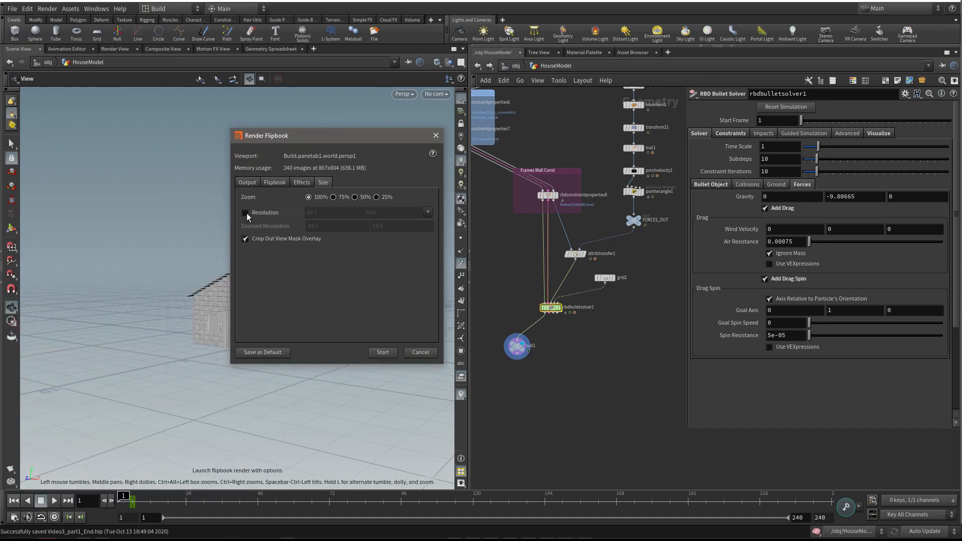
{"action": "left_click", "coordinate": [245, 213]}
{"action": "left_click", "coordinate": [245, 213]}
{"action": "left_click_drag", "start_coordinate": [359, 131], "coordinate": [577, 123]}
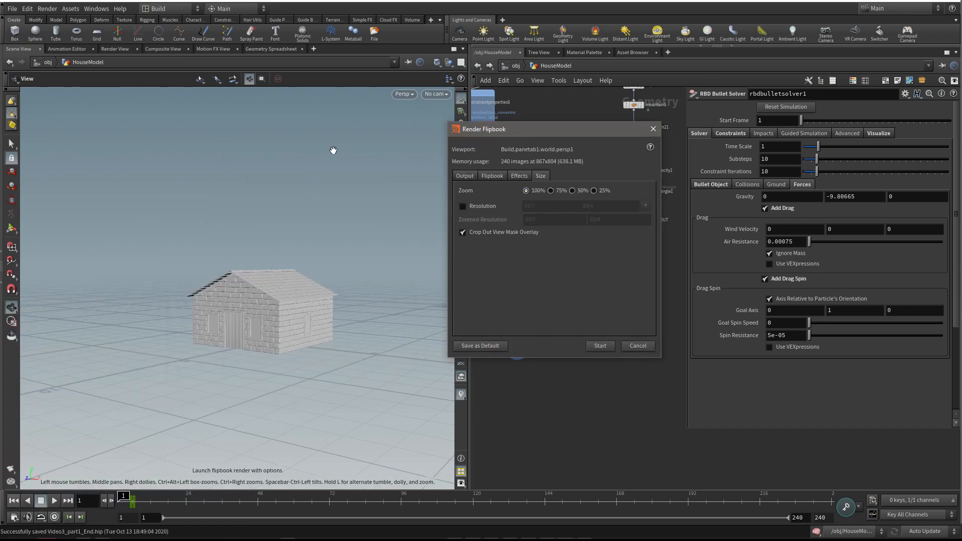
{"action": "left_click_drag", "start_coordinate": [408, 316], "coordinate": [321, 341]}
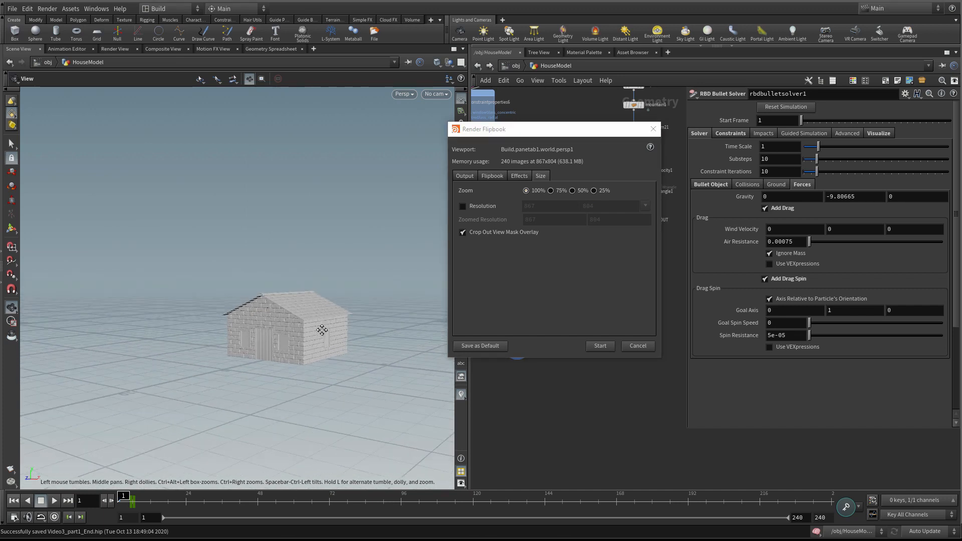
{"action": "left_click", "coordinate": [600, 346]}
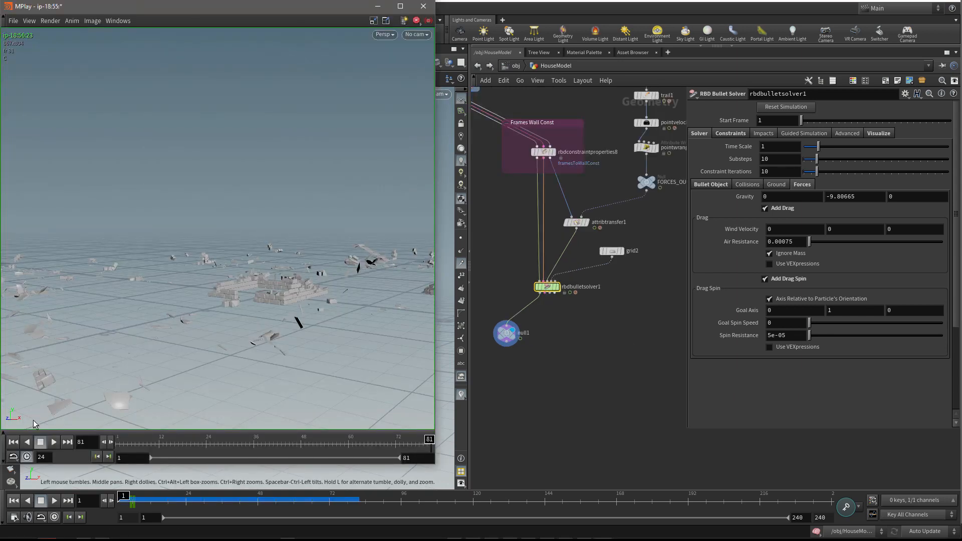
{"action": "left_click", "coordinate": [54, 440]}
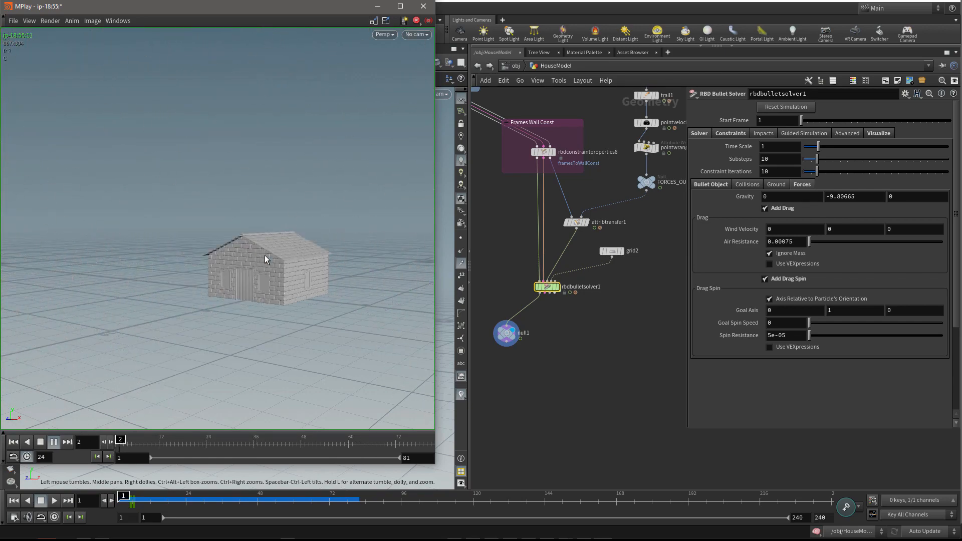
{"action": "left_click", "coordinate": [424, 6]}
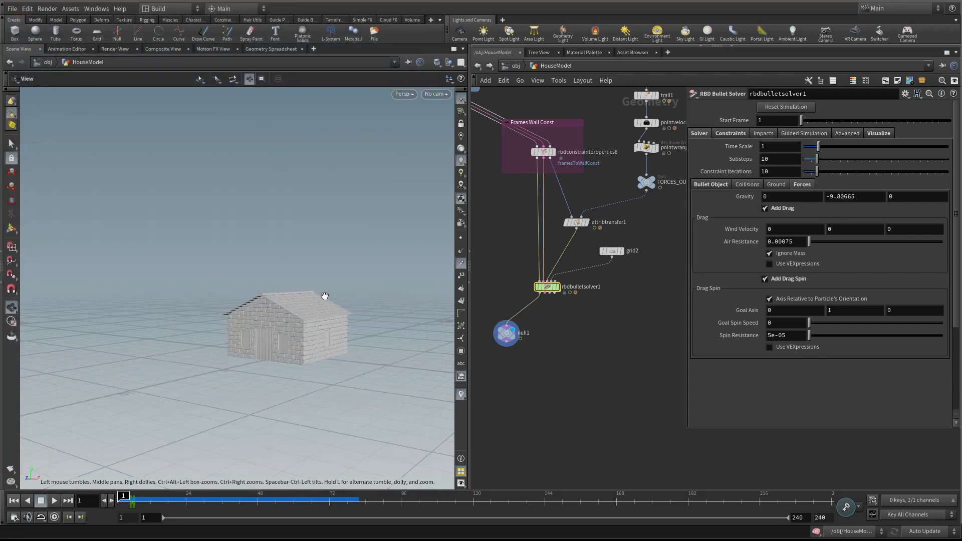
- View the house from farther away, check the debris in the cached simulation near frame 80, and return to frame 1
{"action": "right_click_drag", "start_coordinate": [294, 300], "coordinate": [253, 306]}
{"action": "left_click_drag", "start_coordinate": [253, 305], "coordinate": [286, 307]}
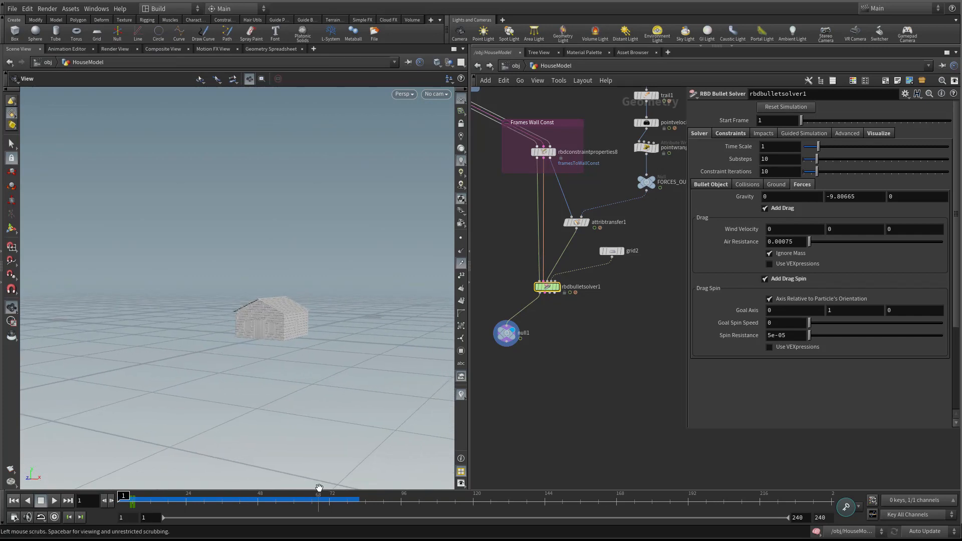
{"action": "left_click", "coordinate": [349, 502]}
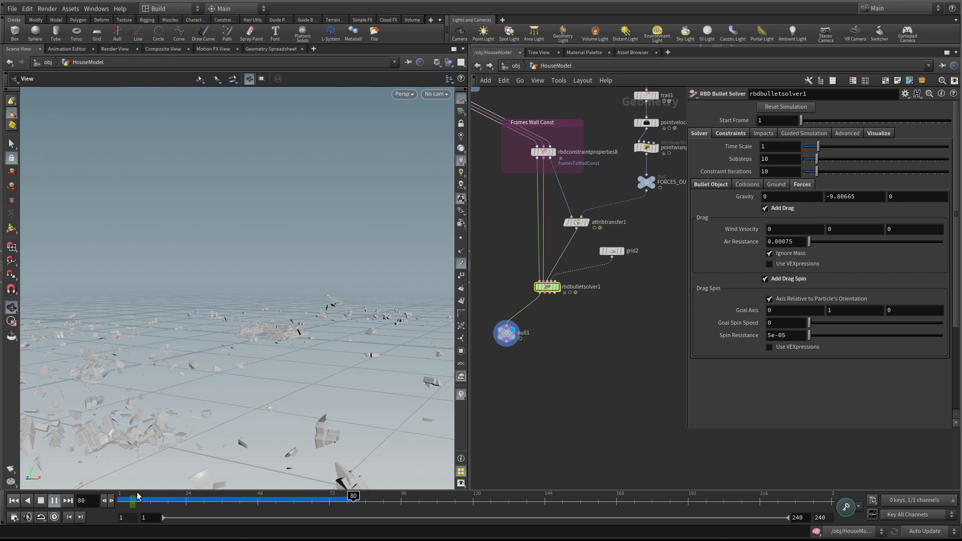
{"action": "key", "text": "Escape"}
{"action": "left_click", "coordinate": [14, 501]}
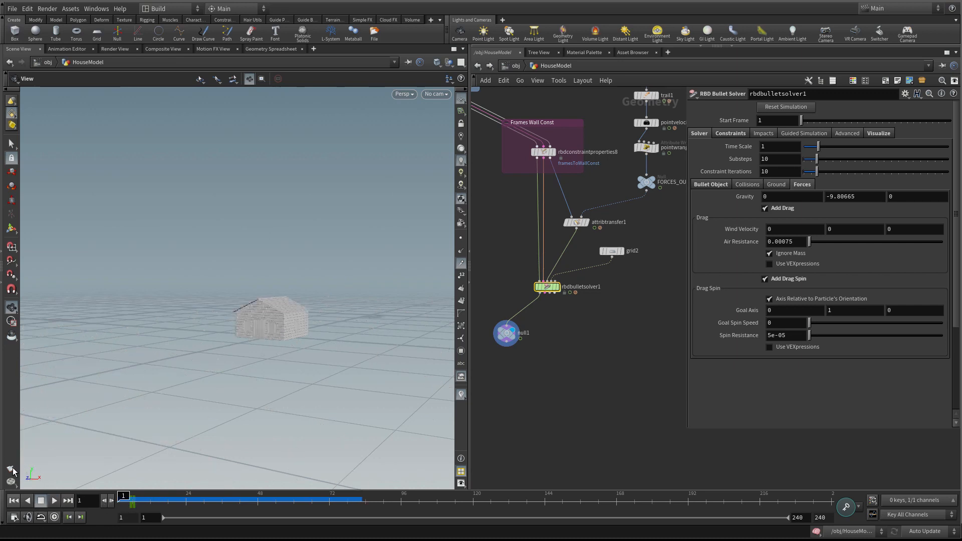
- Render a second flipbook from the farther view, review it at frame 7 and in playback, then close it and return to frame 1
{"action": "left_click", "coordinate": [11, 470]}
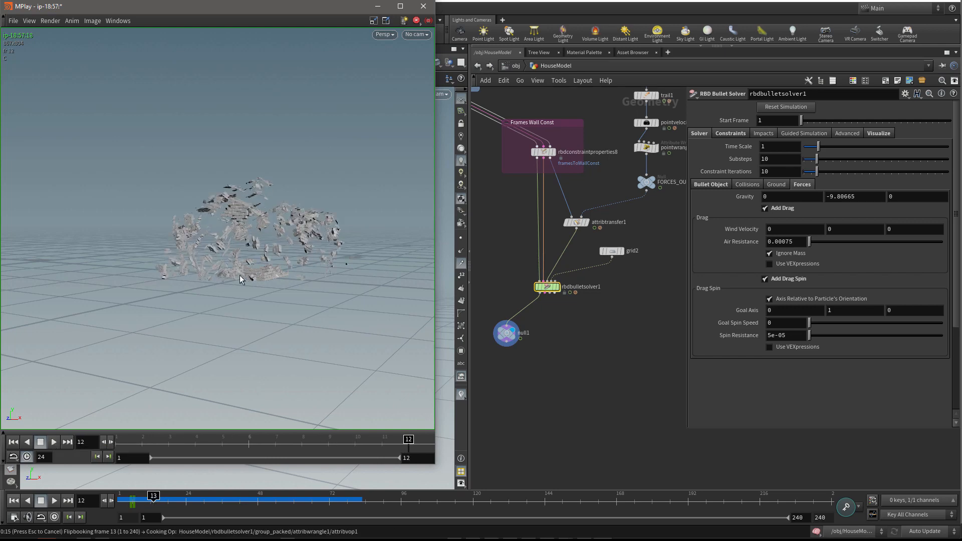
{"action": "left_click_drag", "start_coordinate": [123, 441], "coordinate": [230, 450]}
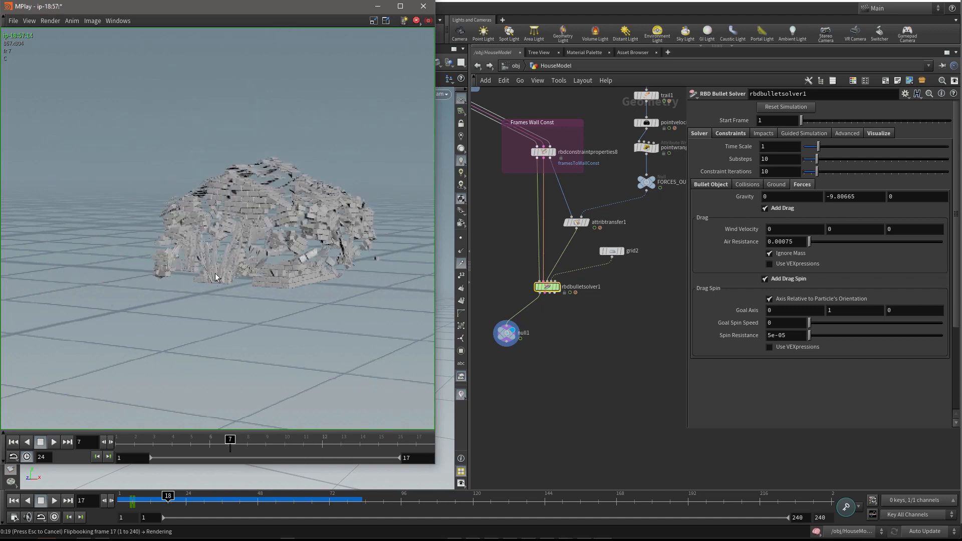
{"action": "left_click", "coordinate": [54, 443]}
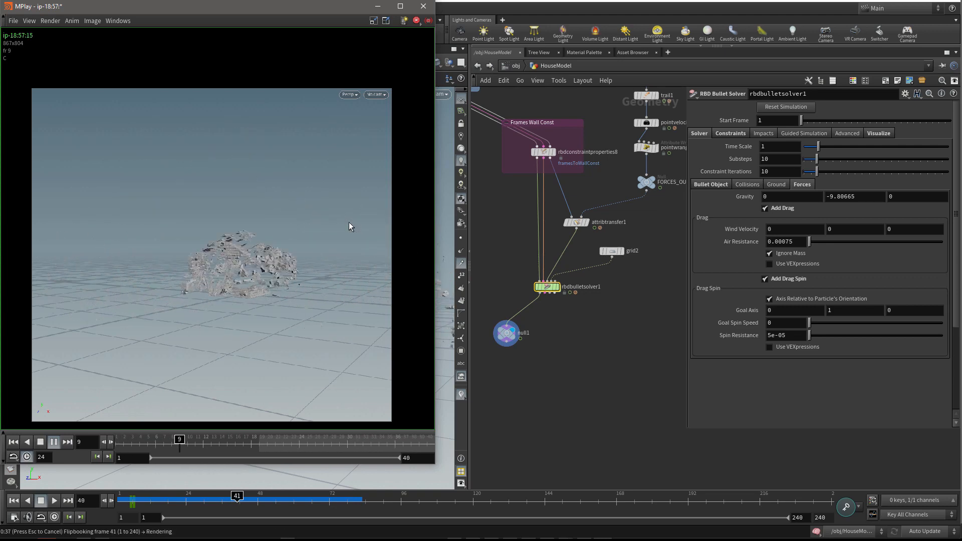
{"action": "left_click", "coordinate": [424, 6]}
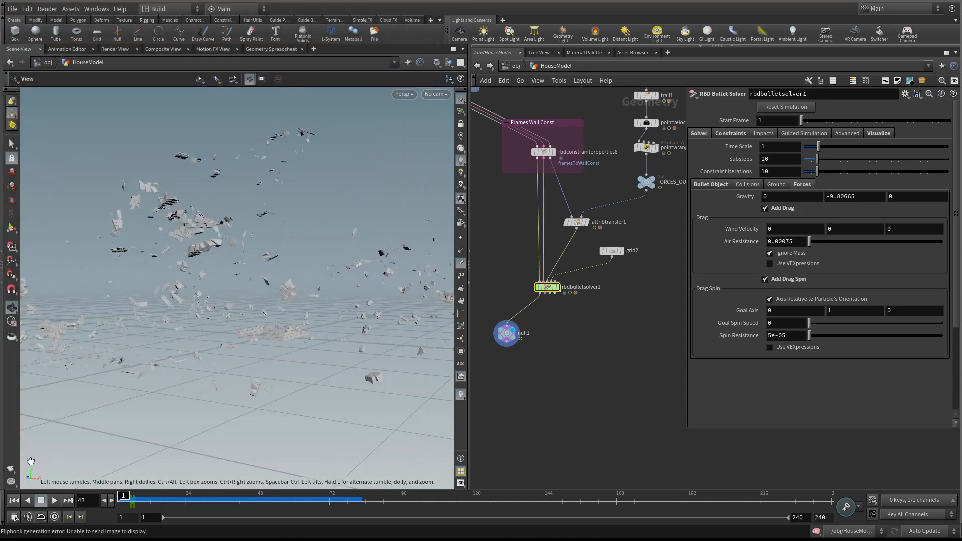
{"action": "left_click", "coordinate": [13, 501]}
- Select pointwrangle1 to show its impact expression, and move it and FORCES_OUT slightly lower in the network
{"action": "middle_click_drag", "start_coordinate": [606, 306], "coordinate": [574, 407]}
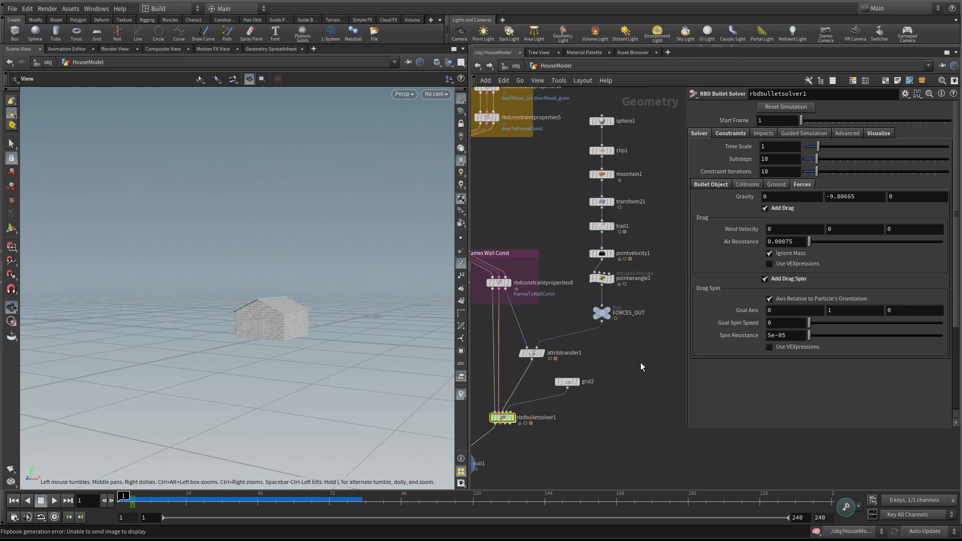
{"action": "scroll", "coordinate": [646, 326], "scroll_direction": "up", "scroll_amount": 2}
{"action": "left_click", "coordinate": [598, 270]}
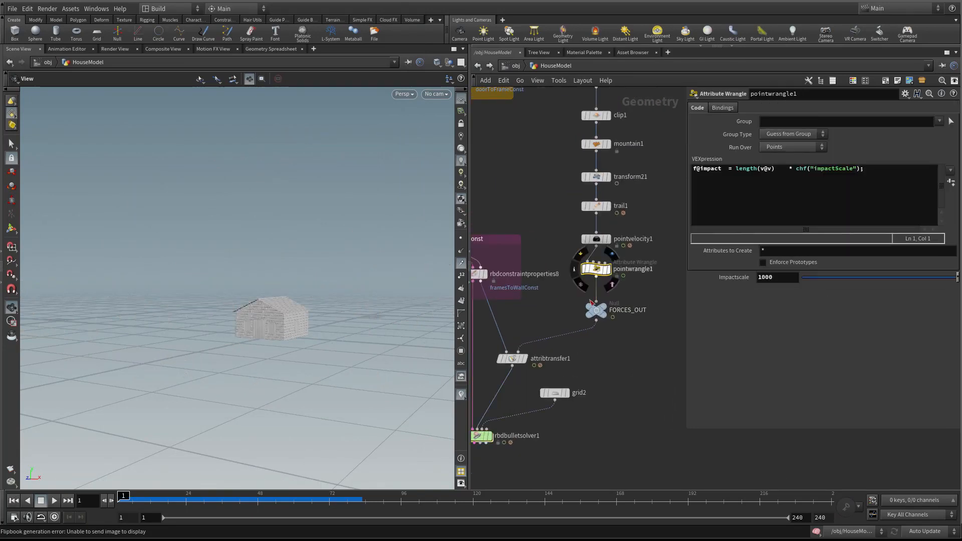
{"action": "left_click_drag", "start_coordinate": [597, 312], "coordinate": [592, 325]}
{"action": "left_click_drag", "start_coordinate": [594, 275], "coordinate": [595, 293]}
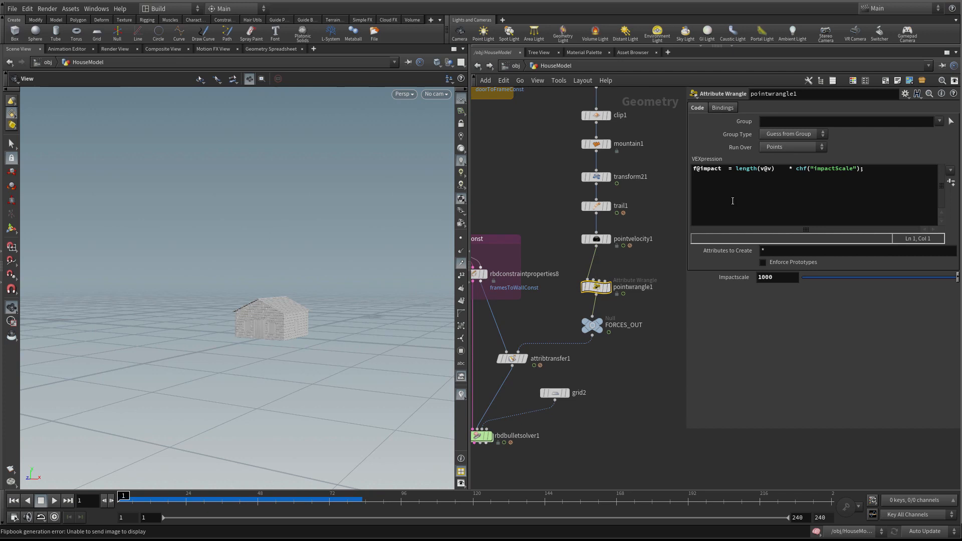
- Add the line v@v = v@v * chf("velocityScale"); above the impact line in the pointwrangle1 expression
{"action": "left_click", "coordinate": [745, 169]}
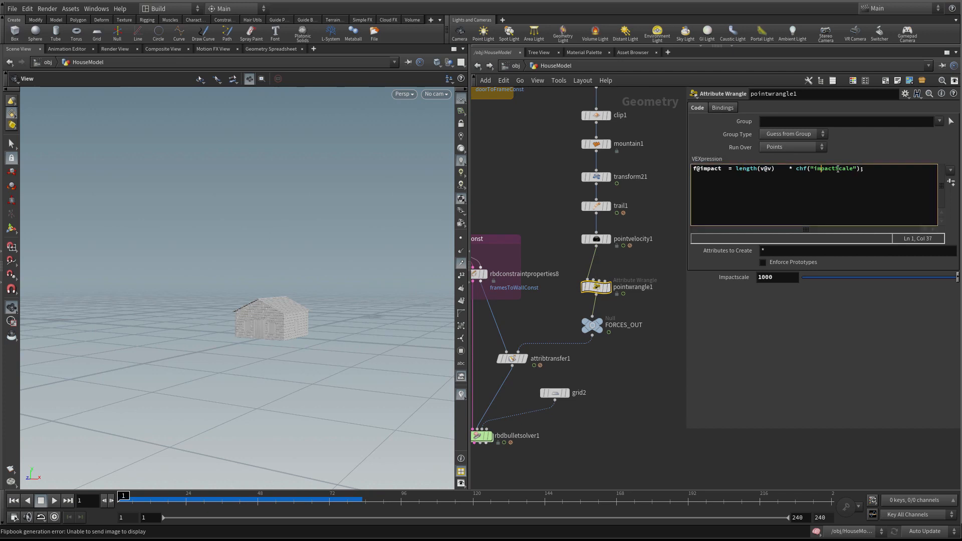
{"action": "left_click_drag", "start_coordinate": [866, 169], "coordinate": [785, 169]}
{"action": "left_click", "coordinate": [795, 181]}
{"action": "key", "text": "Return"}
{"action": "key", "text": "Return"}
{"action": "key", "text": "Return"}
{"action": "left_click", "coordinate": [700, 172]}
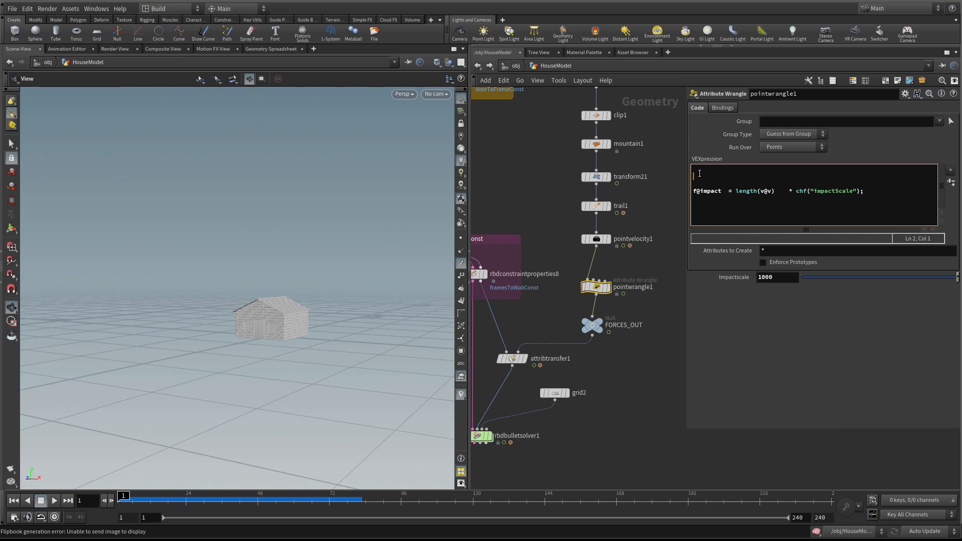
{"action": "type", "text": "@"}
{"action": "key", "text": "Escape"}
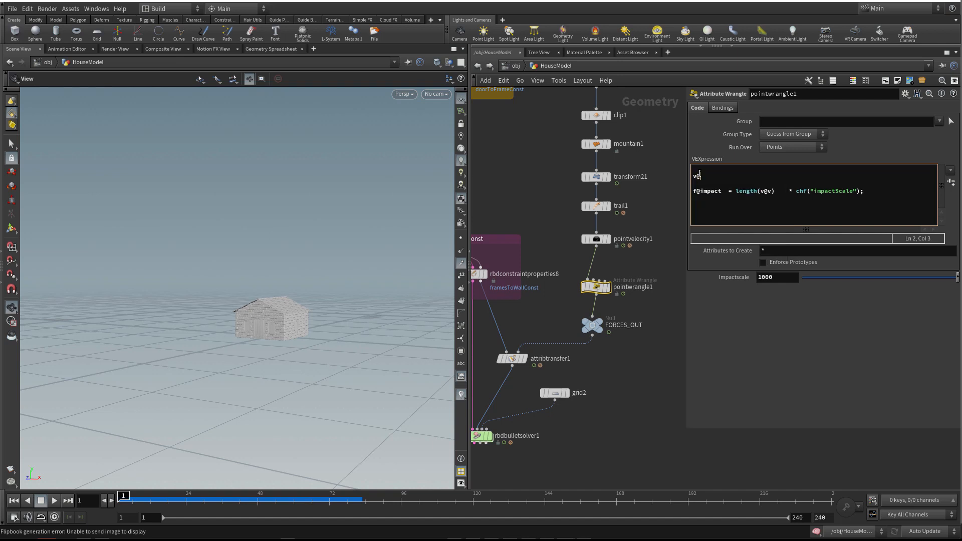
{"action": "type", "text": "v = v@v * chf(\""}
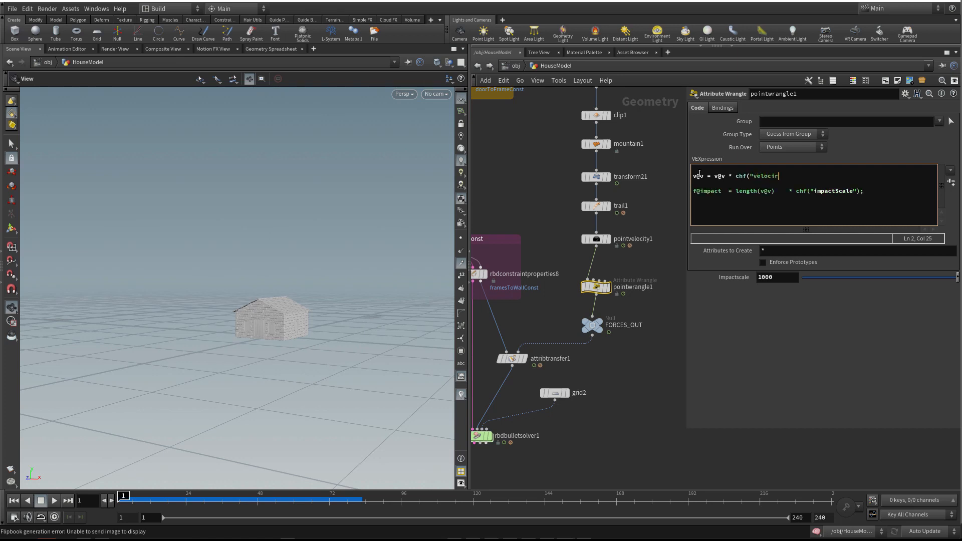
{"action": "type", "text": "velocityScale\");"}
- Create the Velocityscale parameter from the expression and set it first to 1 and finally to 0.9
{"action": "left_click", "coordinate": [949, 184]}
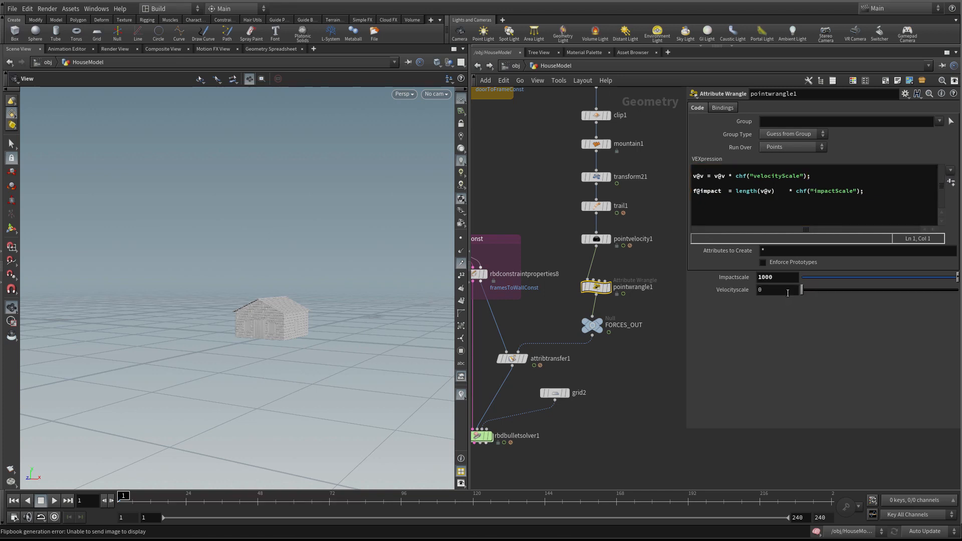
{"action": "left_click", "coordinate": [788, 289]}
{"action": "key", "text": "Return"}
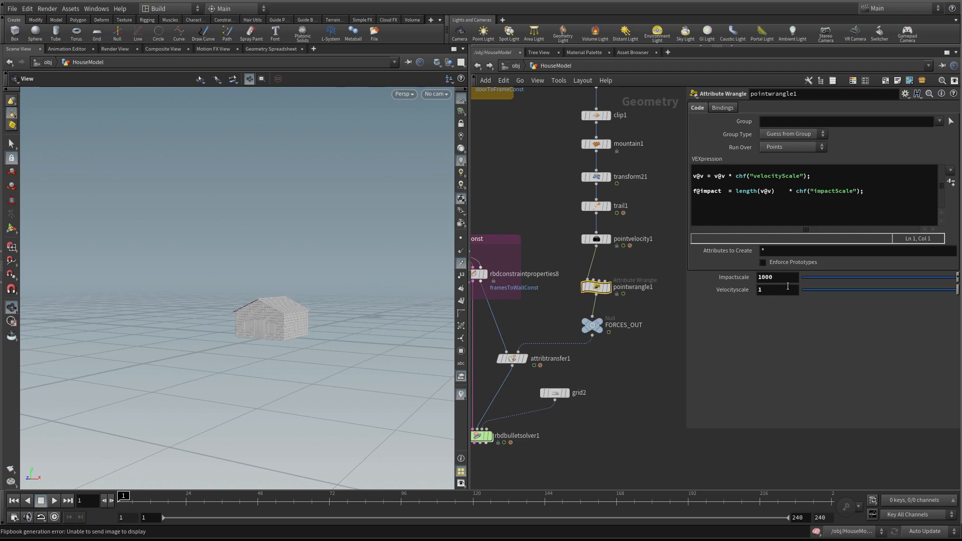
{"action": "scroll", "coordinate": [225, 285], "scroll_direction": "up", "scroll_amount": 3}
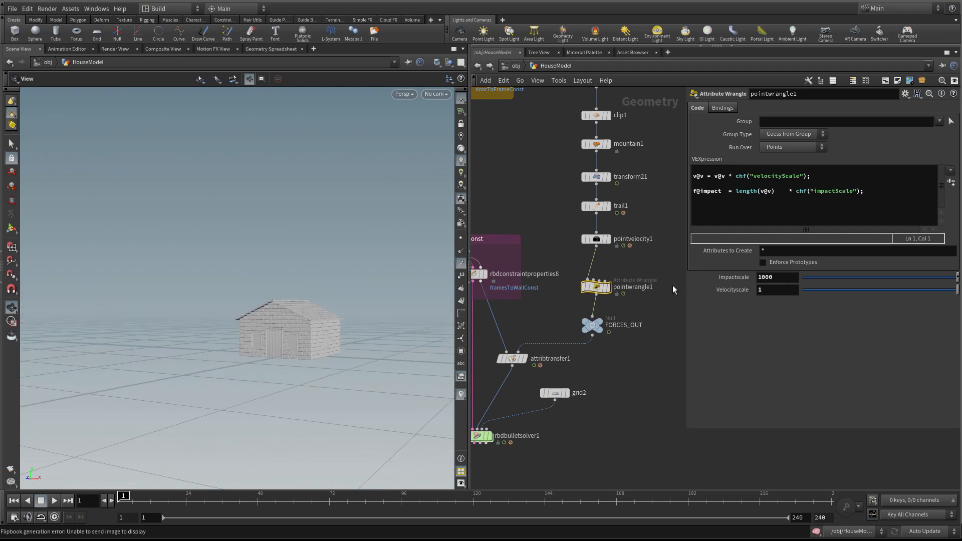
{"action": "left_click", "coordinate": [774, 291]}
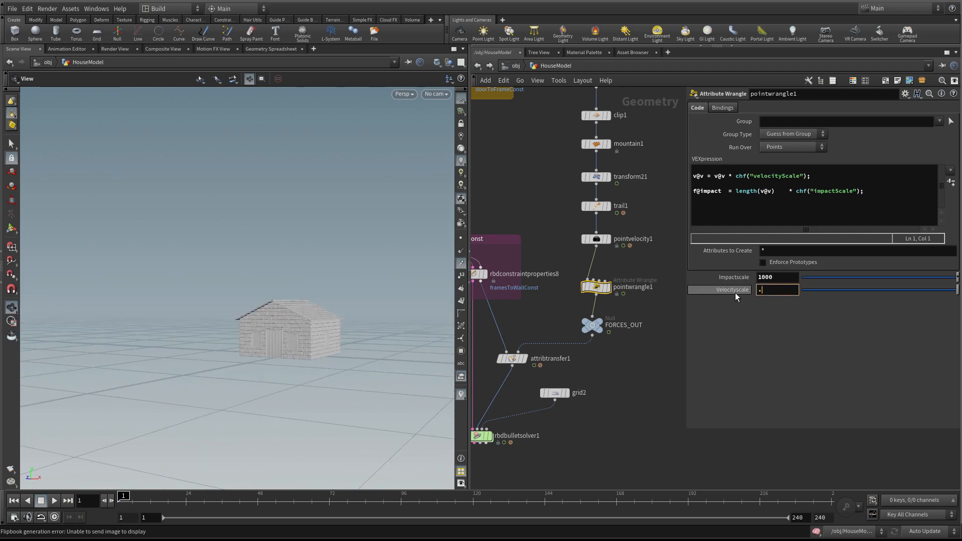
{"action": "key", "text": "Return"}
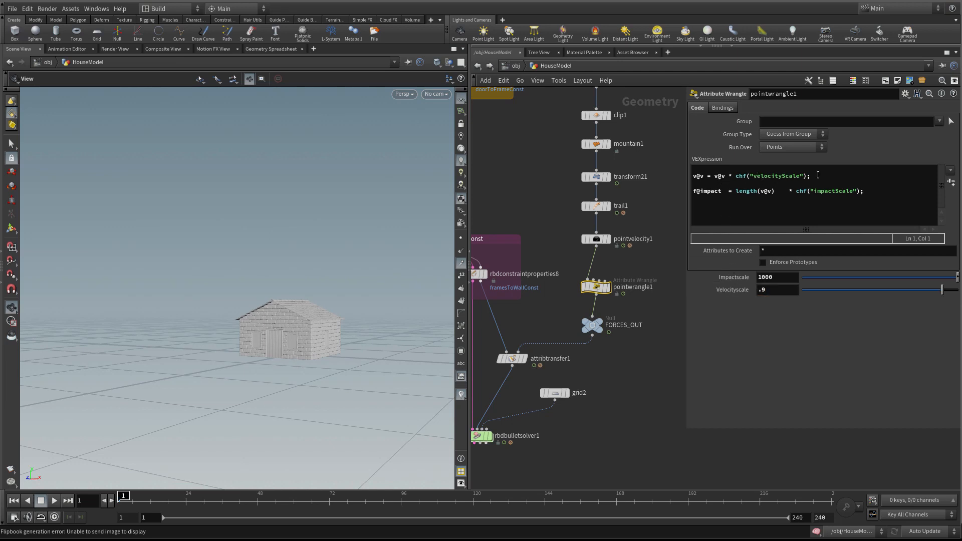
- Move the velocityScale line below the f@impact line in the expression
{"action": "left_click_drag", "start_coordinate": [818, 175], "coordinate": [688, 184]}
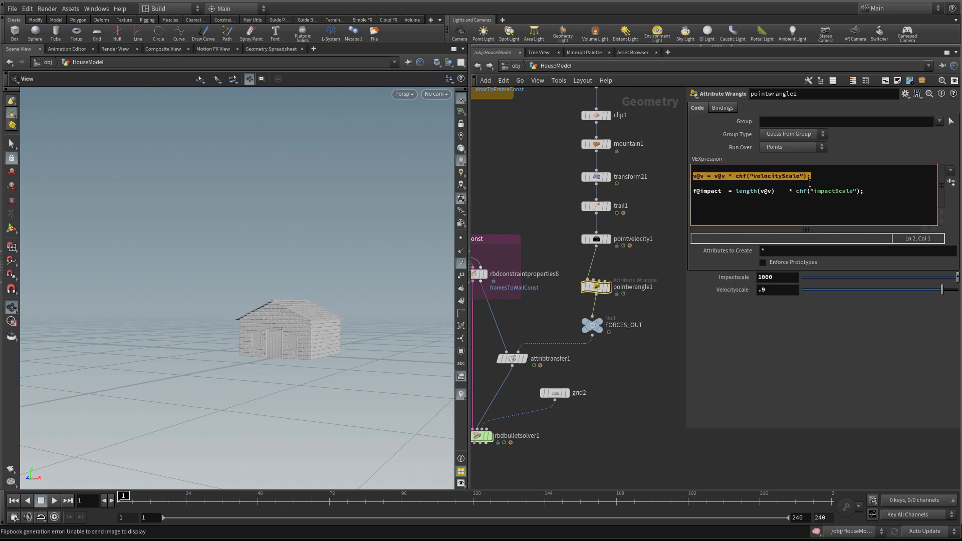
{"action": "key", "text": "ctrl+x"}
{"action": "left_click", "coordinate": [878, 191]}
{"action": "key", "text": "Return"}
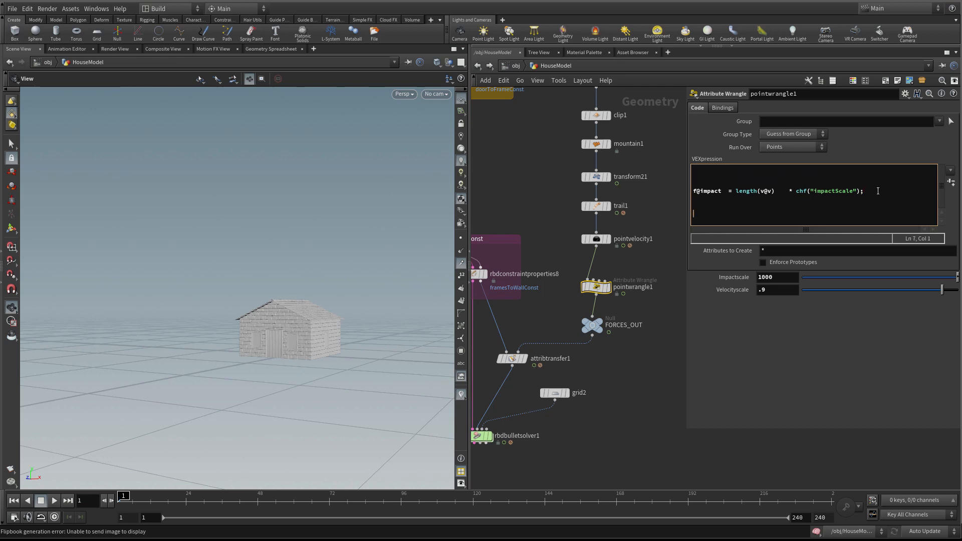
{"action": "key", "text": "ctrl+v"}
- Review the order of the impact and velocity lines and their Impactscale and Velocityscale parameters in pointwrangle1
{"action": "left_click_drag", "start_coordinate": [873, 191], "coordinate": [687, 197]}
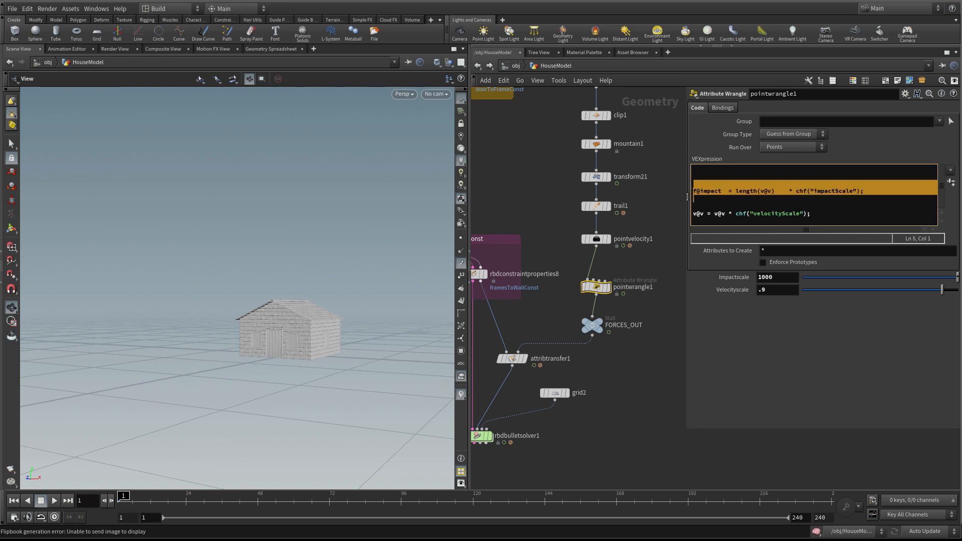
{"action": "left_click", "coordinate": [760, 186]}
{"action": "left_click_drag", "start_coordinate": [810, 215], "coordinate": [743, 215]}
{"action": "left_click_drag", "start_coordinate": [875, 193], "coordinate": [779, 199]}
{"action": "left_click_drag", "start_coordinate": [878, 191], "coordinate": [682, 190]}
{"action": "left_click_drag", "start_coordinate": [822, 215], "coordinate": [686, 217]}
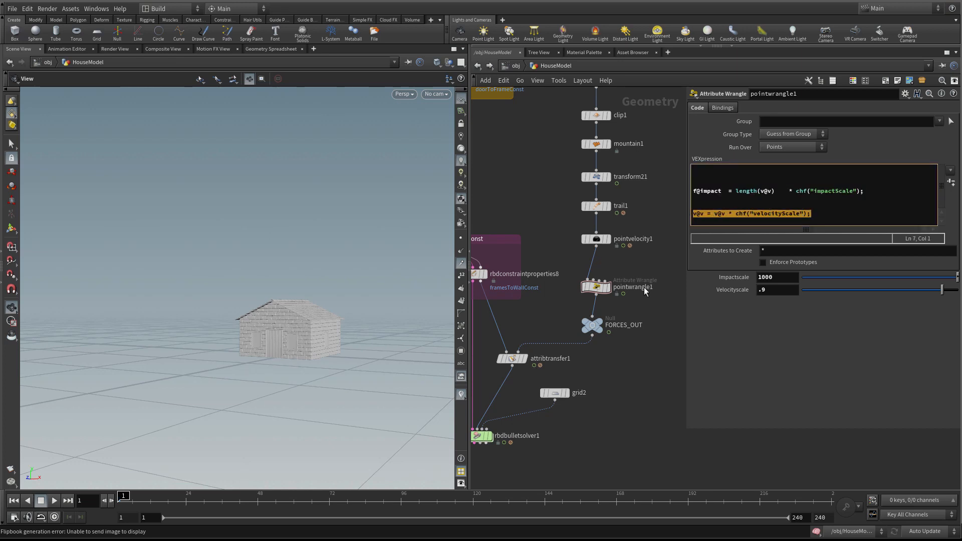
{"action": "left_click", "coordinate": [893, 216]}
{"action": "left_click_drag", "start_coordinate": [777, 290], "coordinate": [733, 281]}
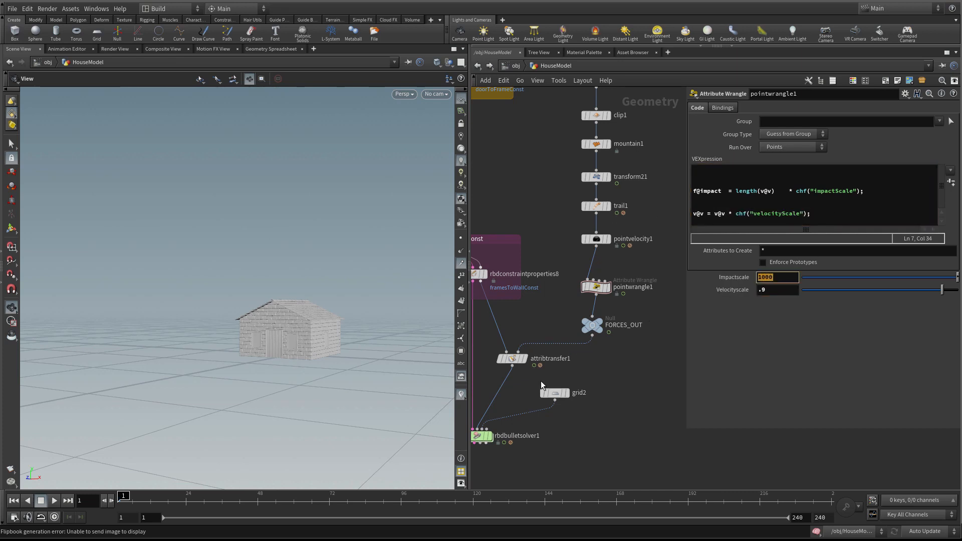
- Play the simulation from the start and stop it at frame 13
{"action": "left_click_drag", "start_coordinate": [279, 344], "coordinate": [274, 344]}
{"action": "key", "text": "Up"}
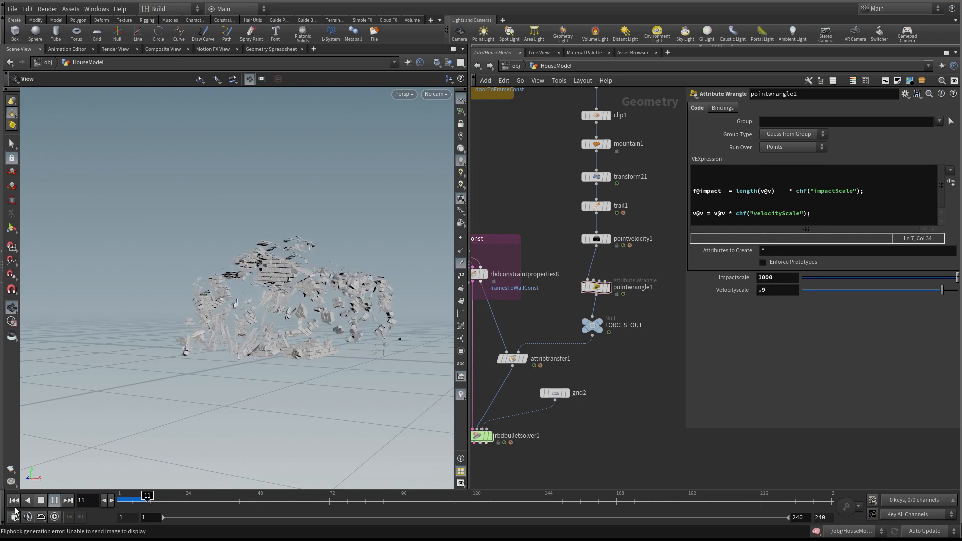
{"action": "left_click", "coordinate": [41, 503]}
- Step back frame by frame from frame 13 to frame 1, examining the breaking house up close
{"action": "scroll", "coordinate": [235, 320], "scroll_direction": "up", "scroll_amount": 5}
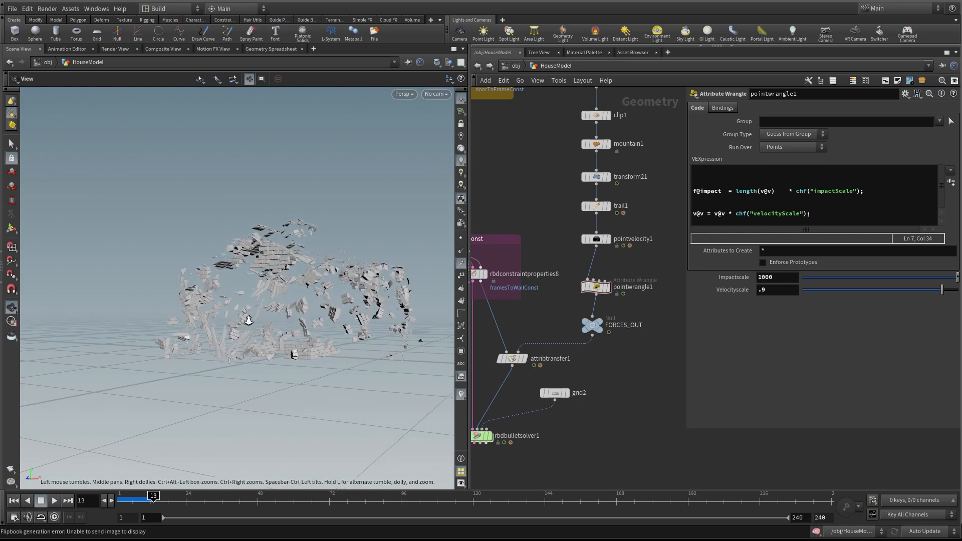
{"action": "key", "text": "Left"}
{"action": "left_click_drag", "start_coordinate": [250, 320], "coordinate": [321, 292]}
{"action": "key", "text": "Left"}
{"action": "key", "text": "Left"}
{"action": "scroll", "coordinate": [348, 286], "scroll_direction": "up", "scroll_amount": 3}
{"action": "key", "text": "Left"}
{"action": "key", "text": "Left"}
{"action": "key", "text": "Left"}
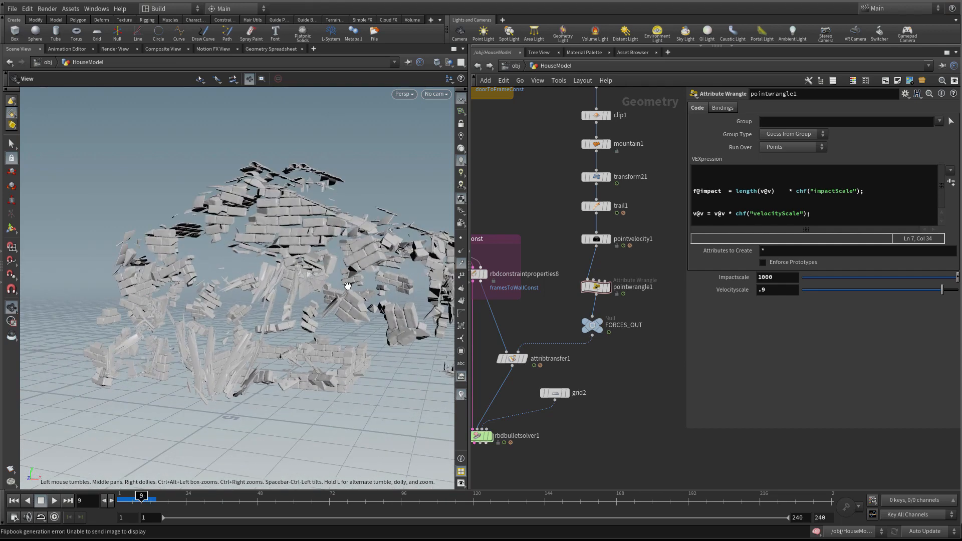
{"action": "key", "text": "Left"}
{"action": "key", "text": "Left"}
{"action": "key", "text": "Left"}
{"action": "key", "text": "Left"}
{"action": "key", "text": "Left"}
{"action": "key", "text": "Left"}
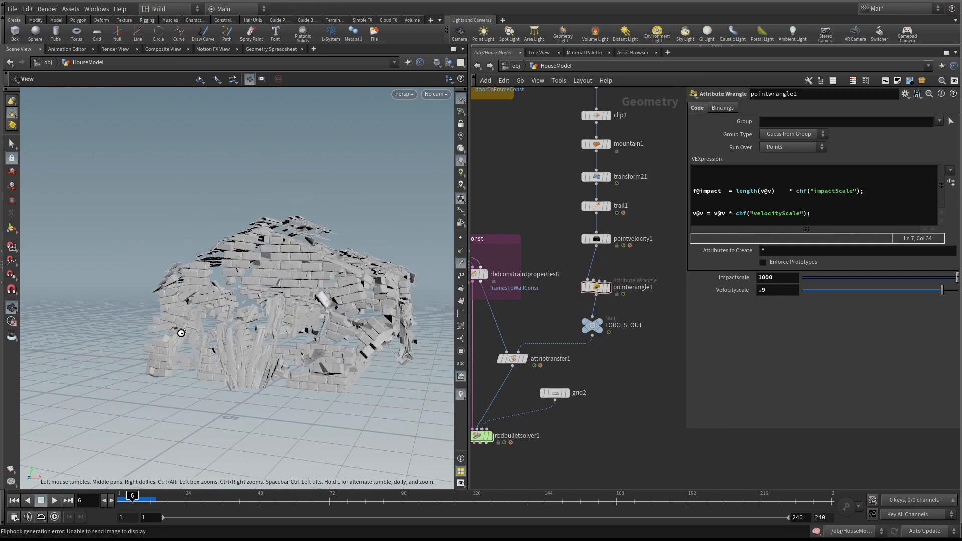
{"action": "scroll", "coordinate": [305, 333], "scroll_direction": "down", "scroll_amount": 2}
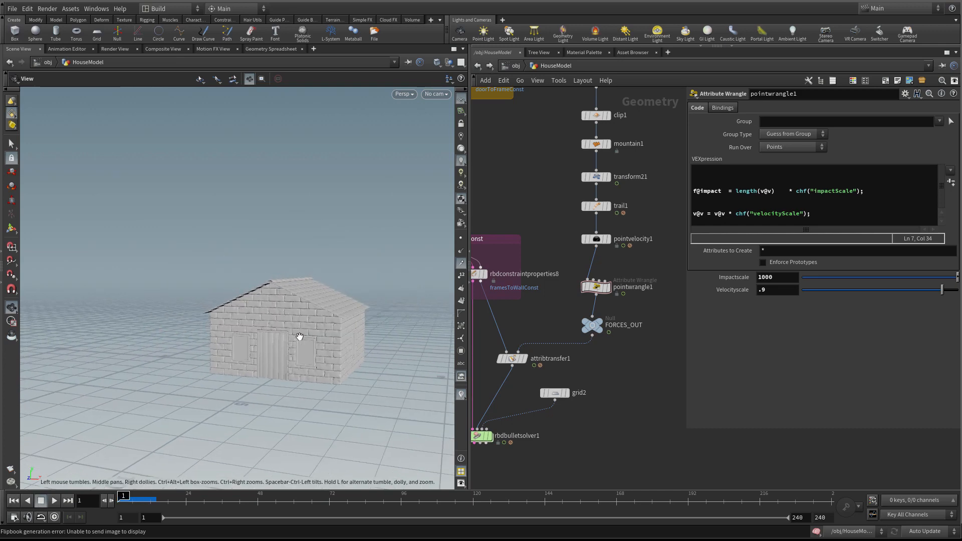
- Save the scene and move the null1 node farther away from rbdbulletsolver1 in the network
{"action": "middle_click_drag", "start_coordinate": [620, 393], "coordinate": [602, 368]}
{"action": "scroll", "coordinate": [625, 384], "scroll_direction": "down", "scroll_amount": 2}
{"action": "scroll", "coordinate": [627, 381], "scroll_direction": "down", "scroll_amount": 4}
{"action": "key", "text": "ctrl+s"}
{"action": "scroll", "coordinate": [630, 373], "scroll_direction": "up", "scroll_amount": 4}
{"action": "scroll", "coordinate": [624, 351], "scroll_direction": "down", "scroll_amount": 2}
{"action": "scroll", "coordinate": [602, 368], "scroll_direction": "up", "scroll_amount": 1}
{"action": "left_click_drag", "start_coordinate": [530, 383], "coordinate": [503, 388]}
{"action": "middle_click_drag", "start_coordinate": [593, 371], "coordinate": [577, 382]}
{"action": "scroll", "coordinate": [578, 385], "scroll_direction": "down", "scroll_amount": 1}
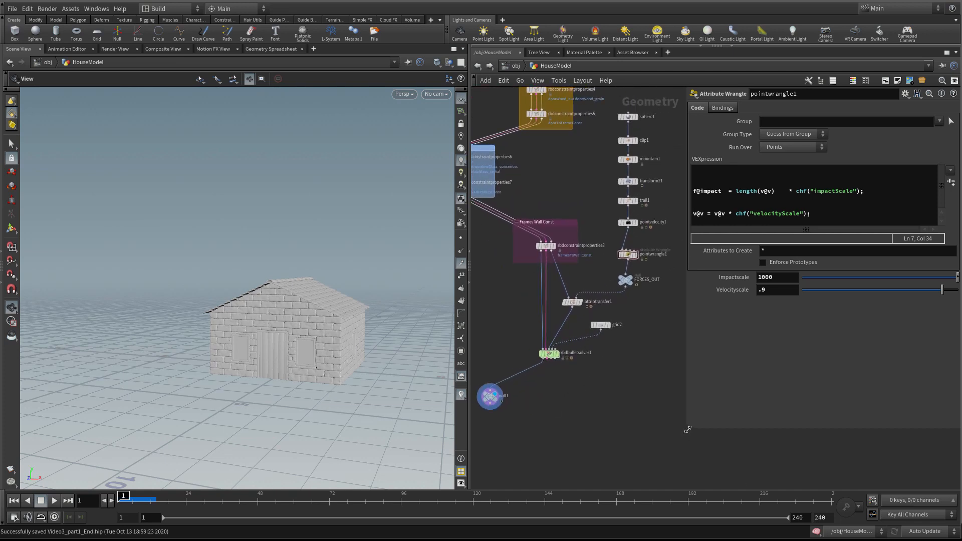
- Narrow the parameter area to show more of the network, and select the chain from sphere1 to FORCES_OUT before clearing the selection
{"action": "left_click_drag", "start_coordinate": [688, 430], "coordinate": [770, 384]}
{"action": "left_click_drag", "start_coordinate": [294, 321], "coordinate": [322, 304]}
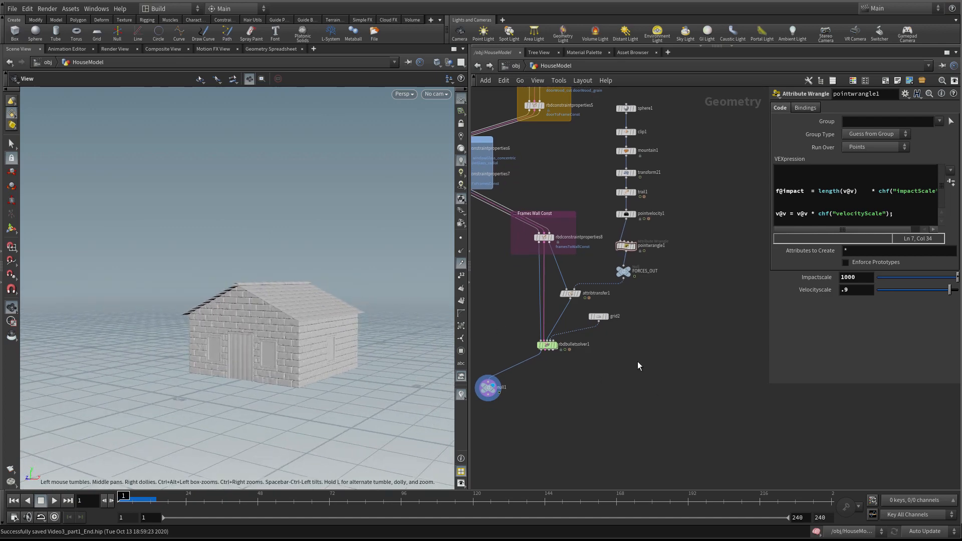
{"action": "left_click_drag", "start_coordinate": [663, 266], "coordinate": [593, 98]}
{"action": "left_click", "coordinate": [693, 266]}
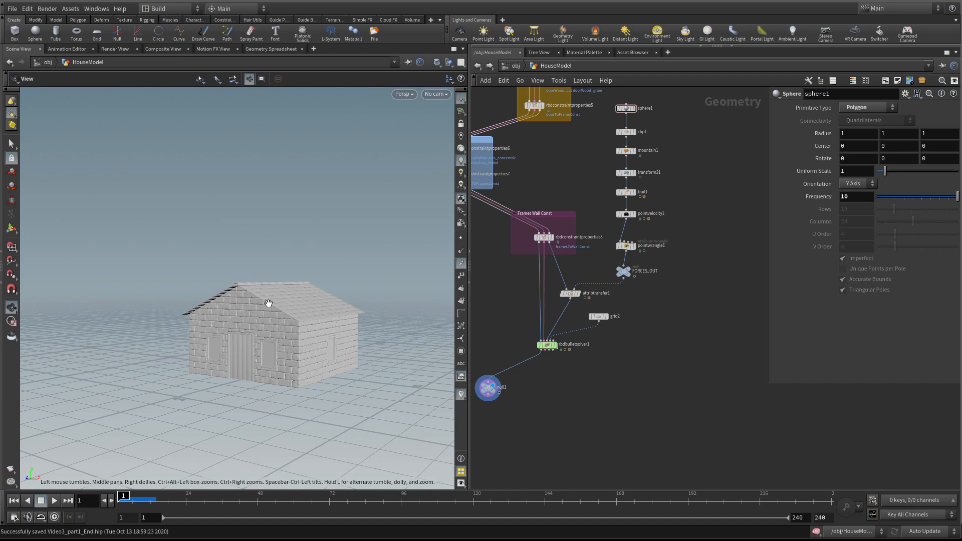
- Add an RBD I/O node below rbdbulletsolver1
{"action": "scroll", "coordinate": [557, 373], "scroll_direction": "up", "scroll_amount": 2}
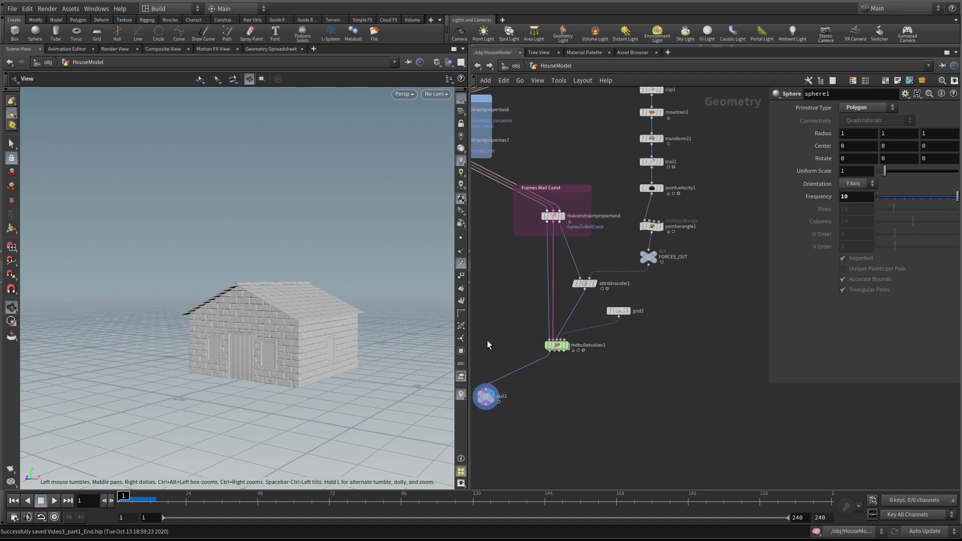
{"action": "key", "text": "Tab"}
{"action": "type", "text": "r"}
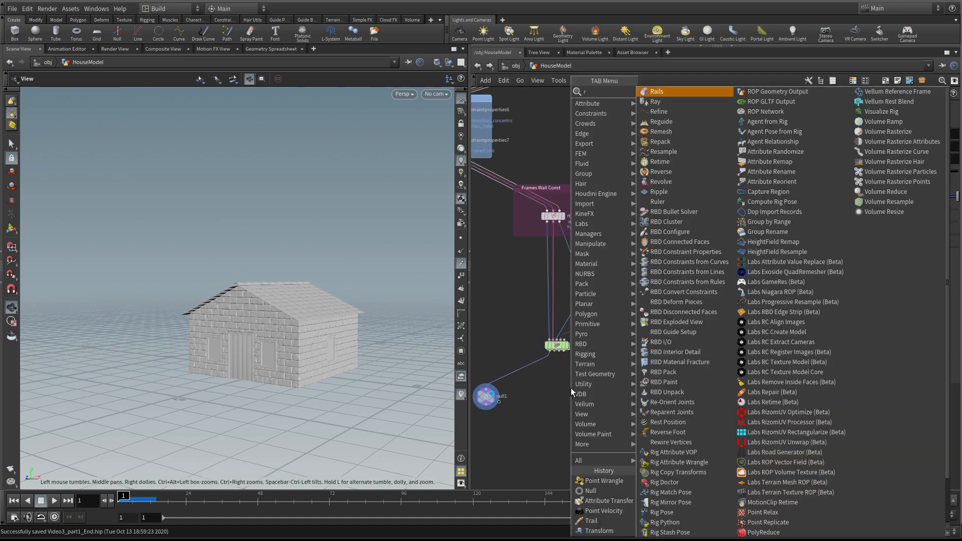
{"action": "type", "text": "bdb"}
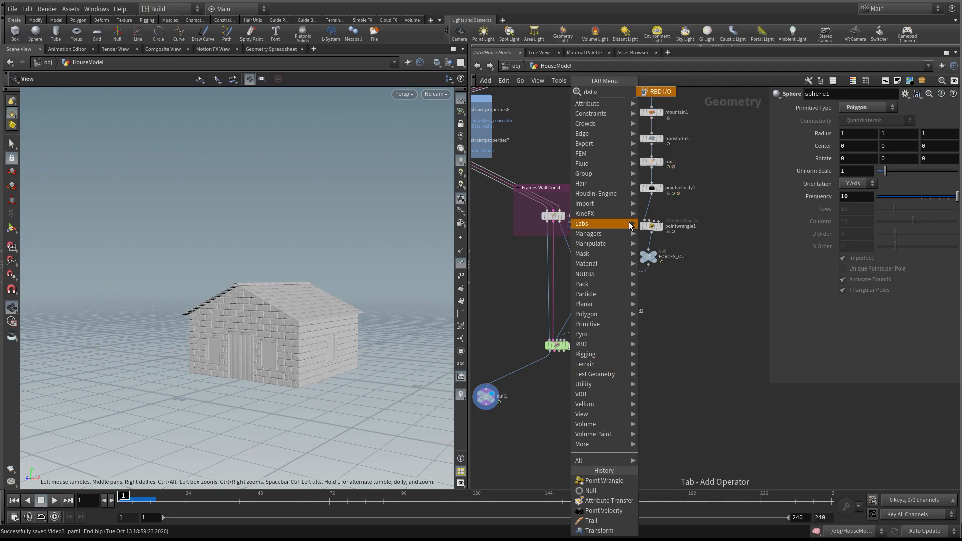
{"action": "key", "text": "Return"}
{"action": "left_click", "coordinate": [572, 398]}
{"action": "scroll", "coordinate": [617, 358], "scroll_direction": "up", "scroll_amount": 3}
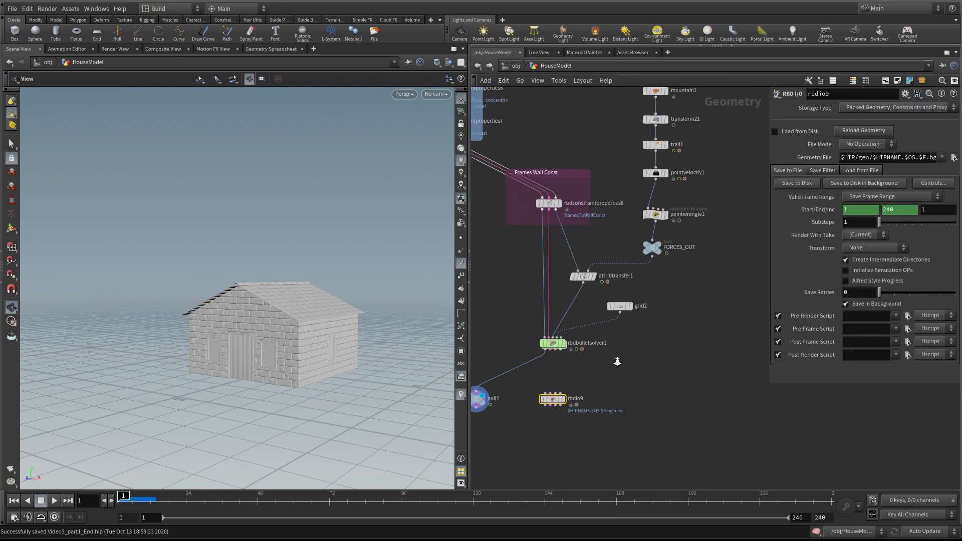
- Wire all four outputs of rbdbulletsolver1 into the matching inputs of the RBD I/O node
{"action": "left_click_drag", "start_coordinate": [528, 350], "coordinate": [528, 403]}
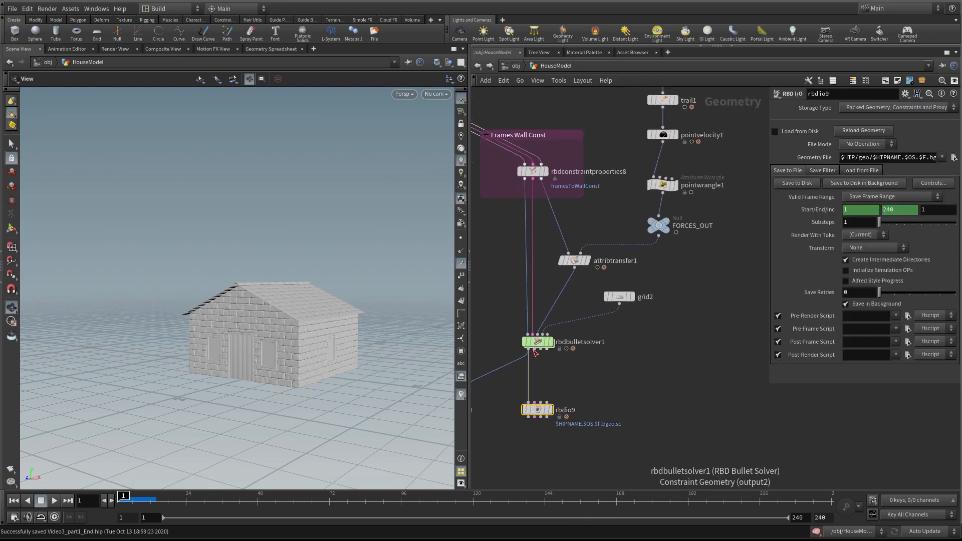
{"action": "left_click", "coordinate": [534, 349]}
{"action": "left_click", "coordinate": [534, 403]}
{"action": "left_click", "coordinate": [541, 349]}
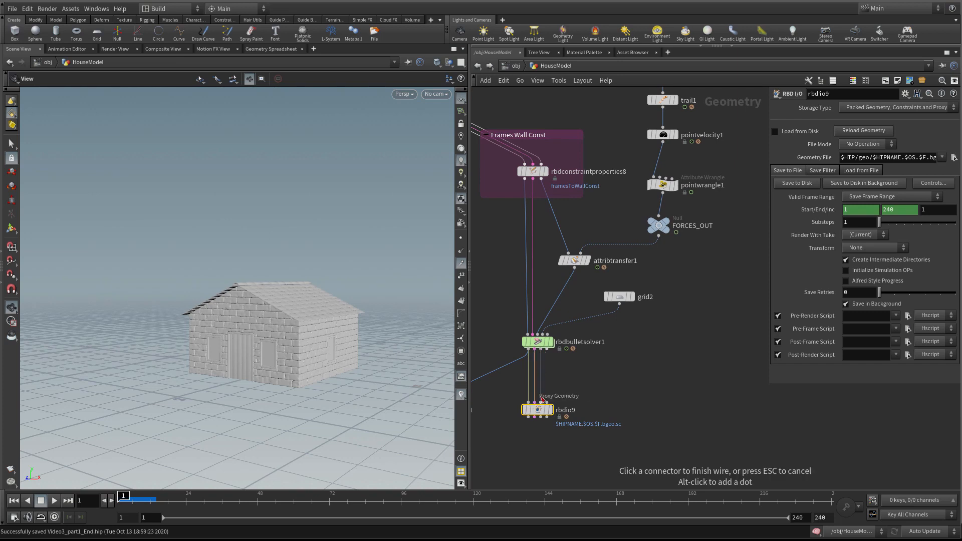
{"action": "left_click", "coordinate": [541, 403]}
{"action": "left_click", "coordinate": [548, 350]}
{"action": "left_click", "coordinate": [547, 402]}
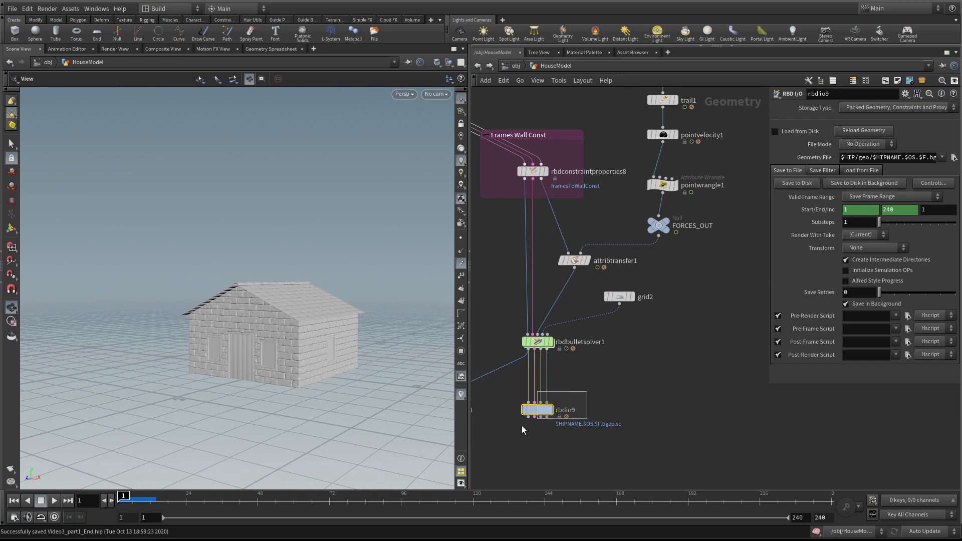
- Display the RBD I/O node and colour it blue
{"action": "scroll", "coordinate": [622, 396], "scroll_direction": "up", "scroll_amount": 3}
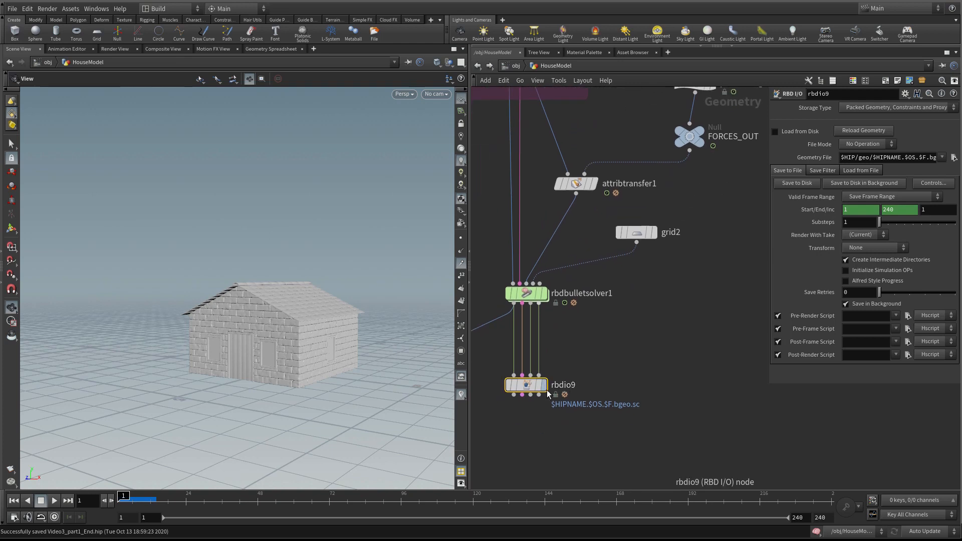
{"action": "mouse_move", "coordinate": [529, 390]}
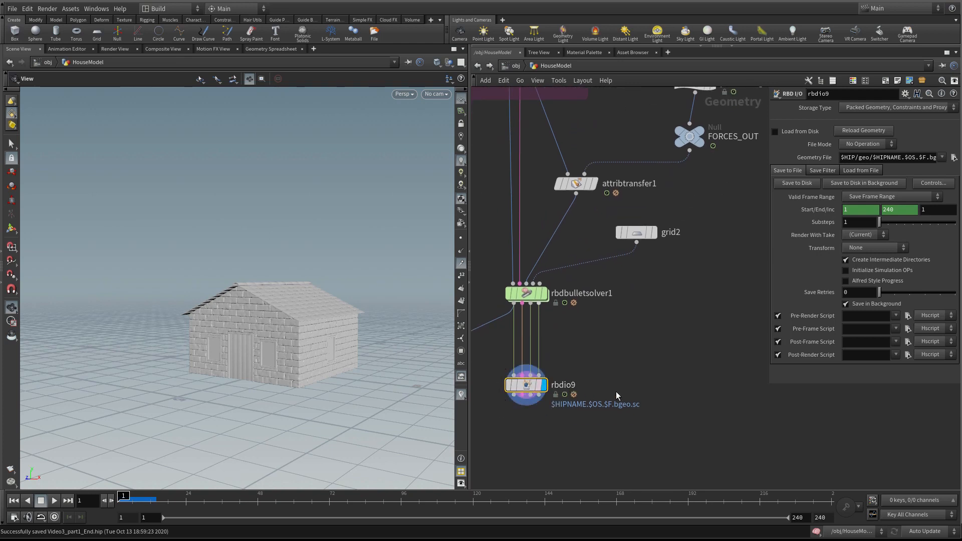
{"action": "key", "text": "c"}
{"action": "left_click", "coordinate": [902, 459]}
{"action": "key", "text": "c"}
{"action": "scroll", "coordinate": [688, 367], "scroll_direction": "down", "scroll_amount": 1}
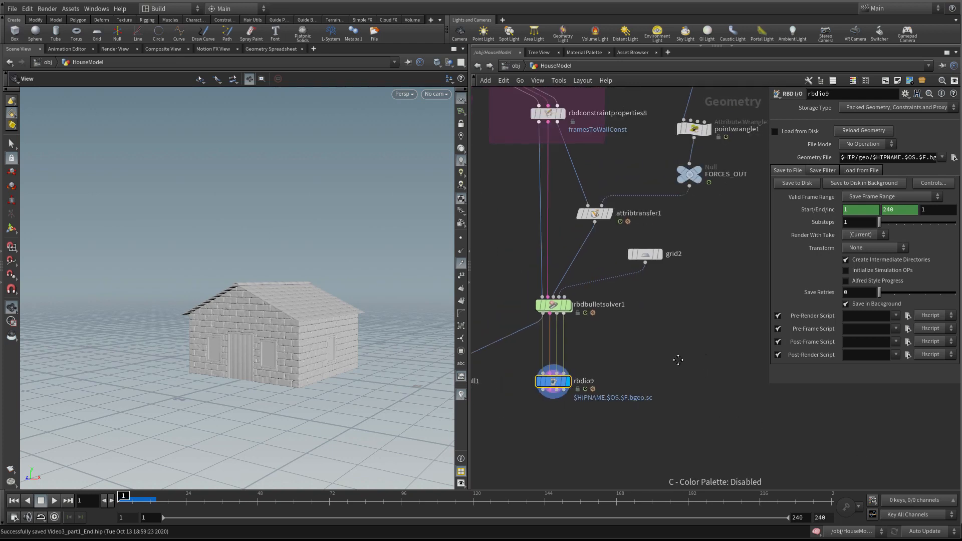
{"action": "middle_click_drag", "start_coordinate": [677, 359], "coordinate": [642, 374]}
- Widen the RBD I/O parameter area and set the timeline's end frame to 75
{"action": "left_click_drag", "start_coordinate": [771, 279], "coordinate": [691, 273]}
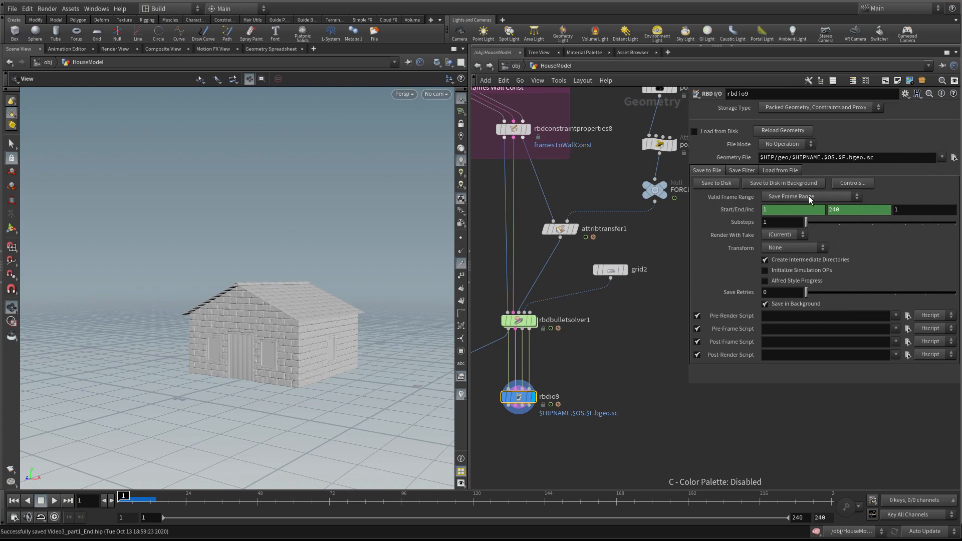
{"action": "left_click", "coordinate": [825, 518]}
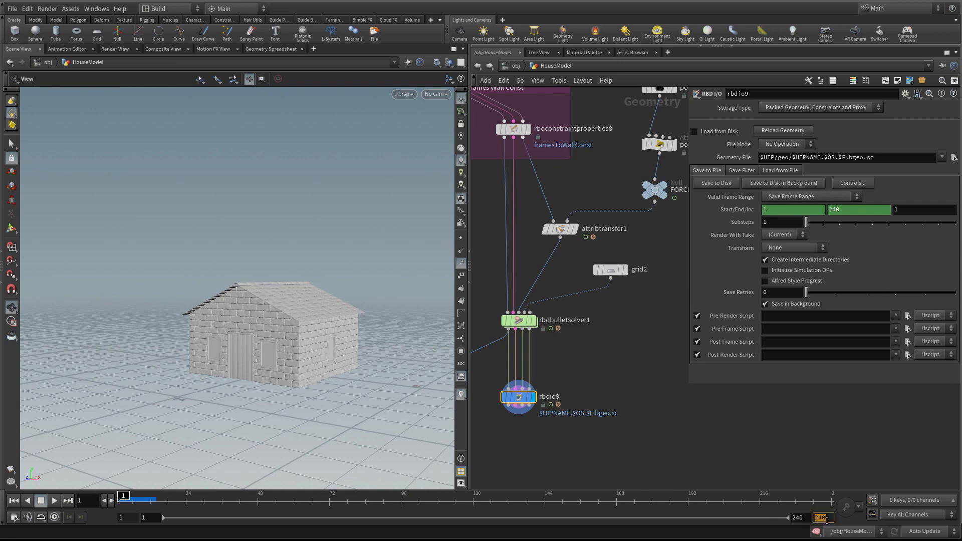
{"action": "type", "text": "75"}
{"action": "key", "text": "Return"}
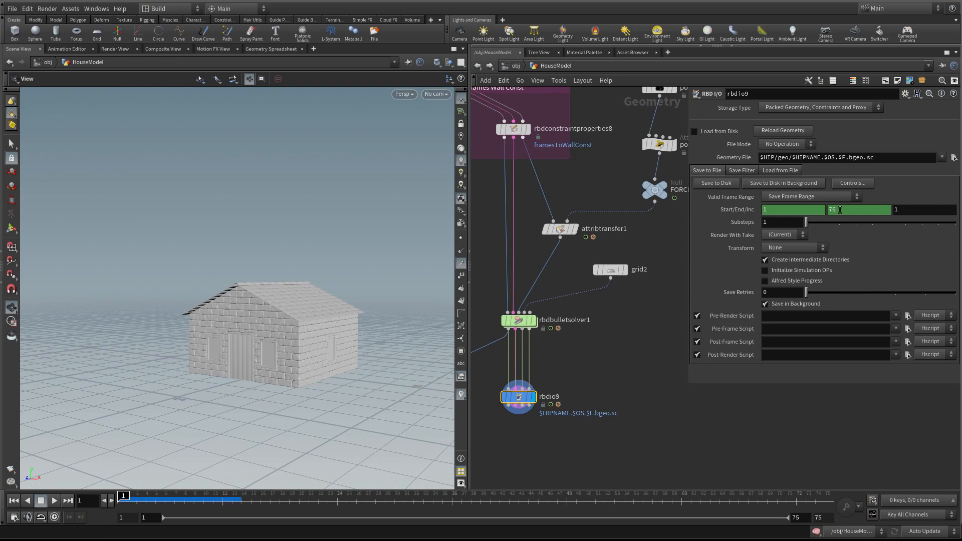
- Set the RBD I/O node's geometry file to $HIP/geo/HouseExplode_v001.$F.bgeo.sc
{"action": "key", "text": "ctrl"}
{"action": "key", "text": "ctrl"}
{"action": "key", "text": "ctrl"}
{"action": "scroll", "coordinate": [638, 376], "scroll_direction": "down", "scroll_amount": 1}
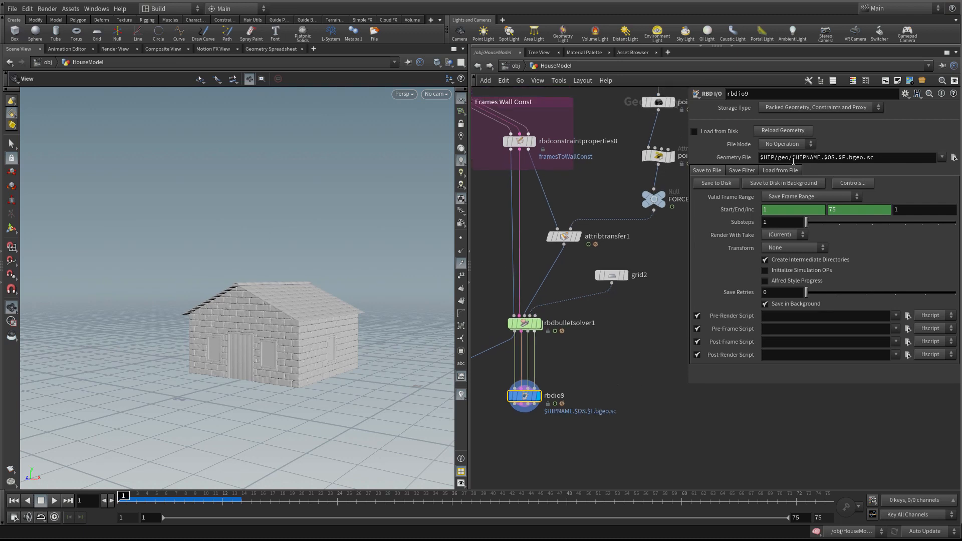
{"action": "left_click_drag", "start_coordinate": [792, 159], "coordinate": [837, 158]}
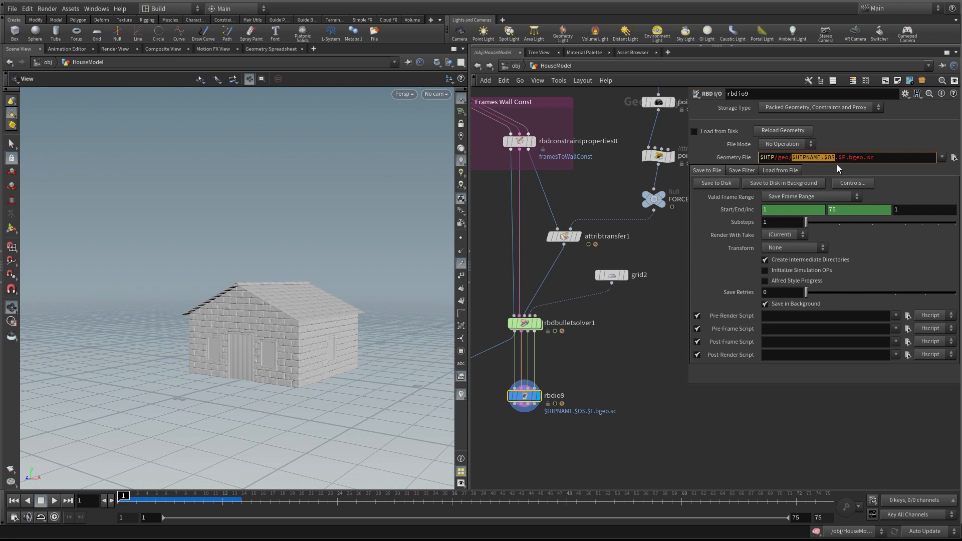
{"action": "type", "text": "HouseExplode_v001"}
{"action": "key", "text": "Return"}
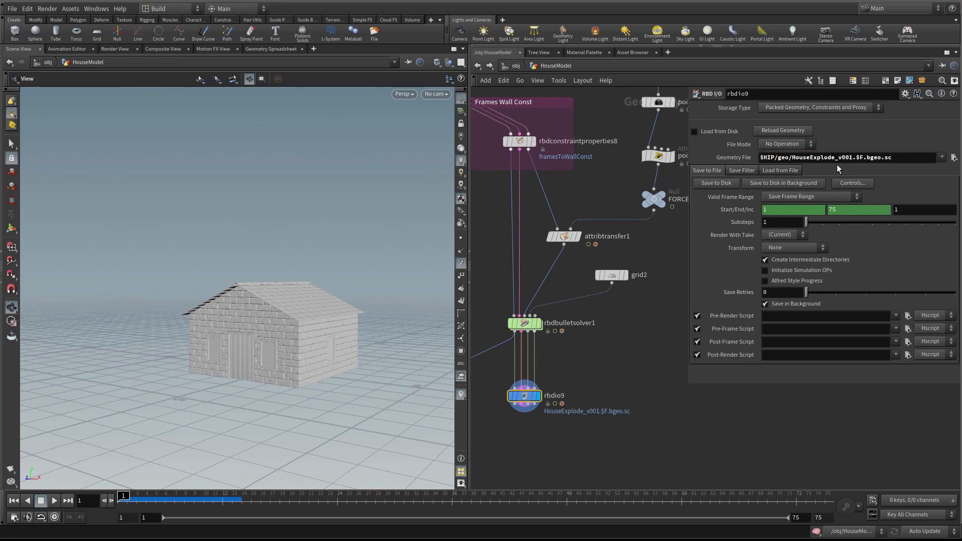
- Save the scene and write the RBD I/O node's simulation cache for frames 1 to 75 to disk
{"action": "middle_click_drag", "start_coordinate": [616, 376], "coordinate": [632, 356]}
{"action": "key", "text": "ctrl+s"}
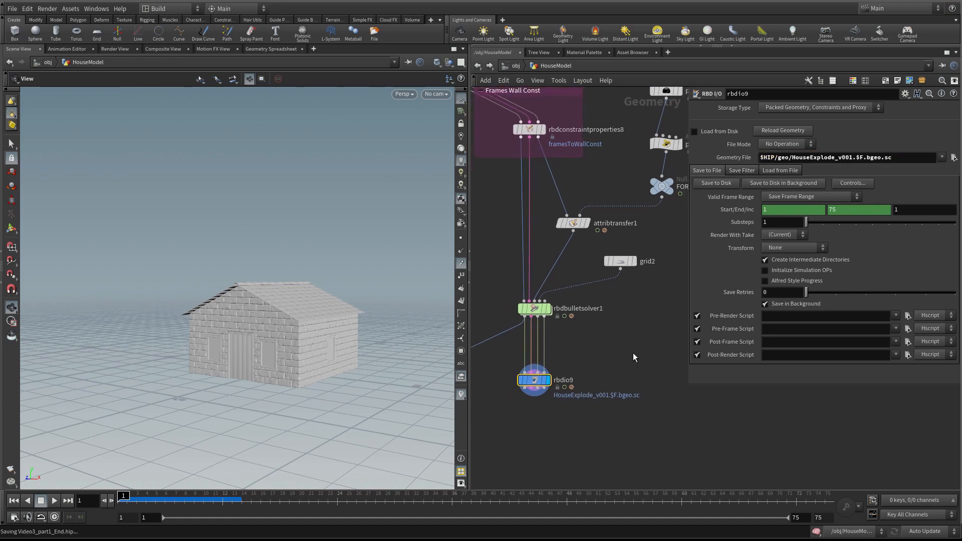
{"action": "left_click", "coordinate": [716, 182]}
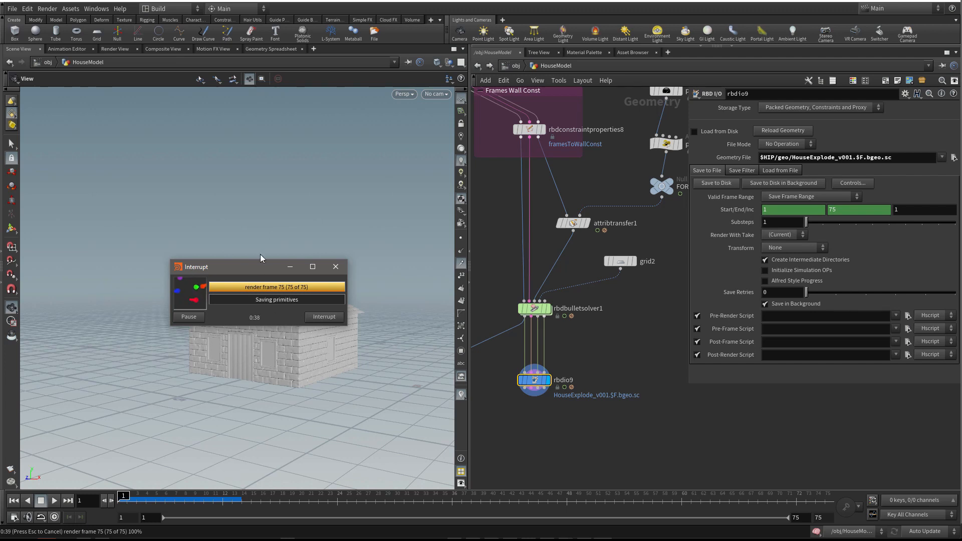
{"action": "left_click_drag", "start_coordinate": [260, 266], "coordinate": [269, 196]}
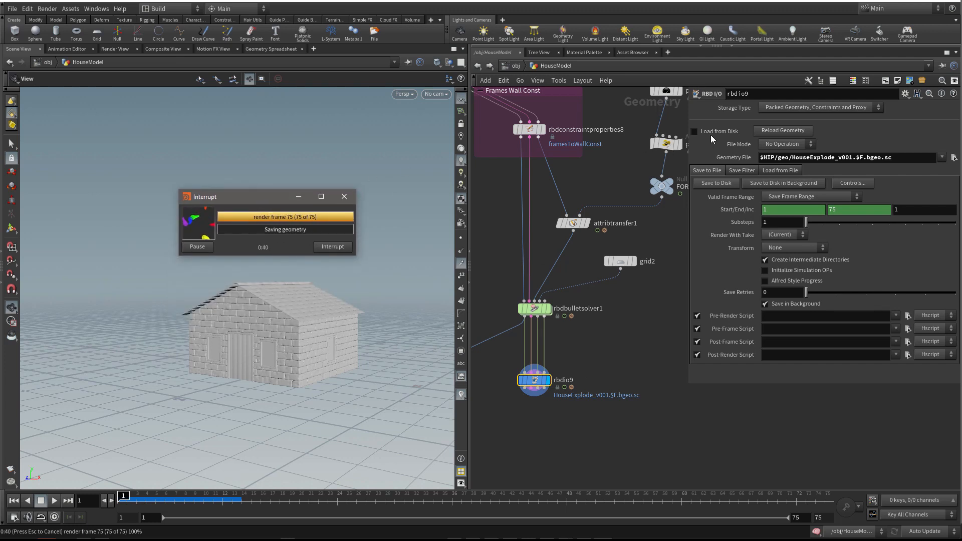
- Make the RBD I/O node load its cached geometry from disk
{"action": "key", "text": "ctrl"}
{"action": "key", "text": "ctrl"}
{"action": "key", "text": "ctrl"}
{"action": "key", "text": "ctrl"}
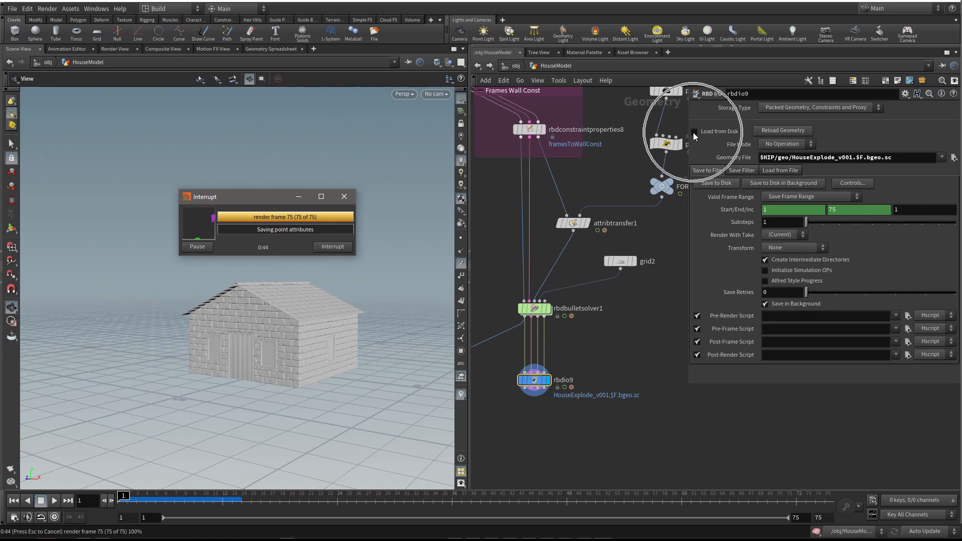
{"action": "key", "text": "ctrl"}
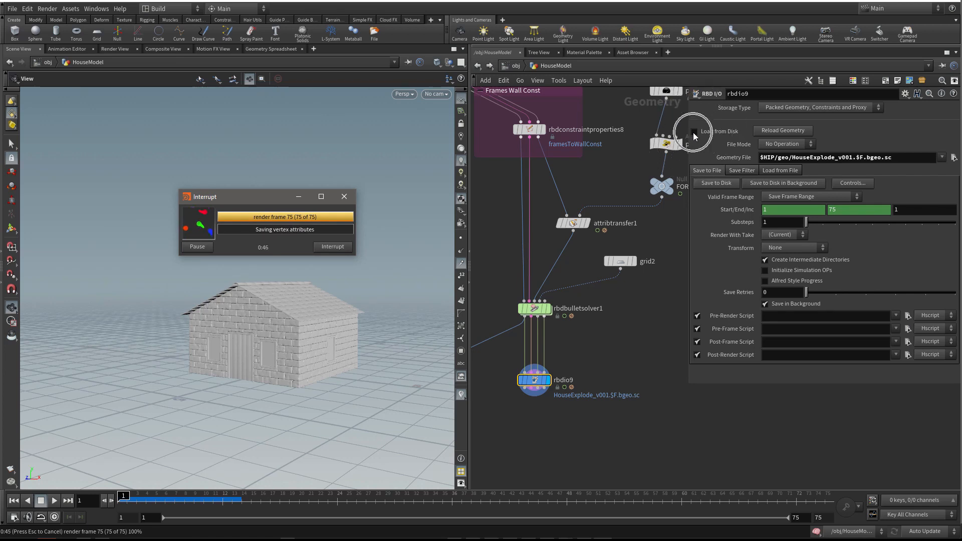
{"action": "key", "text": "ctrl"}
{"action": "key", "text": "ctrl"}
{"action": "key", "text": "ctrl"}
{"action": "key", "text": "ctrl"}
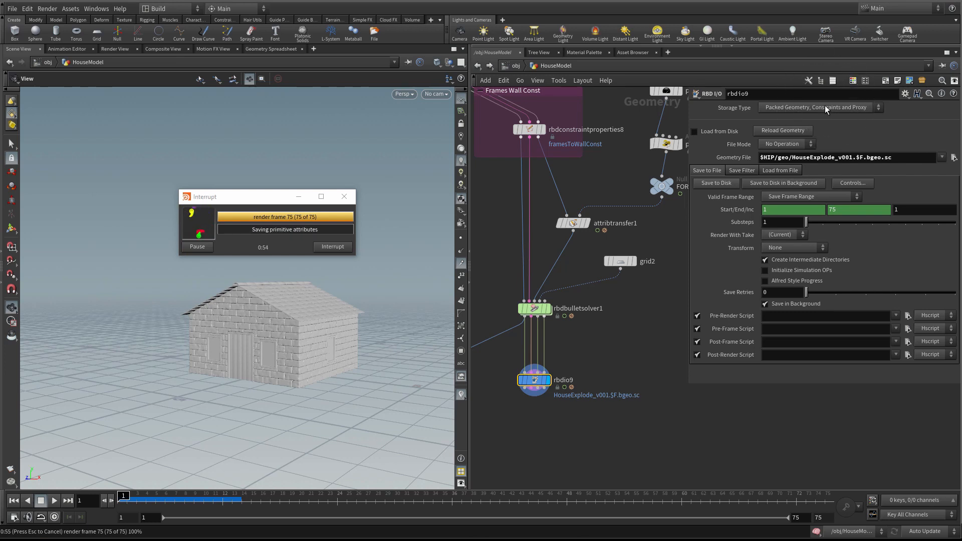
{"action": "key", "text": "ctrl"}
{"action": "key", "text": "ctrl"}
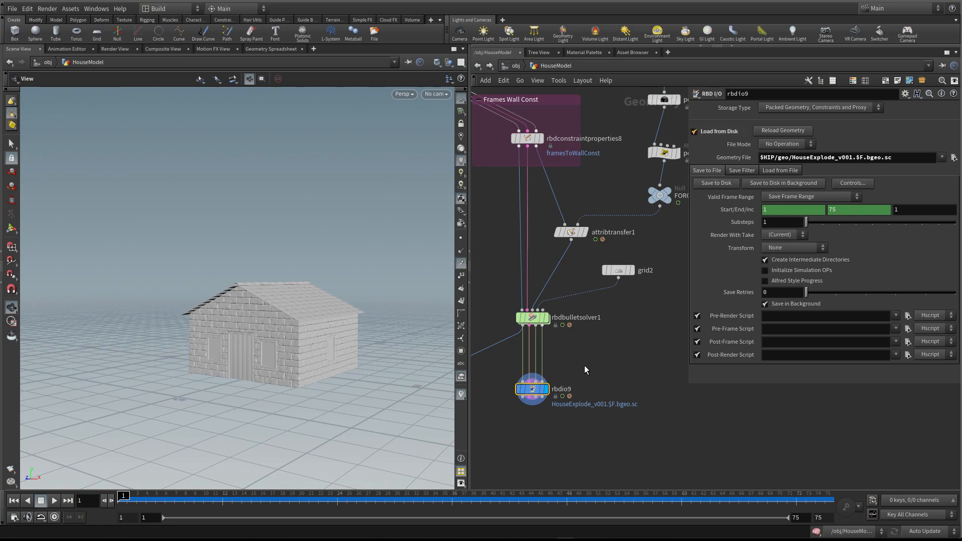
- Add a Null node below the RBD I/O node, wired to its first output and displayed
{"action": "middle_click_drag", "start_coordinate": [585, 367], "coordinate": [589, 330]}
{"action": "scroll", "coordinate": [596, 357], "scroll_direction": "up", "scroll_amount": 3}
{"action": "mouse_move", "coordinate": [560, 375]}
{"action": "middle_mouse_down"}
{"action": "mouse_move", "coordinate": [582, 343]}
{"action": "mouse_move", "coordinate": [550, 376]}
{"action": "middle_mouse_up"}
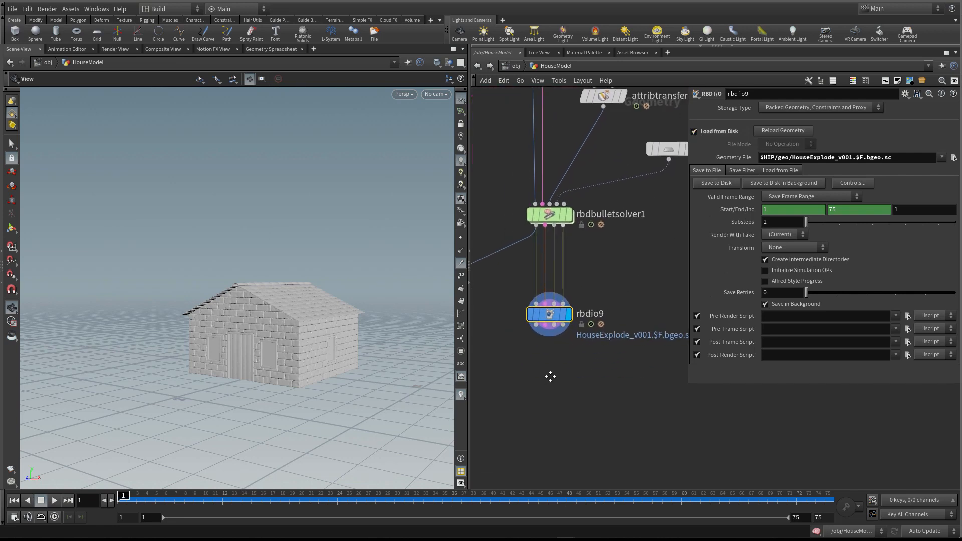
{"action": "key", "text": "Tab"}
{"action": "left_click", "coordinate": [635, 92]}
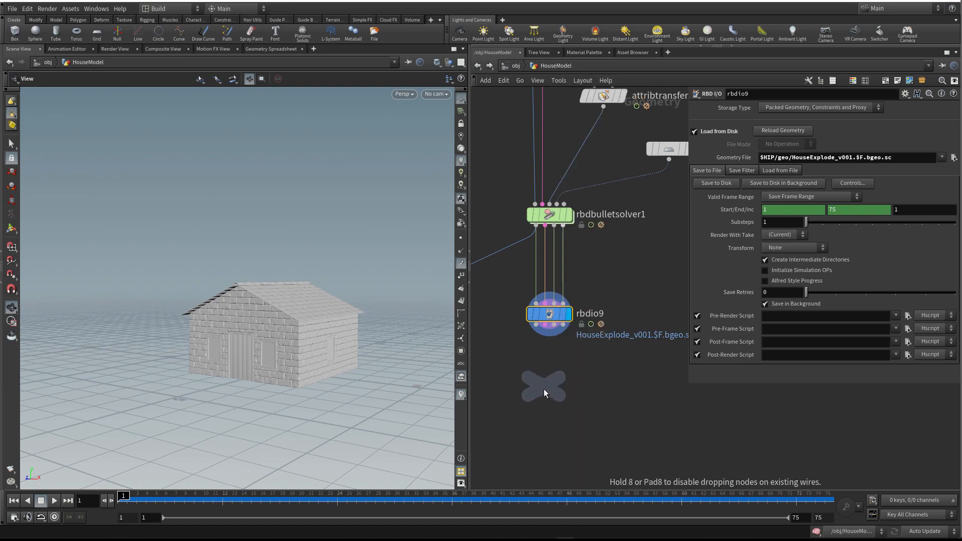
{"action": "left_click", "coordinate": [543, 389]}
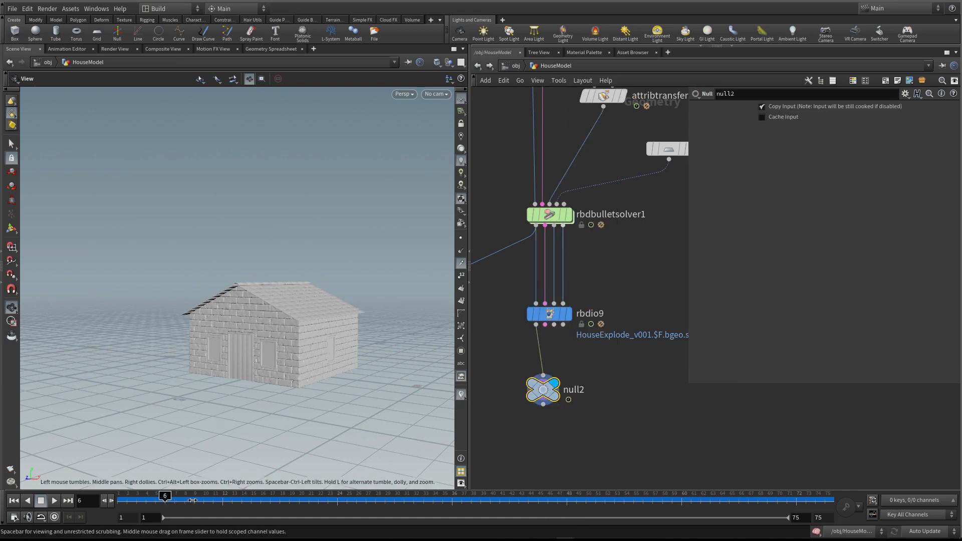
- Scrub through the cached explosion on the timeline and return to the first frame
{"action": "left_click_drag", "start_coordinate": [193, 500], "coordinate": [318, 499]}
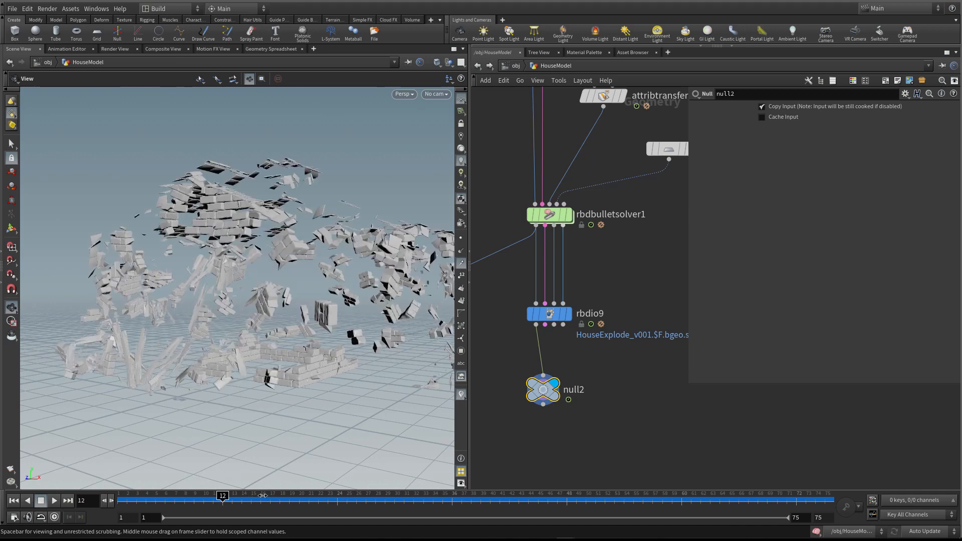
{"action": "left_click", "coordinate": [209, 497]}
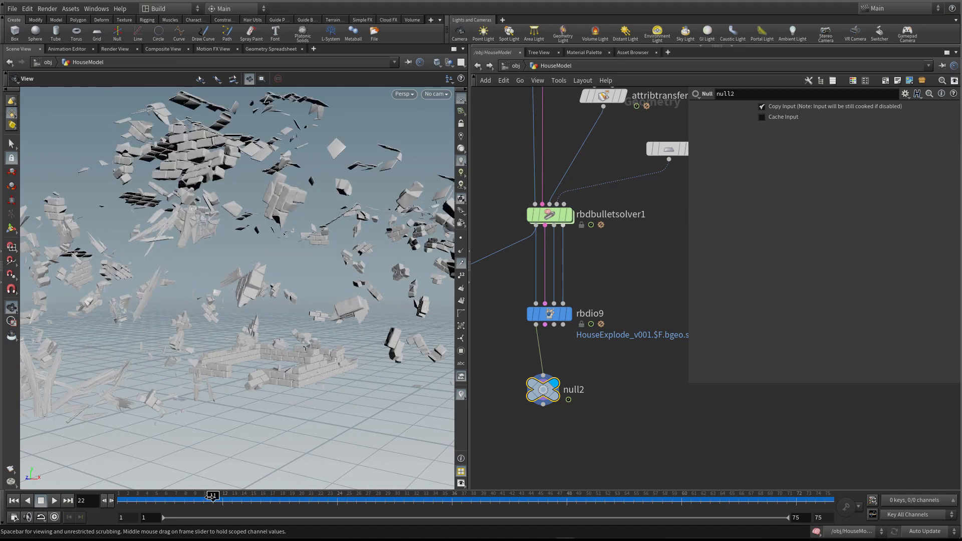
{"action": "left_click", "coordinate": [14, 501]}
- Select the RBD I/O node and make it the displayed node instead of the Null
{"action": "scroll", "coordinate": [607, 413], "scroll_direction": "down", "scroll_amount": 5}
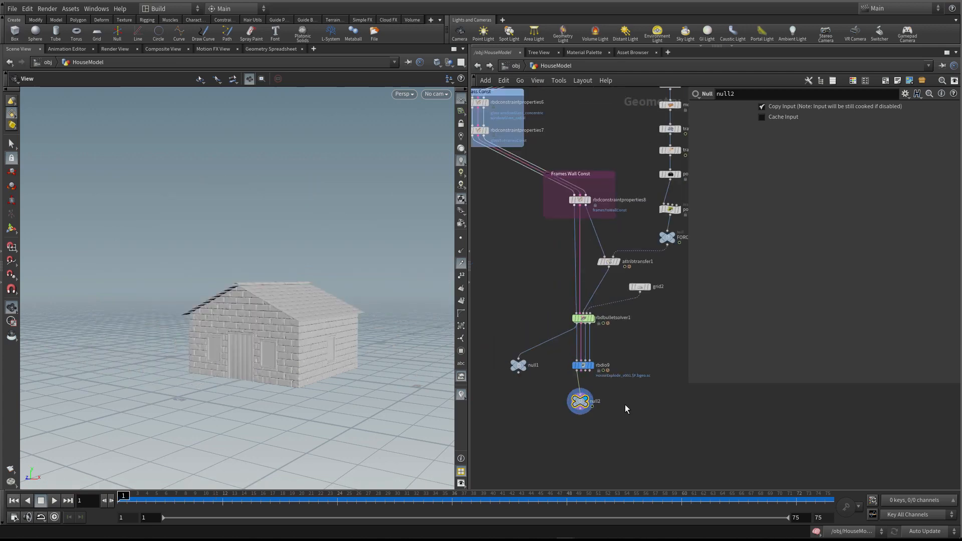
{"action": "middle_click_drag", "start_coordinate": [624, 404], "coordinate": [593, 405]}
{"action": "left_click", "coordinate": [557, 366]}
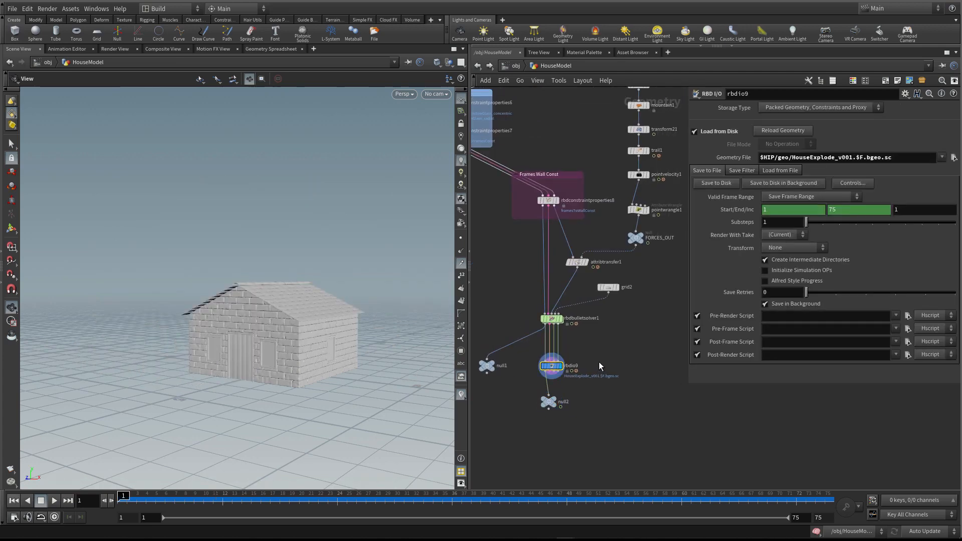
{"action": "middle_click_drag", "start_coordinate": [599, 362], "coordinate": [599, 332]}
- Save the scene and hide the parameter overlay in the network view
{"action": "key", "text": "ctrl+s"}
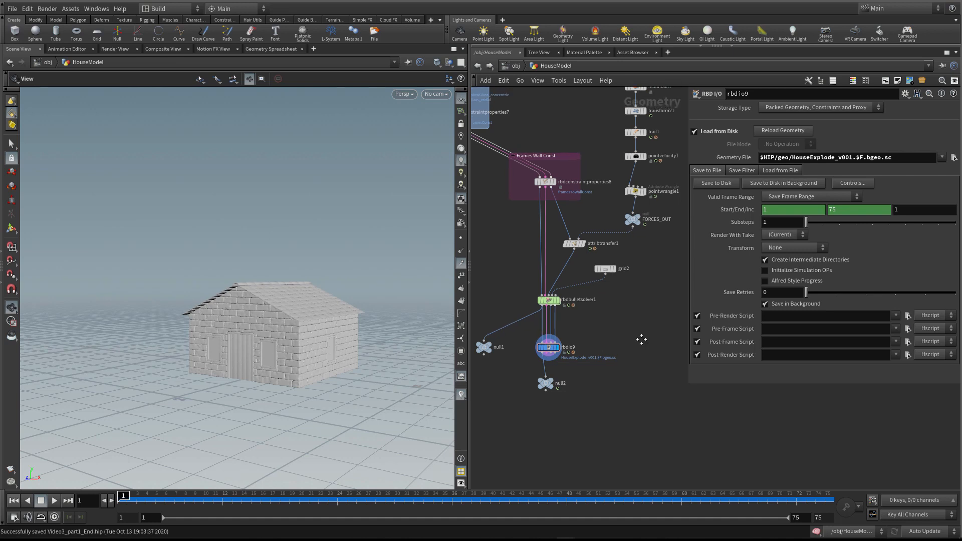
{"action": "key", "text": "p"}
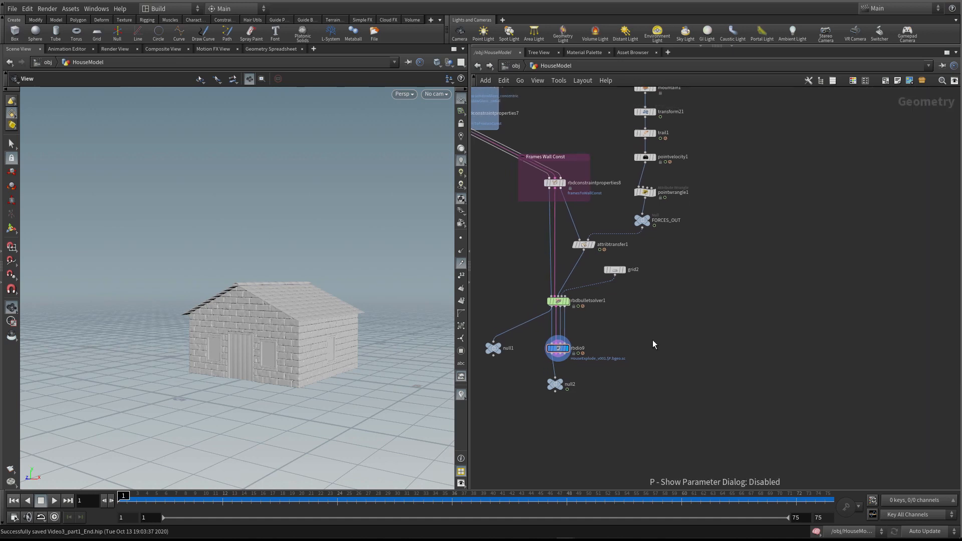
{"action": "scroll", "coordinate": [654, 349], "scroll_direction": "down", "scroll_amount": 2}
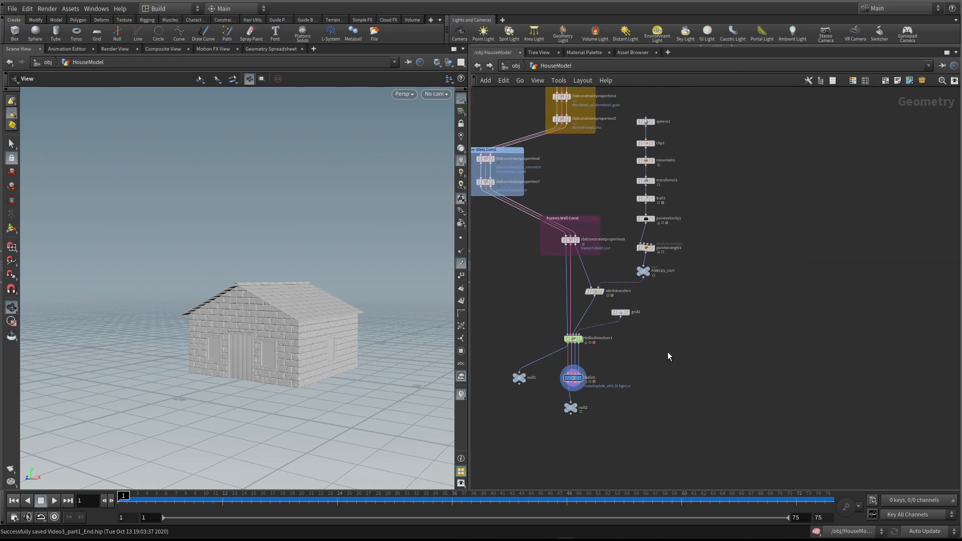